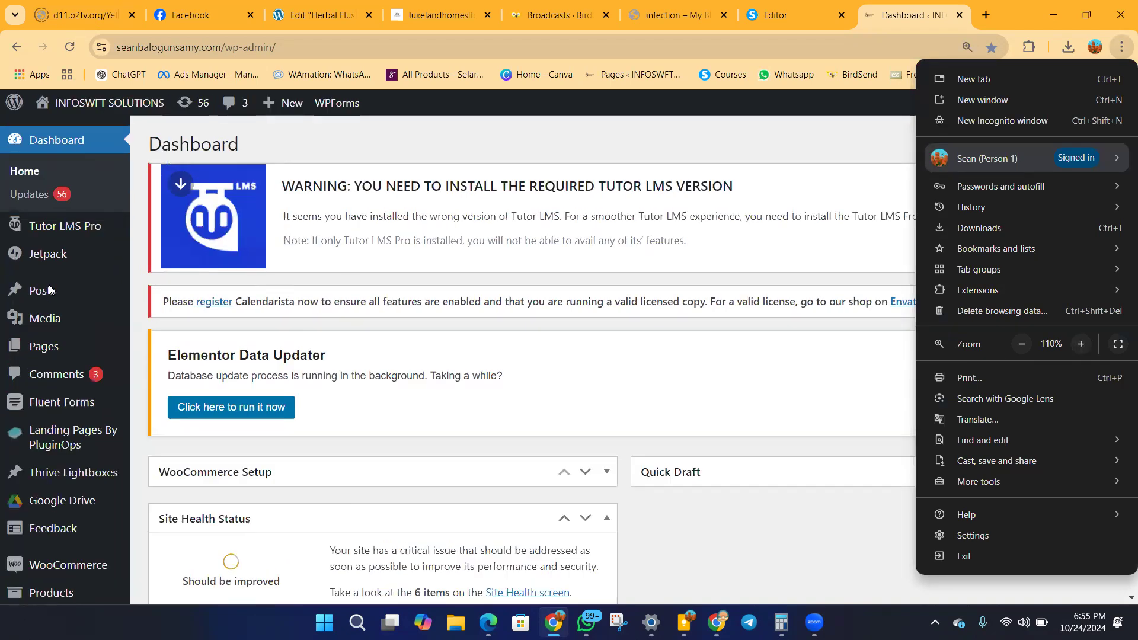
Open the list of all pages in the WordPress admin.
click(63, 347)
scroll(35, 242, down, 5)
scroll(47, 356, up, 5)
mouse_move(52, 351)
click(170, 355)
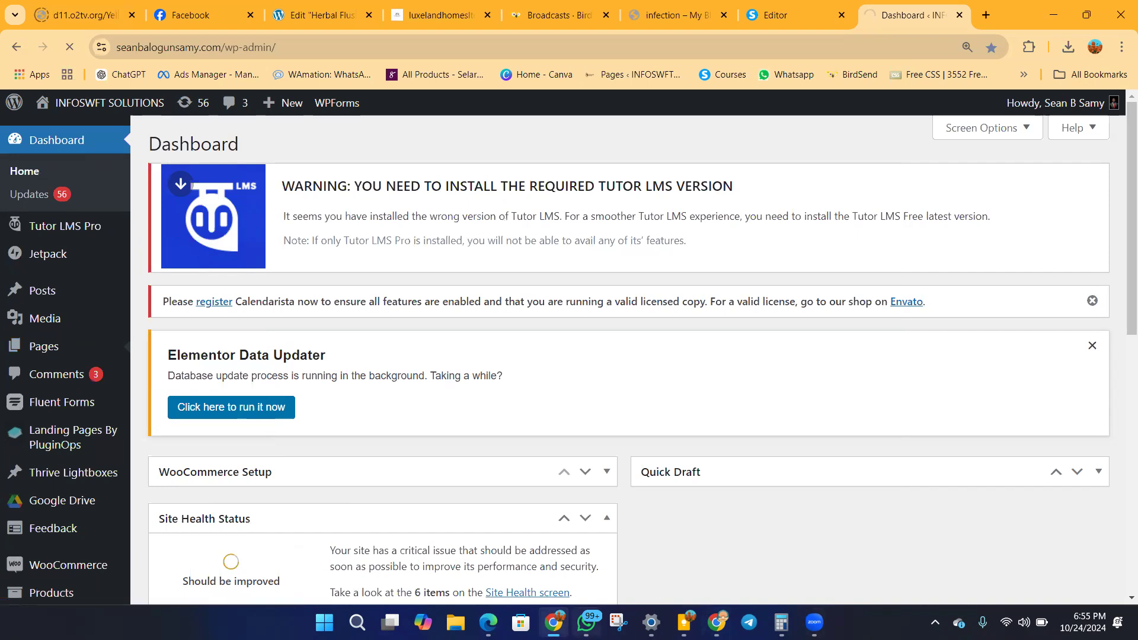
Switch to the Chrome window holding the Facebook tabs and load adsmanager.facebook.com in its empty tab.
click(553, 622)
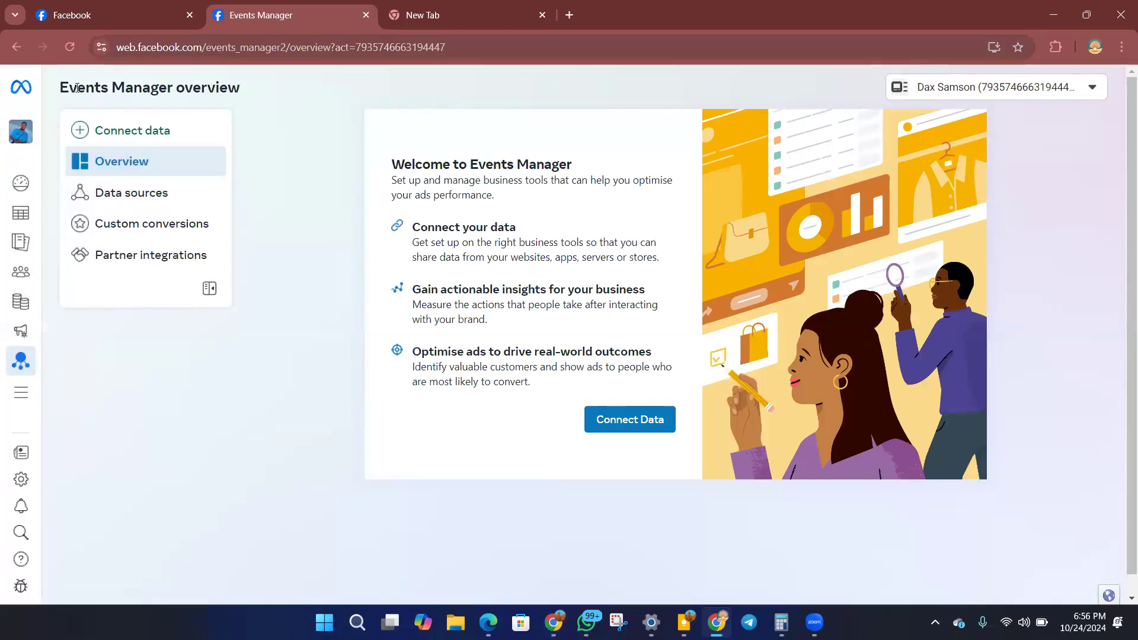
mouse_move(22, 370)
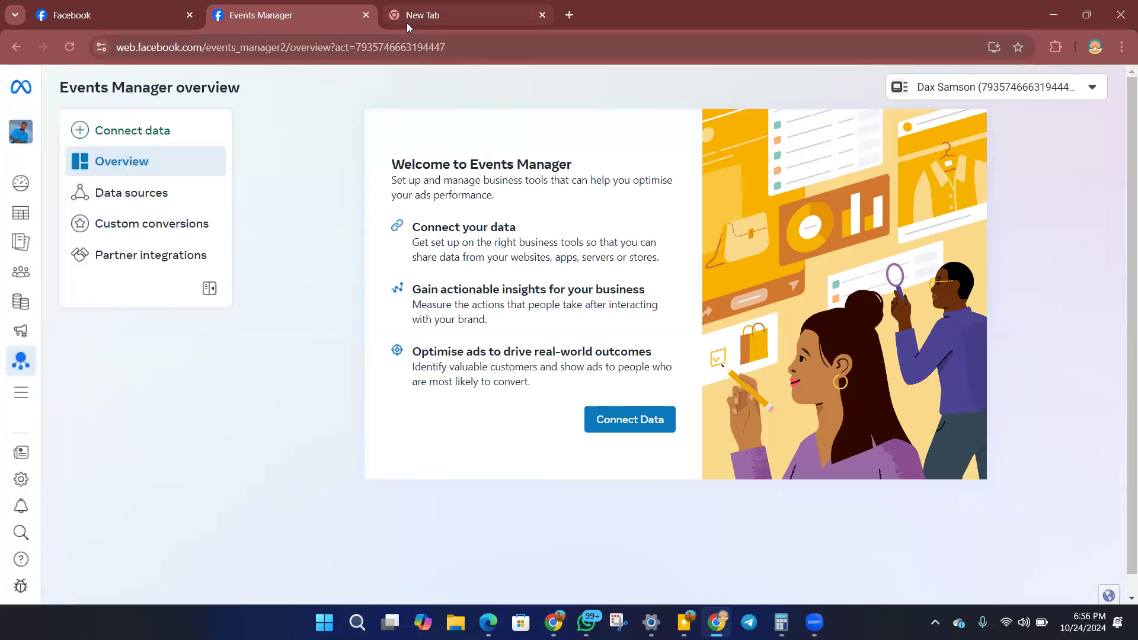
click(409, 17)
click(328, 47)
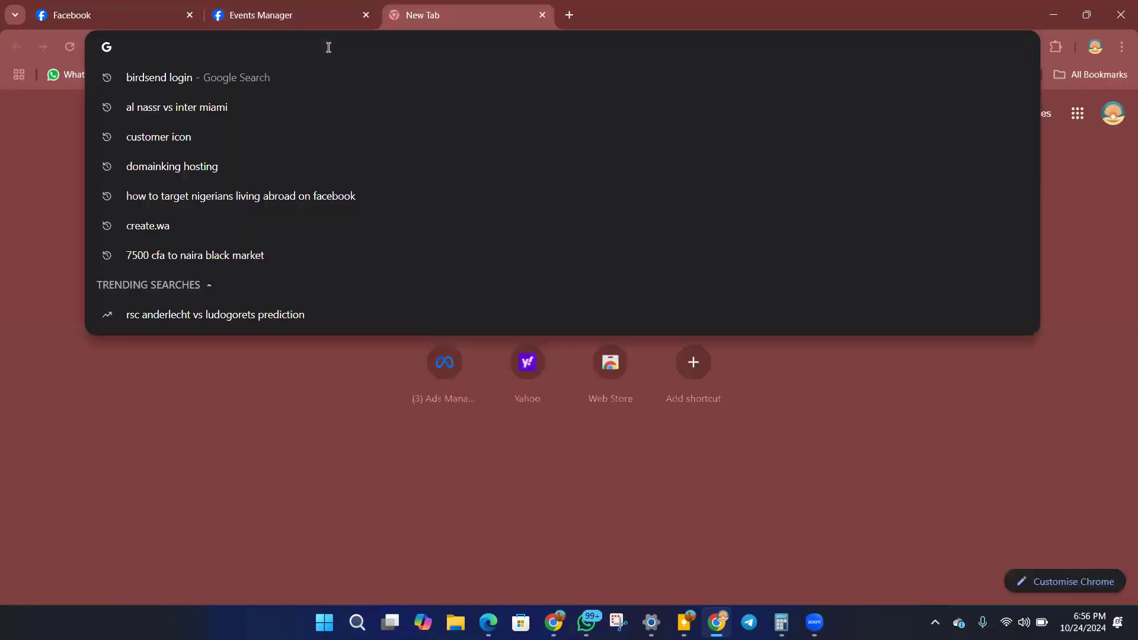
text(ads)
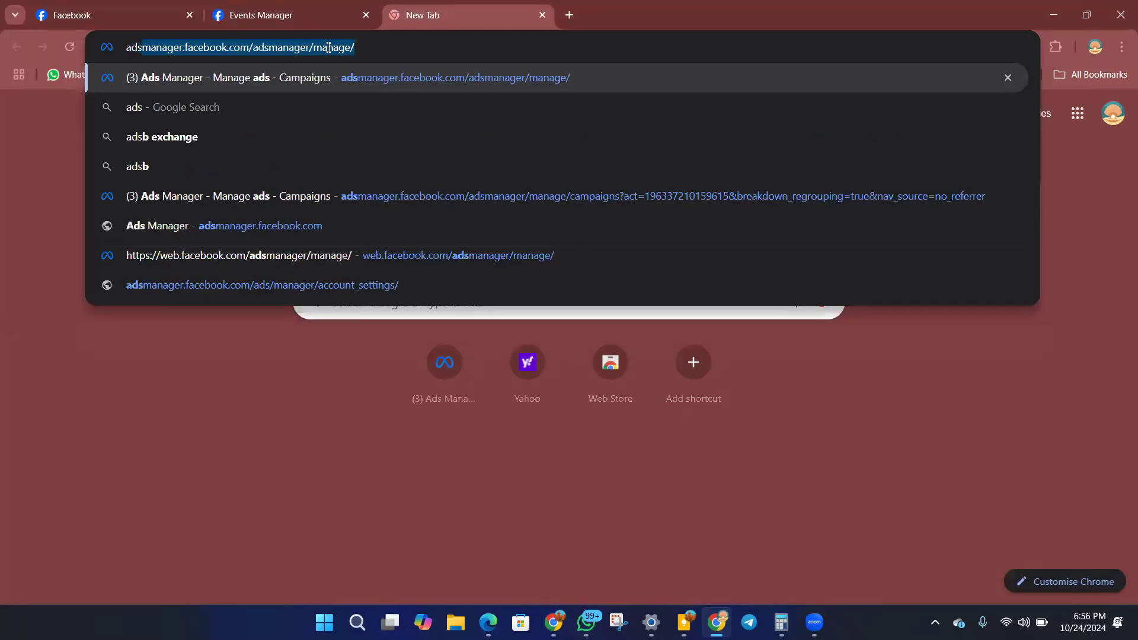
key(Right)
key(BackSpace)
key(BackSpace)
key(BackSpace)
key(BackSpace)
key(BackSpace)
key(BackSpace)
key(BackSpace)
key(BackSpace)
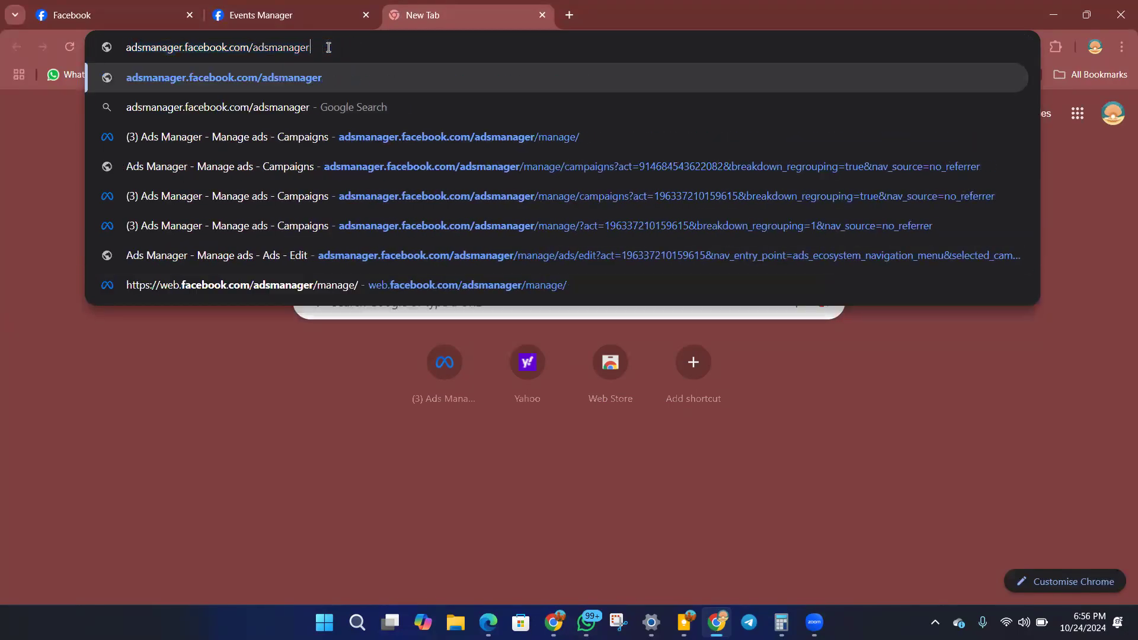
key(BackSpace)
key(BackSpace)
key(BackSpace)
key(BackSpace)
key(BackSpace)
key(BackSpace)
key(BackSpace)
key(BackSpace)
key(BackSpace)
key(BackSpace)
key(Return)
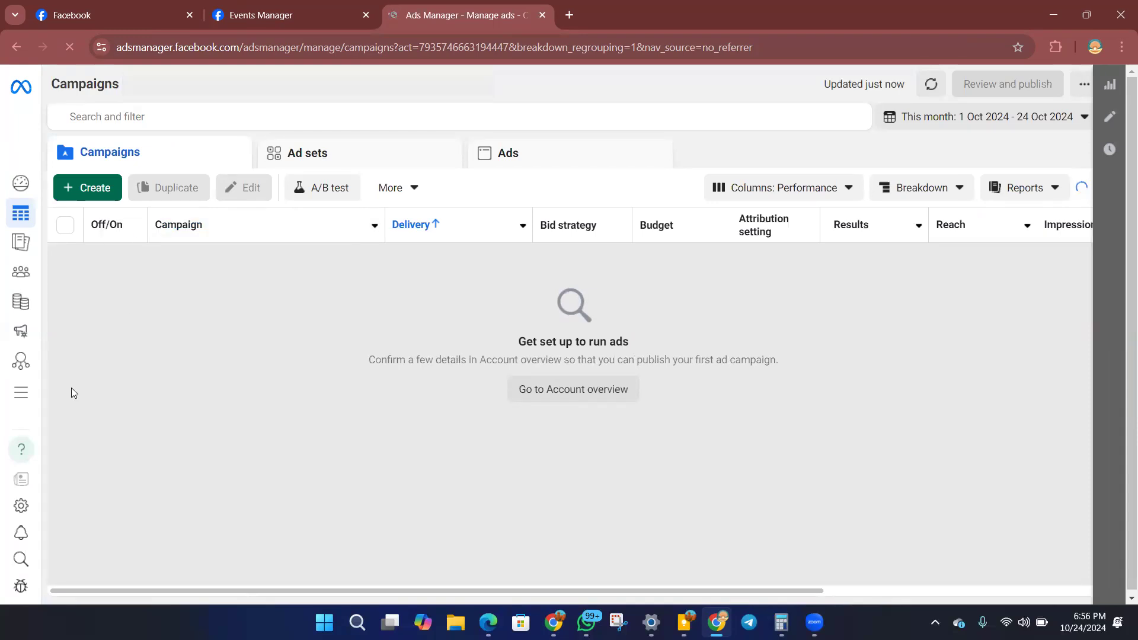
click(258, 20)
click(410, 20)
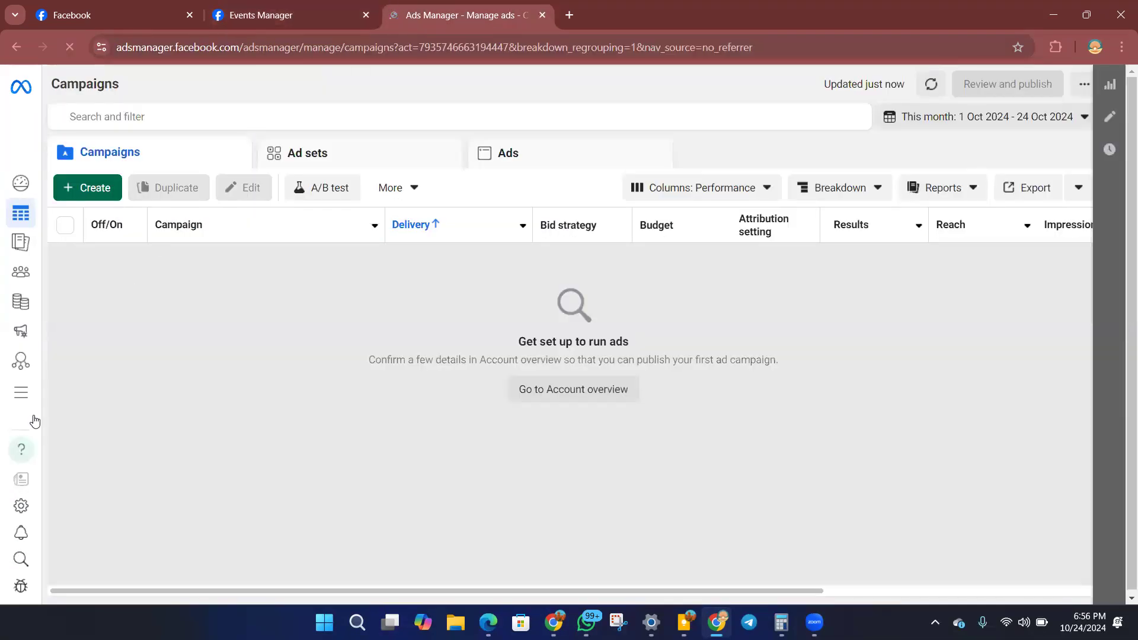
Set the browser zoom to 125% for Ads Manager and open Events Manager.
mouse_move(24, 392)
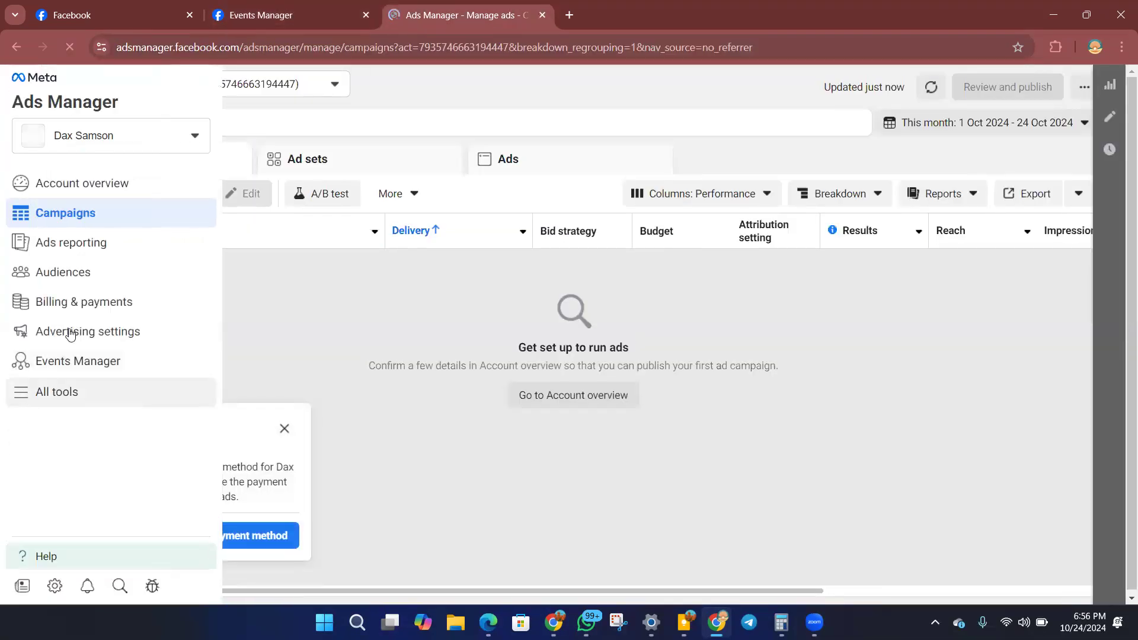
click(1122, 46)
click(1086, 381)
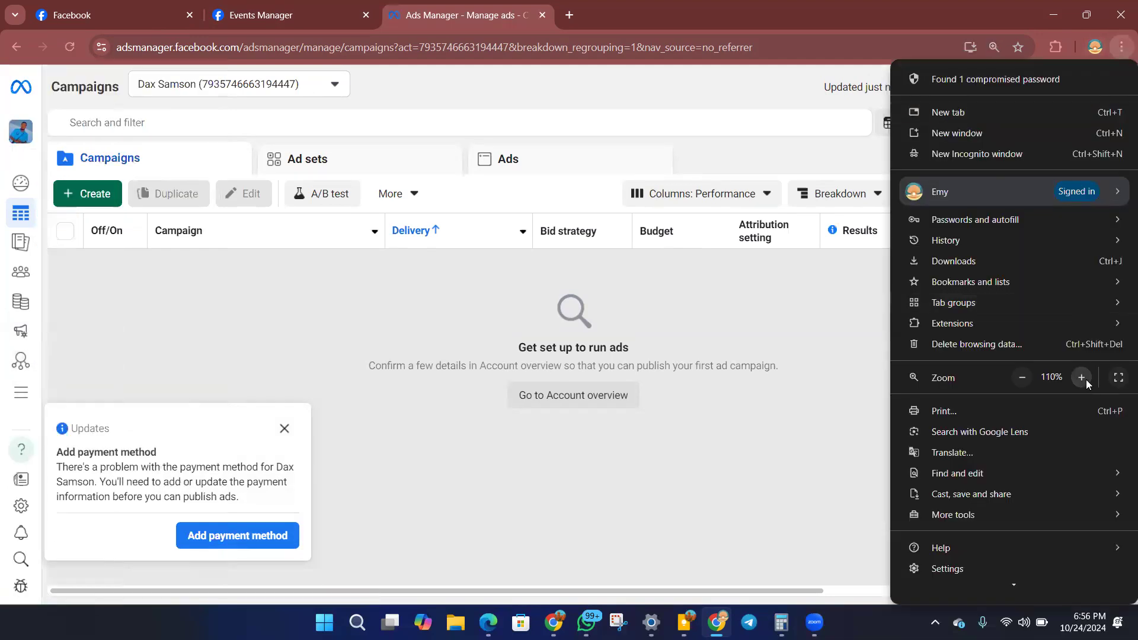
click(1087, 379)
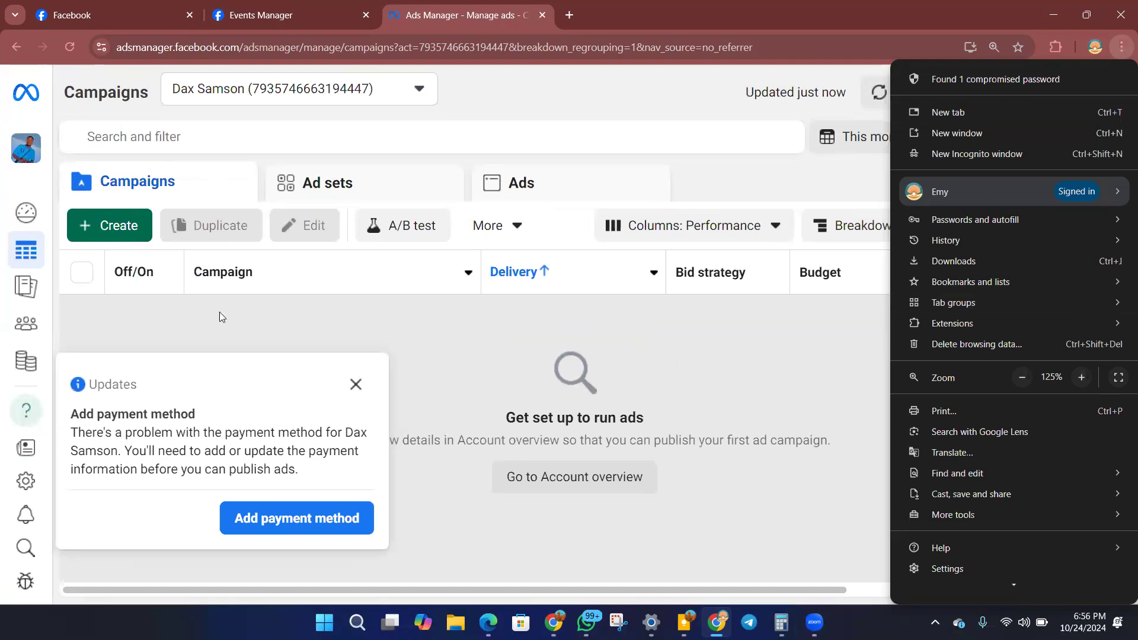
click(2, 308)
mouse_move(24, 369)
click(77, 437)
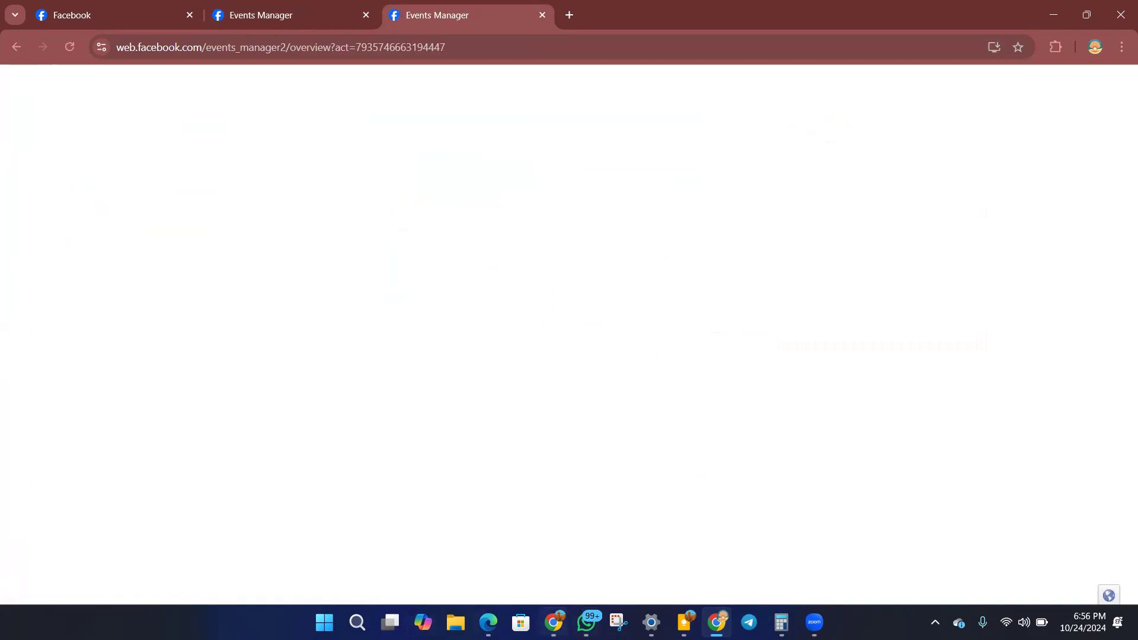
Switch to the WordPress browser window, reload the Pages list and look through the site's pages.
click(553, 622)
click(69, 46)
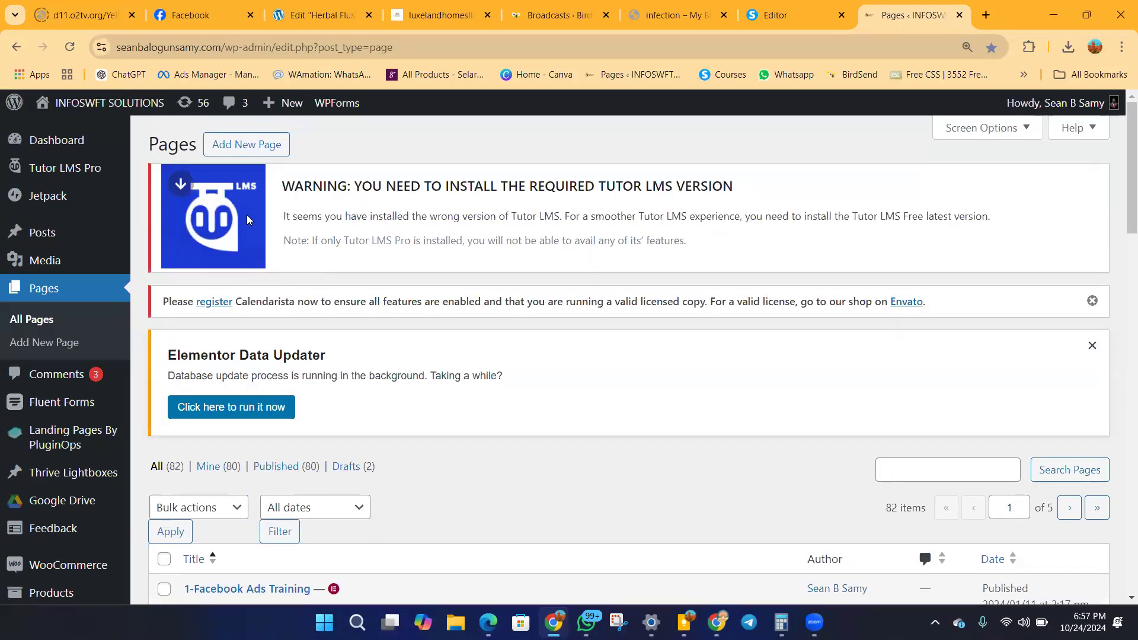
scroll(336, 302, down, 5)
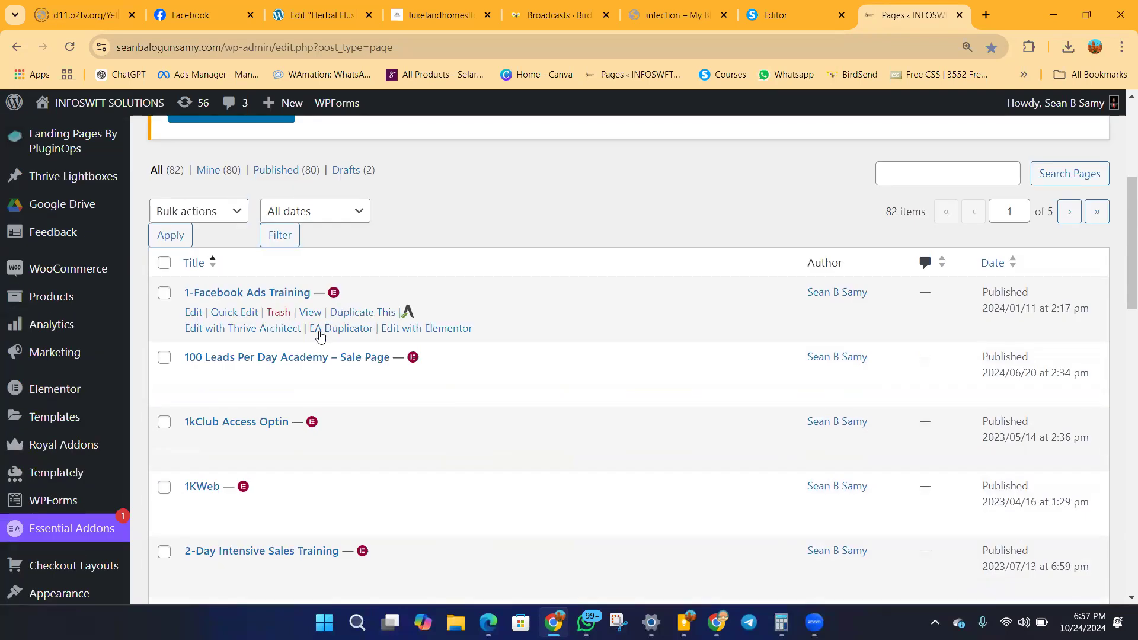
scroll(312, 377, down, 3)
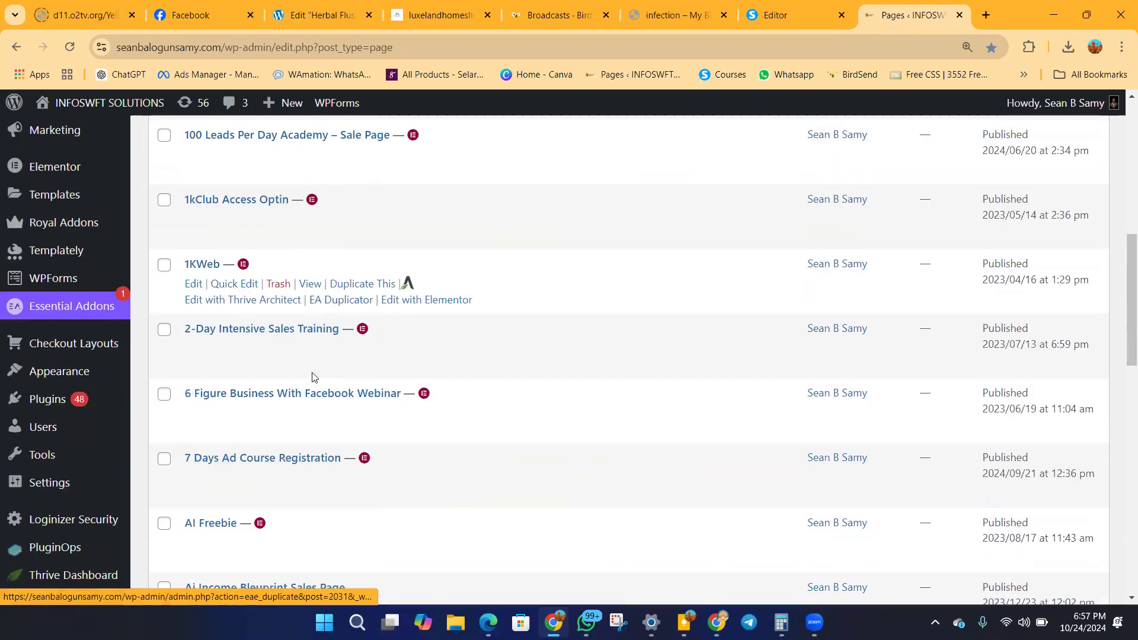
scroll(296, 387, down, 1)
scroll(230, 459, down, 2)
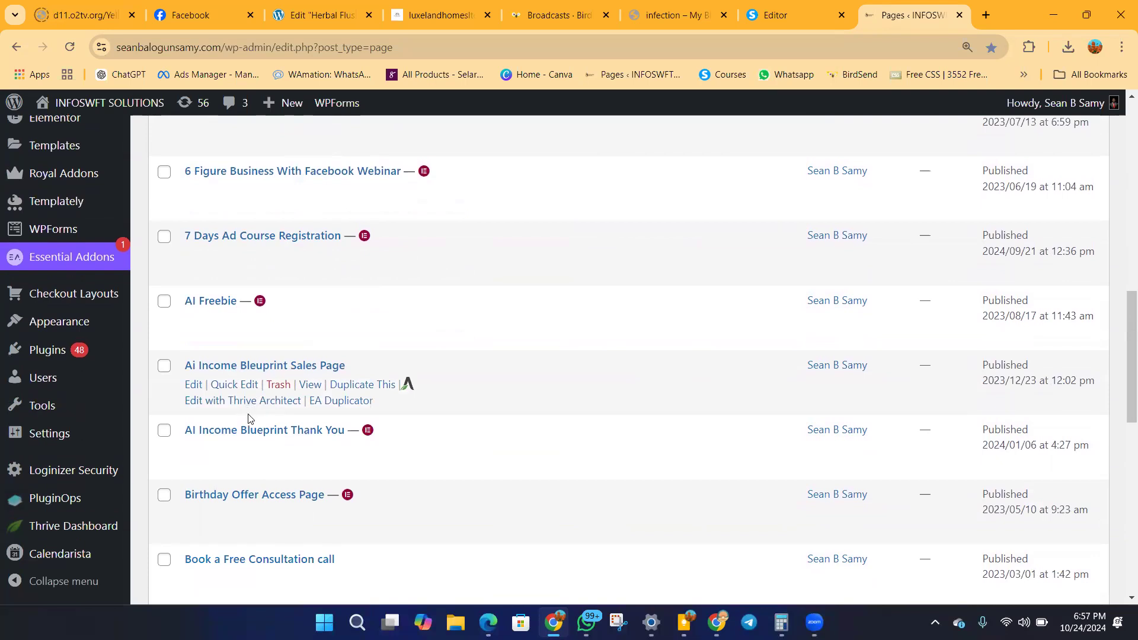
scroll(248, 416, down, 2)
scroll(252, 412, down, 3)
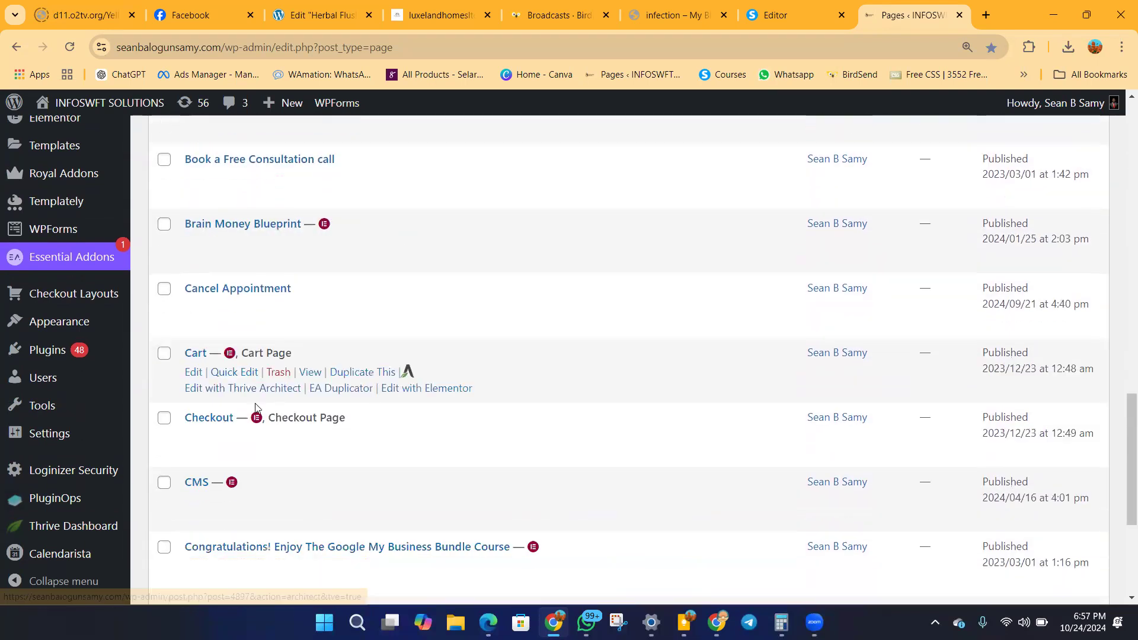
scroll(255, 408, down, 3)
scroll(257, 409, up, 7)
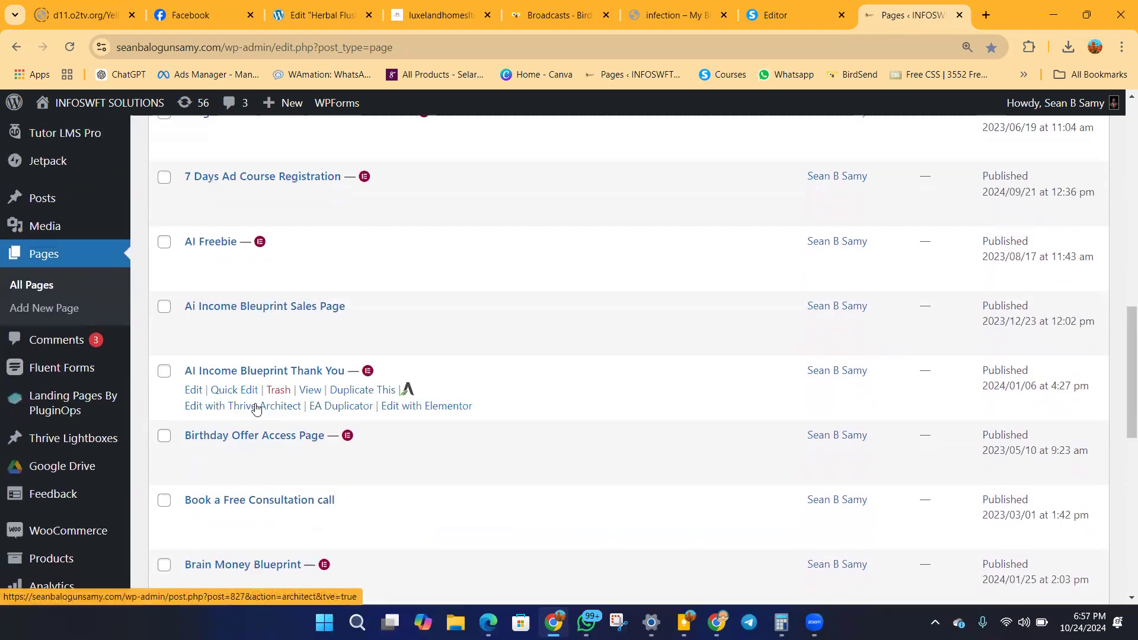
scroll(256, 409, up, 5)
mouse_move(256, 408)
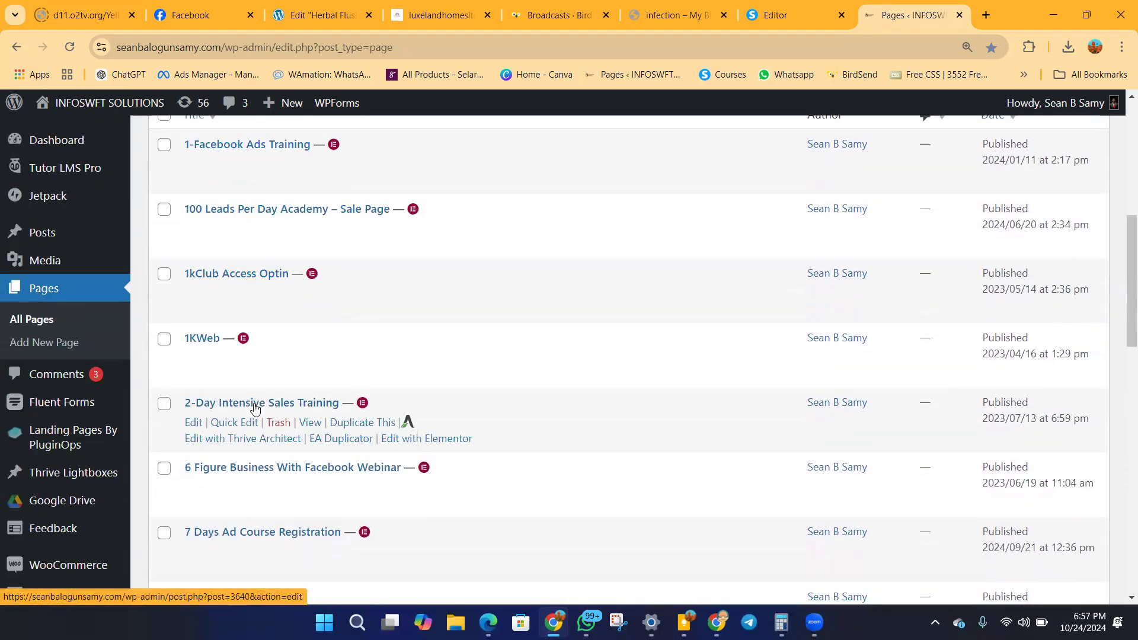
Open the live 1-Facebook Ads Training page in a new tab and examine its headline and join-training section.
mouse_move(407, 161)
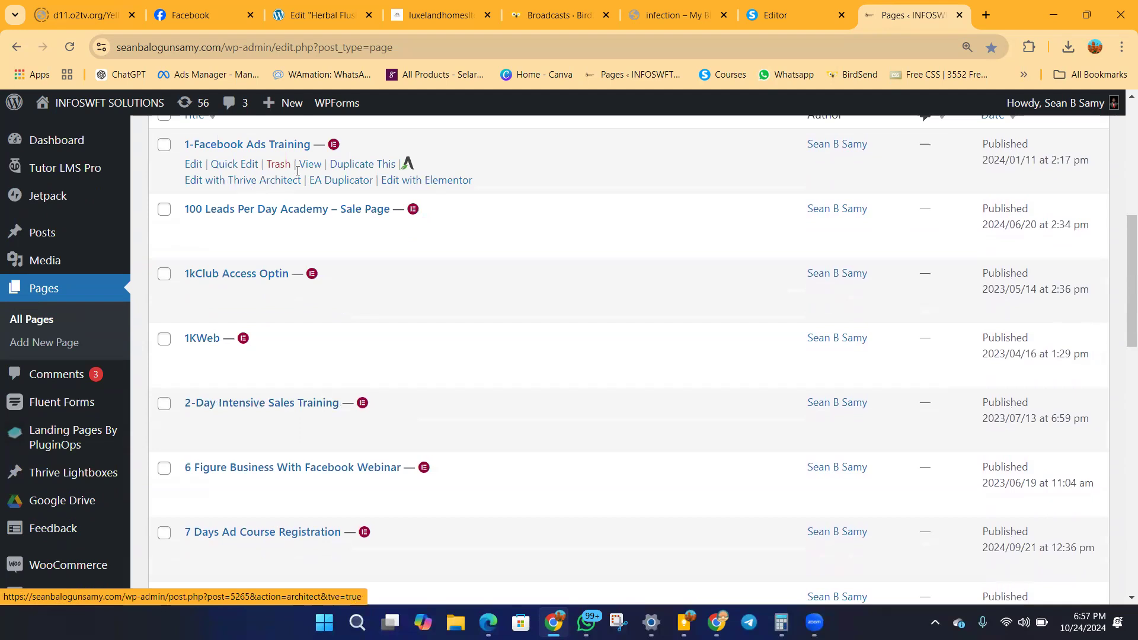
right_click(308, 171)
click(337, 182)
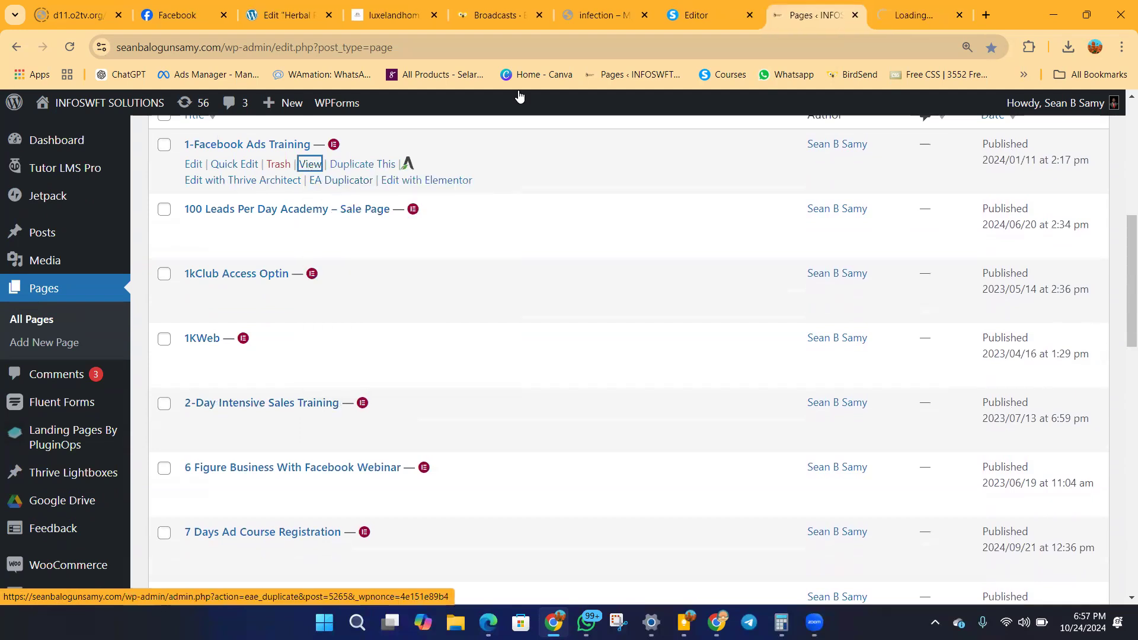
click(904, 18)
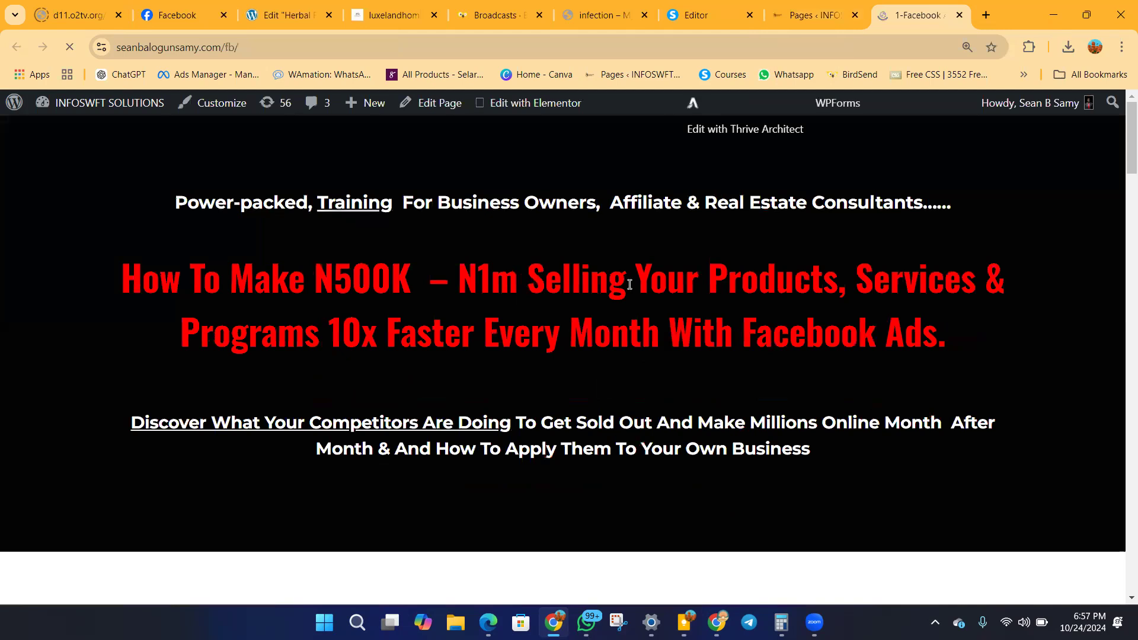
scroll(629, 284, down, 10)
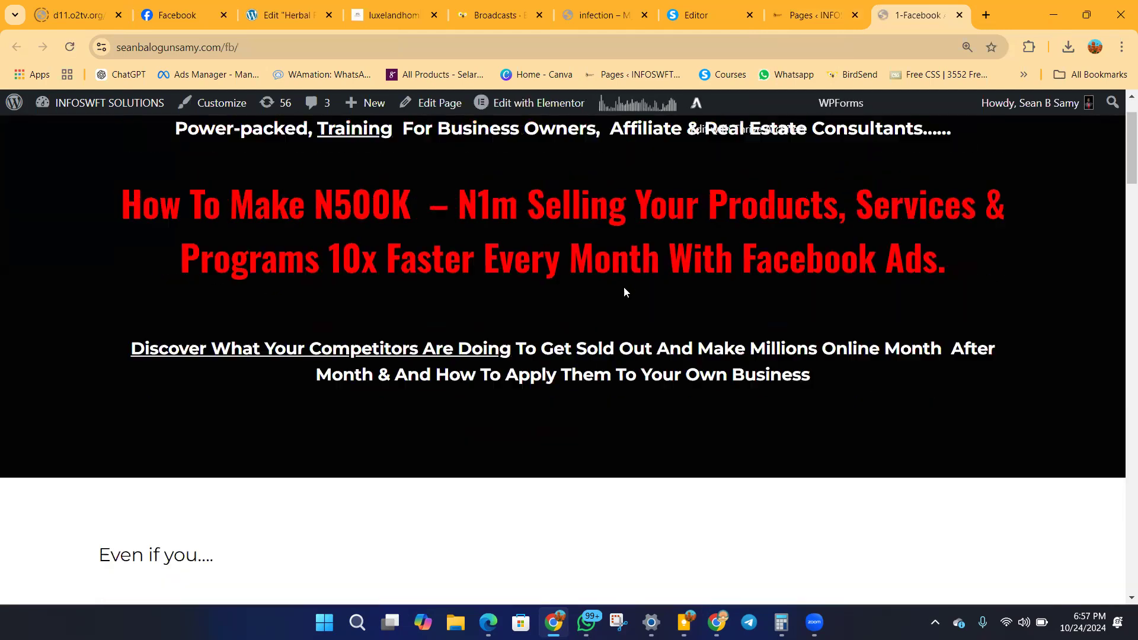
scroll(567, 328, up, 5)
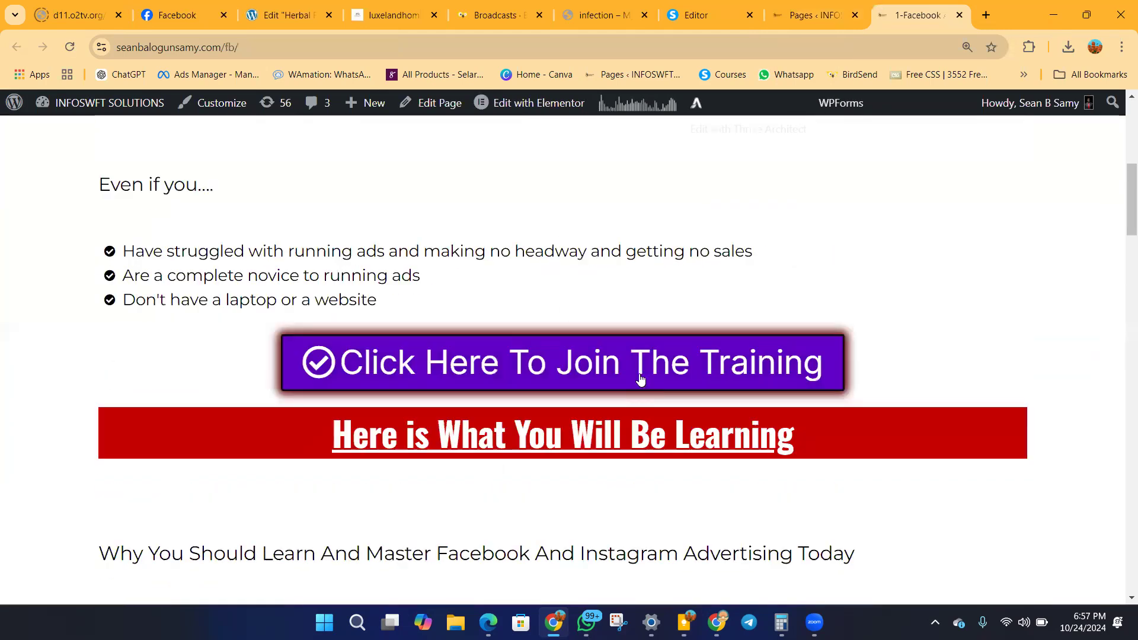
scroll(591, 364, up, 3)
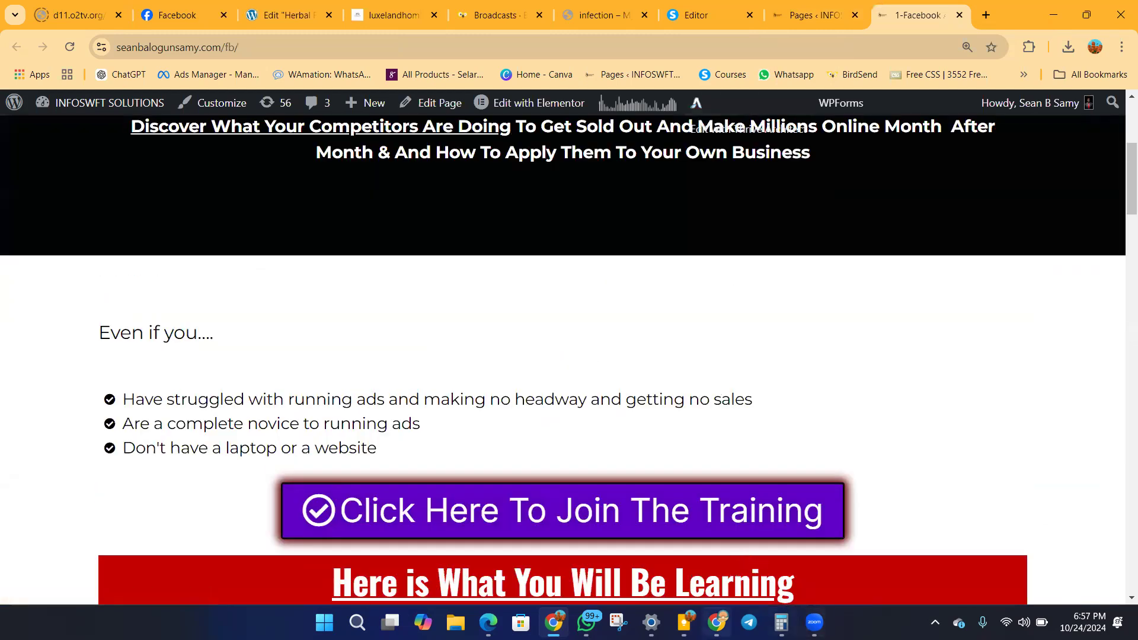
Return to Events Manager in the Facebook window, check the available data source types to connect, and view Data sources.
click(717, 623)
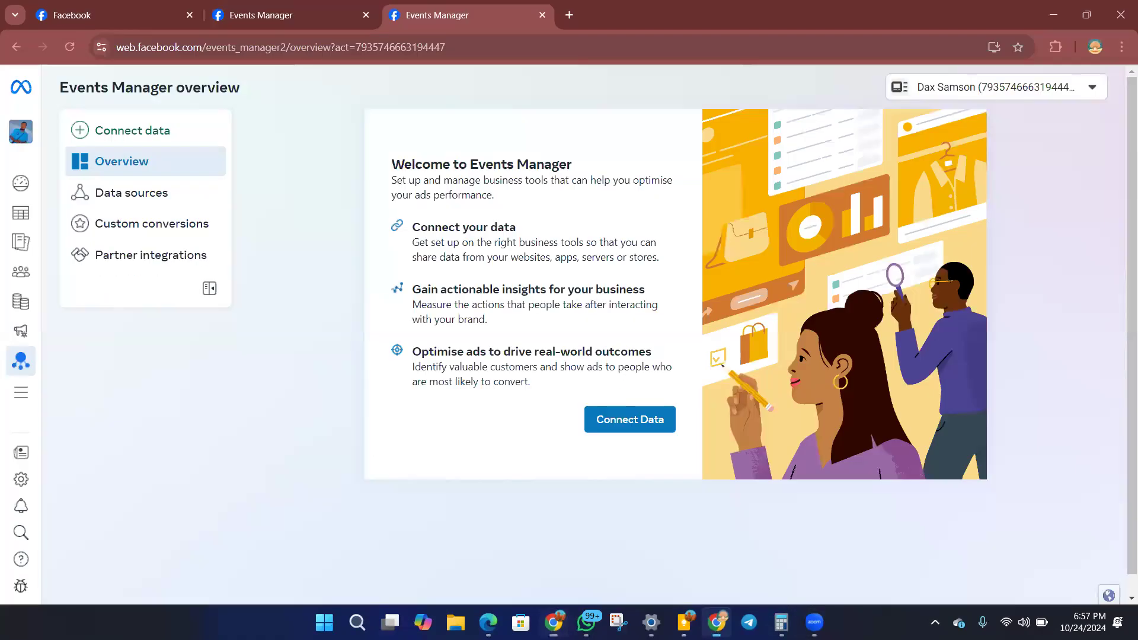
click(137, 140)
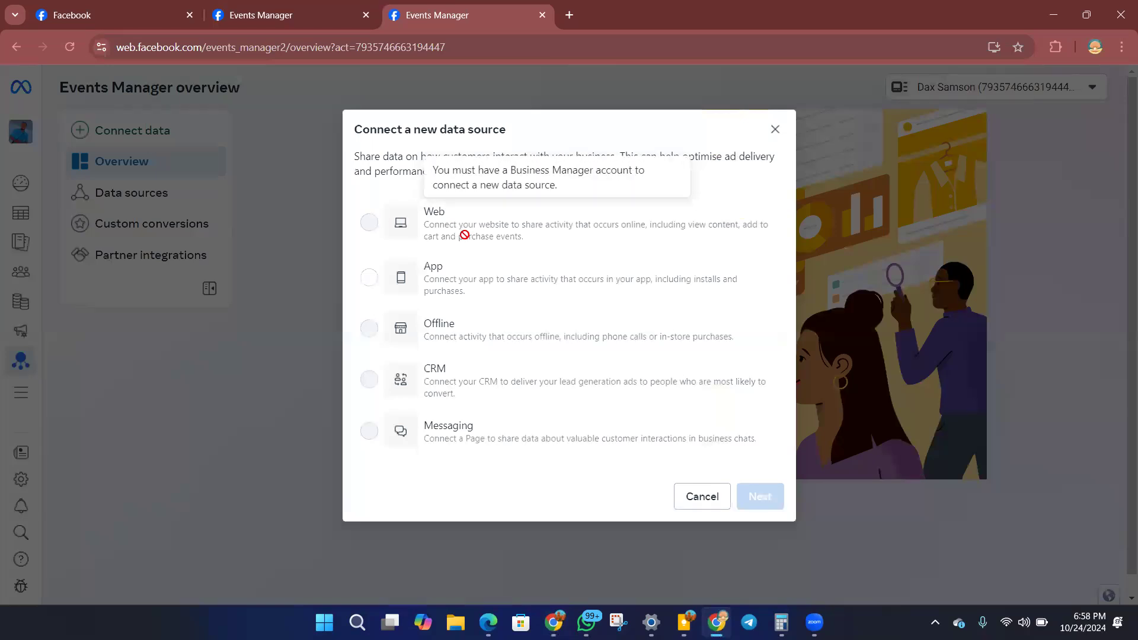
click(148, 195)
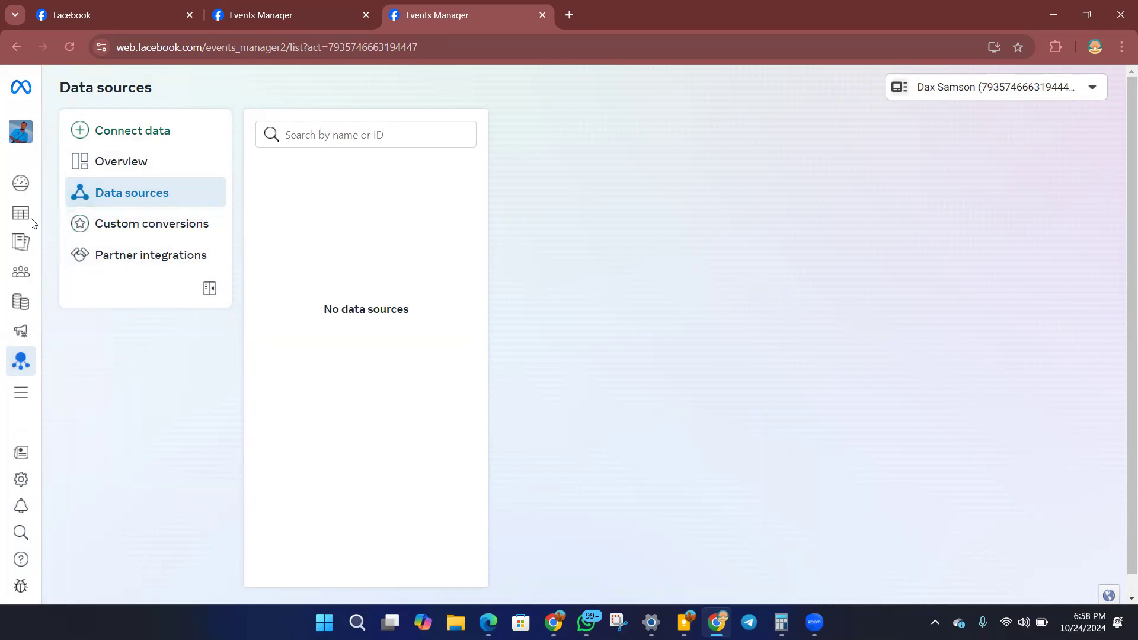
Go to the Campaigns page in Ads Manager and dismiss the payment method notice.
mouse_move(21, 216)
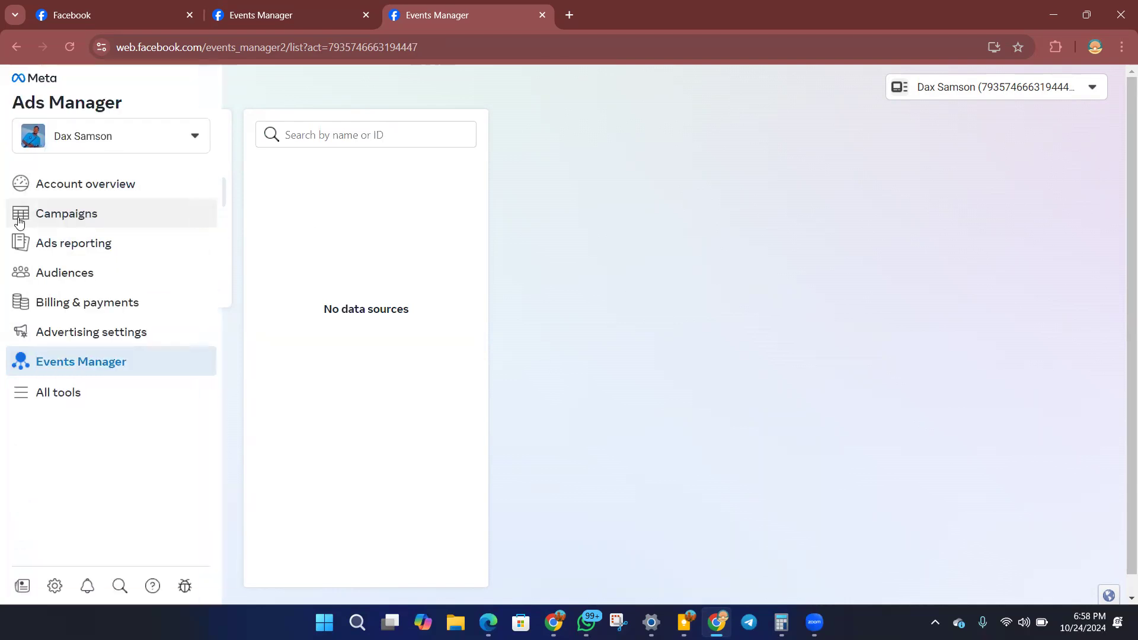
click(67, 218)
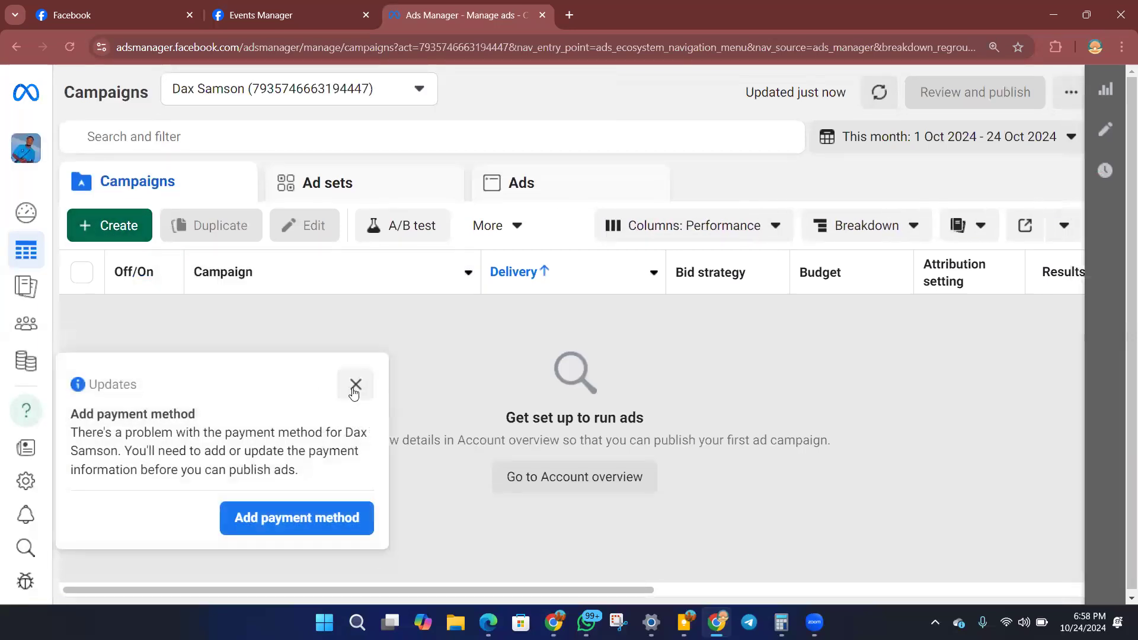
click(355, 386)
Create a new campaign with the Sales objective and the Manual sales campaign setup.
click(118, 232)
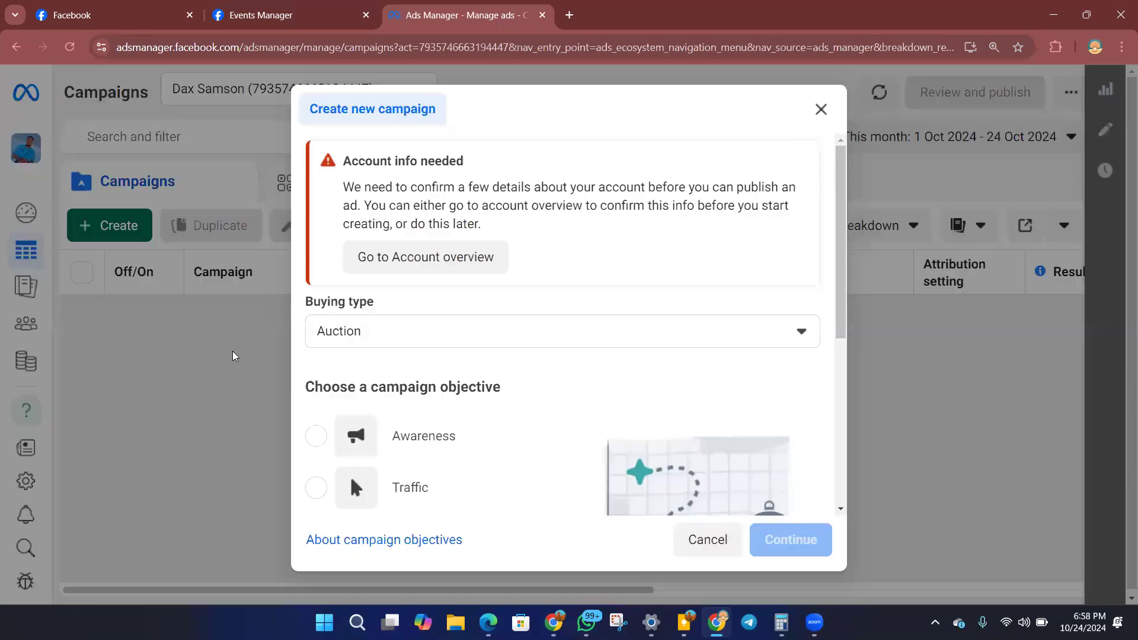
scroll(483, 330, down, 5)
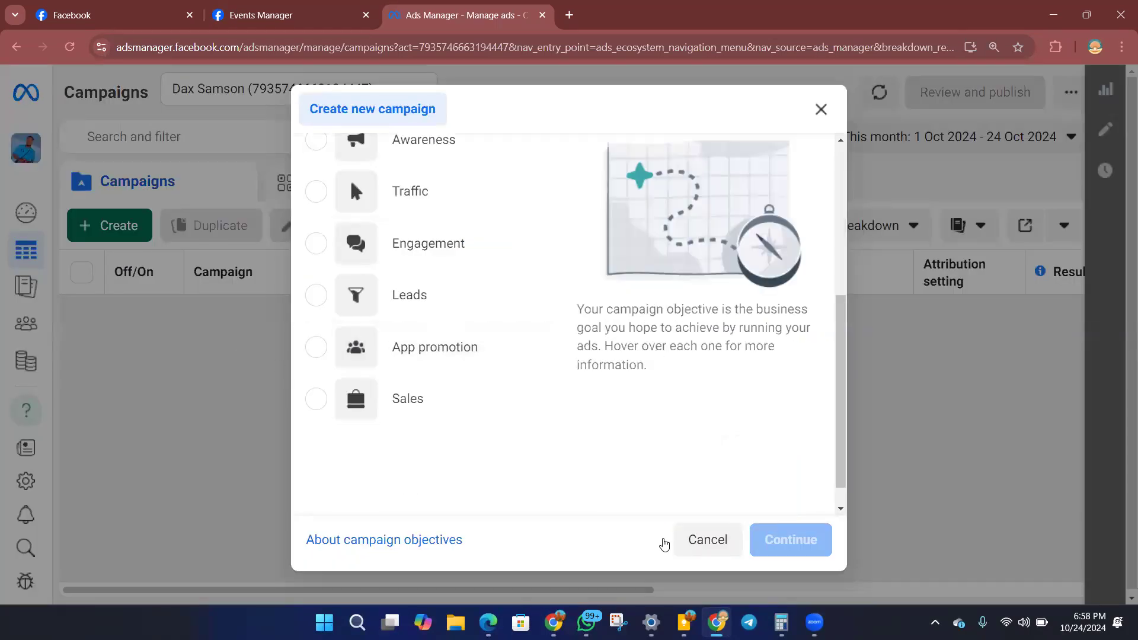
click(407, 415)
click(788, 543)
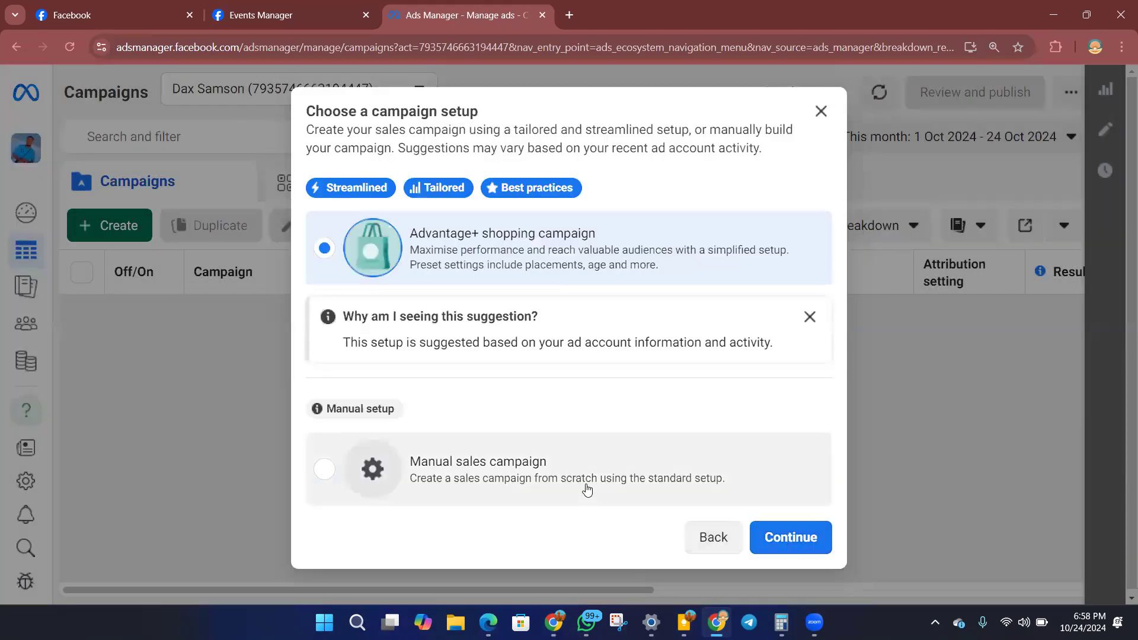
click(587, 486)
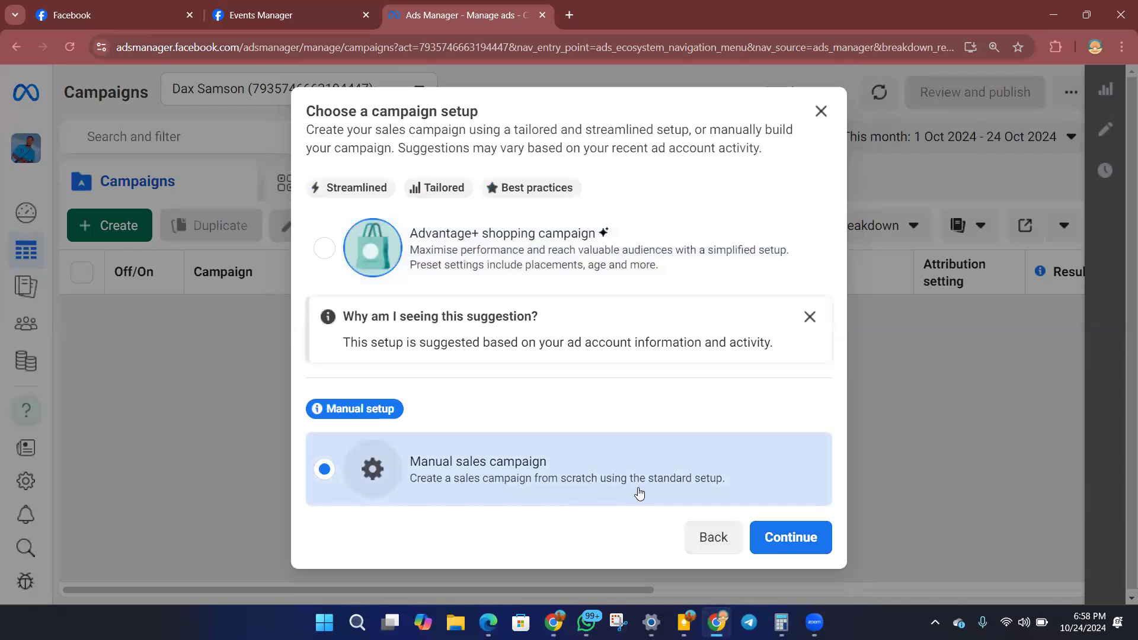
click(788, 537)
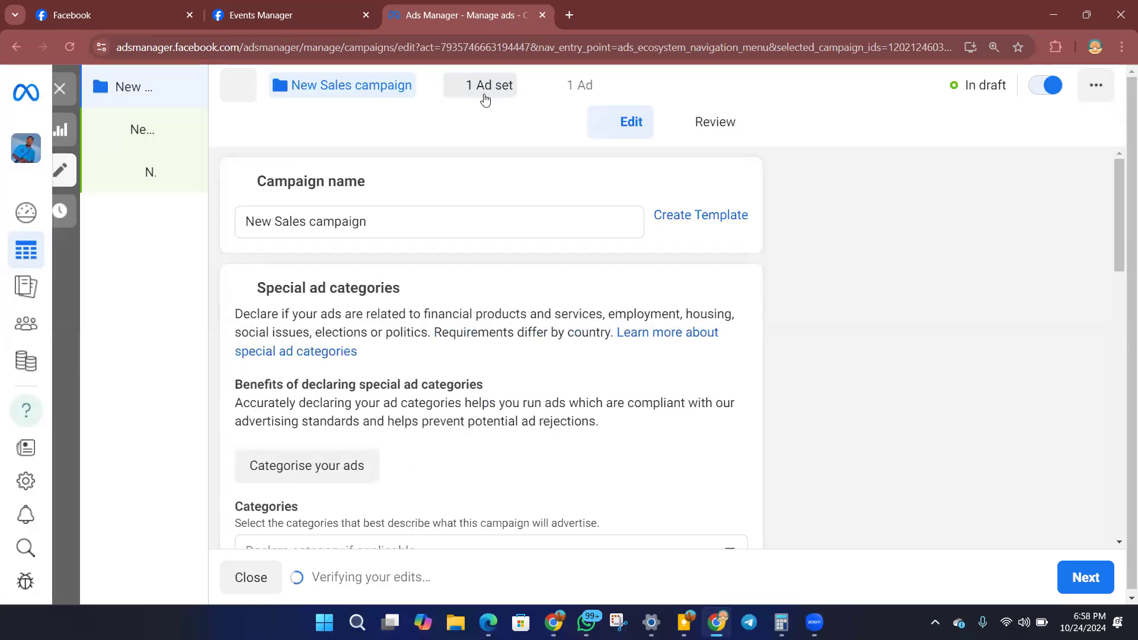
Open the New Sales ad set and create a pixel named healthy for its Website conversion location.
click(478, 93)
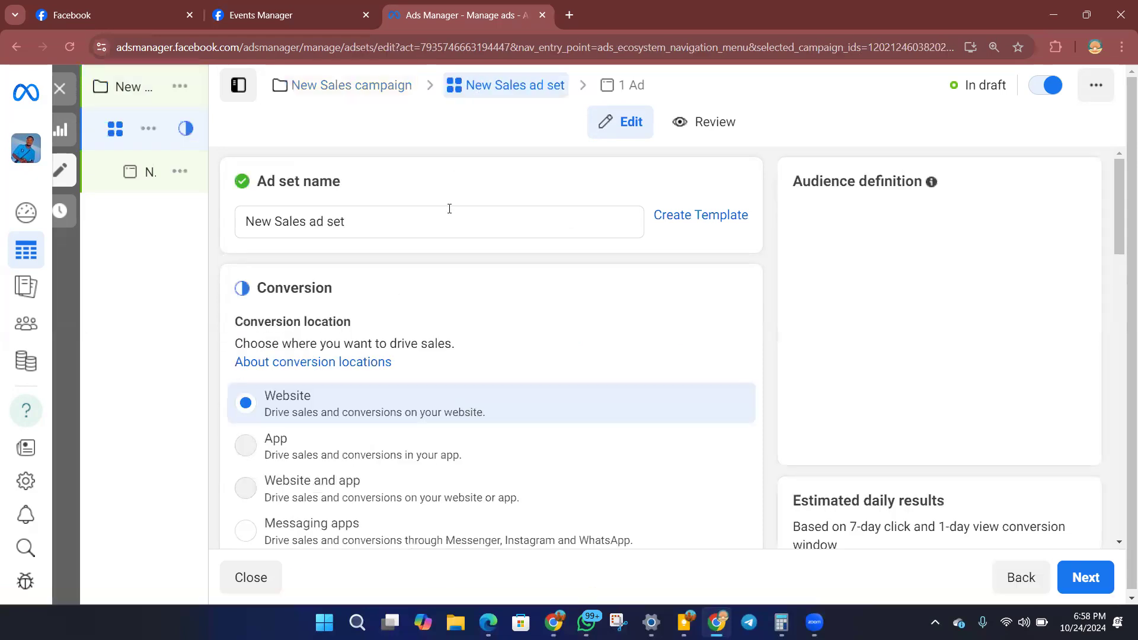
scroll(407, 240, down, 3)
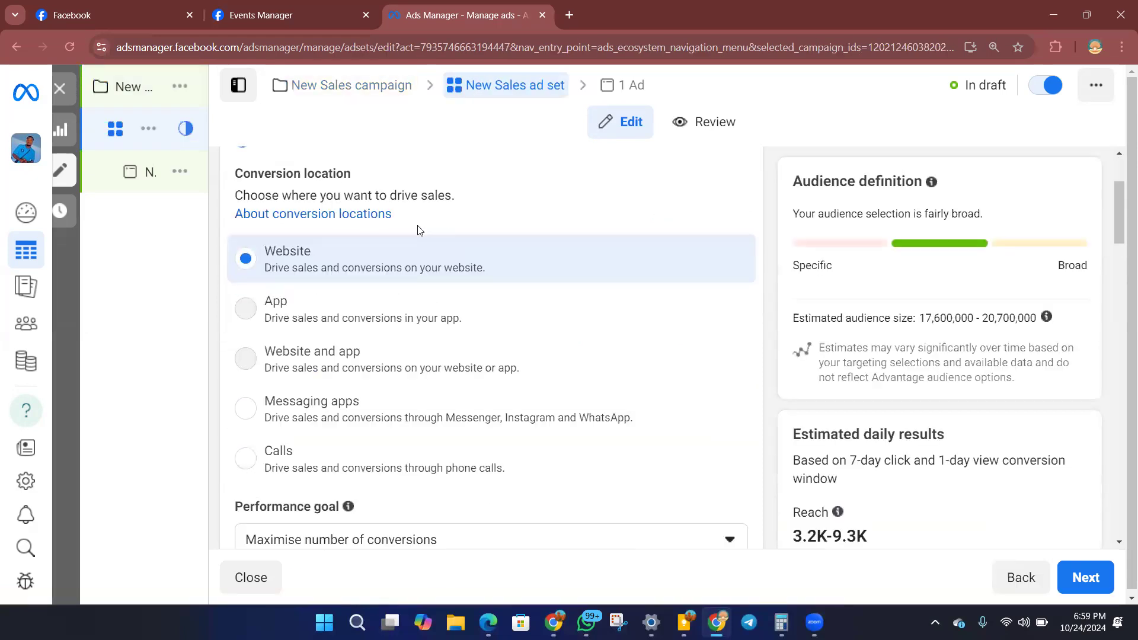
scroll(419, 237, down, 6)
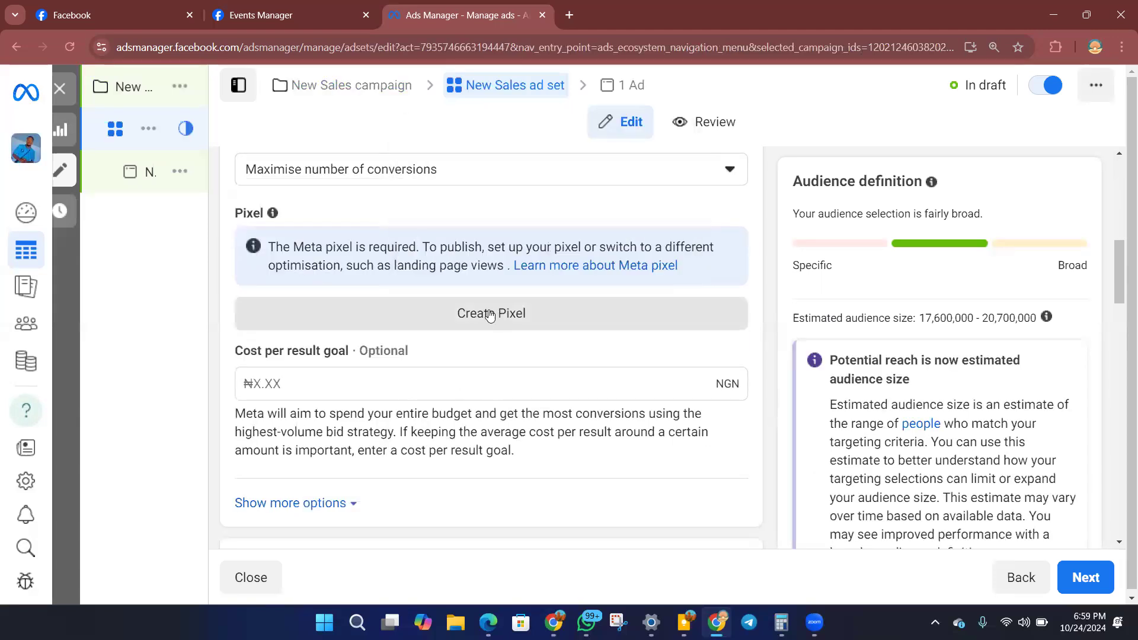
scroll(336, 299, up, 8)
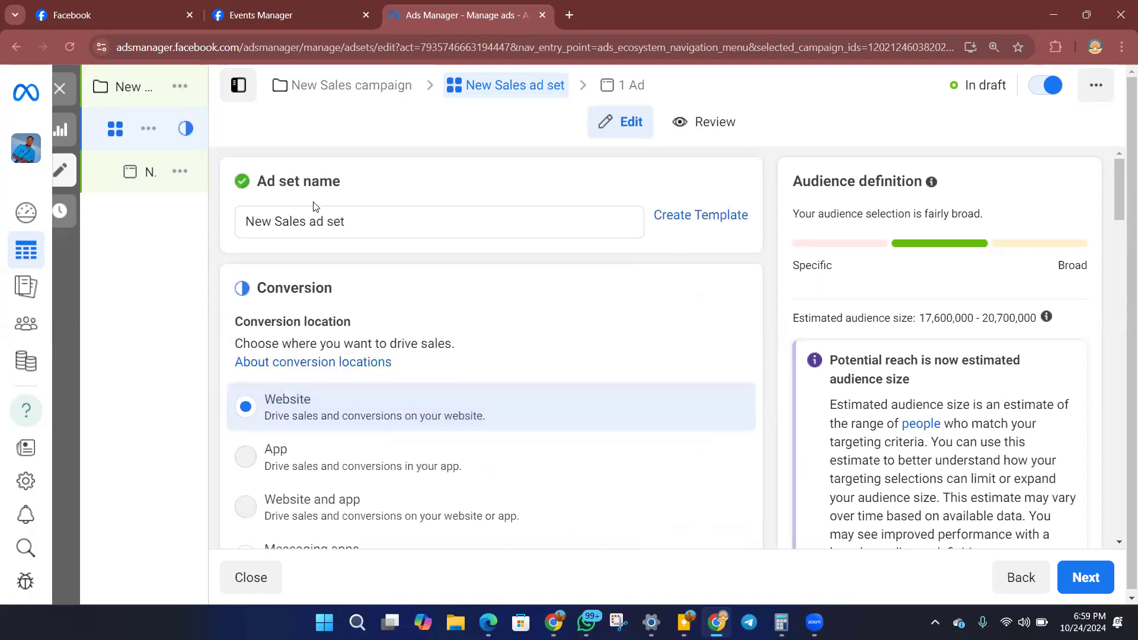
scroll(318, 211, down, 3)
scroll(318, 212, down, 1)
scroll(318, 221, down, 2)
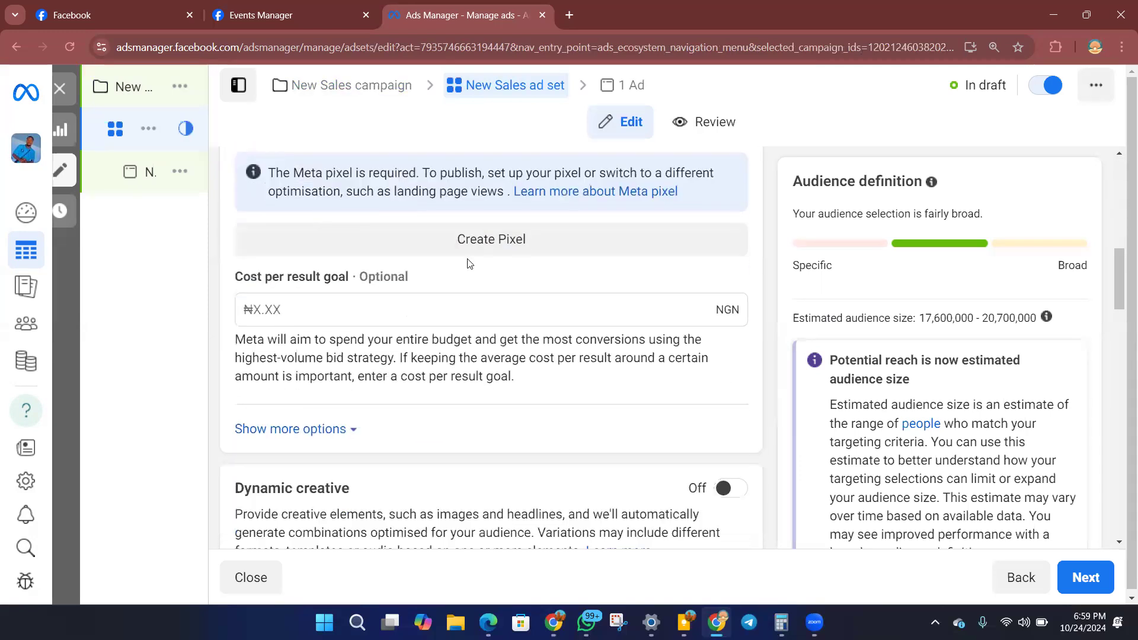
click(496, 248)
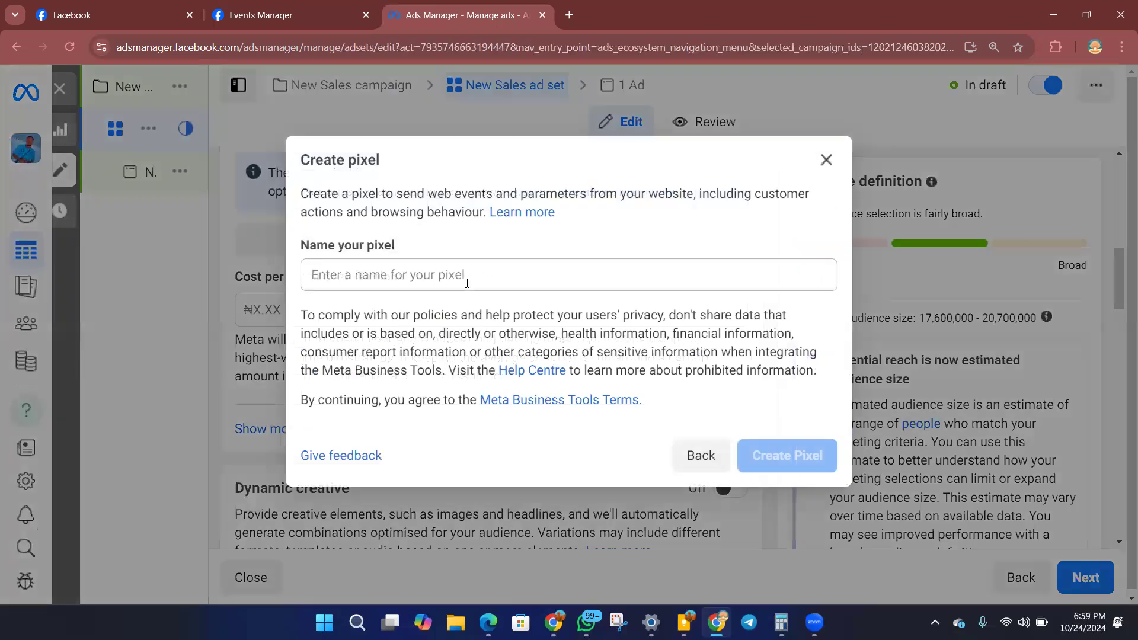
click(468, 283)
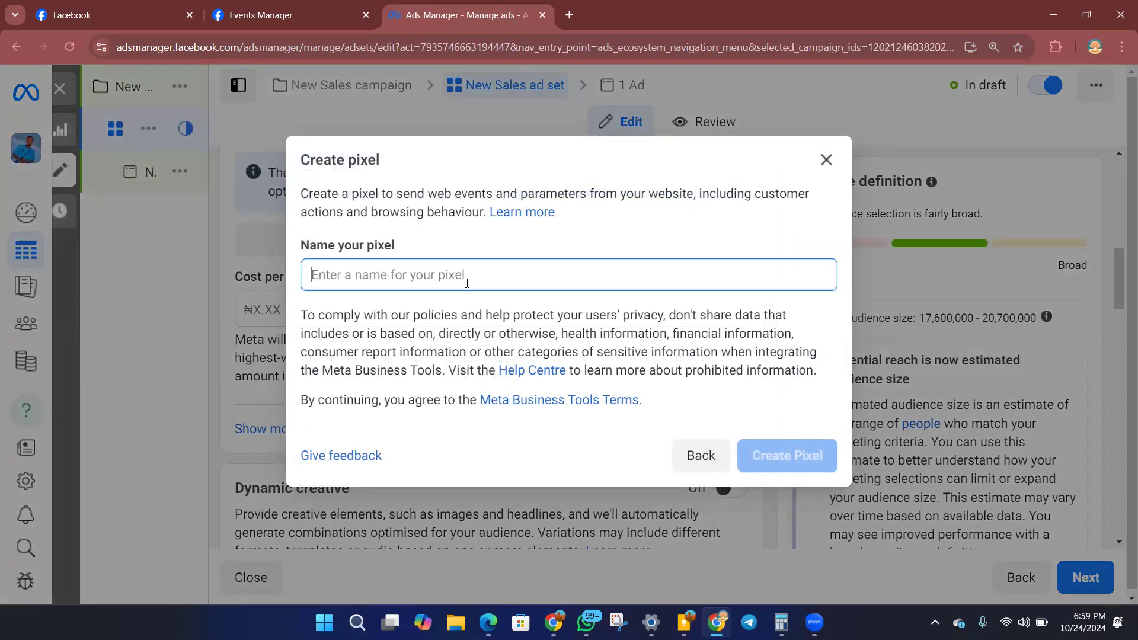
text(hea)
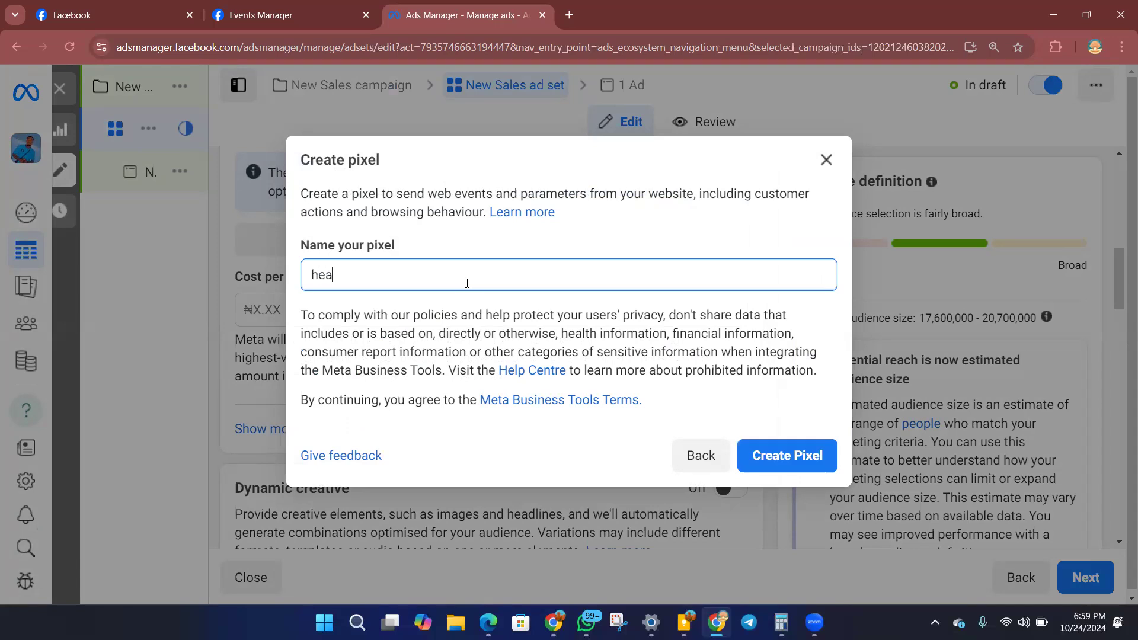
text(lthy)
click(753, 453)
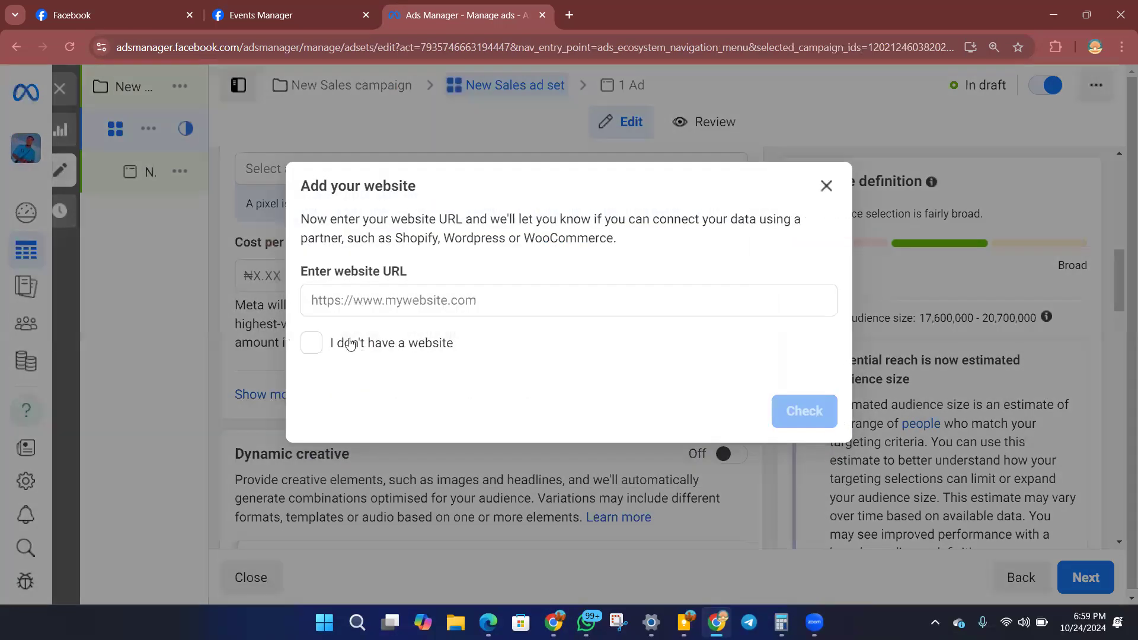
Copy the full URL of the live 1-Facebook Ads Training page in the other browser window.
click(419, 295)
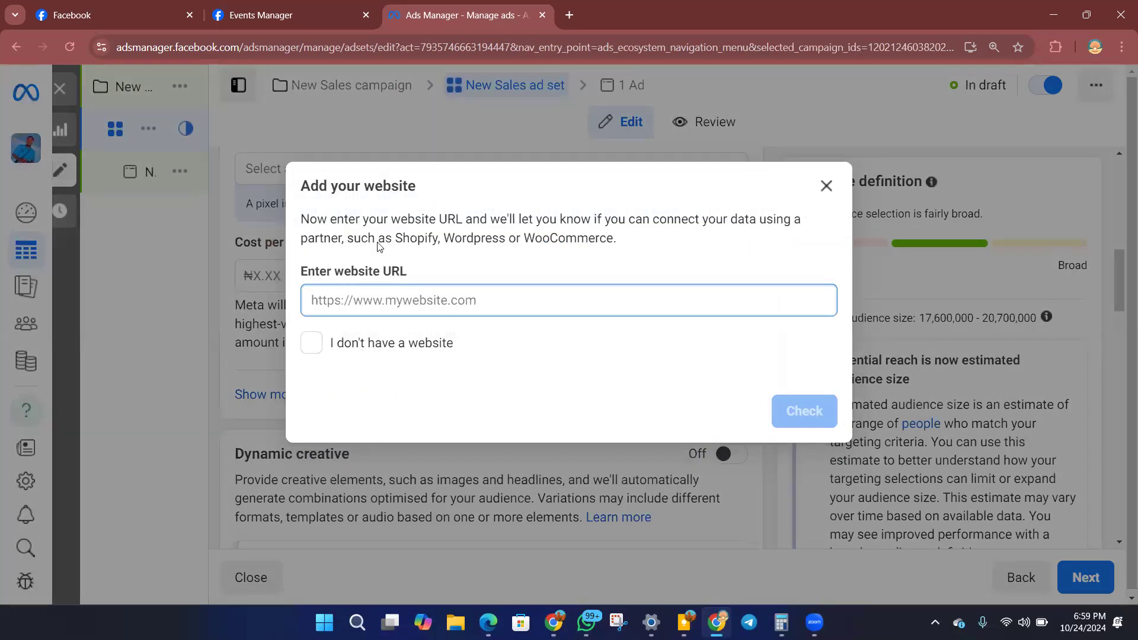
click(553, 622)
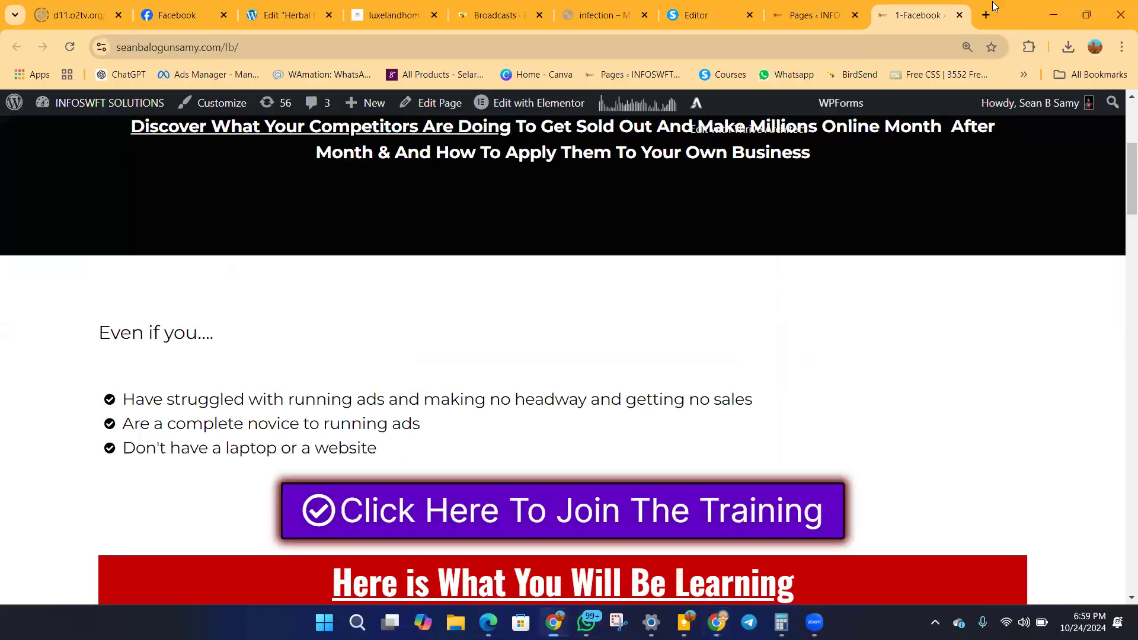
click(255, 47)
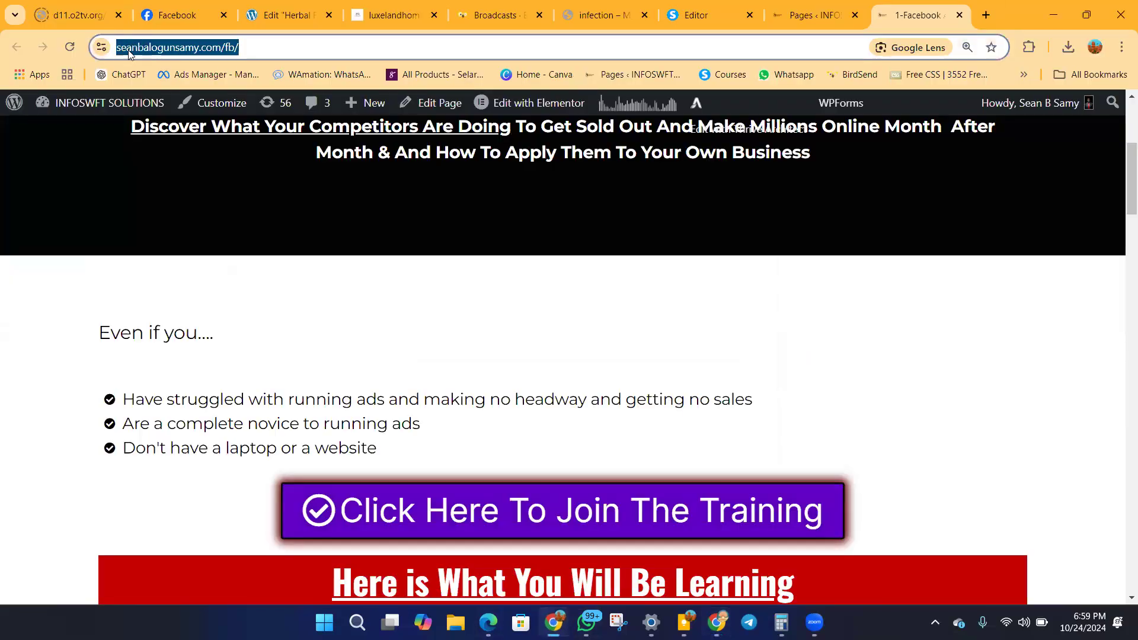
click(203, 48)
triple_click(286, 50)
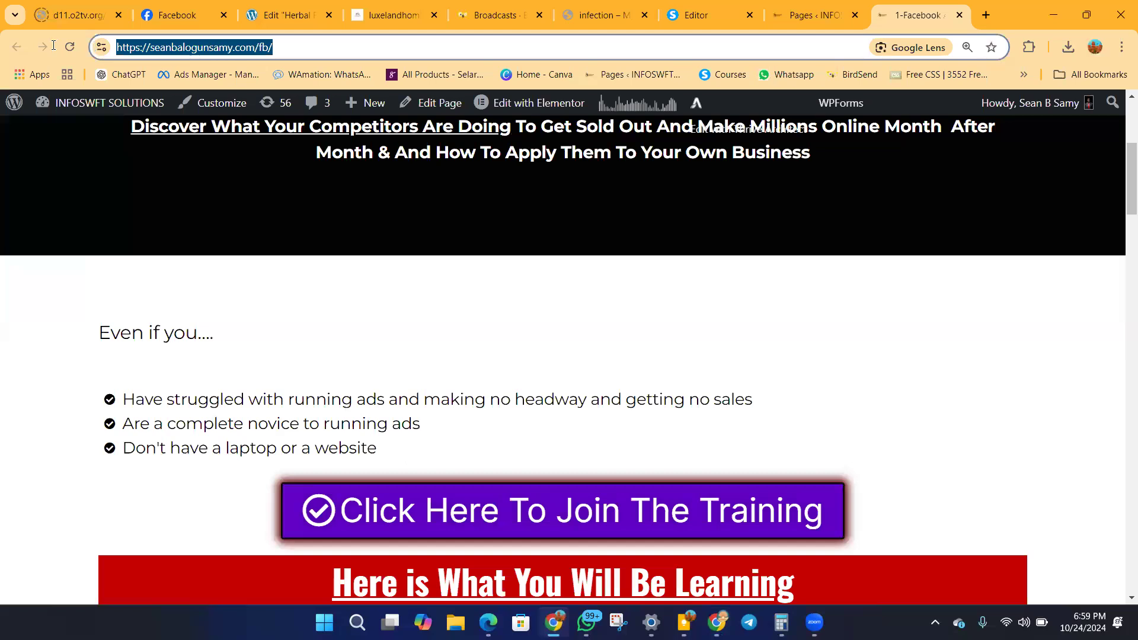
right_click(140, 48)
click(194, 186)
Return to the Add your website dialog, paste the training page's URL and check it for partner integrations.
click(1053, 14)
click(470, 288)
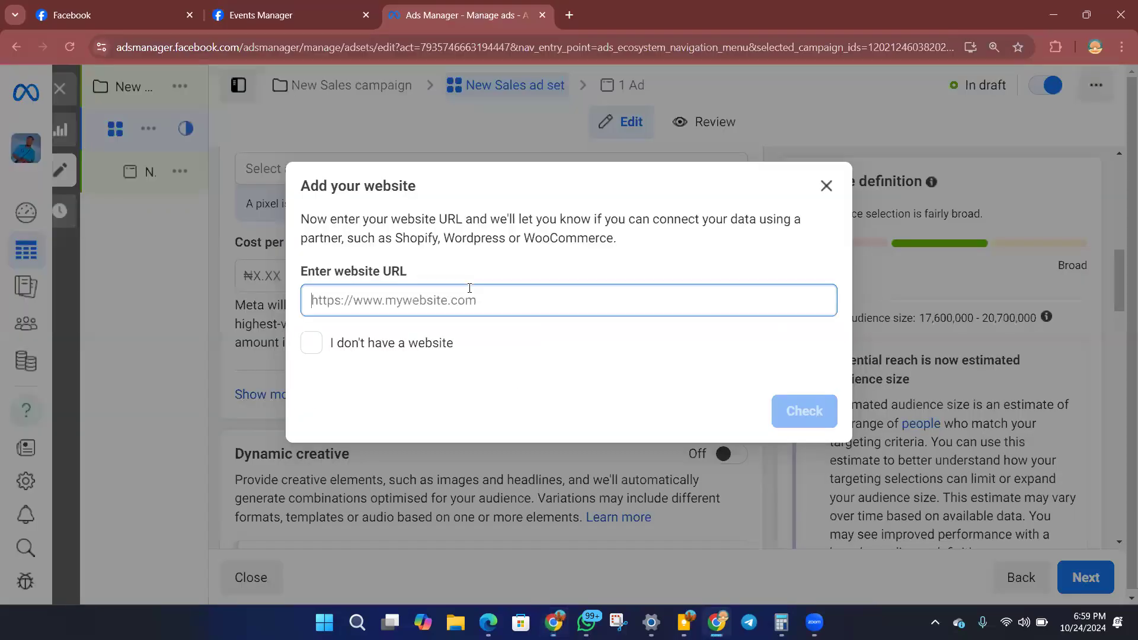
right_click(465, 298)
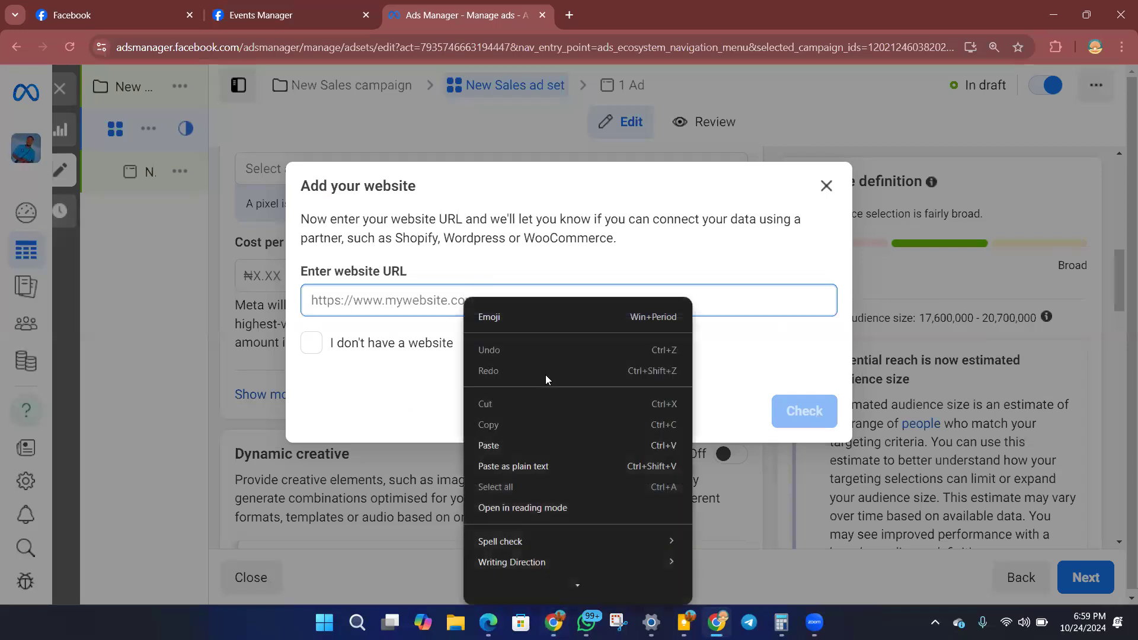
click(537, 439)
click(807, 411)
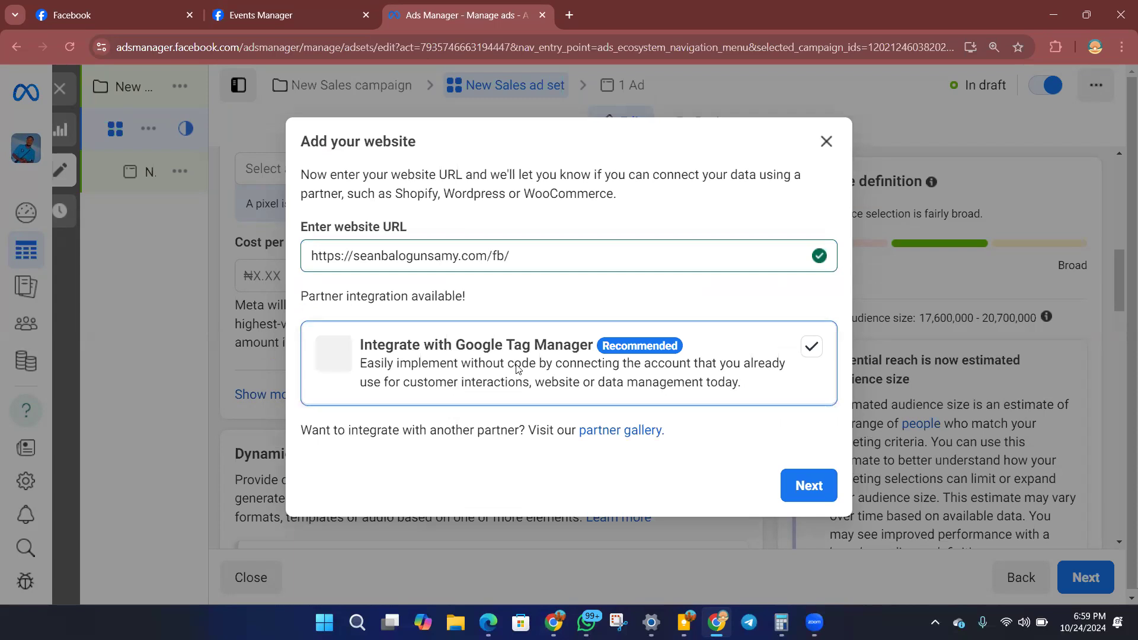
Deselect the Google Tag Manager integration and choose to write the pixel code now.
click(812, 347)
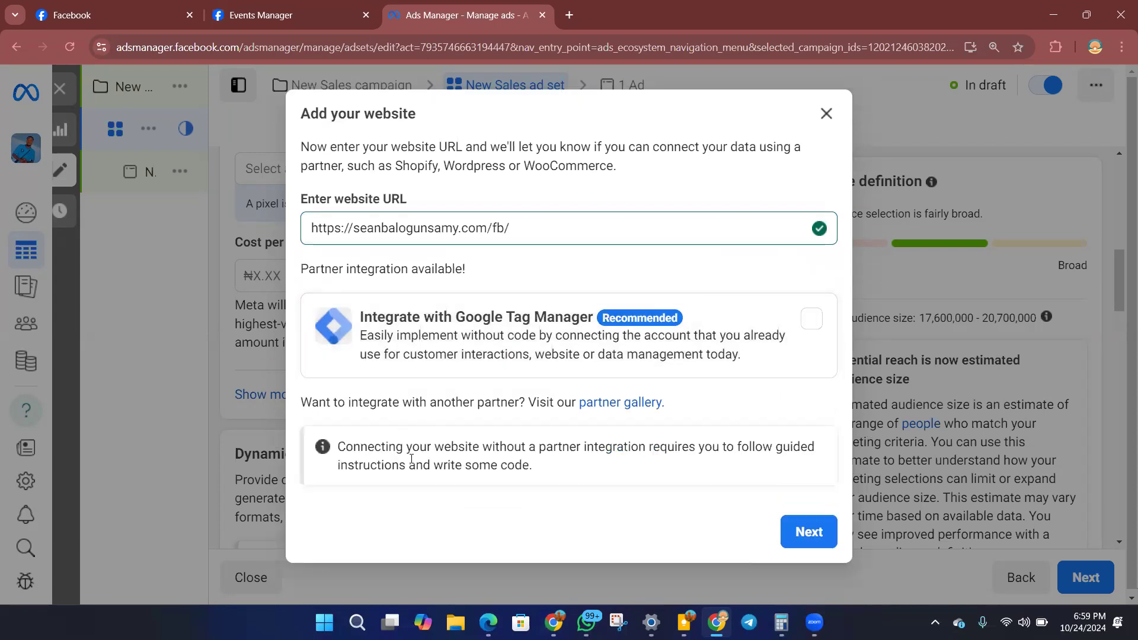
click(813, 536)
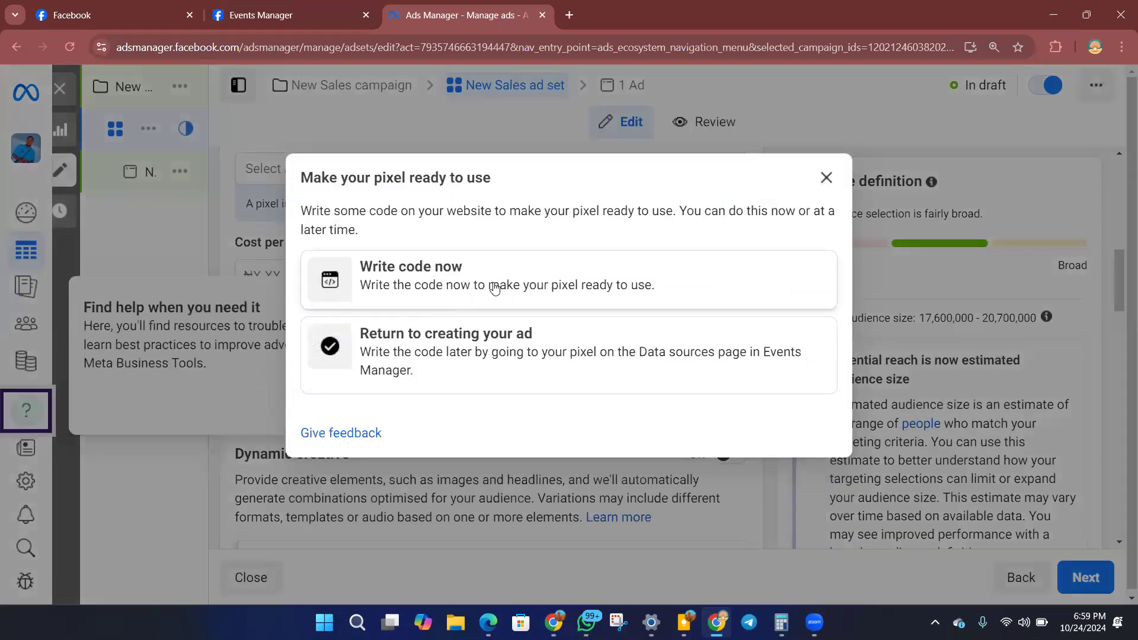
click(495, 289)
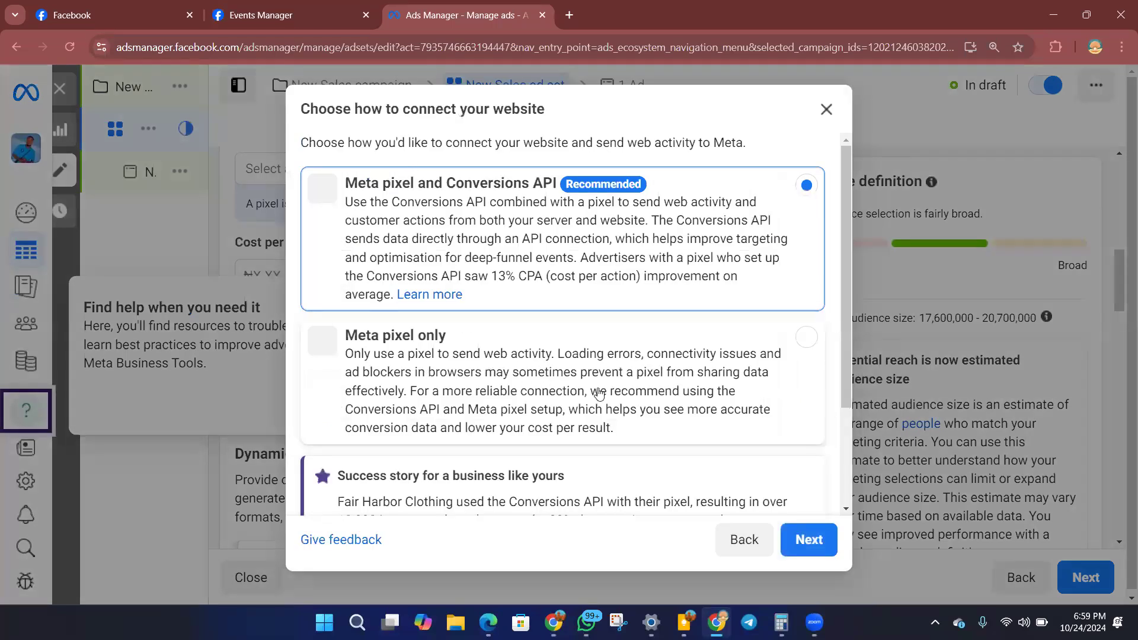
Connect the website with Meta pixel only and choose to install the code manually.
click(797, 351)
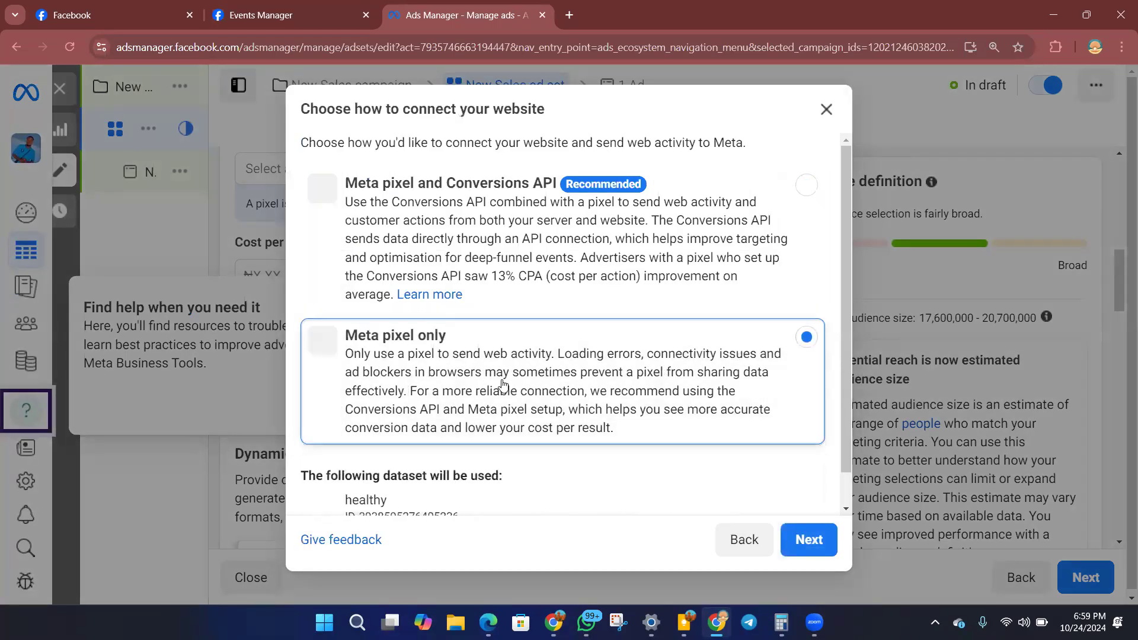
click(810, 541)
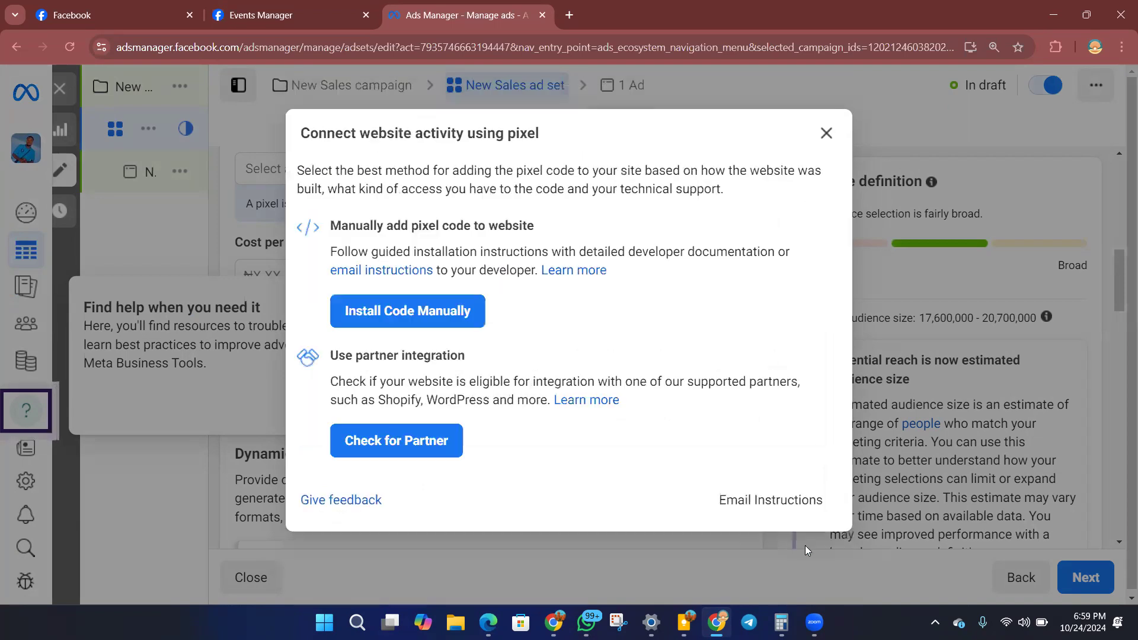
click(392, 314)
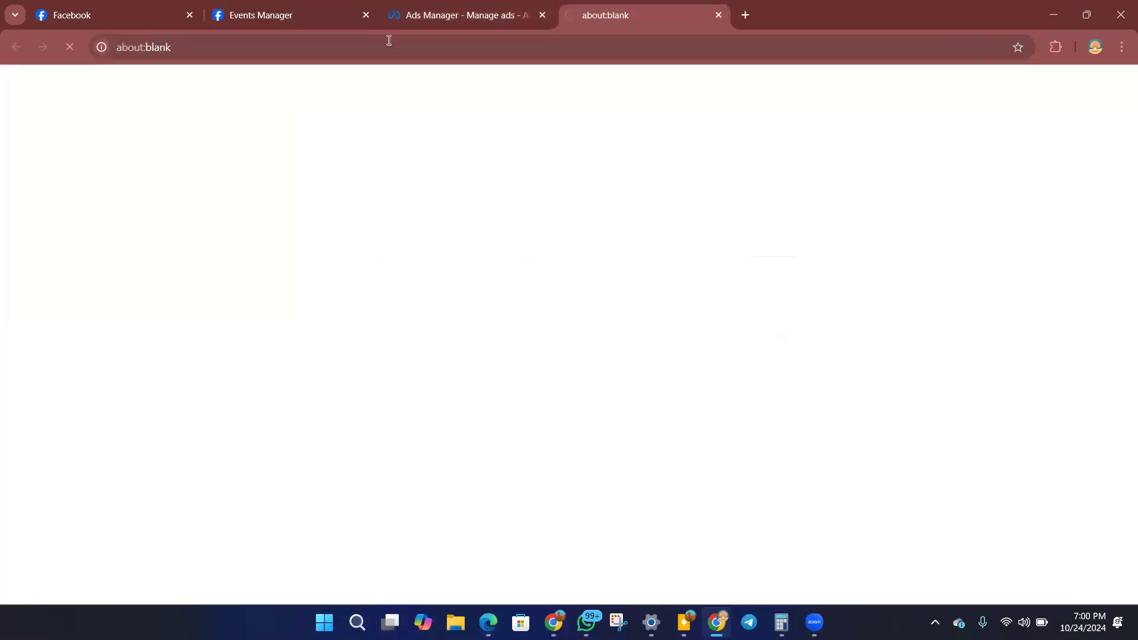
Open the new Events Manager pixel setup page and copy the Meta pixel base code.
click(415, 15)
click(273, 15)
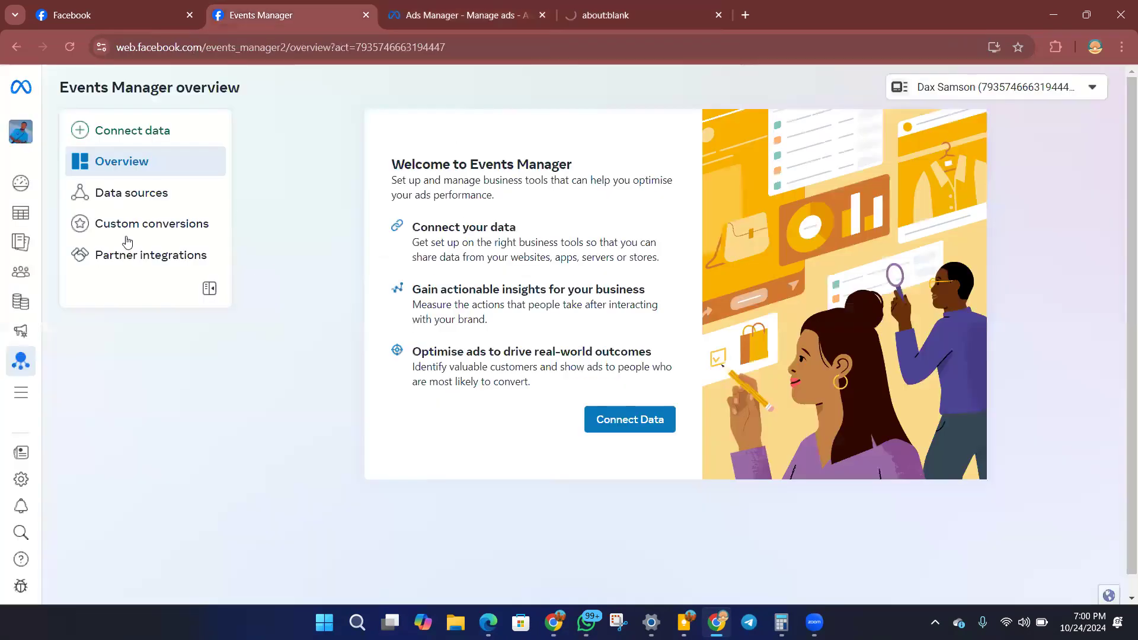
click(604, 23)
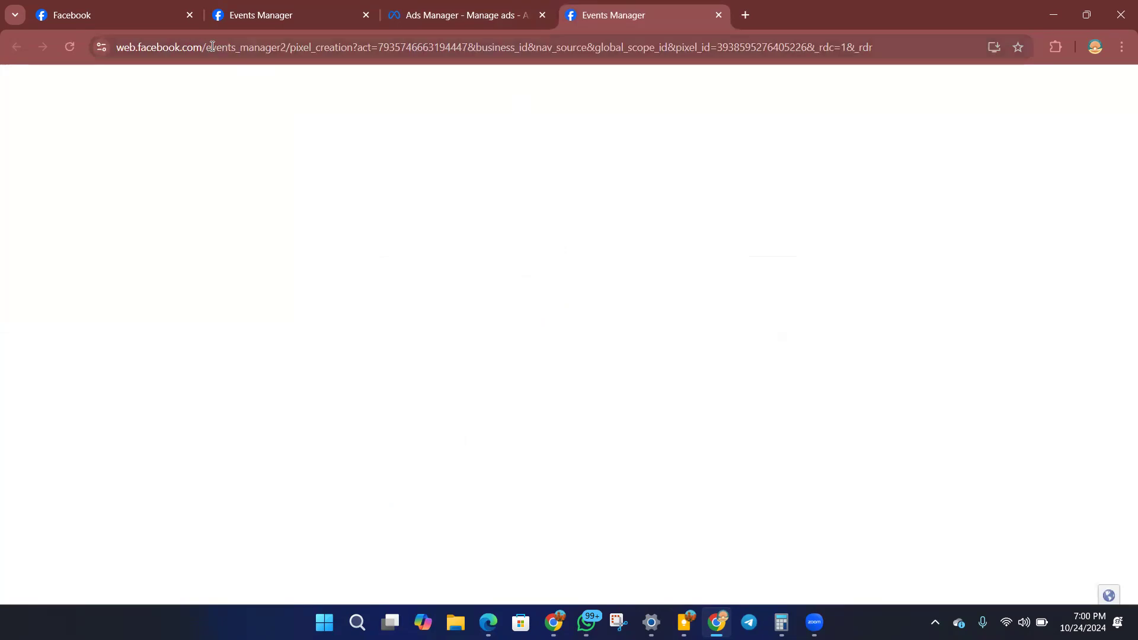
drag(210, 50, 288, 49)
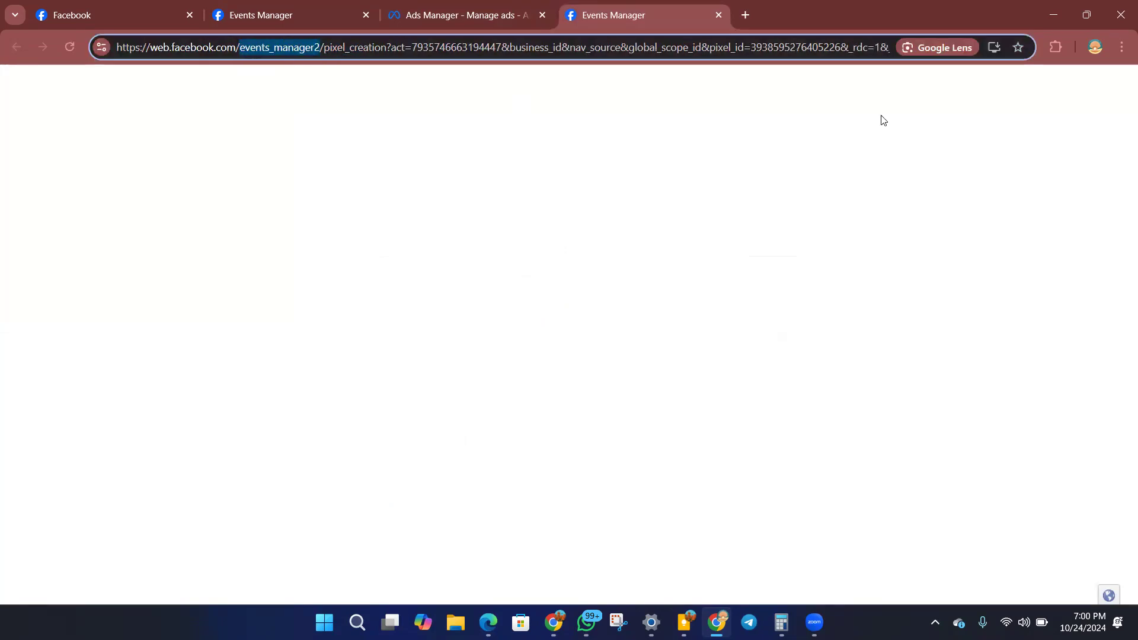
click(1120, 47)
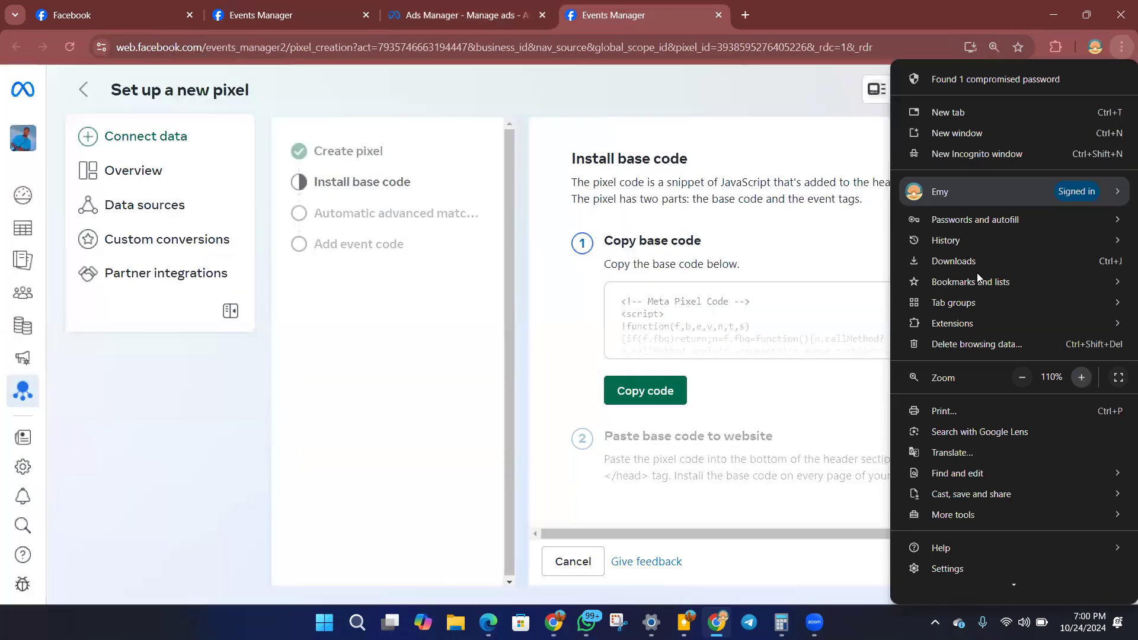
click(454, 333)
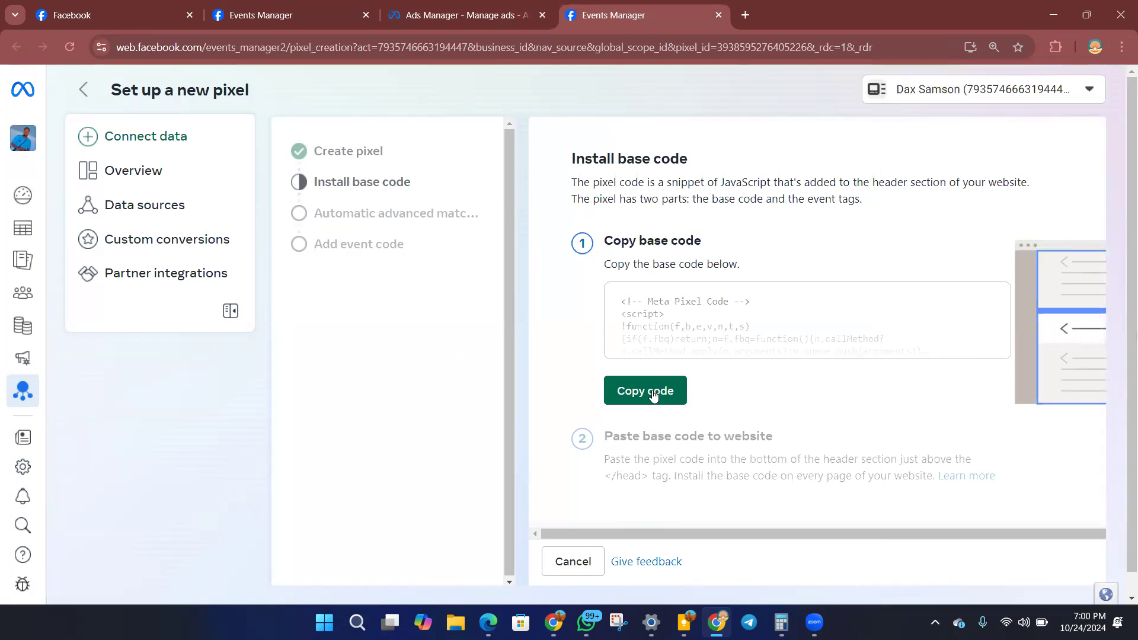
click(653, 395)
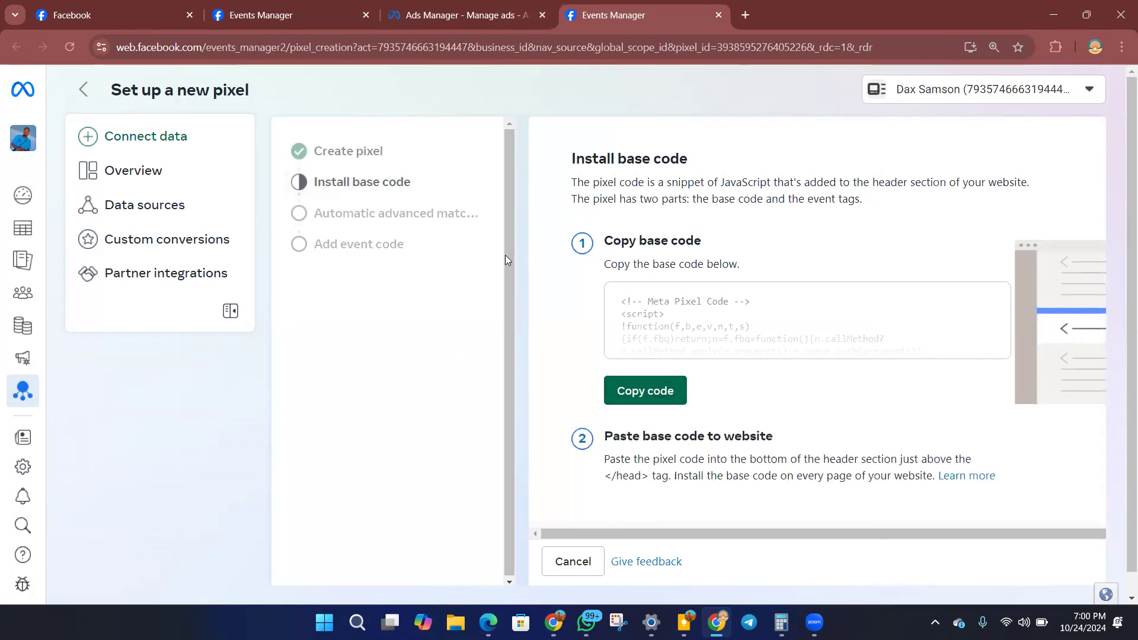
Open the 1-Facebook Ads Training page for editing with Elementor in the other browser window, reloading the editor.
click(553, 621)
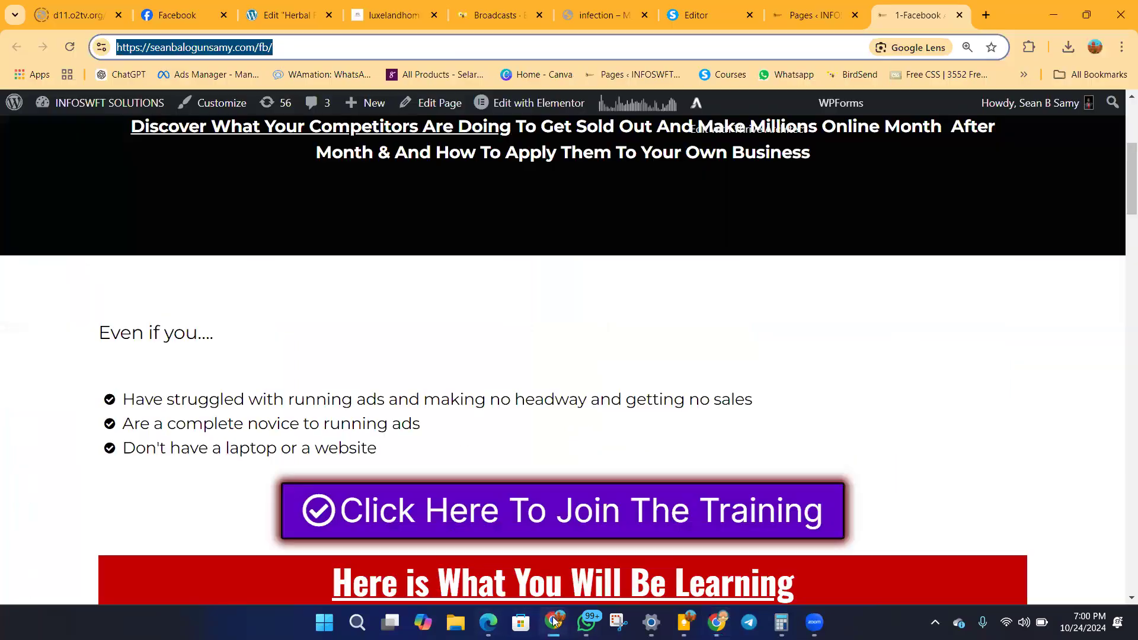
scroll(534, 431, down, 4)
scroll(564, 310, up, 5)
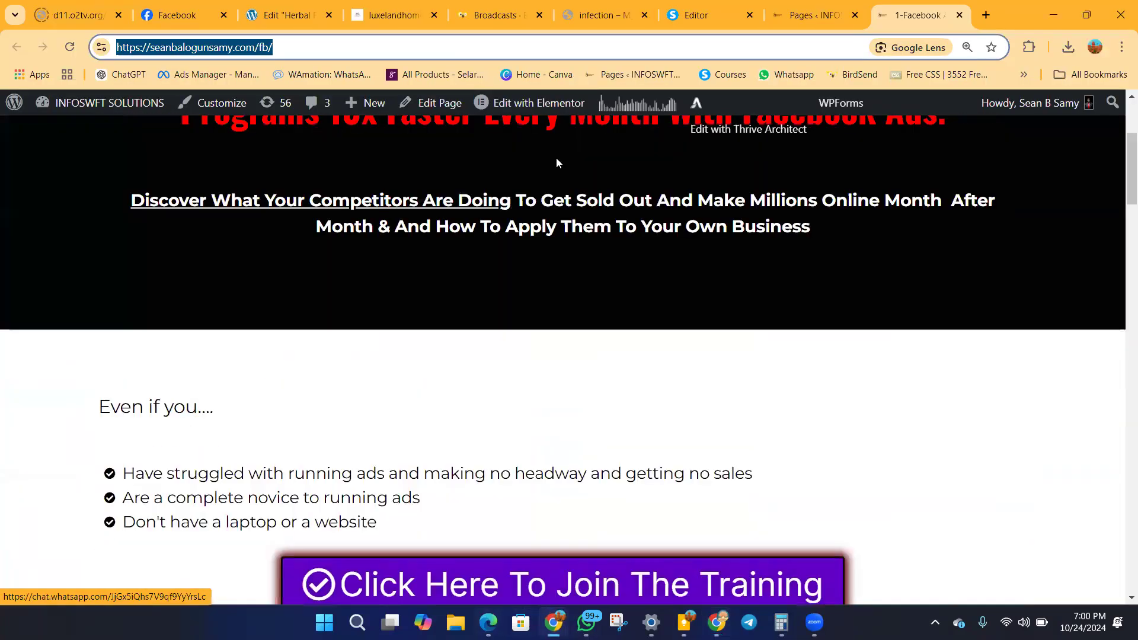
scroll(641, 569, down, 1)
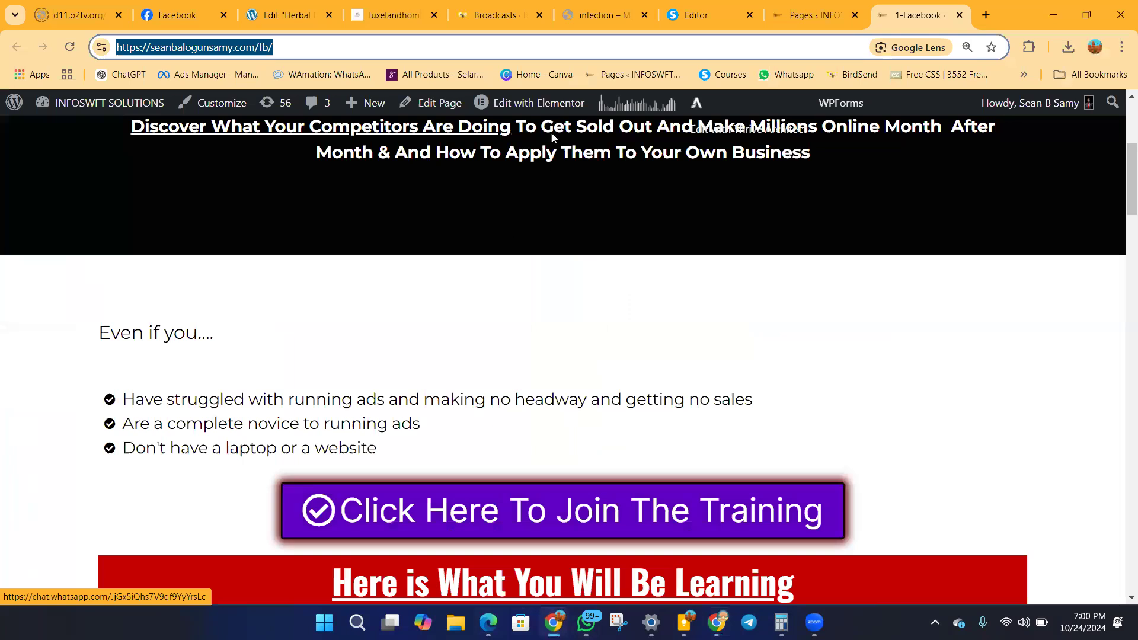
mouse_move(525, 107)
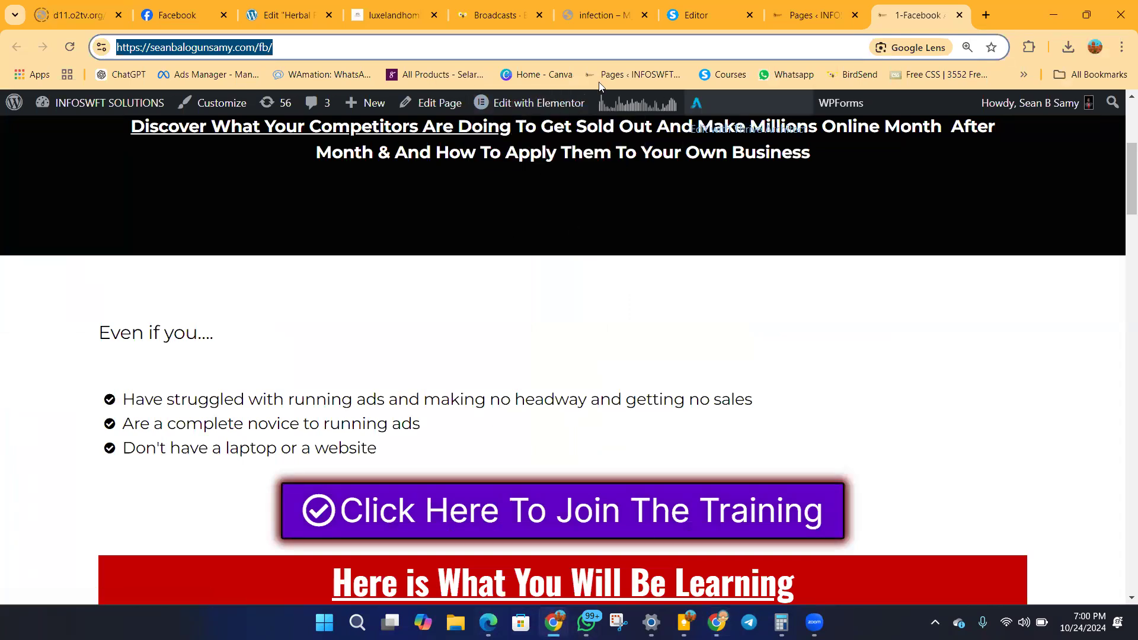
click(536, 103)
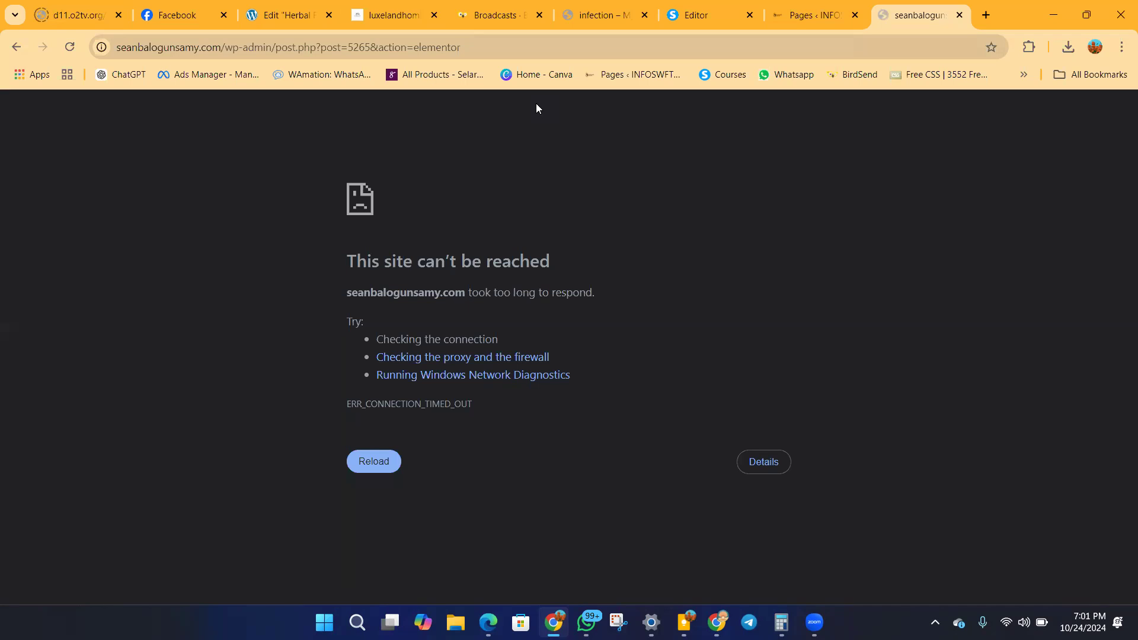
click(69, 47)
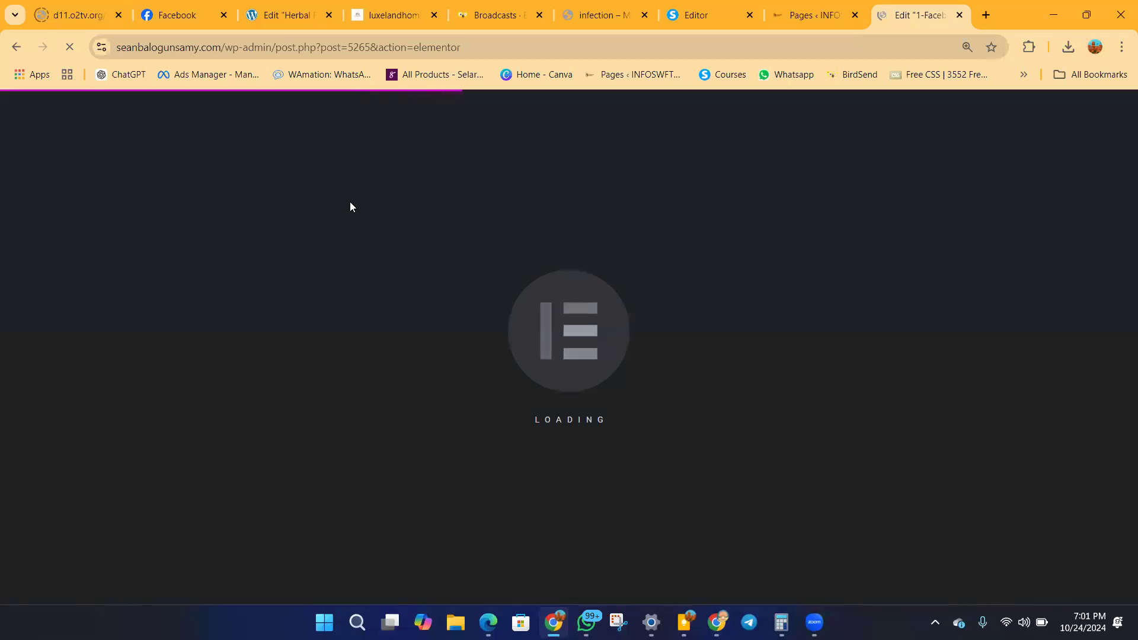
Look through the sections of the product landing page in the systeme.io editor.
click(699, 23)
scroll(585, 356, up, 8)
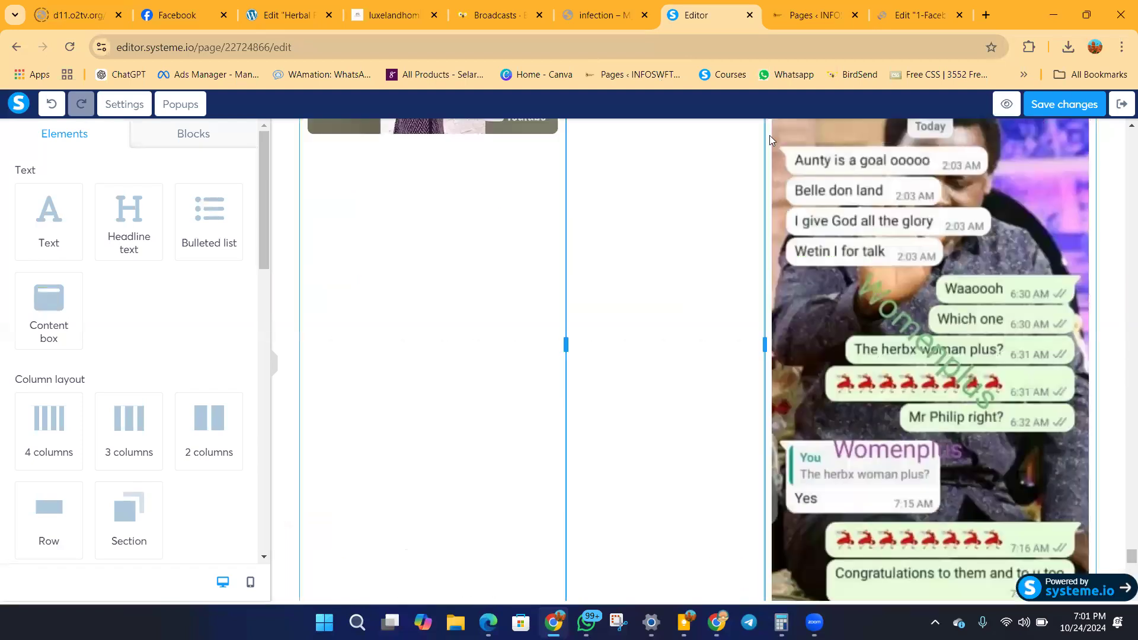
scroll(541, 356, down, 10)
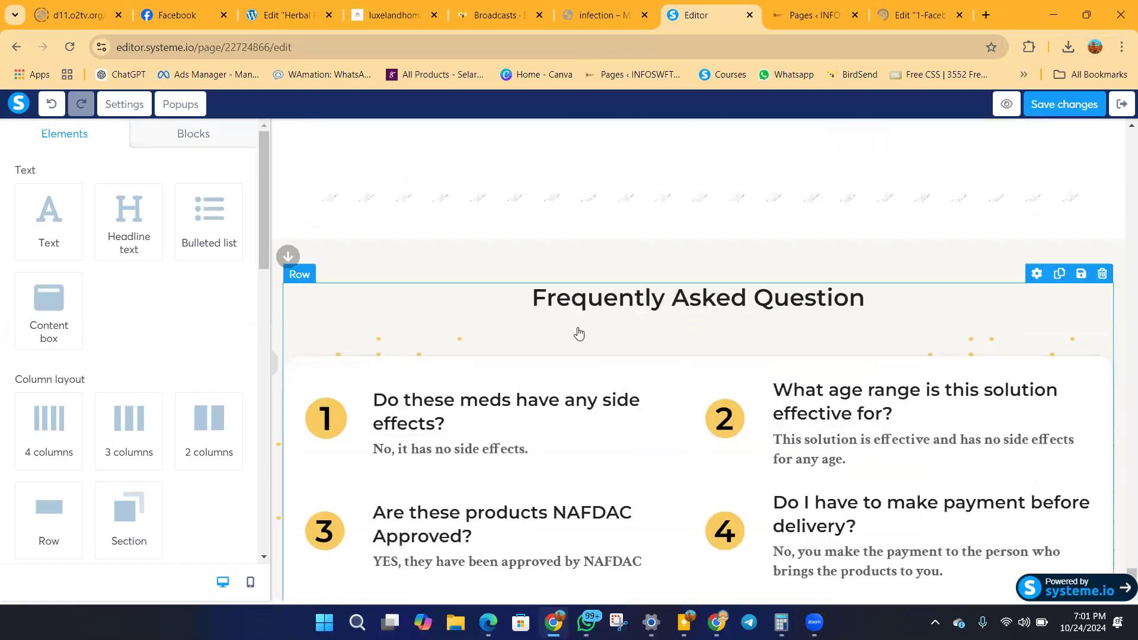
scroll(633, 231, up, 4)
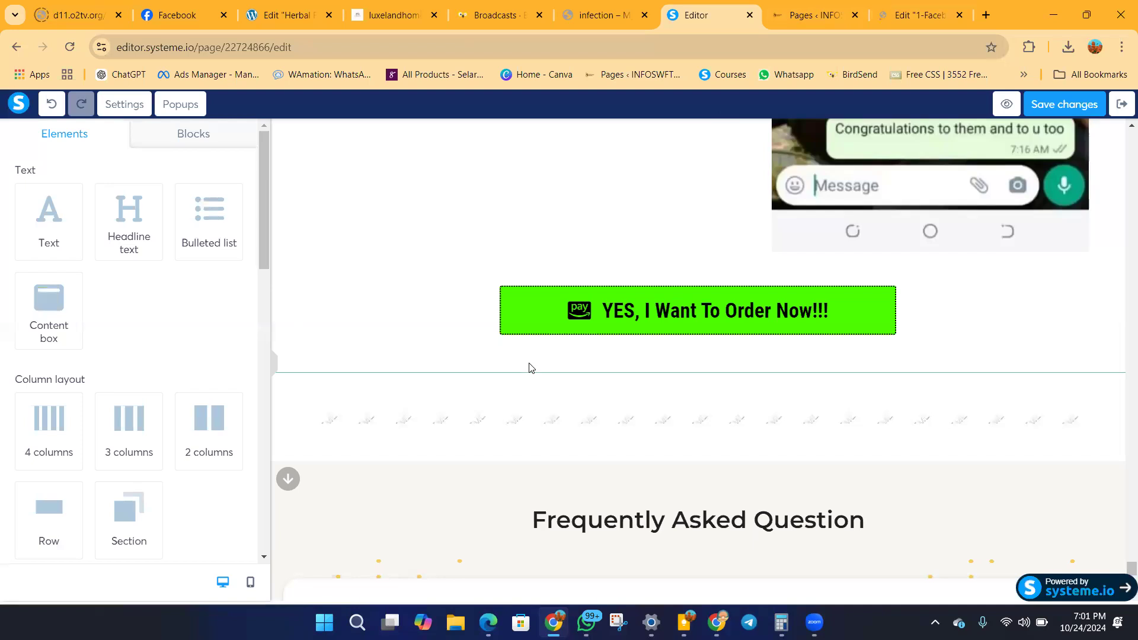
scroll(468, 272, up, 15)
scroll(491, 281, up, 20)
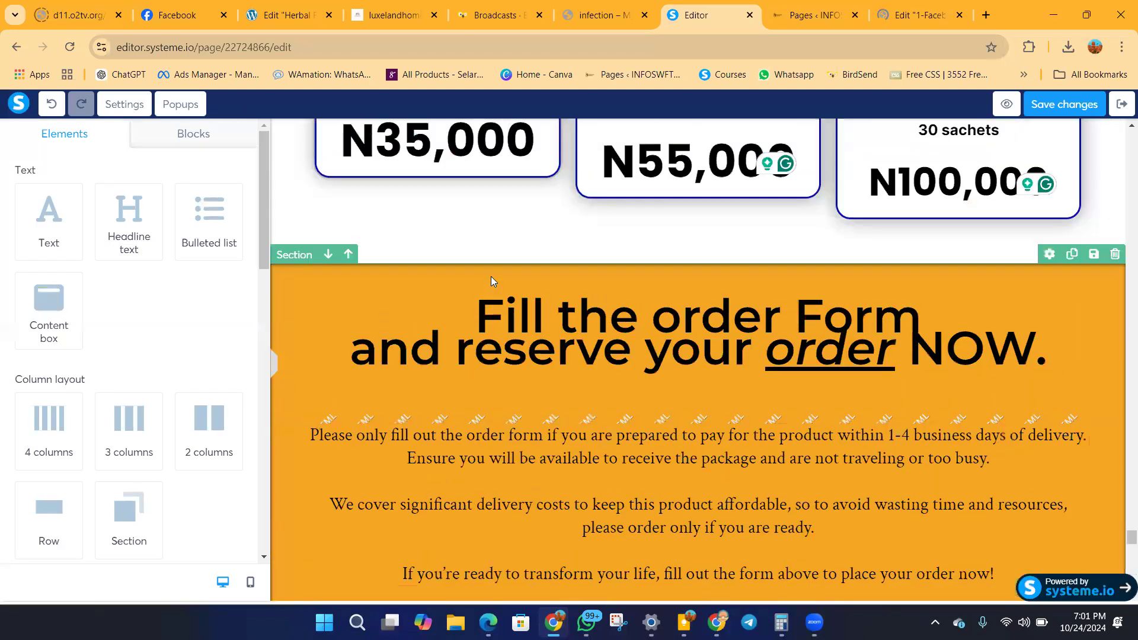
scroll(491, 276, up, 10)
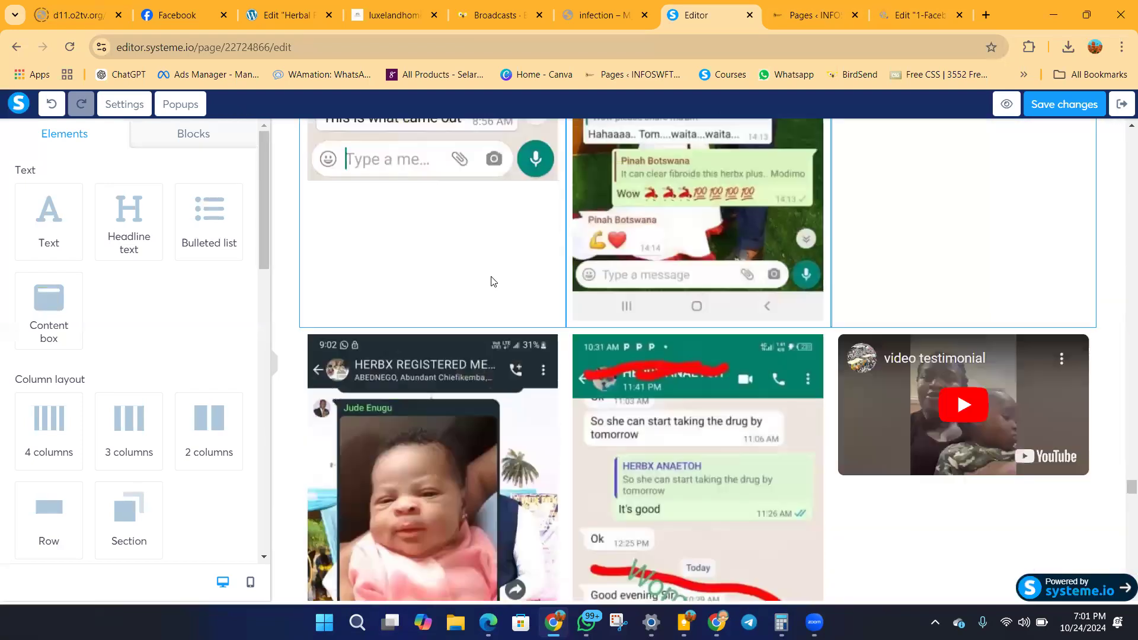
scroll(676, 269, up, 10)
scroll(677, 267, down, 15)
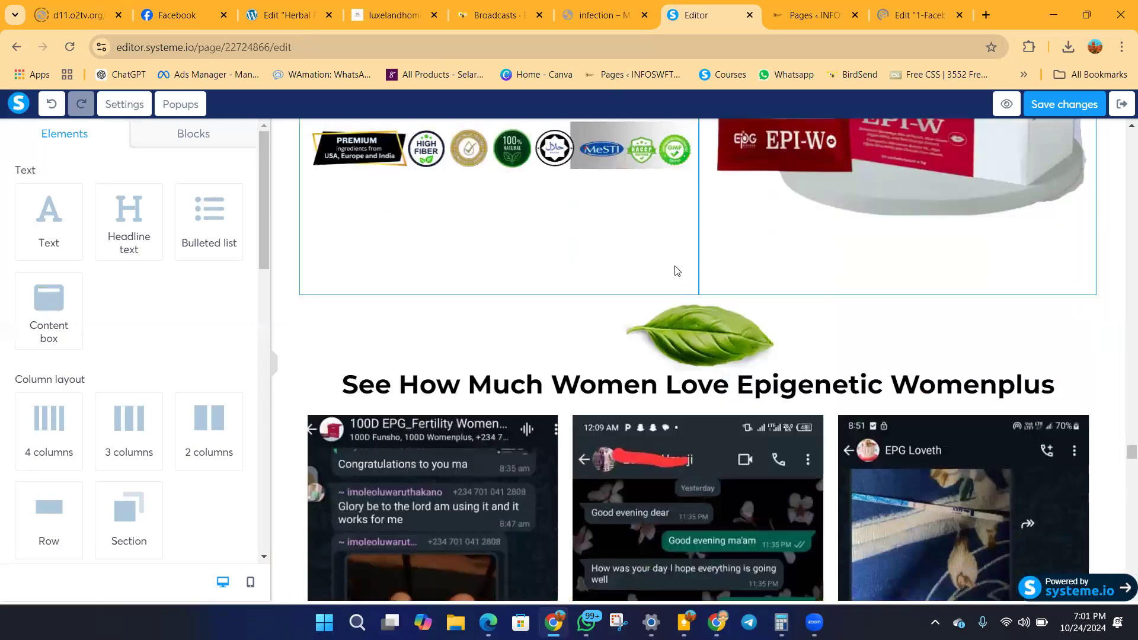
scroll(676, 265, down, 10)
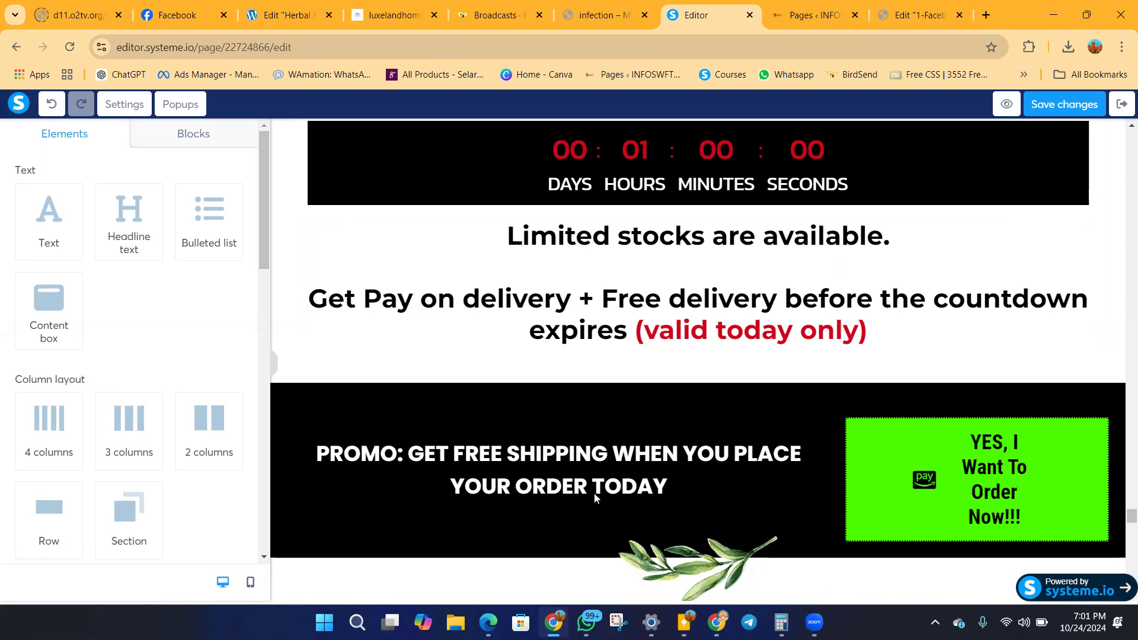
Return to the Elementor editor, search the widgets for html, and place an HTML widget near the page's end, above the existing HTML block.
click(922, 15)
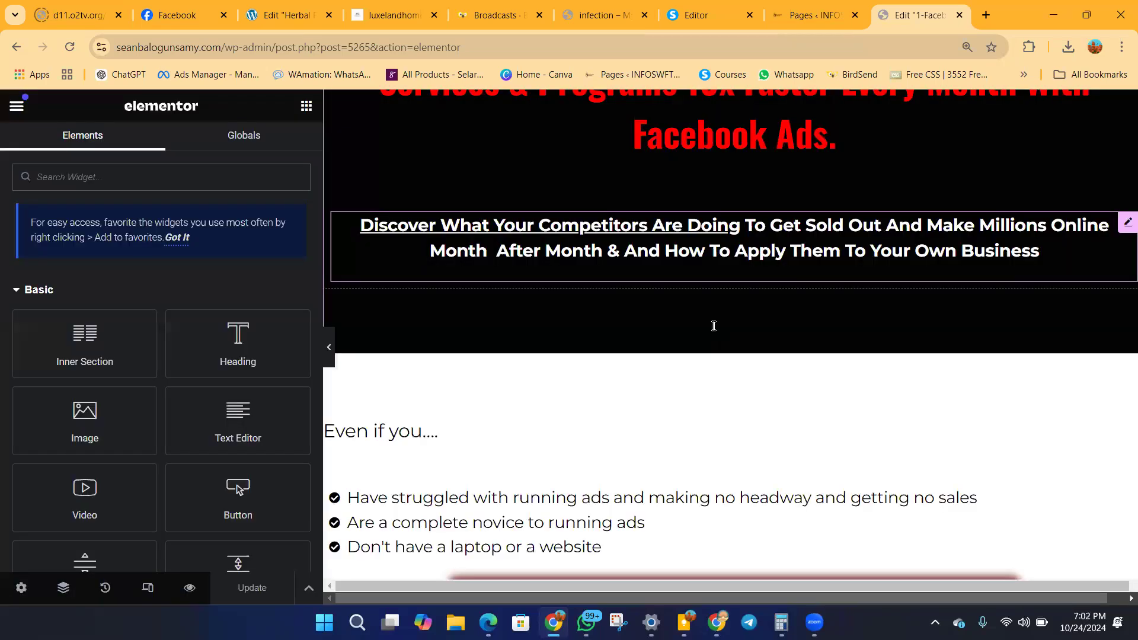
scroll(715, 326, down, 3)
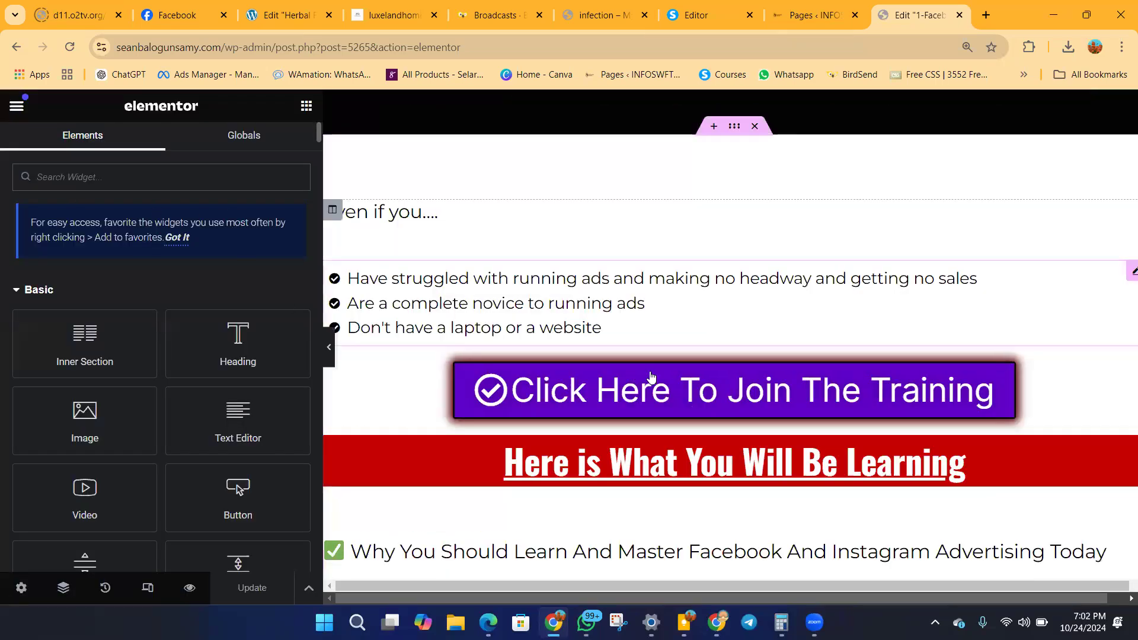
scroll(644, 379, down, 4)
scroll(643, 379, up, 3)
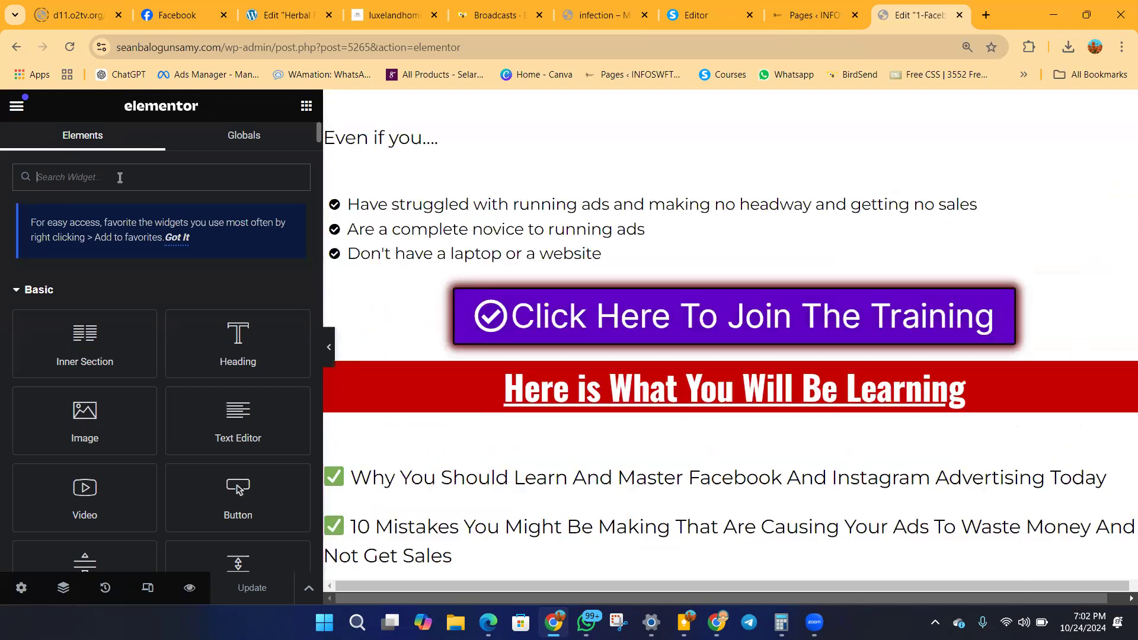
text(htm)
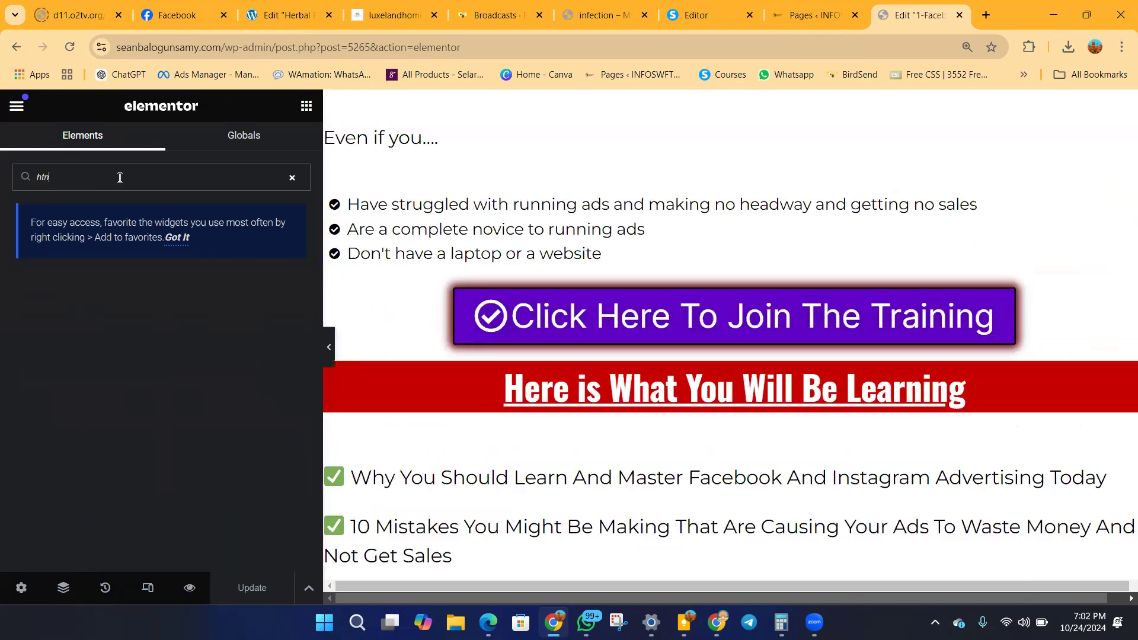
key(BackSpace)
text(ml)
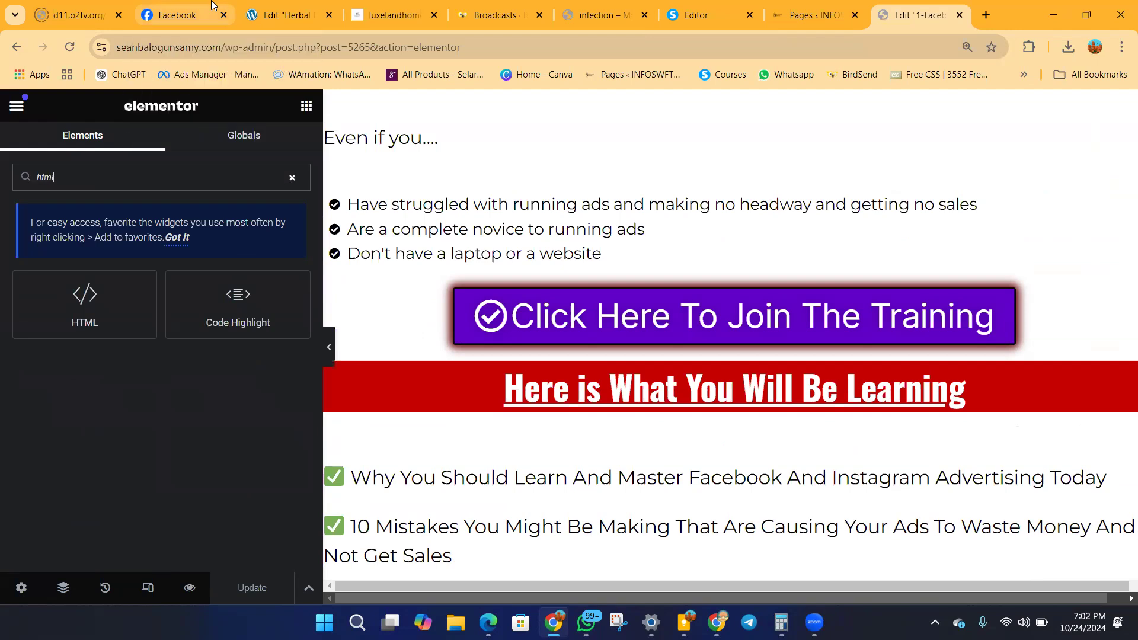
scroll(748, 278, down, 8)
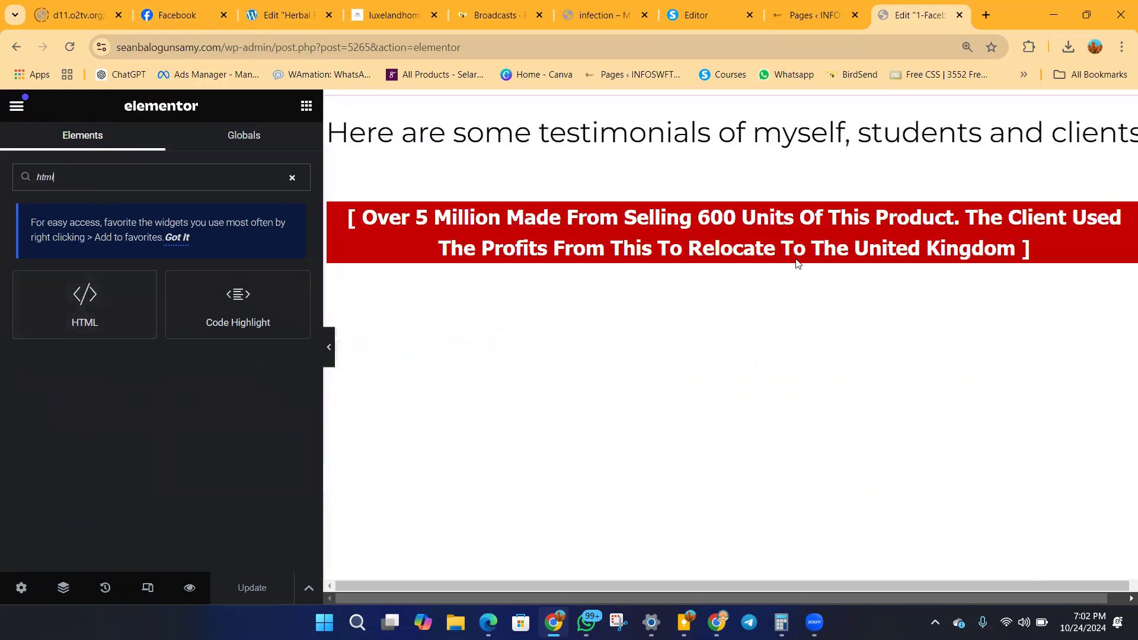
scroll(965, 305, down, 8)
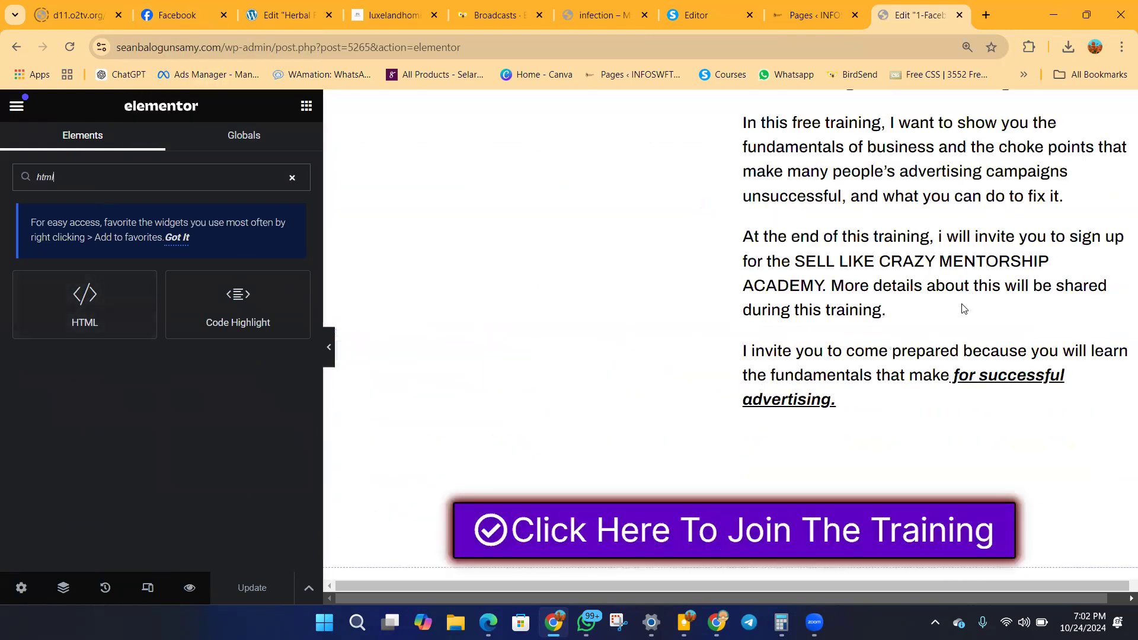
drag(84, 297, 621, 224)
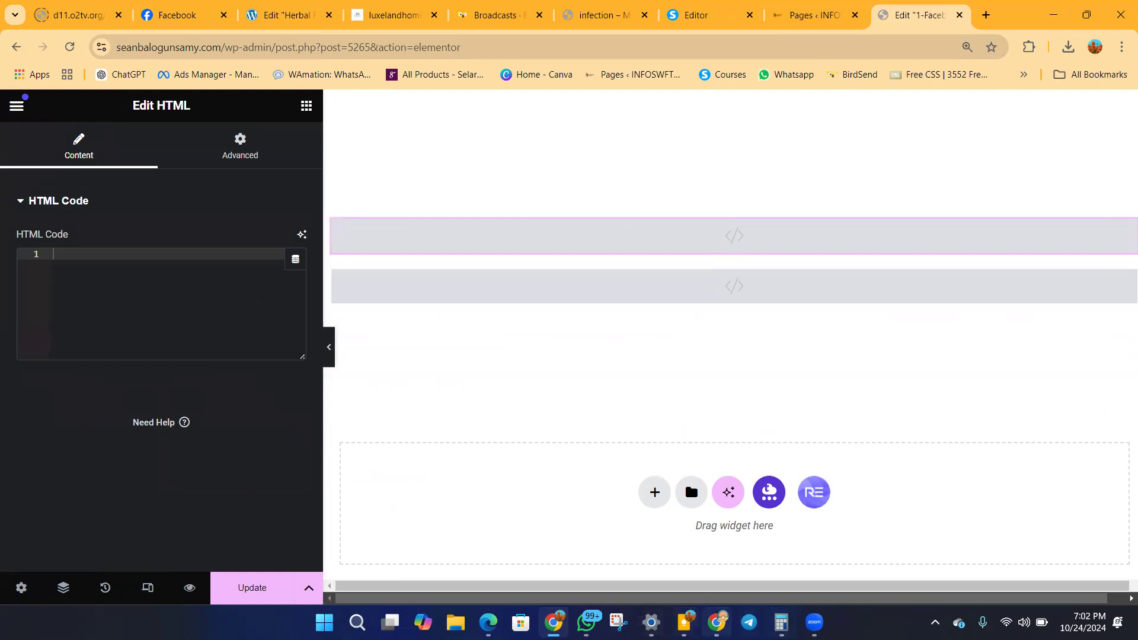
Paste the Meta pixel base code from Events Manager into the new HTML widget and update the page.
click(717, 623)
click(636, 401)
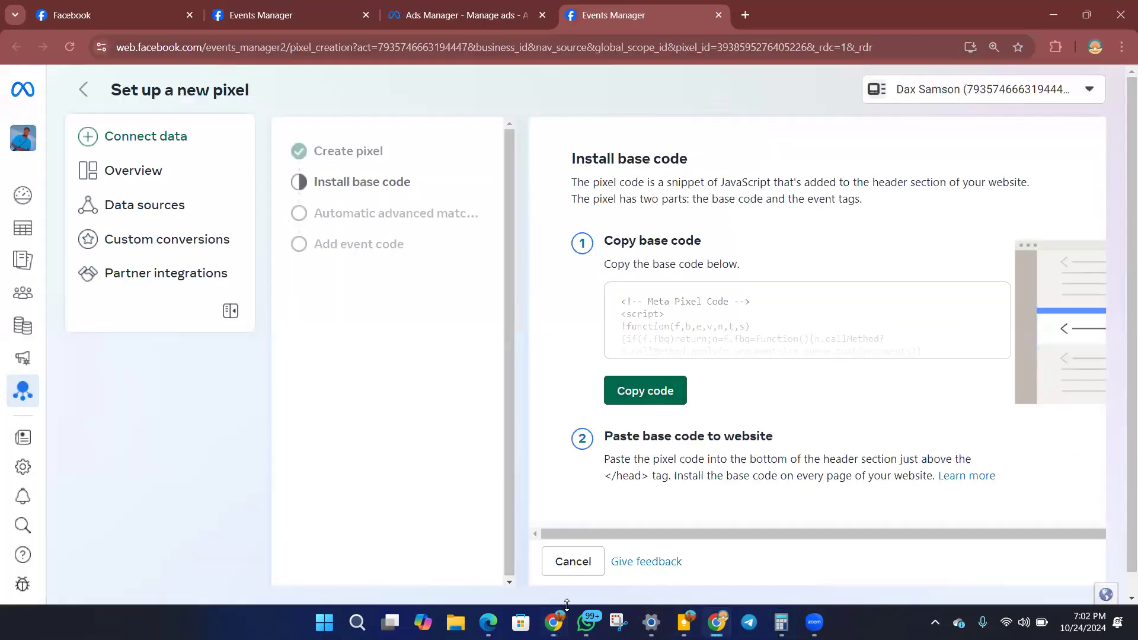
click(553, 623)
right_click(123, 259)
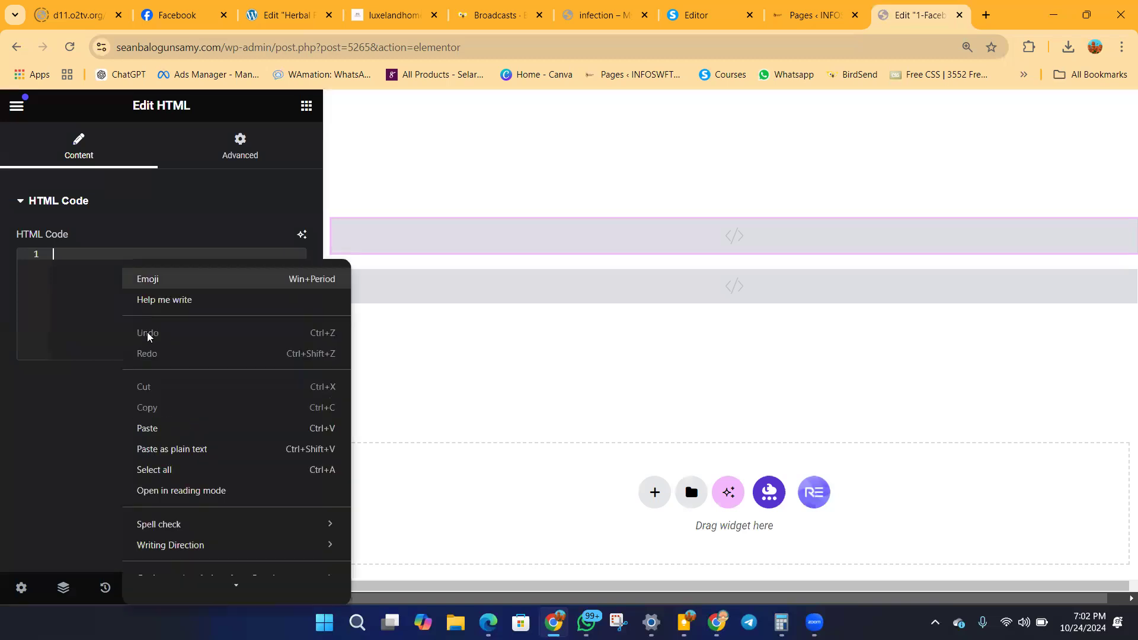
click(147, 428)
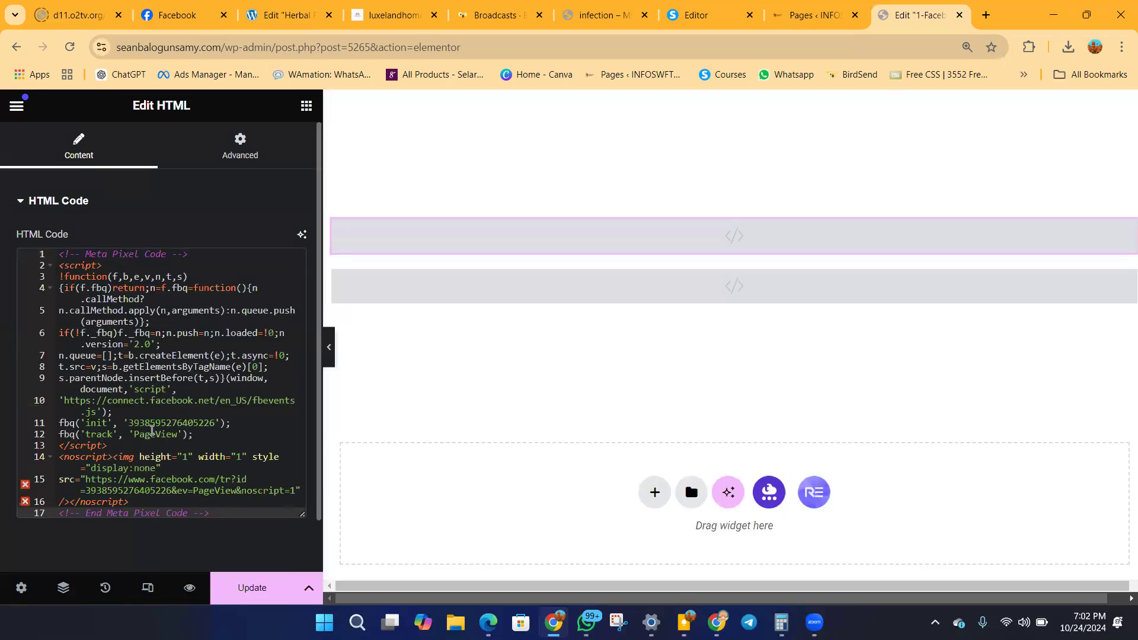
click(250, 590)
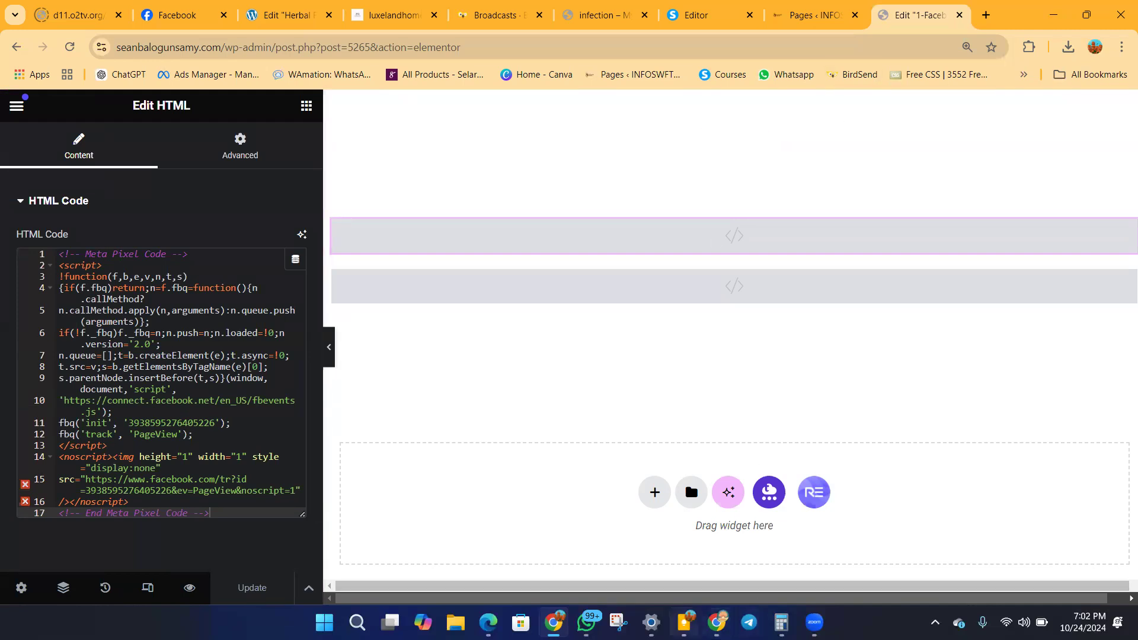
Return to the pixel setup page in Events Manager, examine the whole Install base code stage, and reload the page.
mouse_move(717, 621)
click(715, 551)
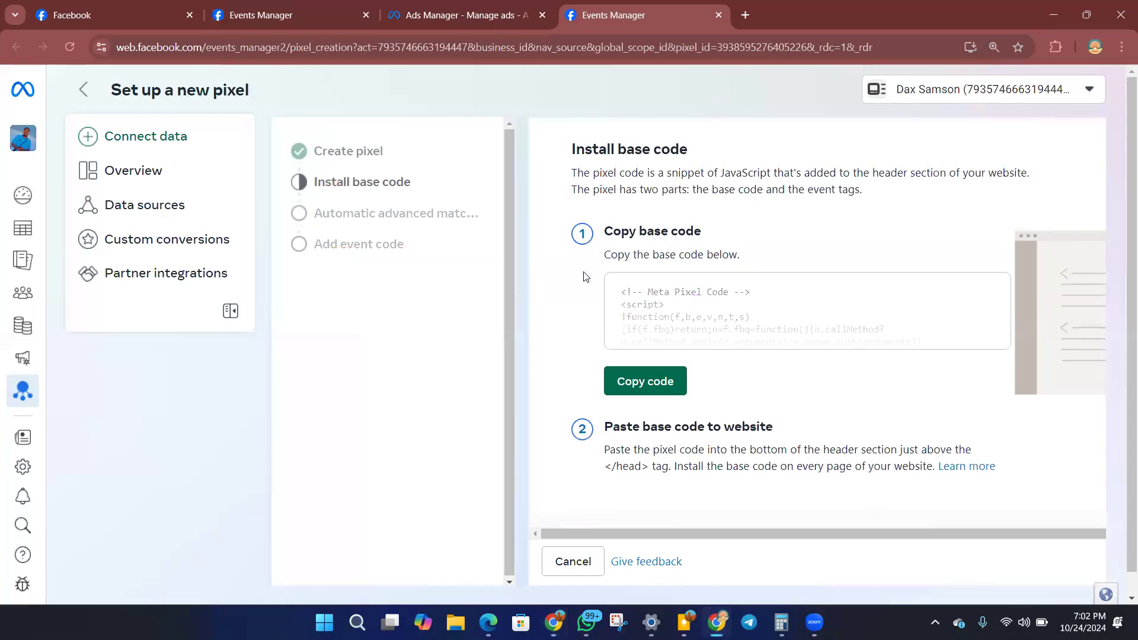
drag(814, 536, 1045, 539)
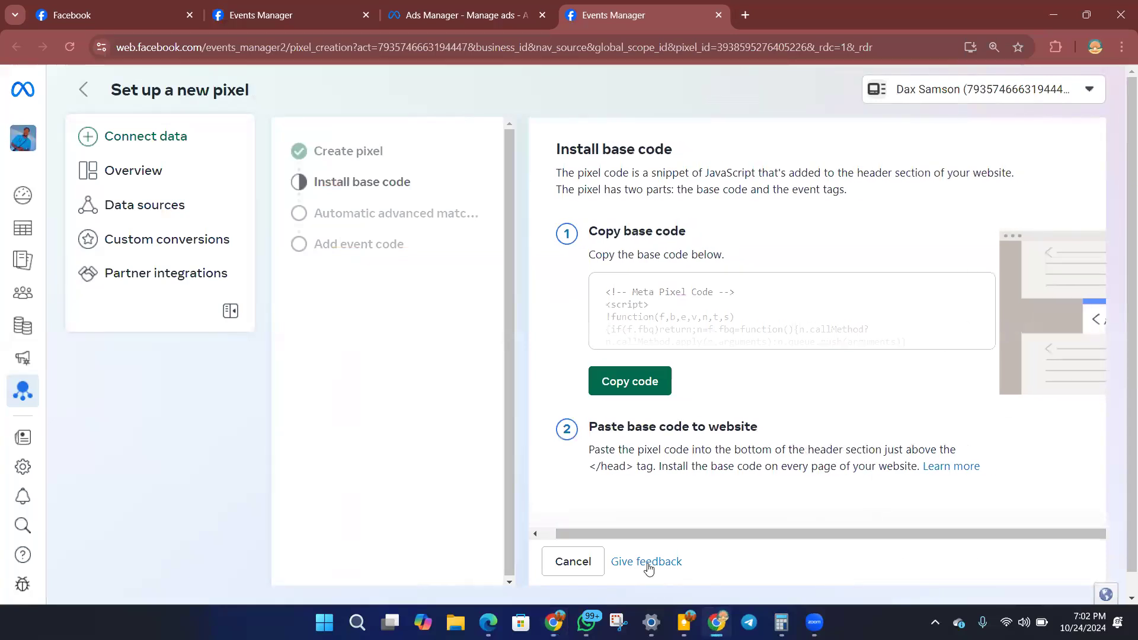
scroll(616, 515, down, 2)
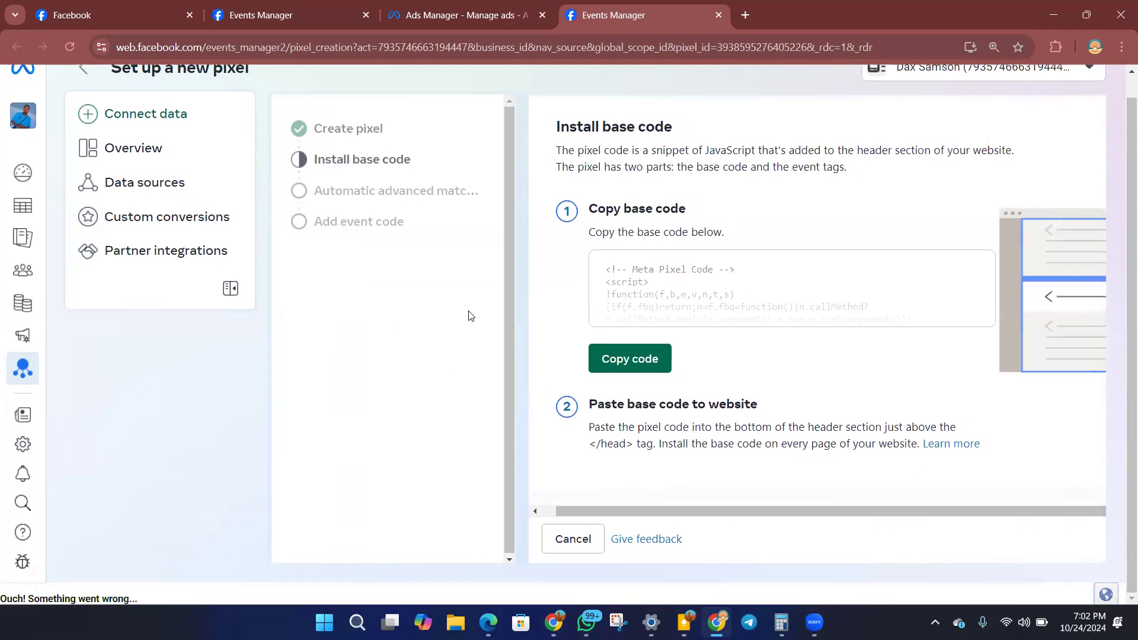
scroll(802, 354, up, 1)
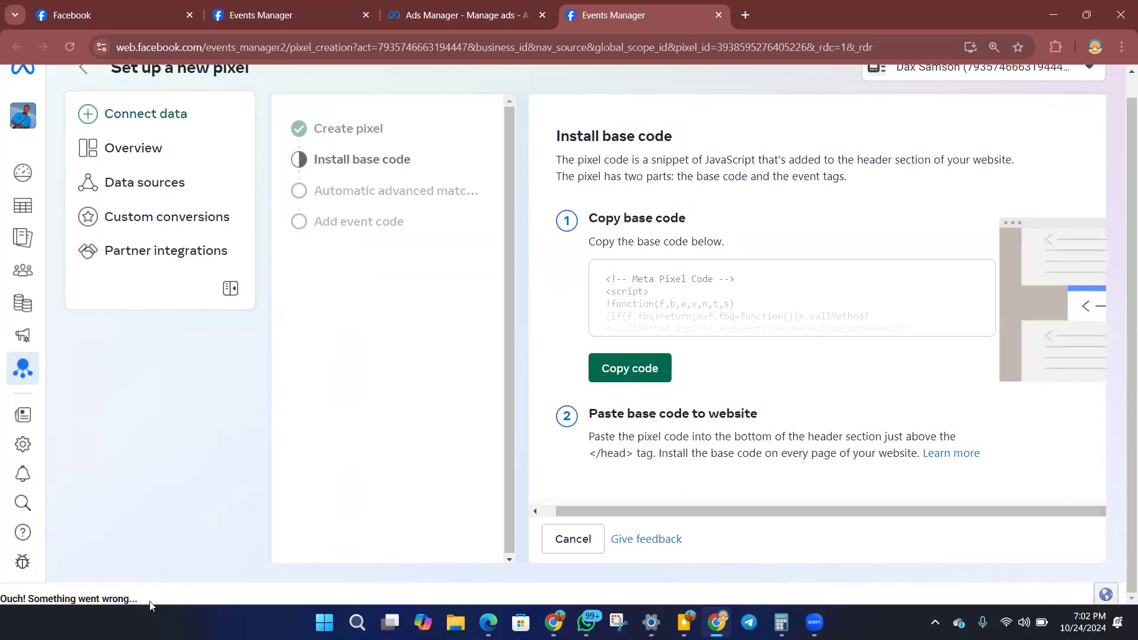
drag(142, 600, 1, 600)
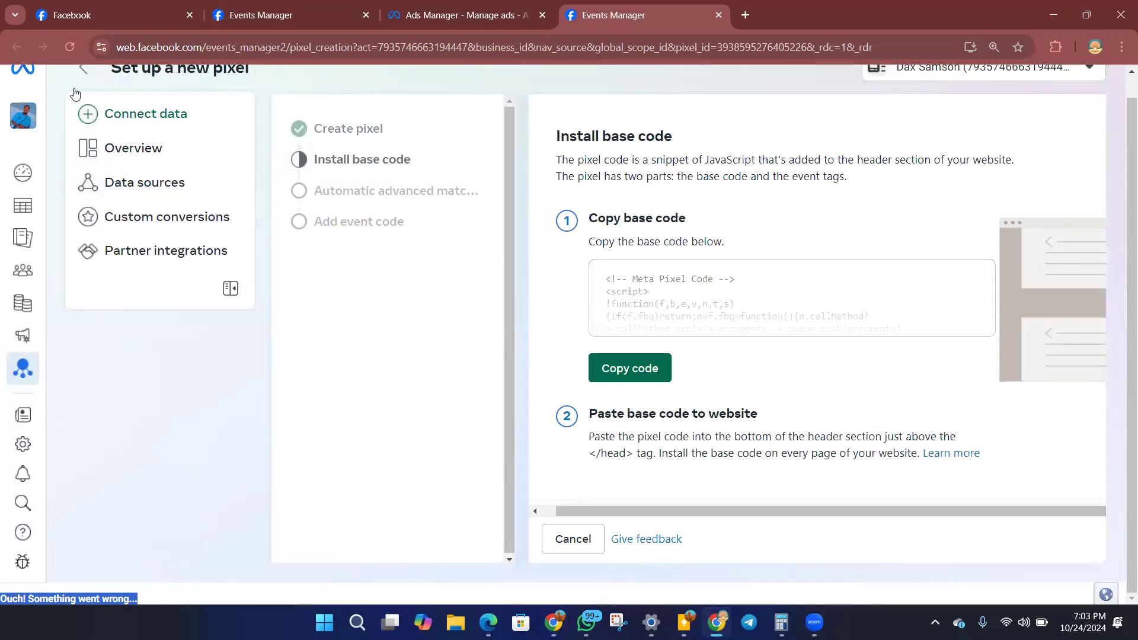
click(69, 46)
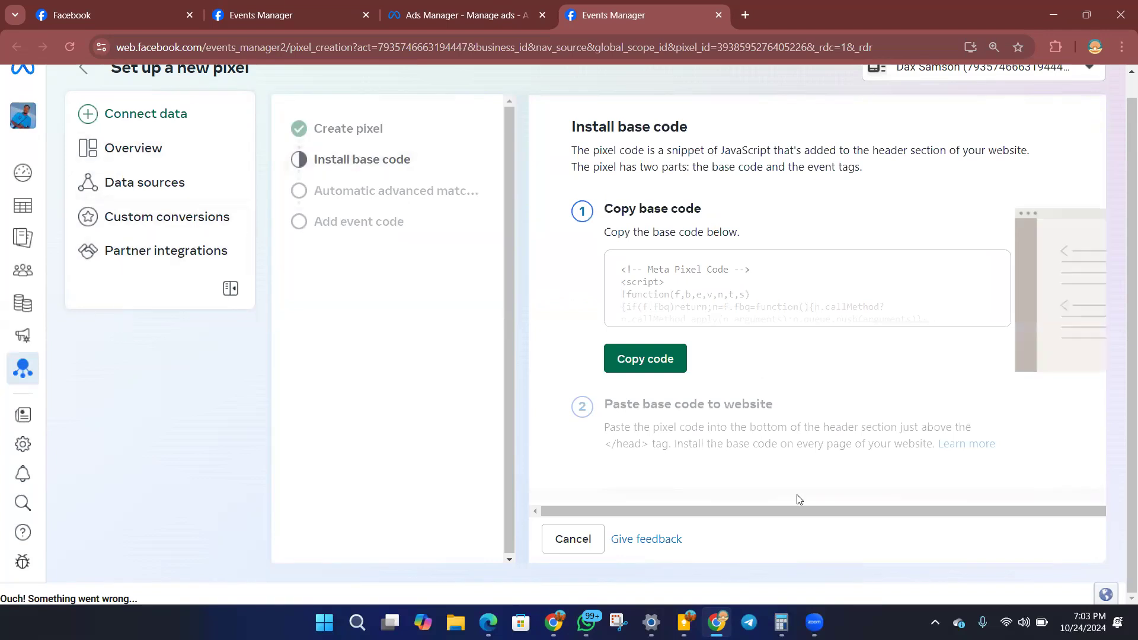
Open the healthy pixel under Data sources and continue its setup with manual code installation.
click(155, 189)
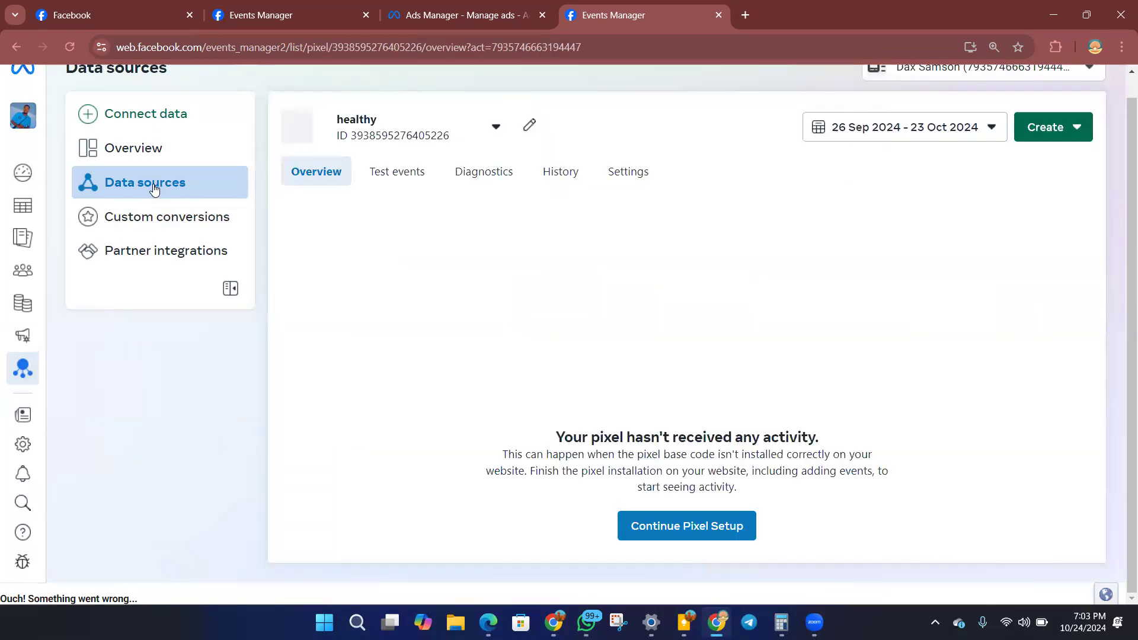
click(713, 535)
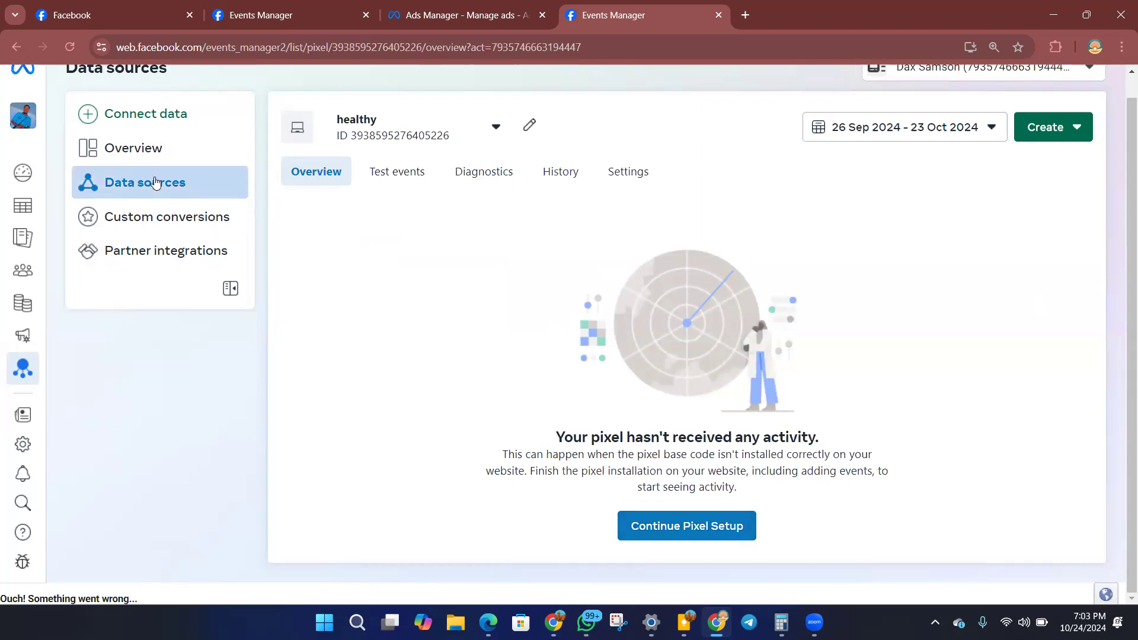
click(673, 533)
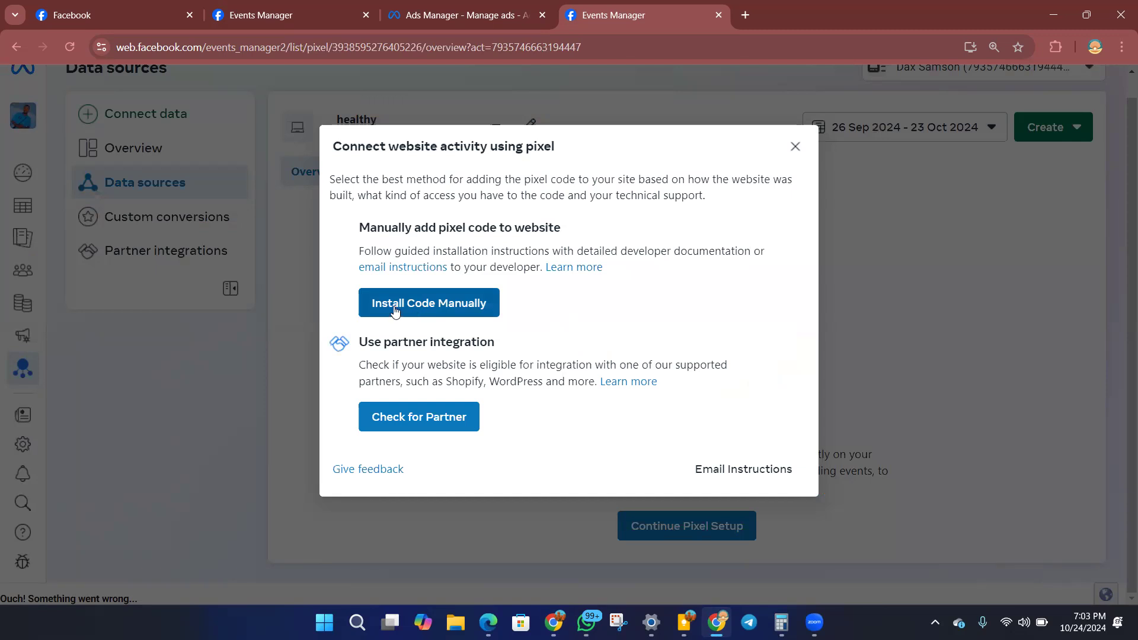
click(395, 310)
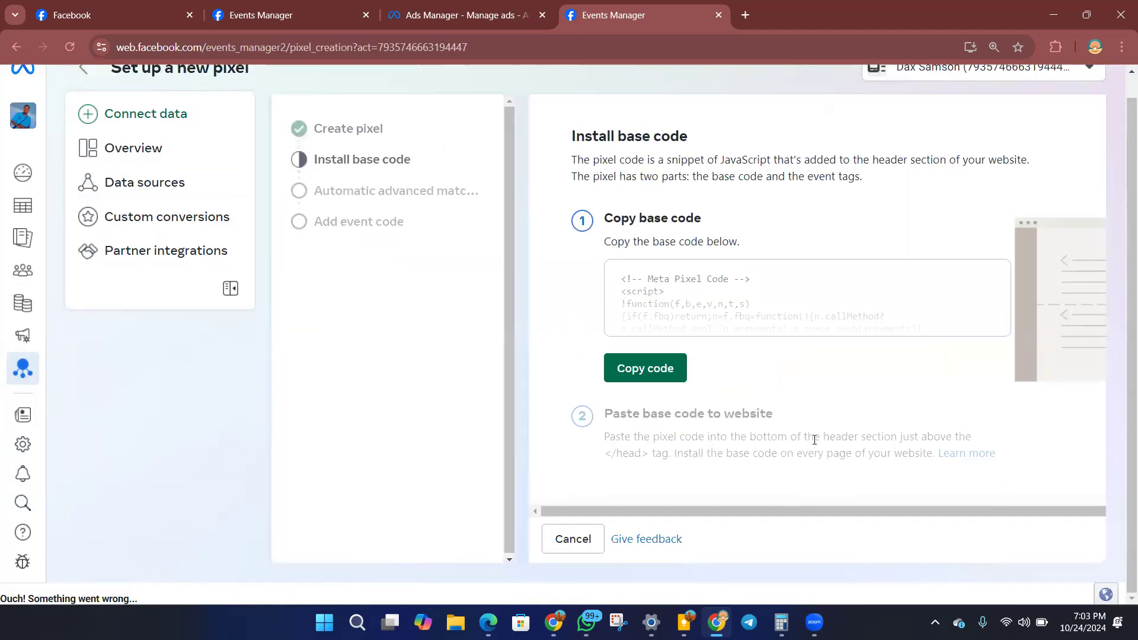
Return to the healthy pixel's data source and open its test events.
click(117, 160)
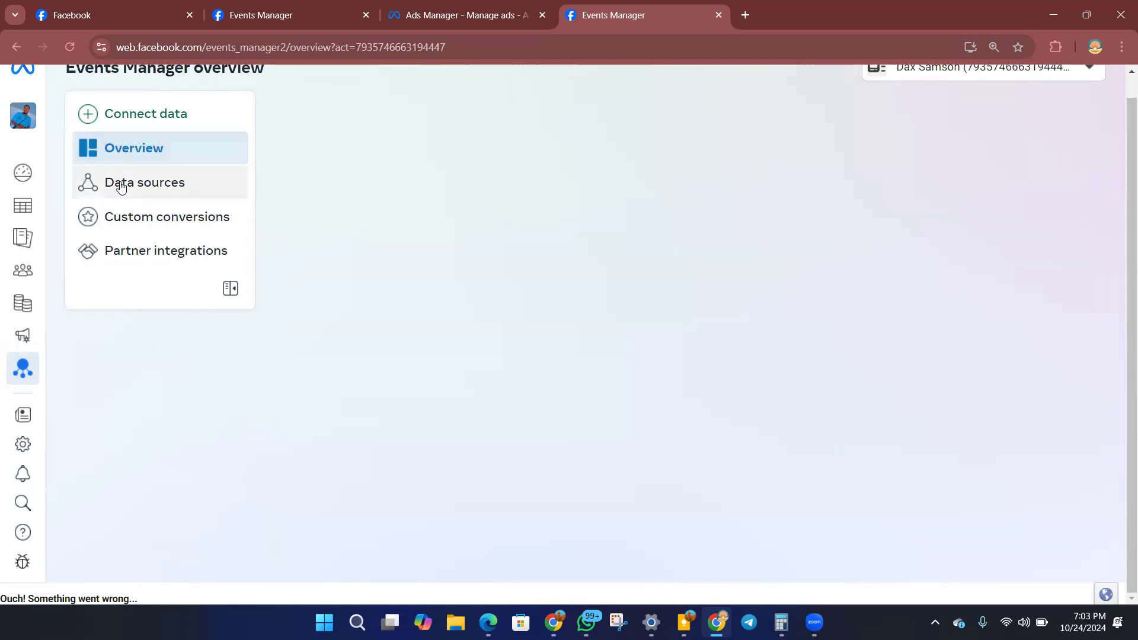
click(122, 187)
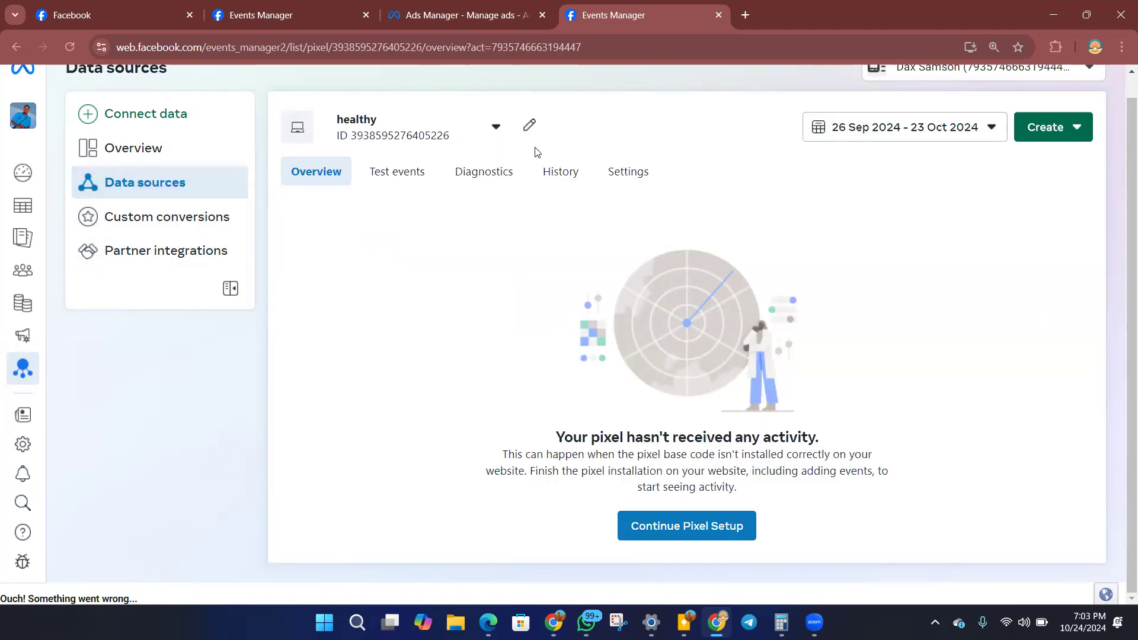
click(112, 217)
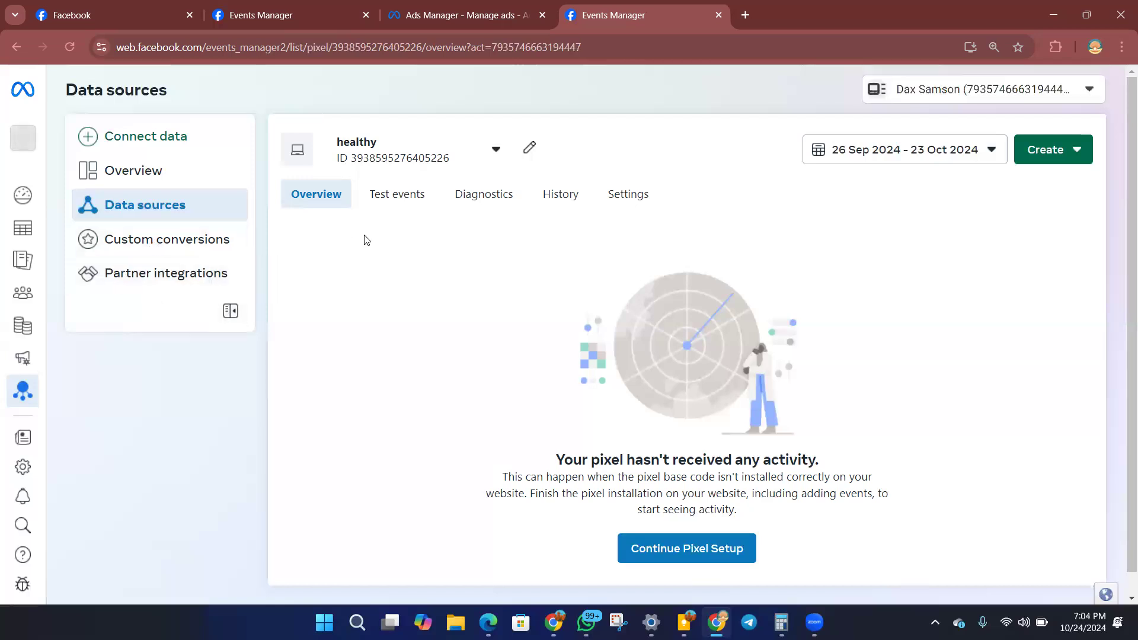
scroll(912, 298, down, 1)
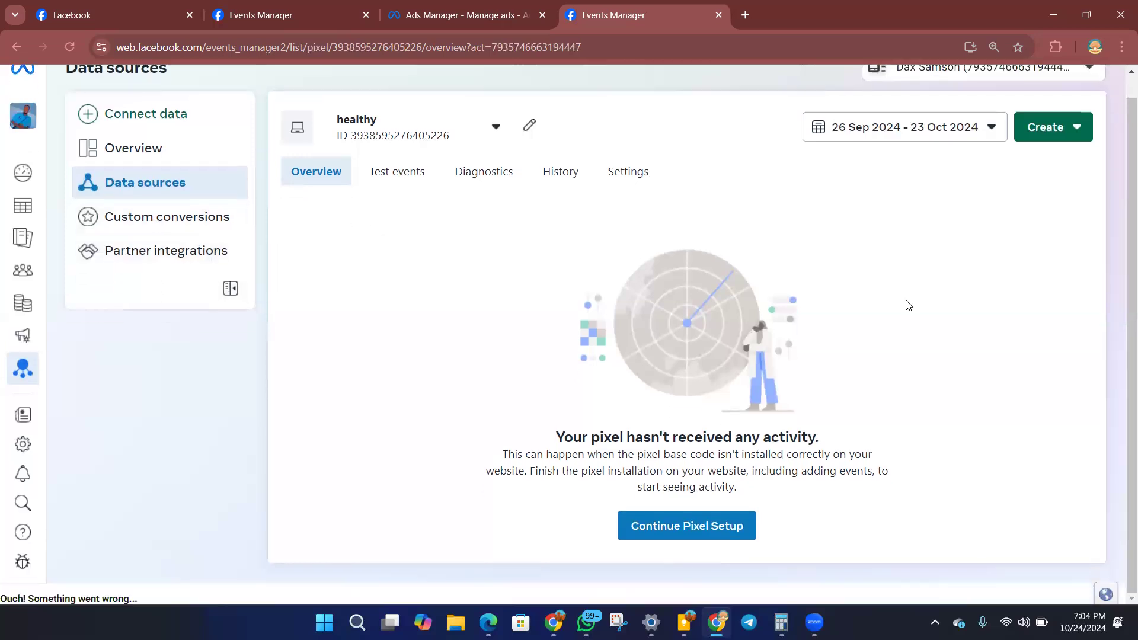
click(402, 171)
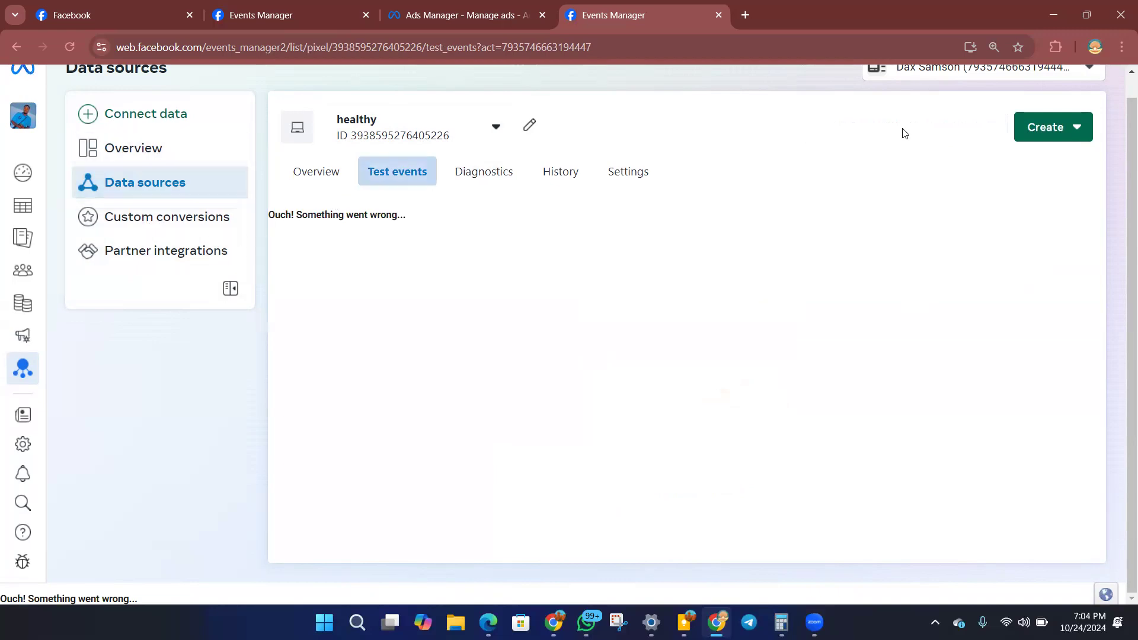
Switch Events Manager to the Dx Bm business account and open its overview.
click(946, 75)
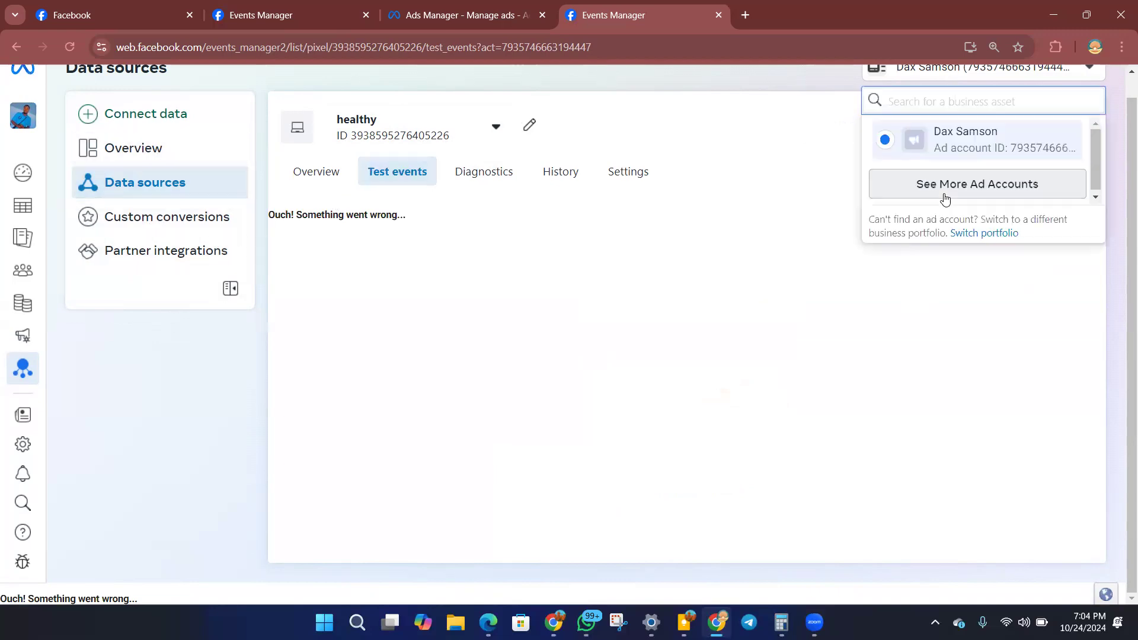
click(944, 190)
click(954, 296)
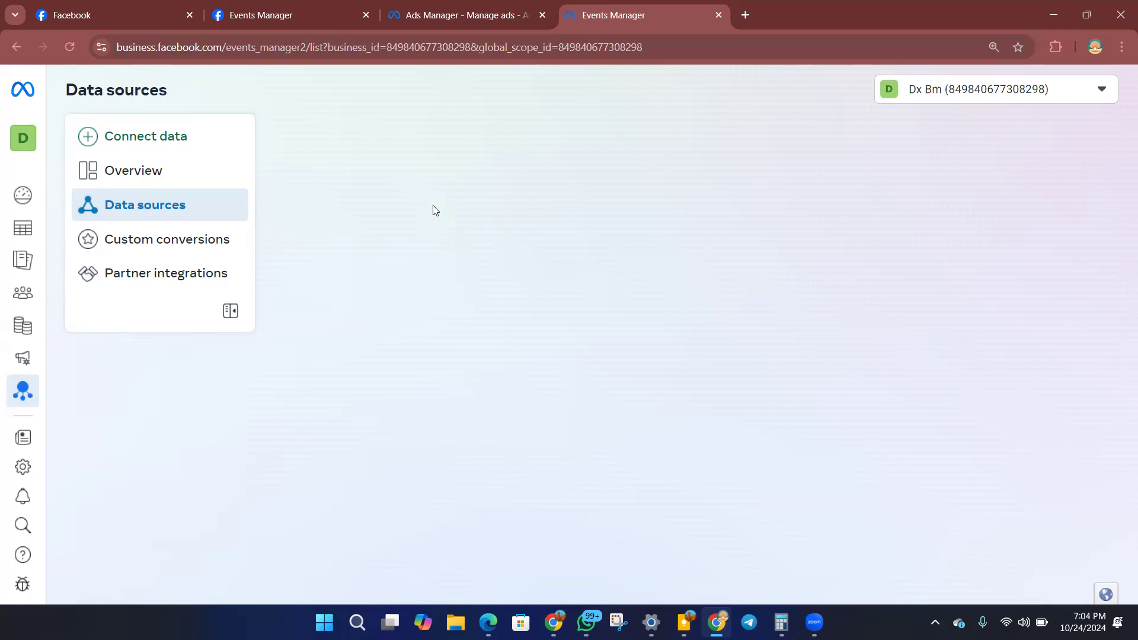
click(151, 181)
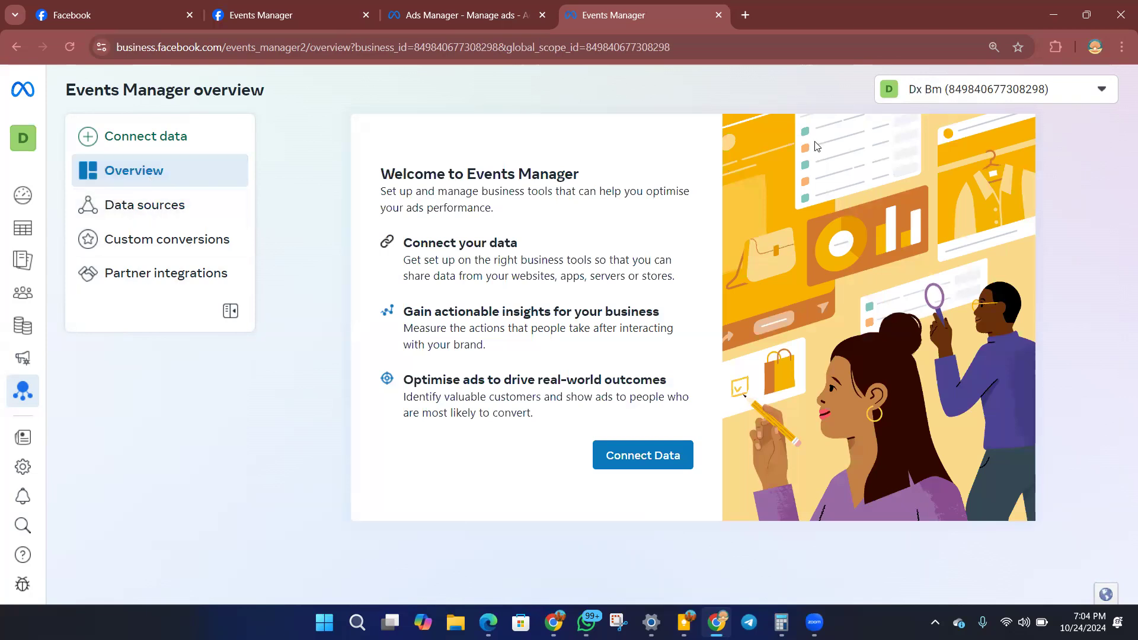
Switch Events Manager to the Bm 2 business account and look through its overview.
click(927, 92)
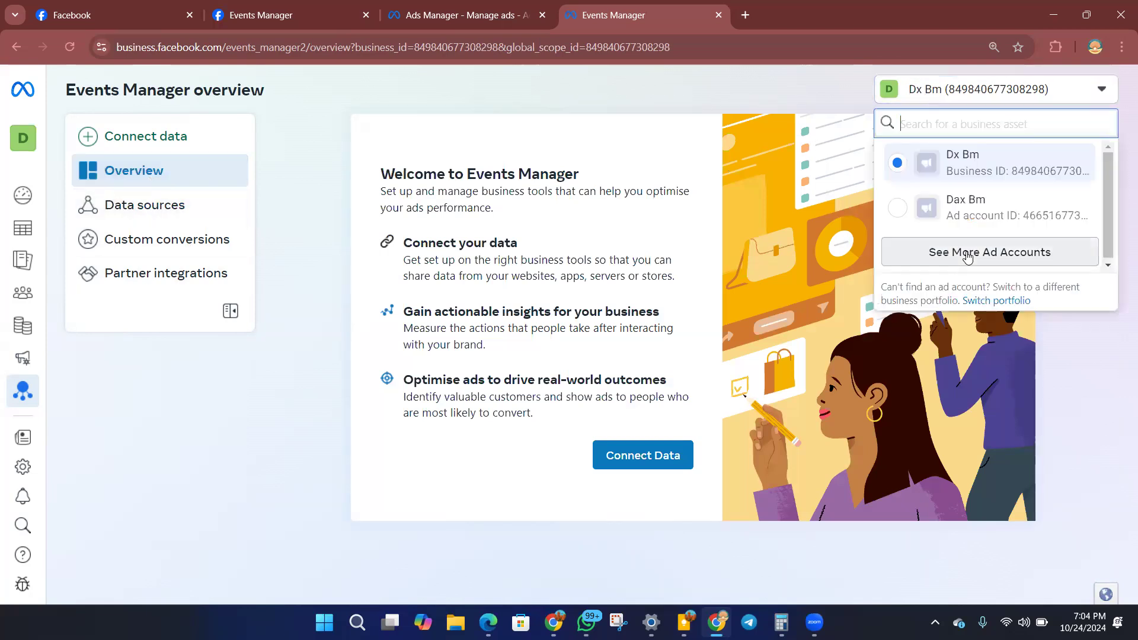
click(949, 253)
scroll(967, 332, down, 1)
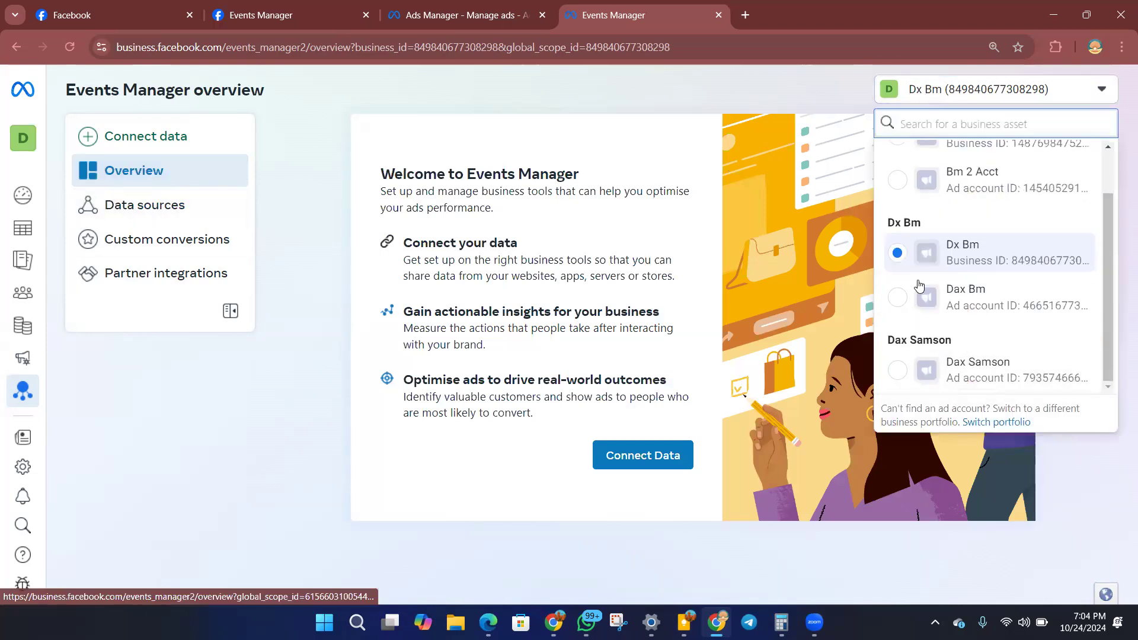
scroll(967, 284, up, 2)
click(970, 190)
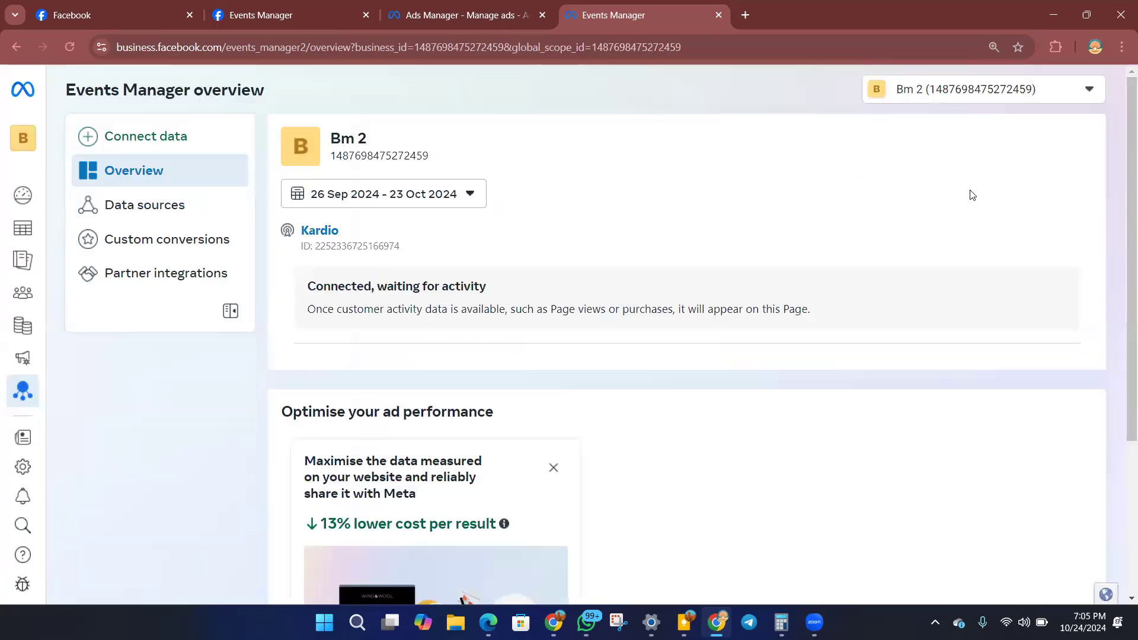
scroll(504, 318, down, 3)
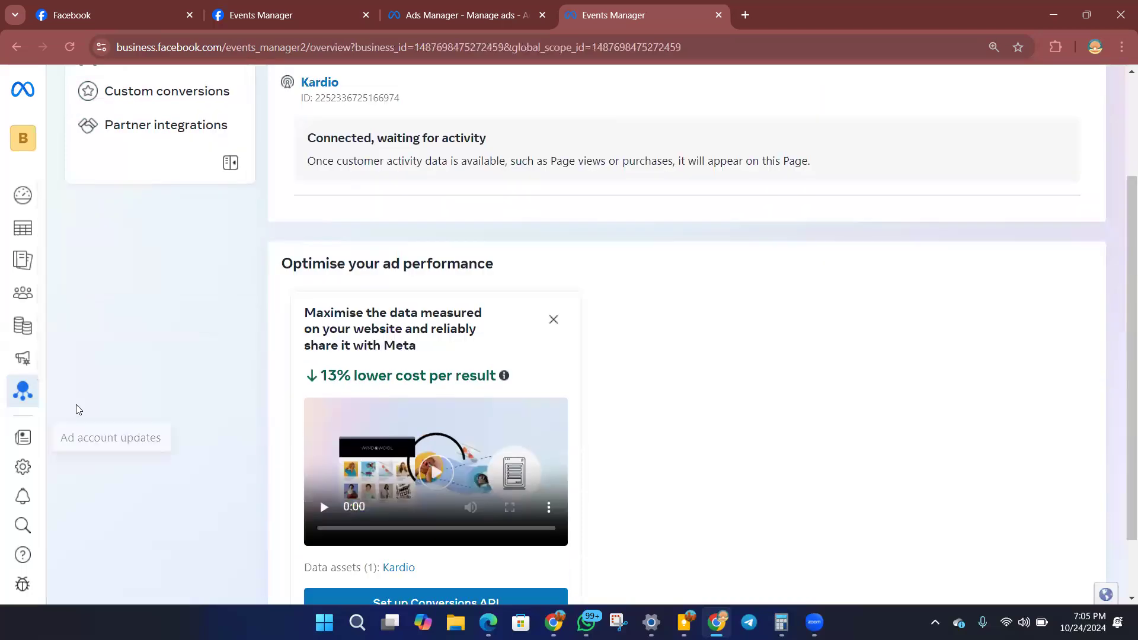
scroll(196, 208, up, 3)
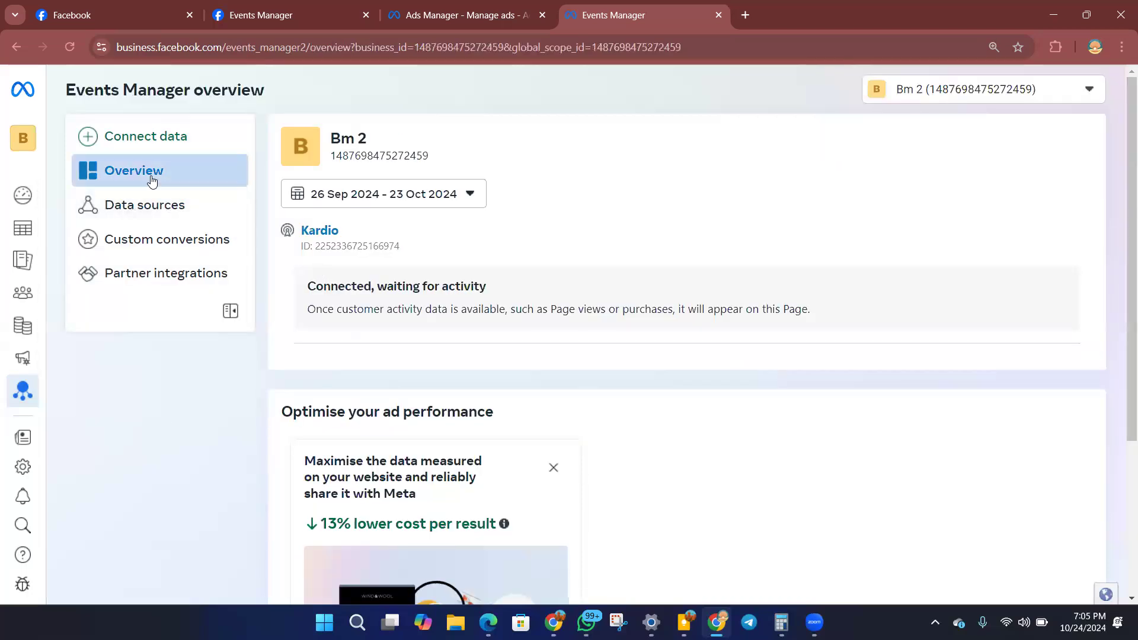
Open the Kardio dataset under Data sources and start its Meta pixel setup with manual code installation.
click(158, 209)
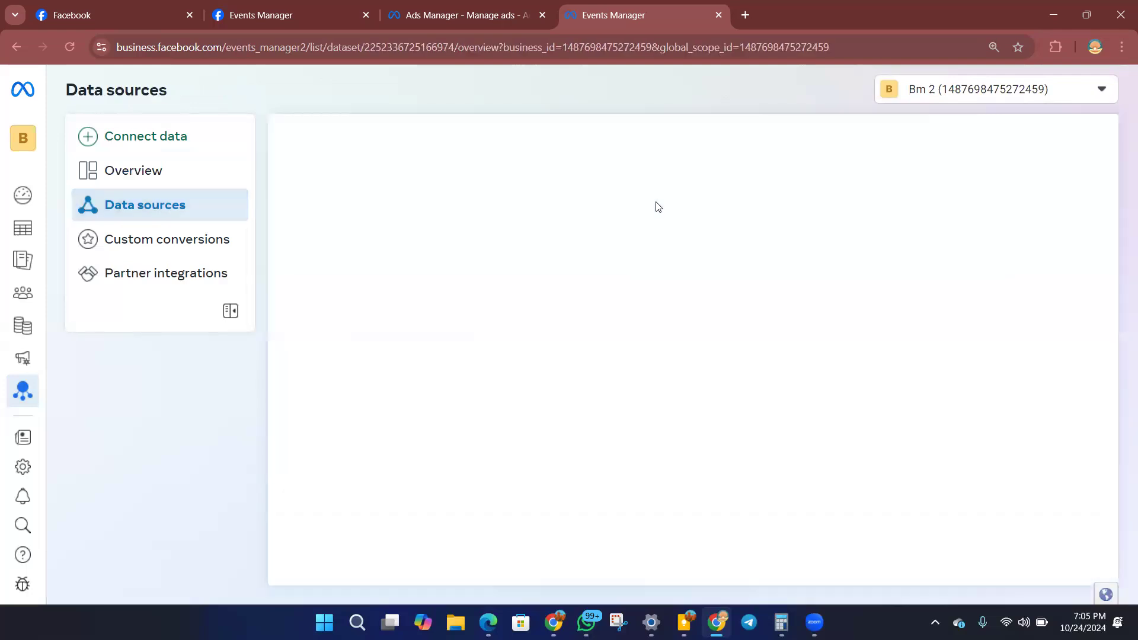
scroll(511, 333, down, 2)
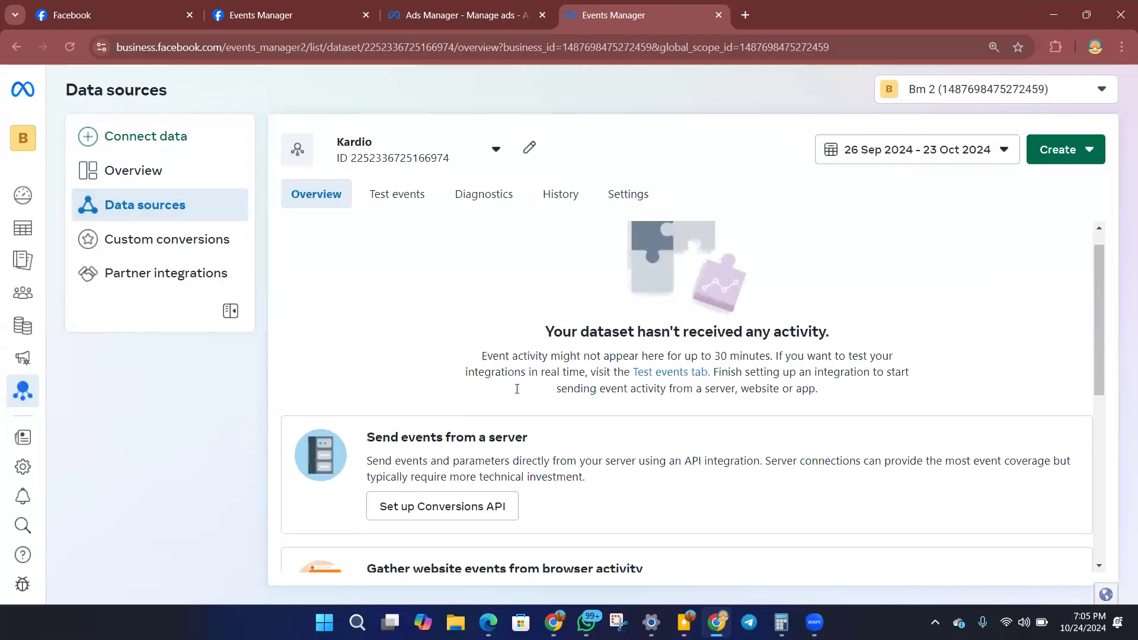
scroll(379, 320, down, 4)
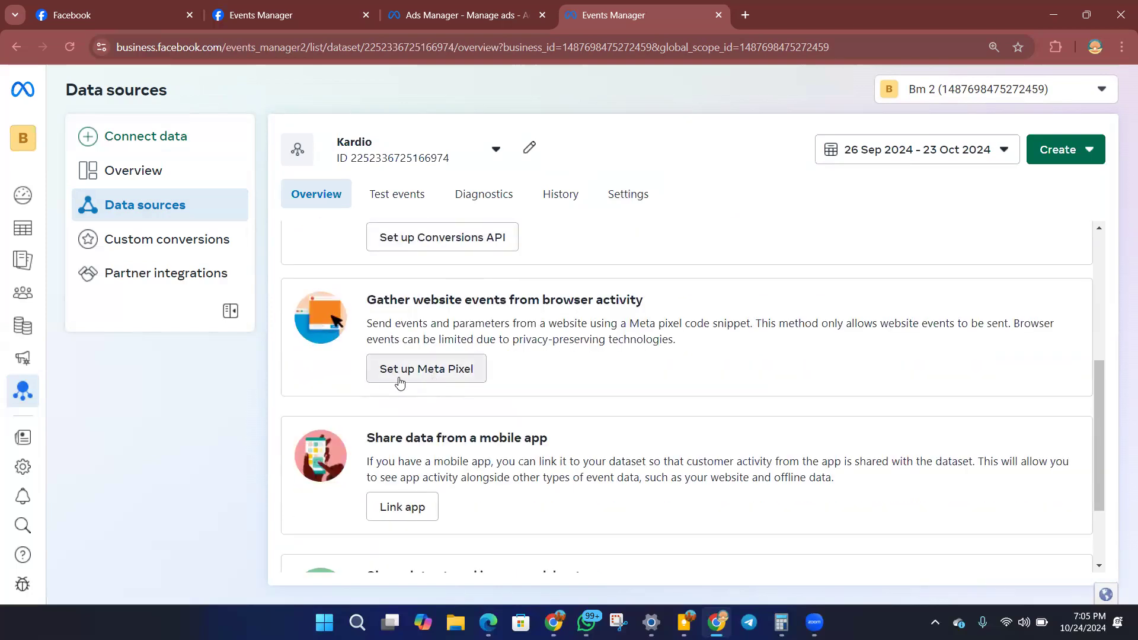
click(415, 370)
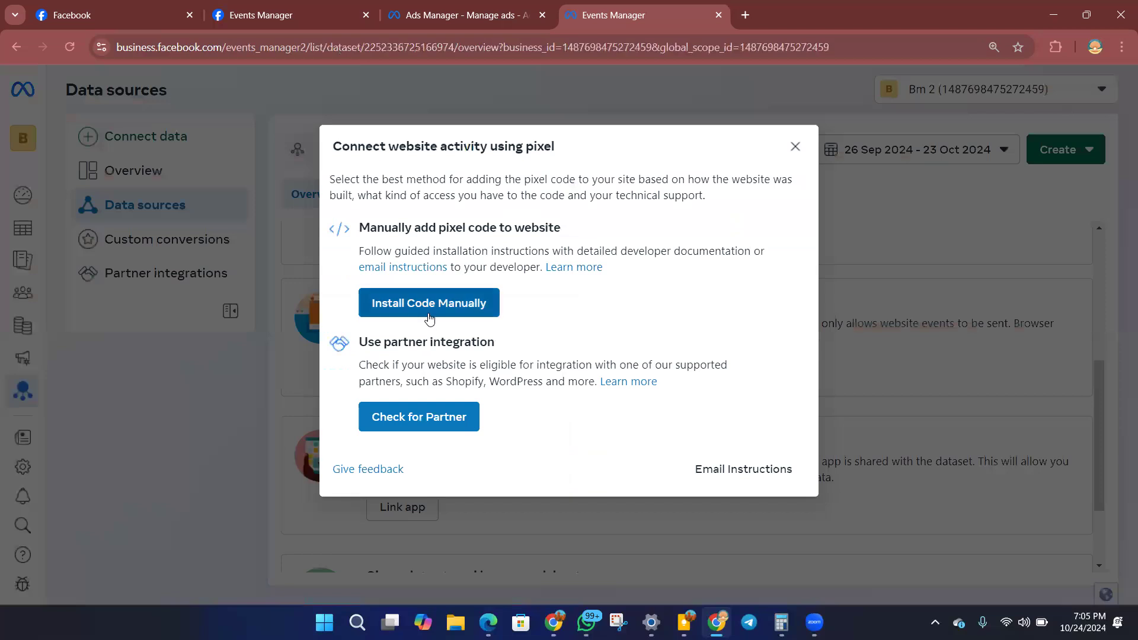
click(428, 313)
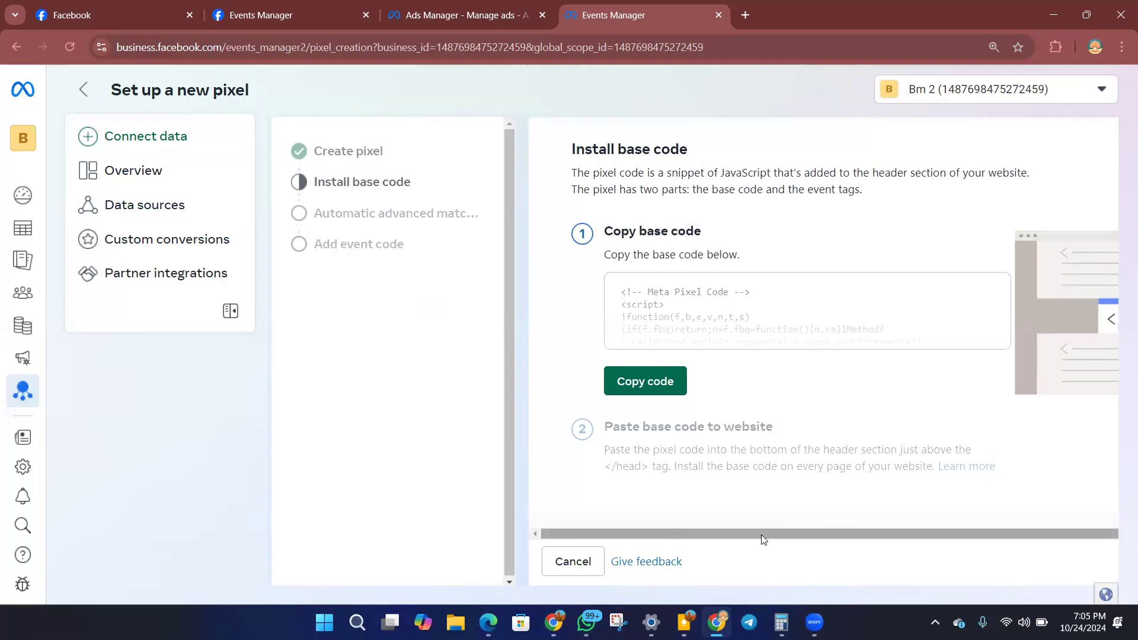
Reduce the browser zoom to 90% so the whole pixel setup page fits.
drag(763, 540, 779, 539)
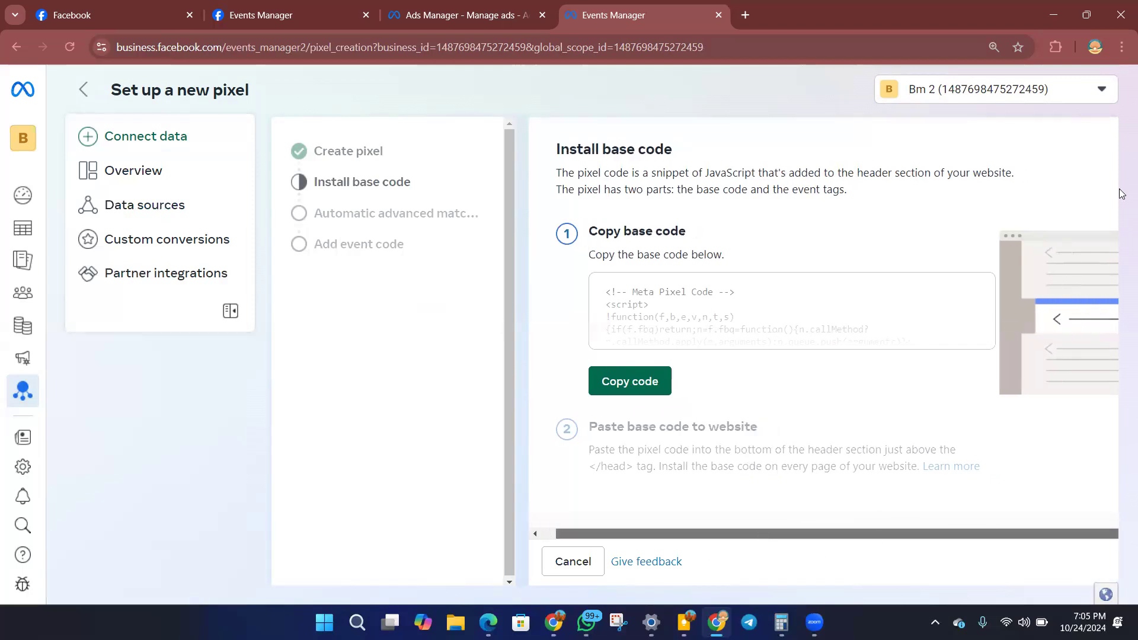
click(1122, 48)
click(1026, 378)
click(1025, 378)
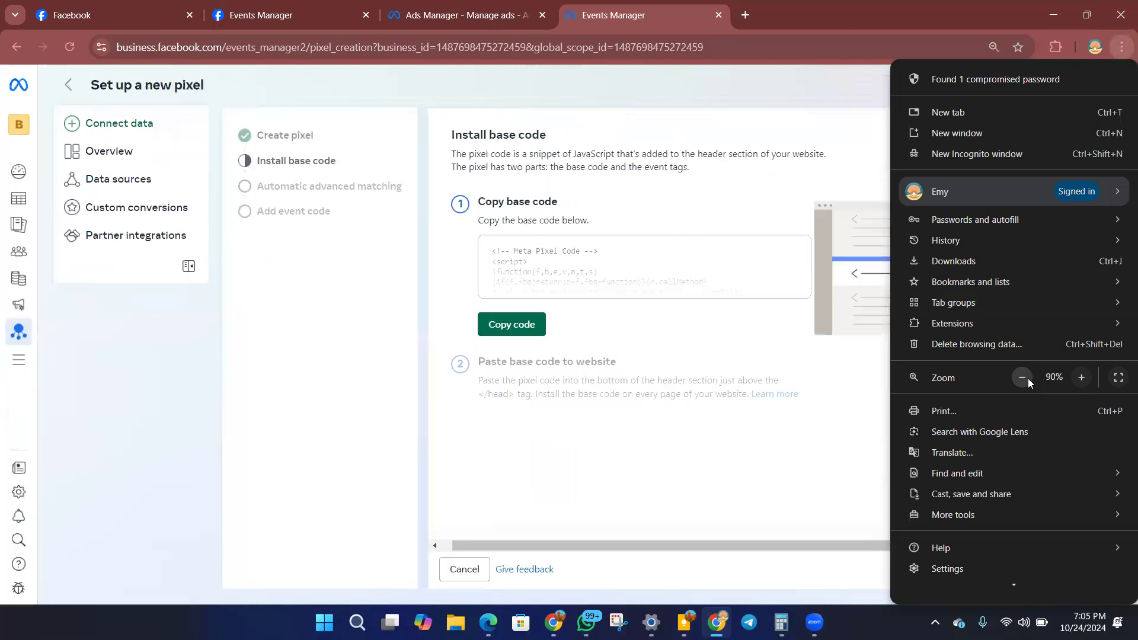
click(702, 394)
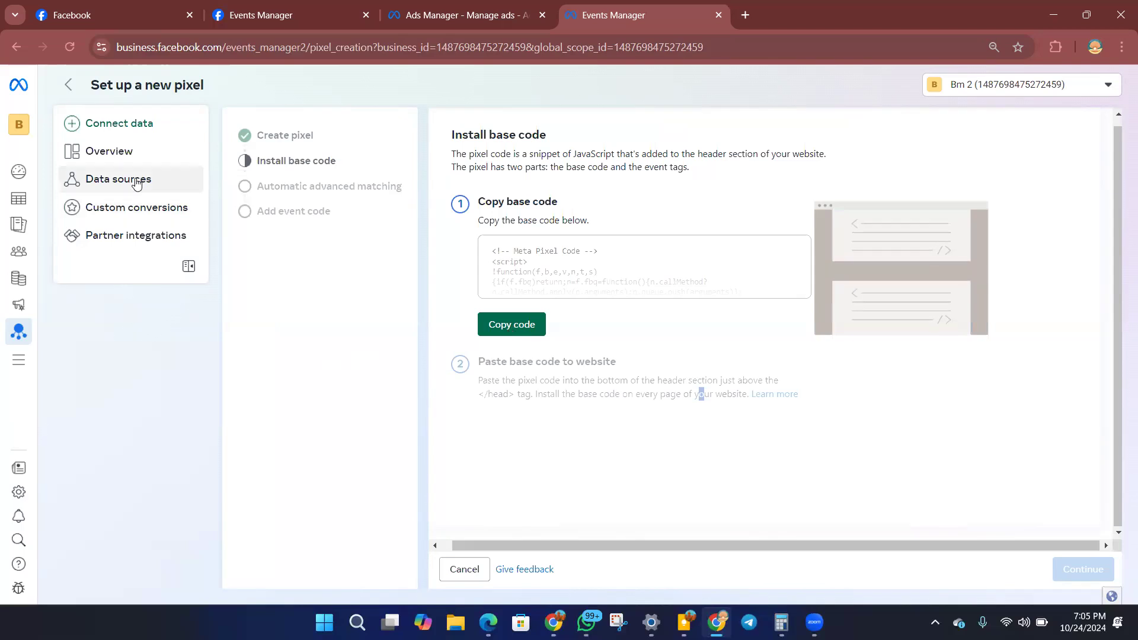
Return to the Kardio data source, choose manual code installation for its Meta pixel again, and copy the base code.
click(115, 180)
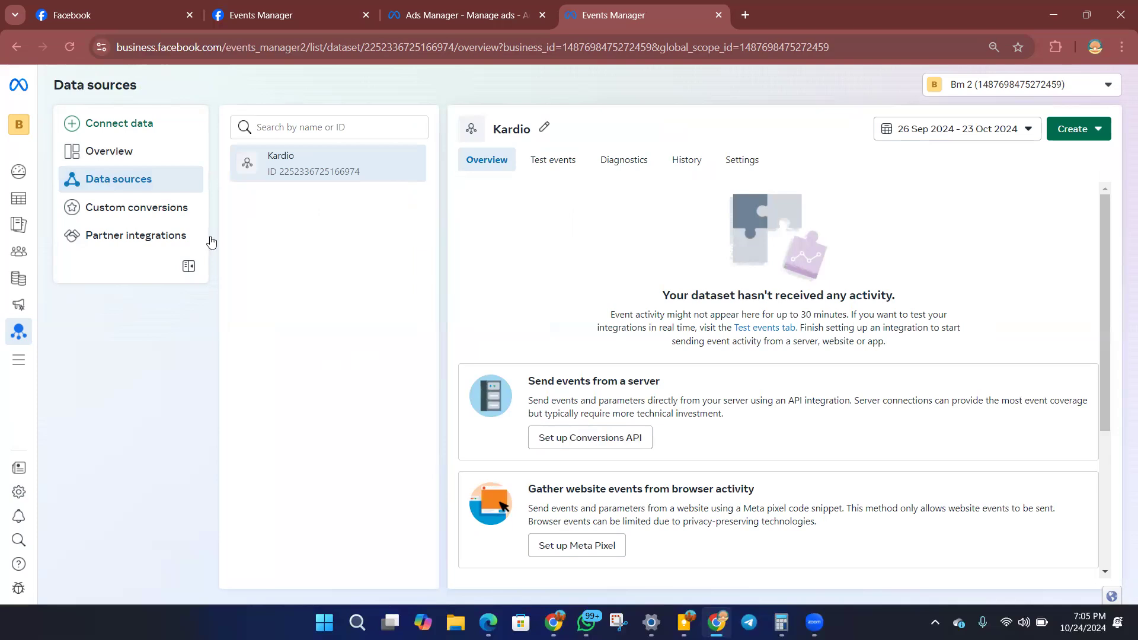
click(566, 549)
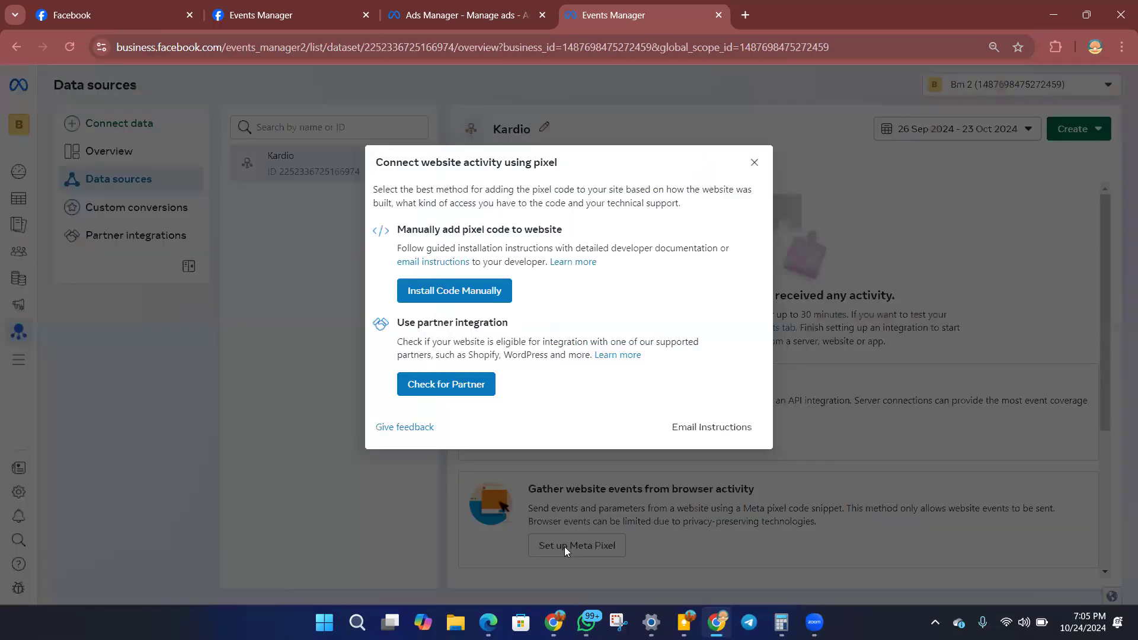
click(460, 295)
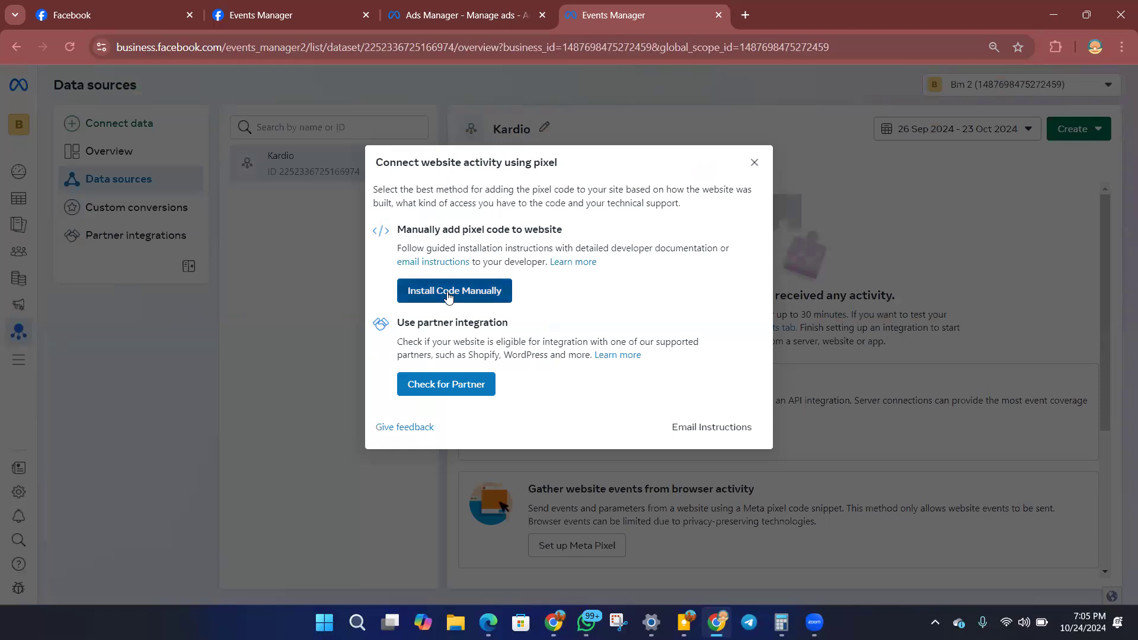
click(521, 339)
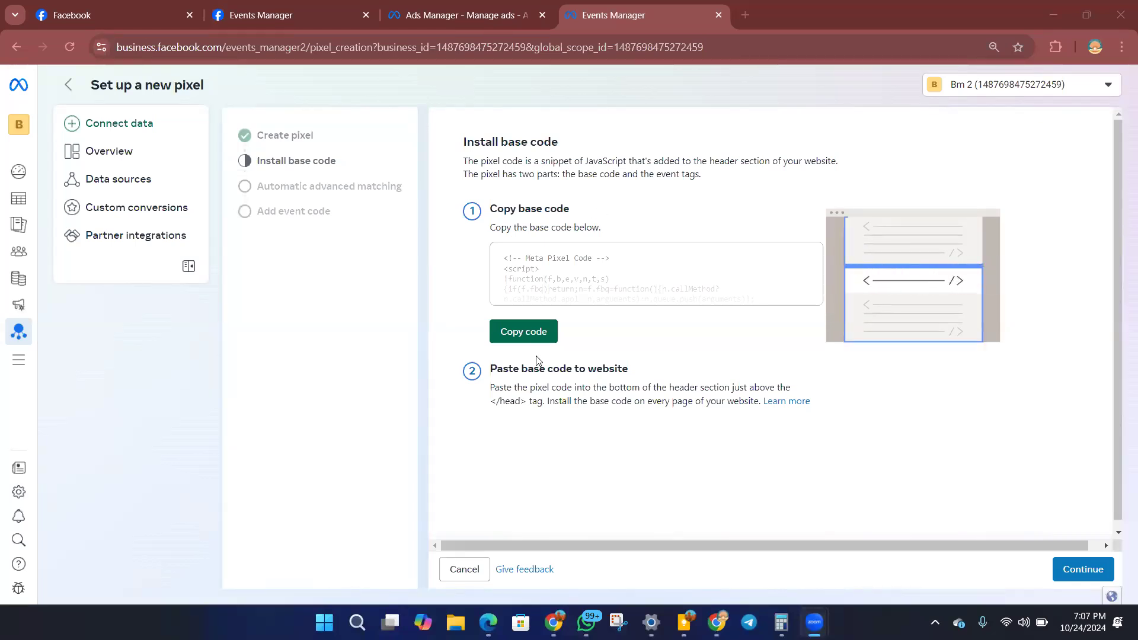
click(524, 332)
Switch to the Elementor editor, replace the HTML widget's old pixel code with the copied Kardio base code, and update the page.
key(alt+Tab)
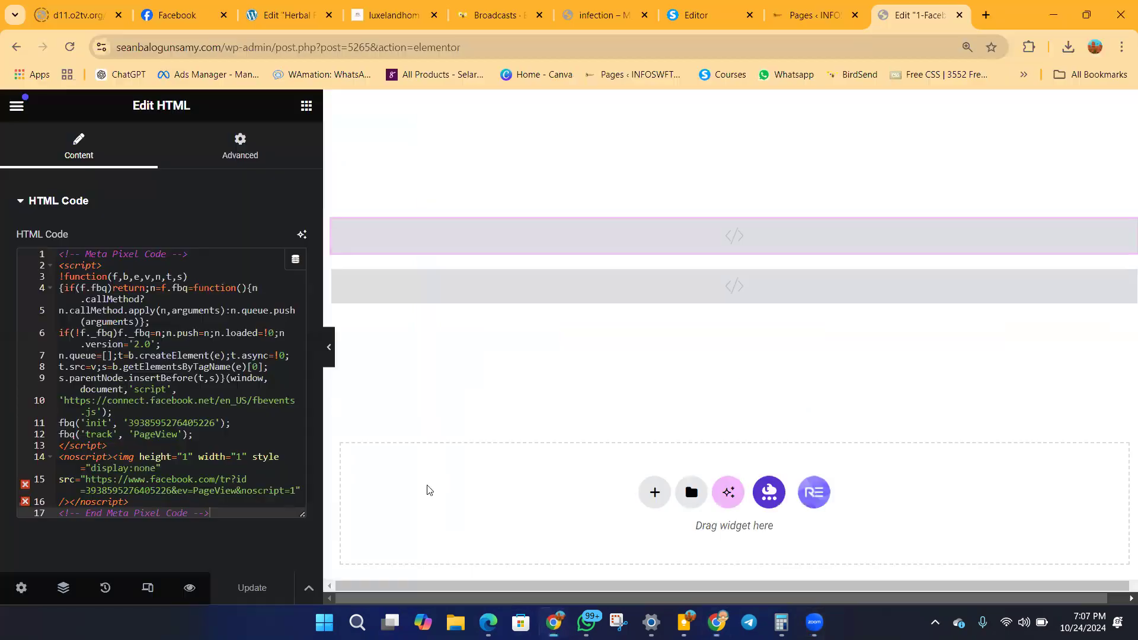
click(200, 338)
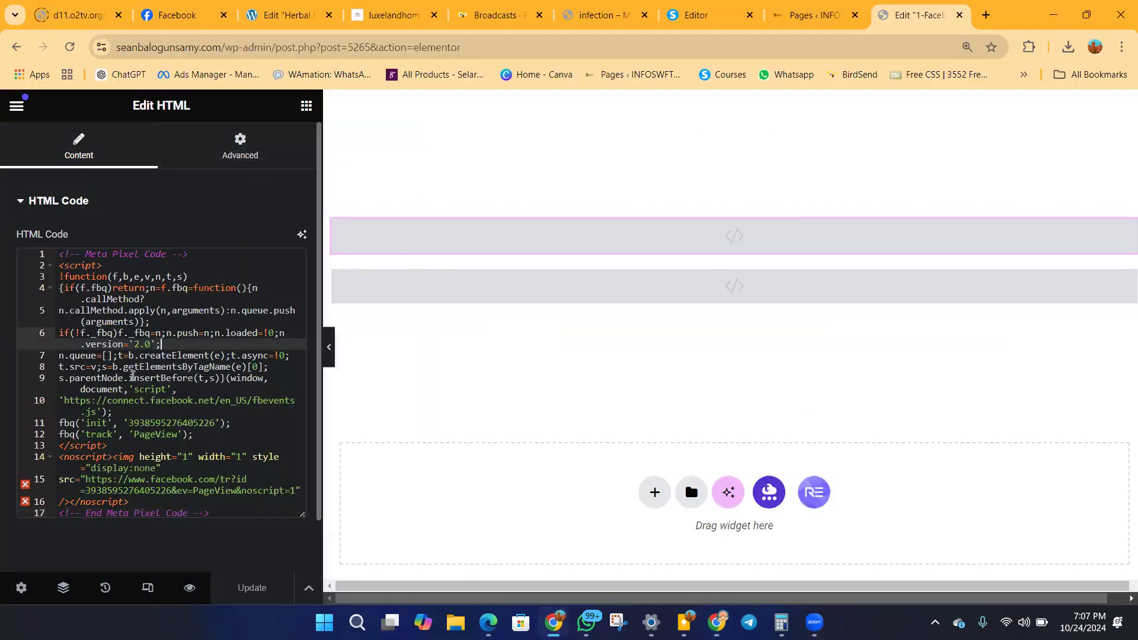
click(138, 366)
key(ctrl+a)
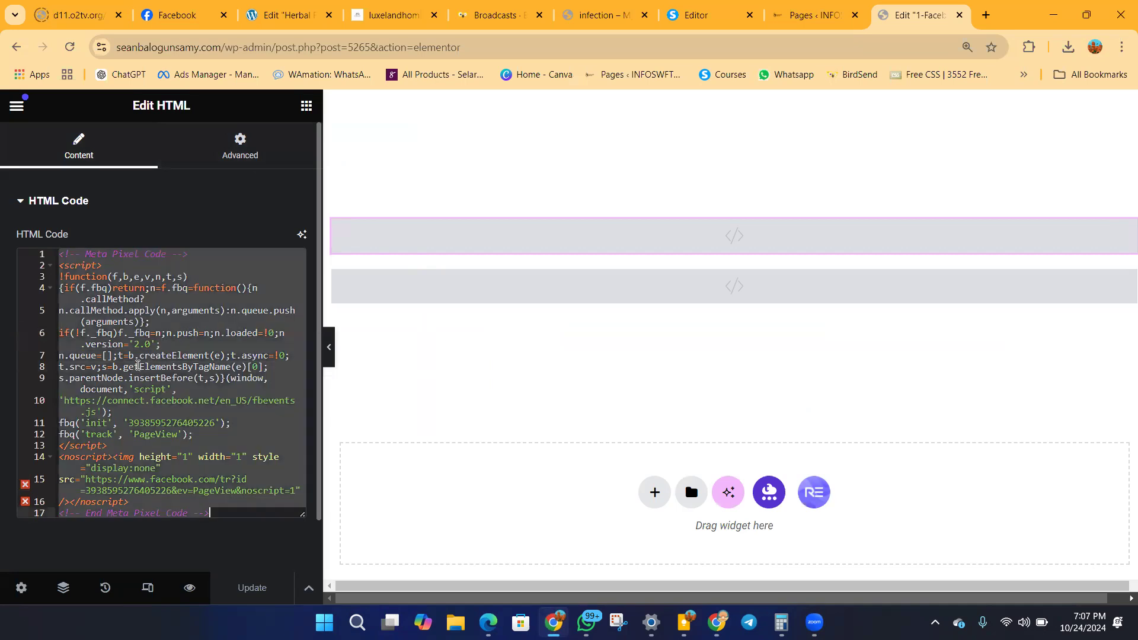
key(BackSpace)
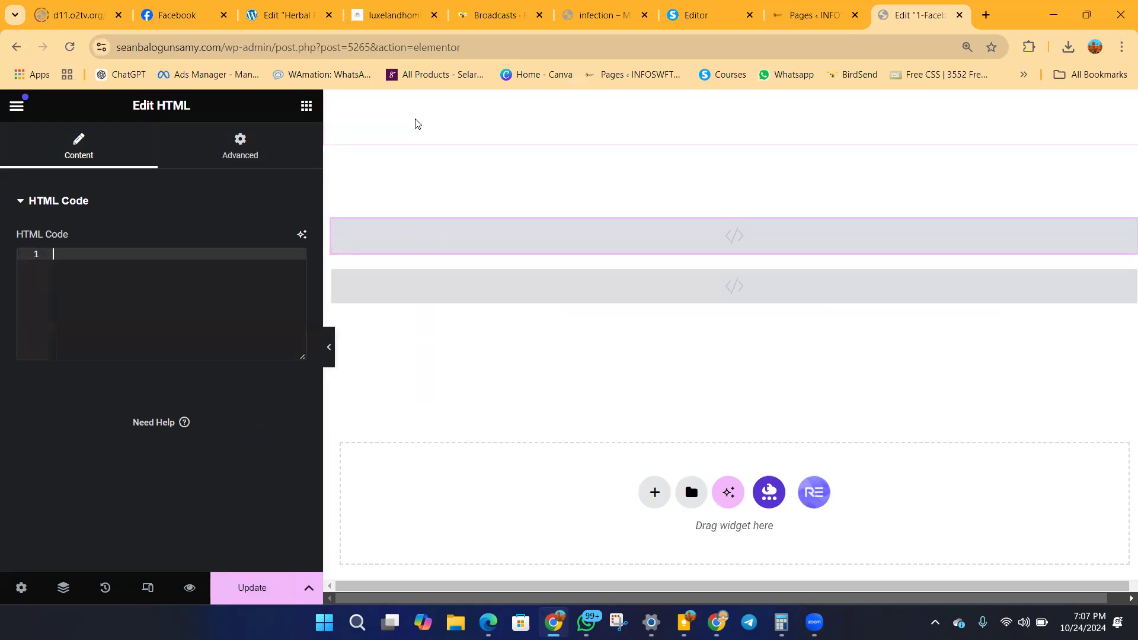
key(ctrl+v)
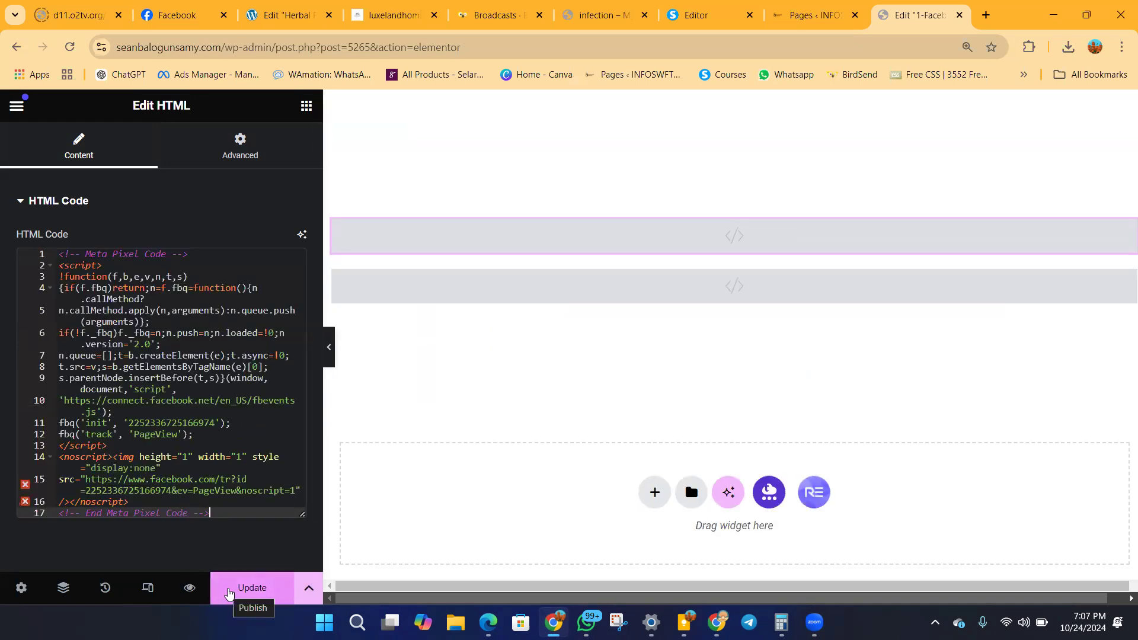
click(250, 591)
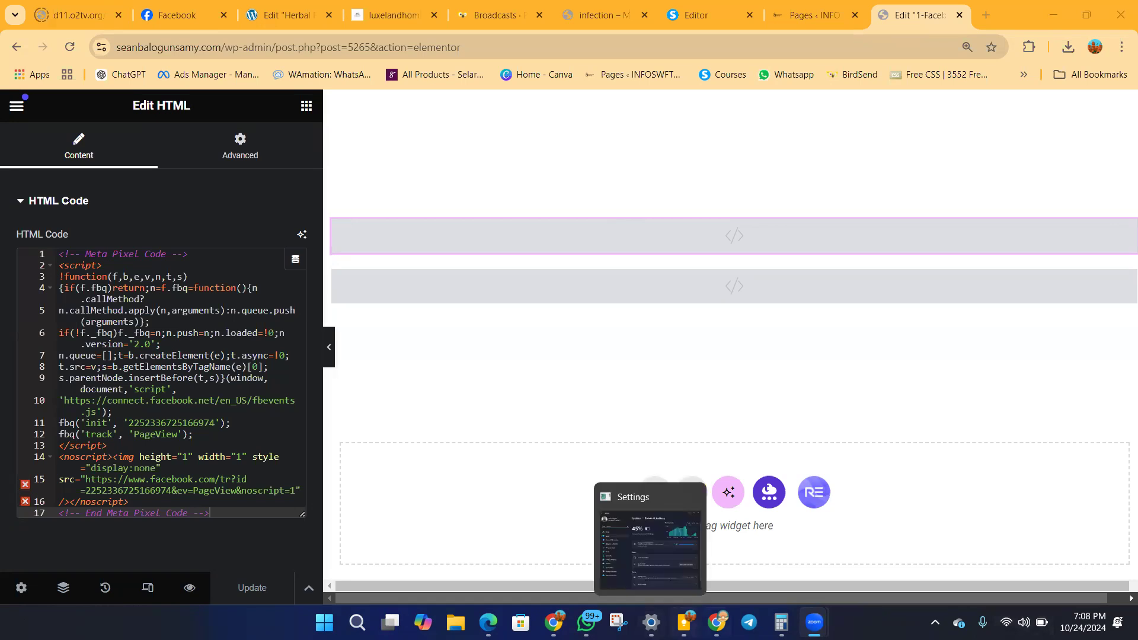
Return to the pixel setup in Events Manager, turn on automatic advanced matching, and open the event setup tool.
click(718, 622)
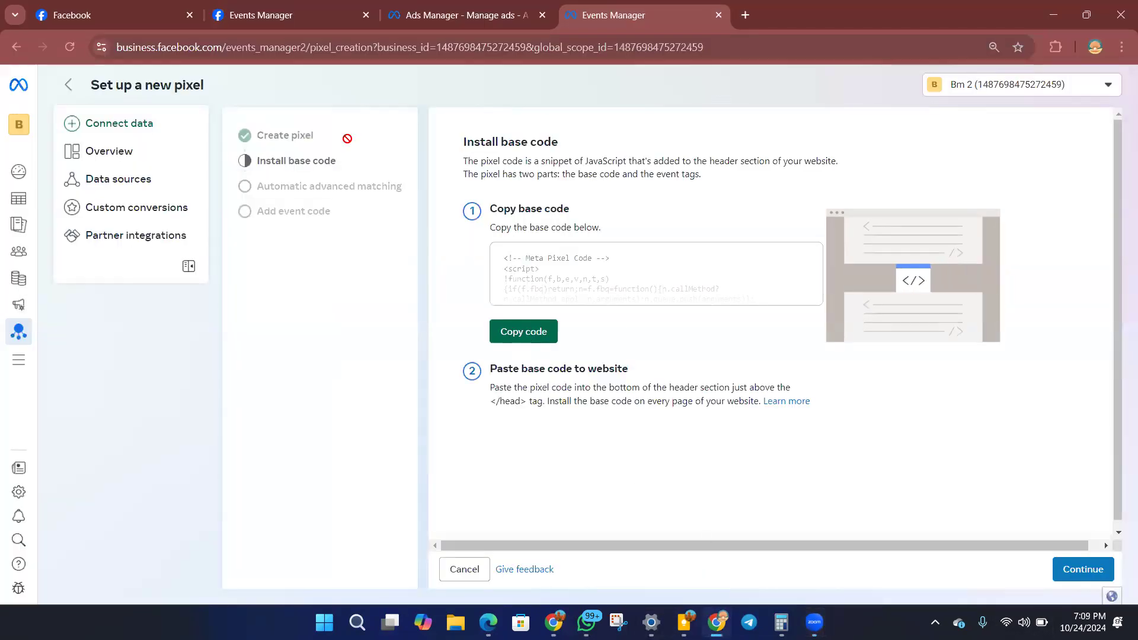
click(1074, 575)
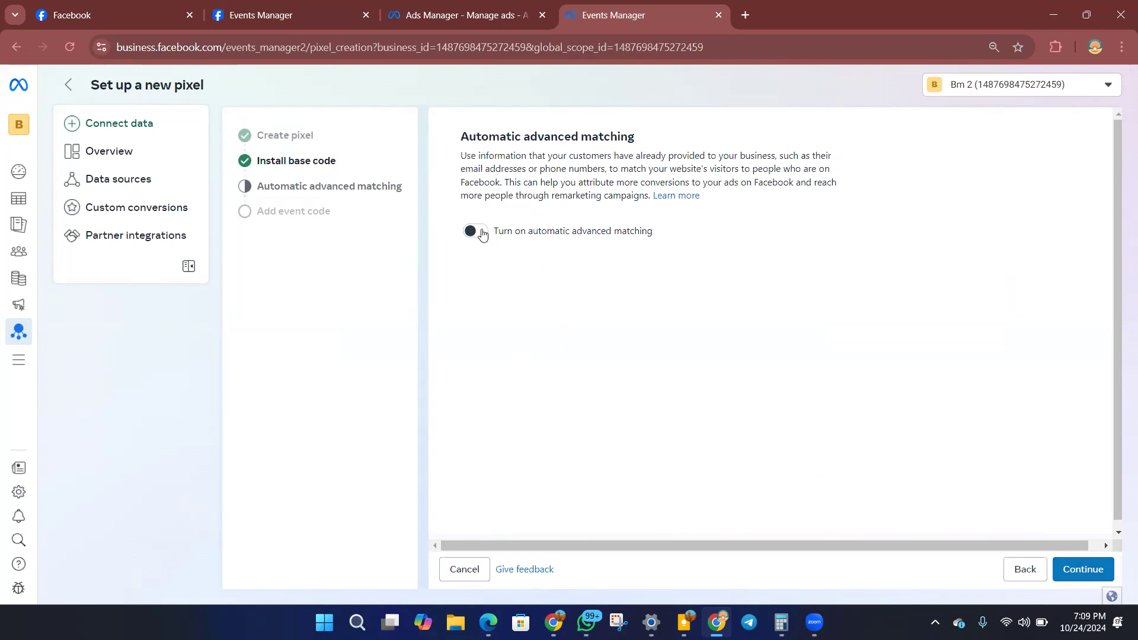
click(483, 233)
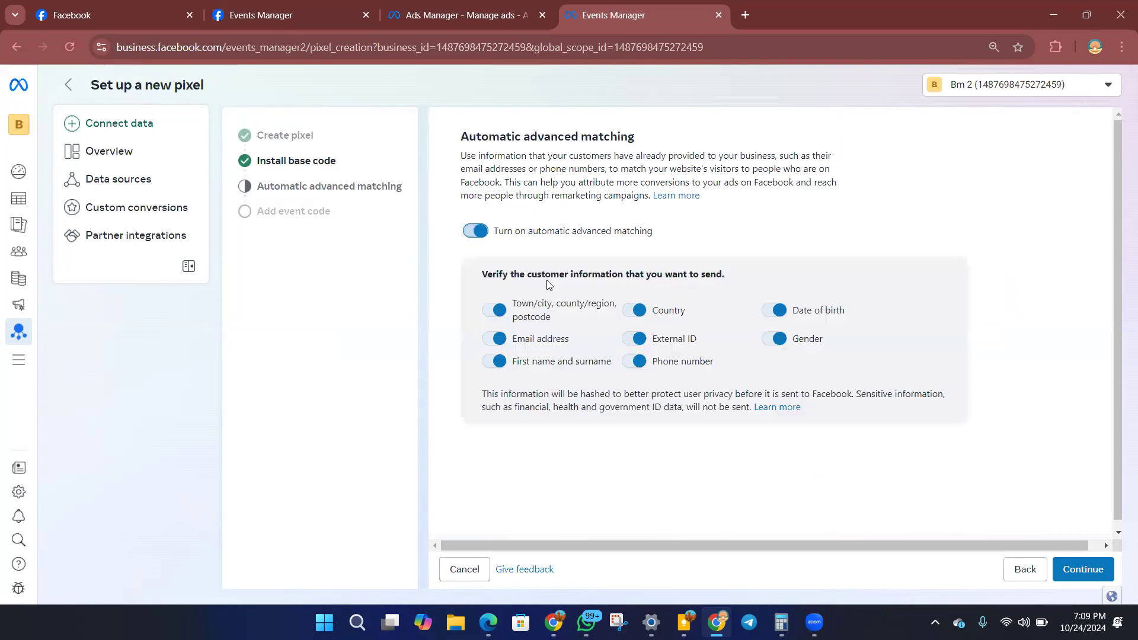
click(1077, 572)
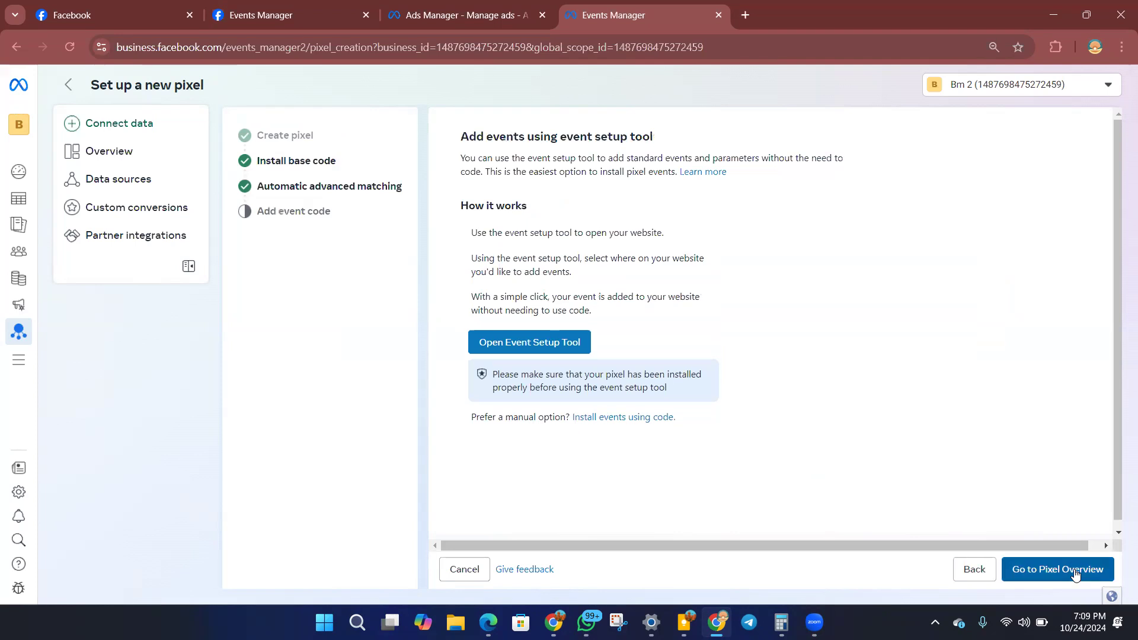
click(530, 345)
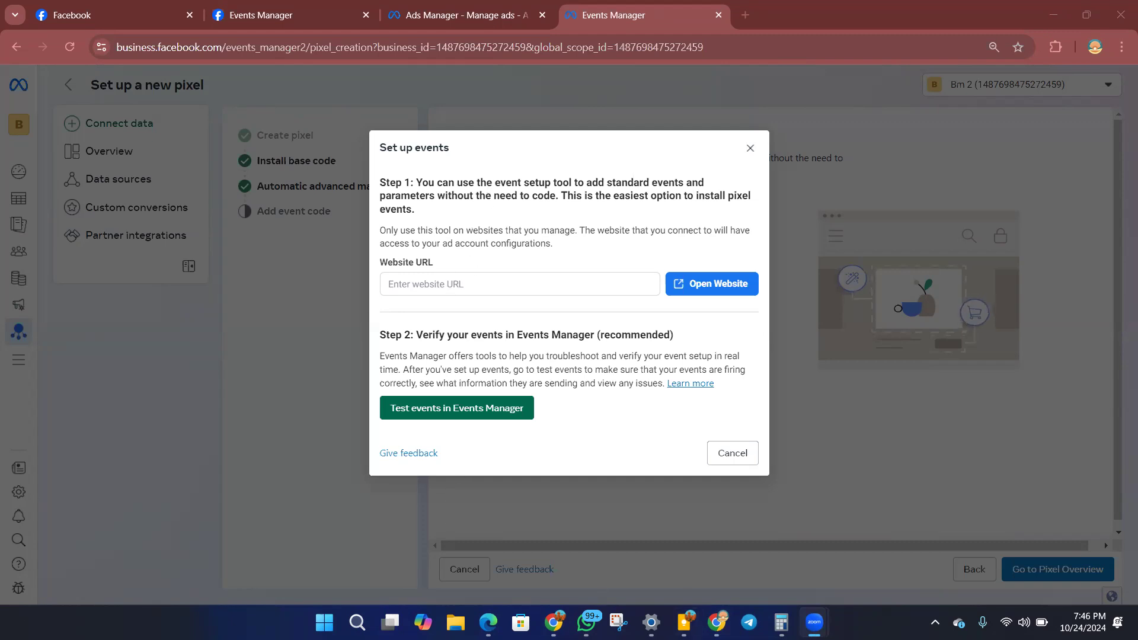
Switch to the Elementor editor, preview the Facebook Ads training page, and copy its URL only up to /fb.
click(554, 622)
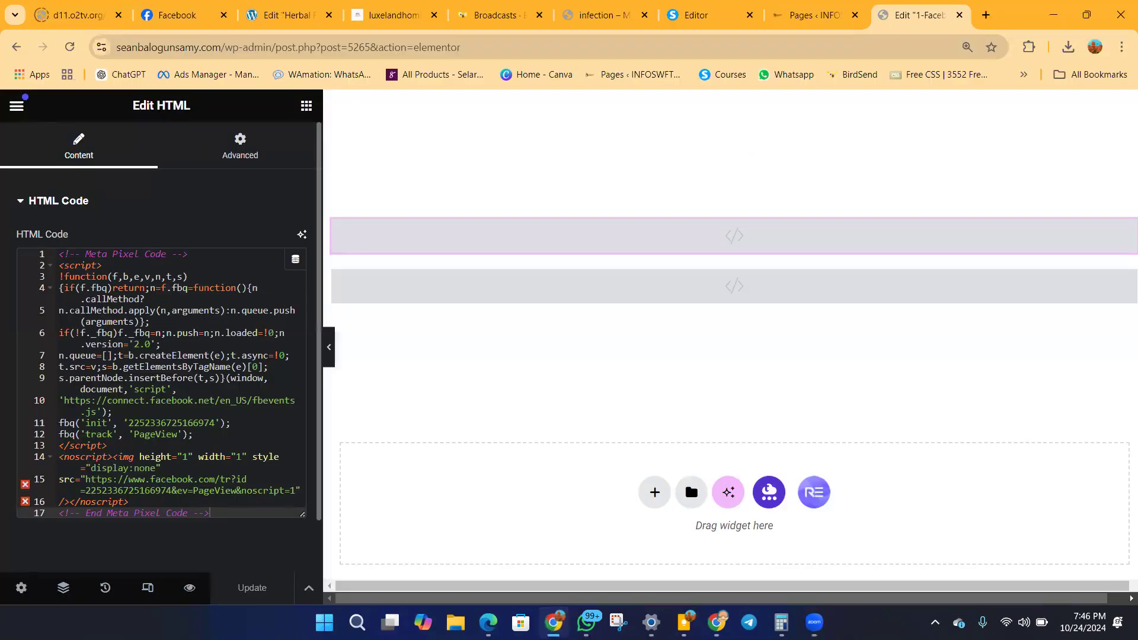
click(191, 589)
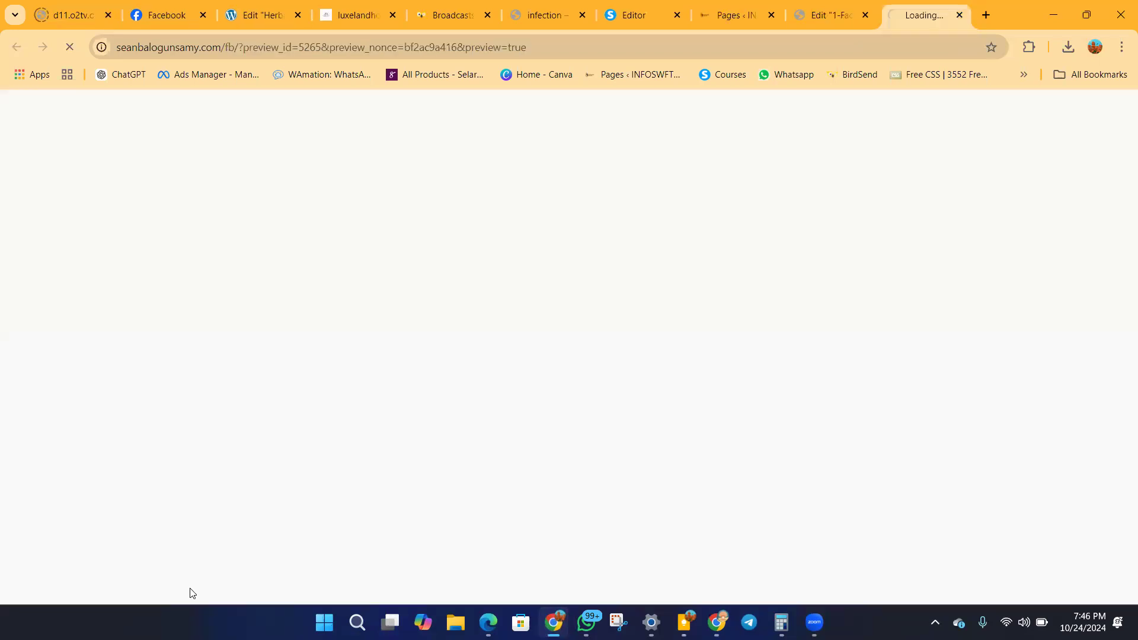
click(238, 51)
click(266, 47)
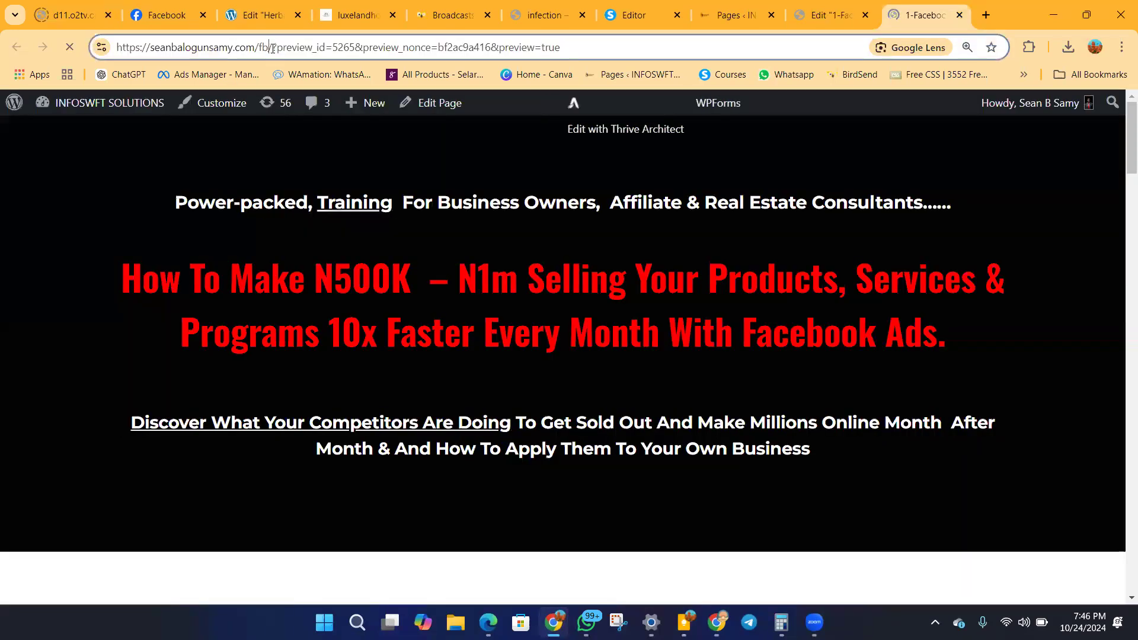
key(shift+Home)
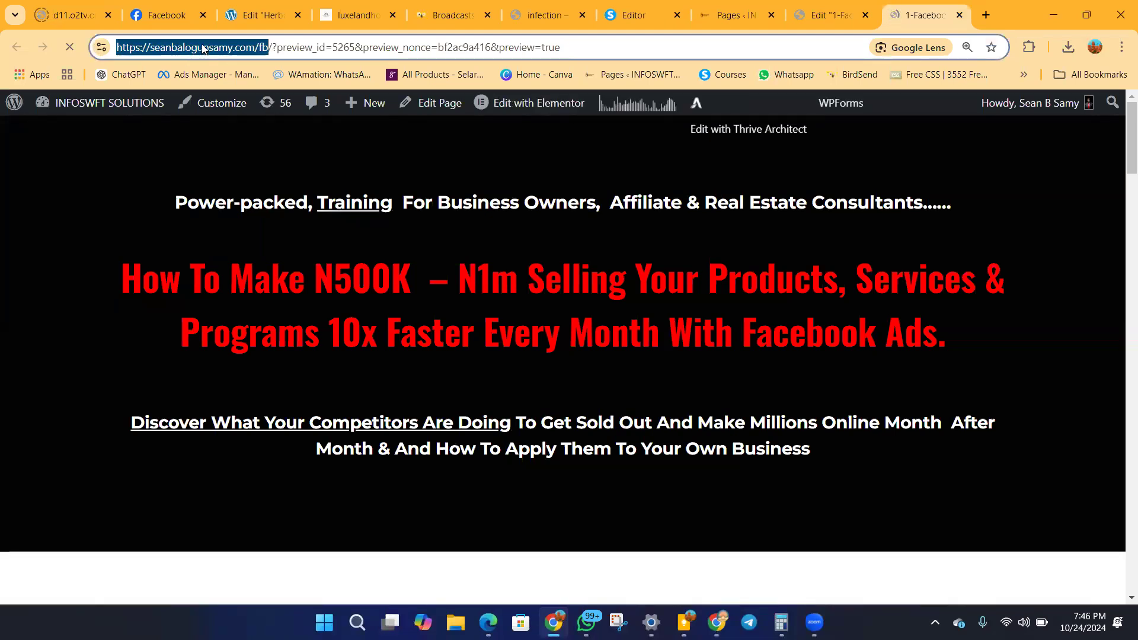
right_click(202, 48)
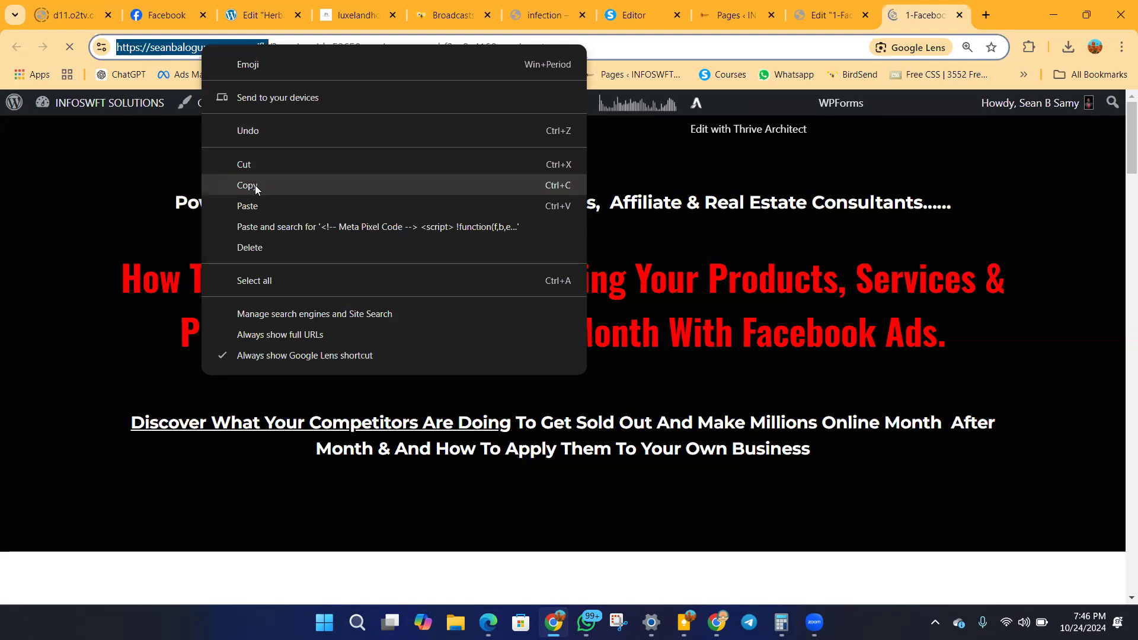
click(255, 188)
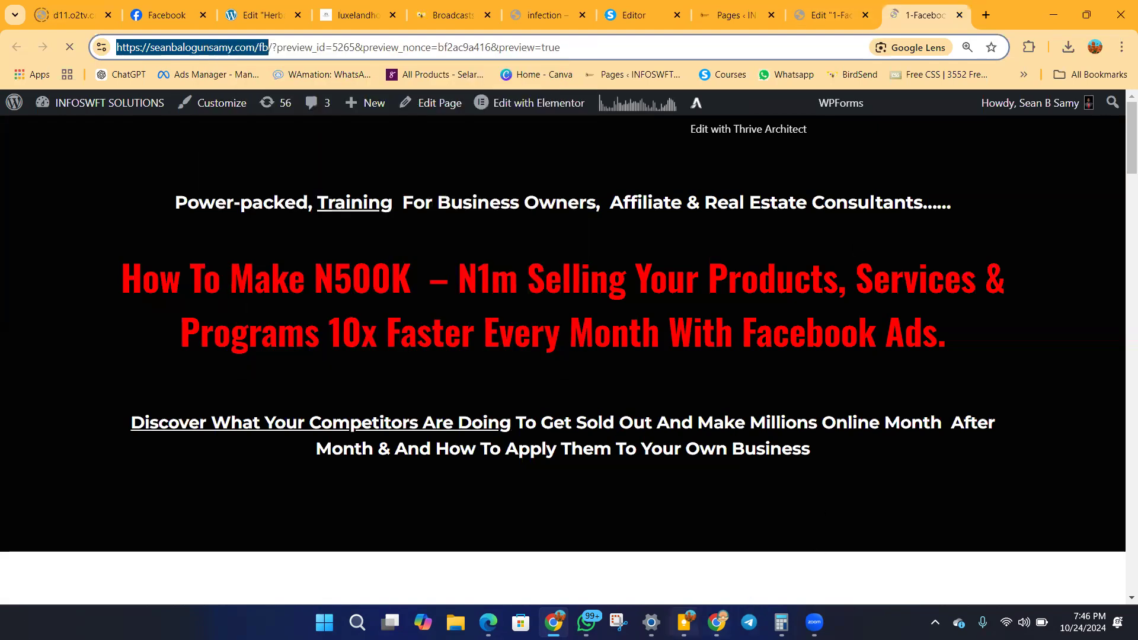
Return to Events Manager, paste the copied page address as the event setup's website URL, and open the website, retrying if needed.
click(717, 622)
click(409, 285)
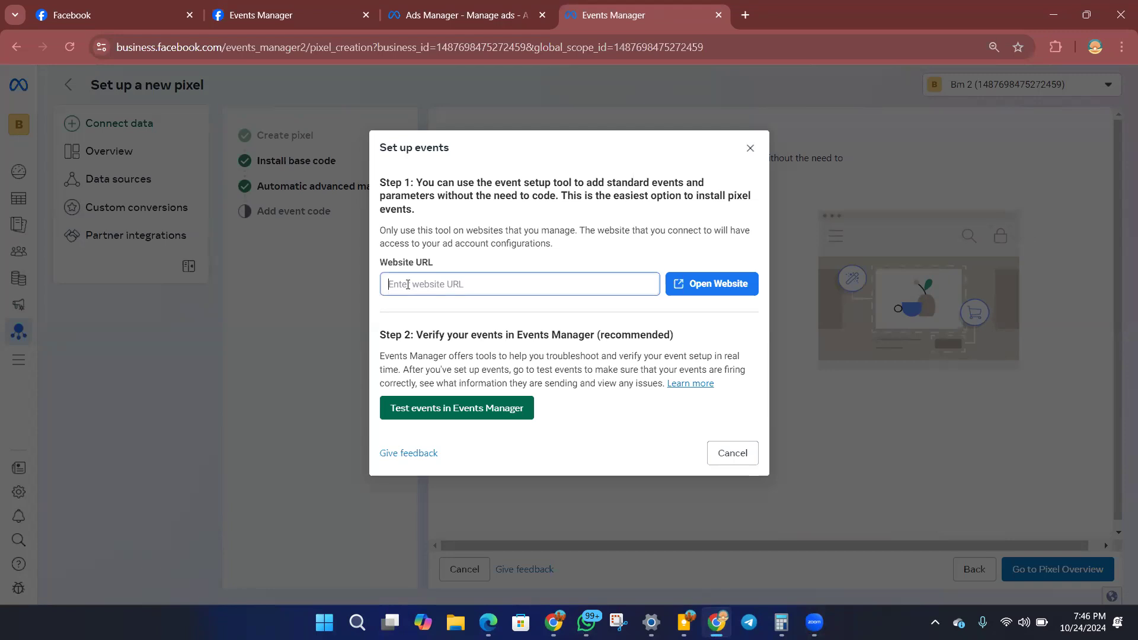
right_click(409, 285)
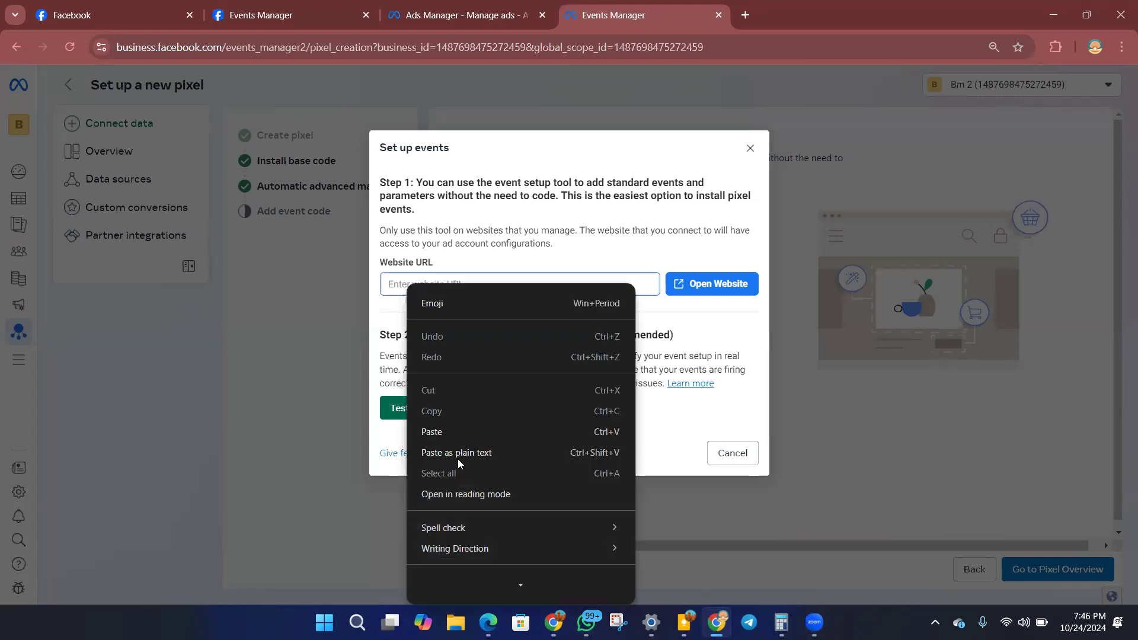
click(443, 432)
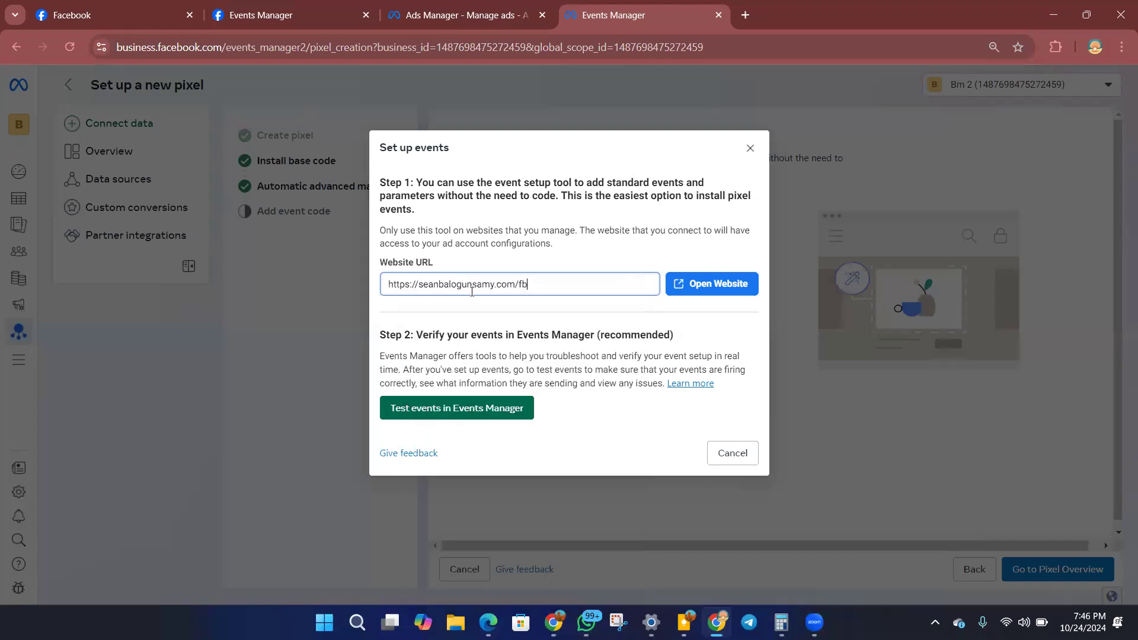
click(702, 289)
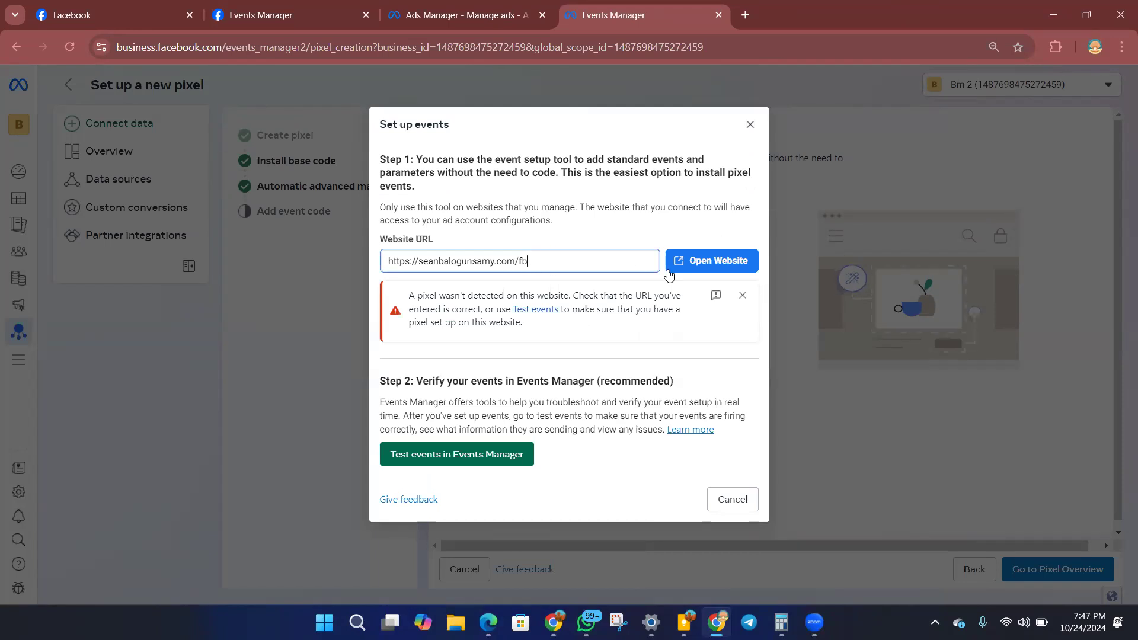
click(692, 266)
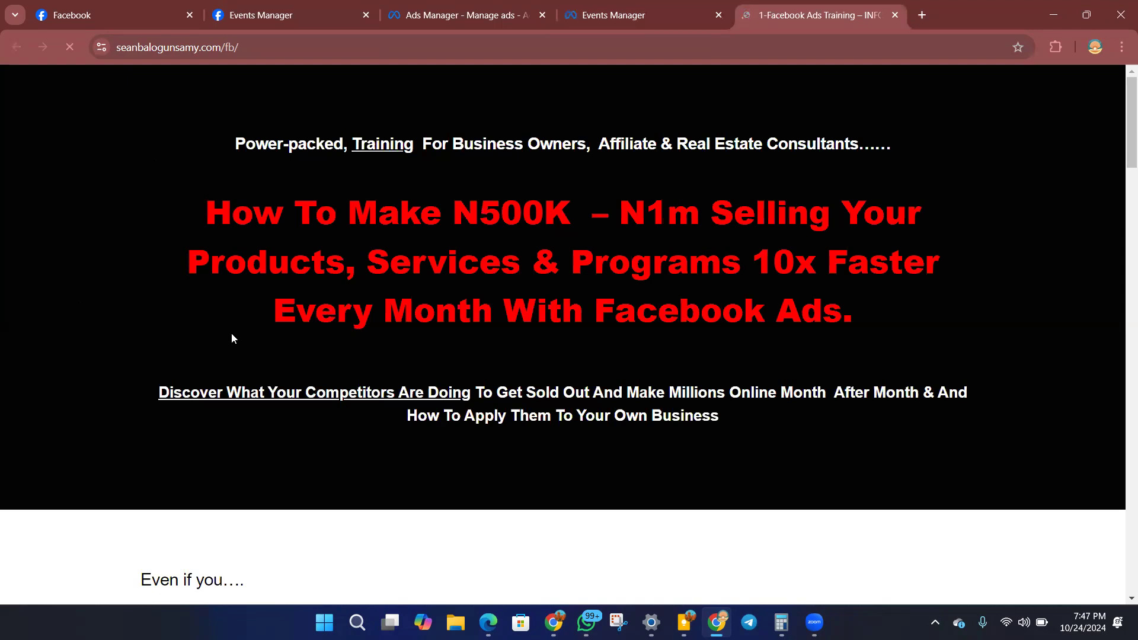
Examine the opened landing page from the headline down to the last join-the-training button.
scroll(439, 321, down, 5)
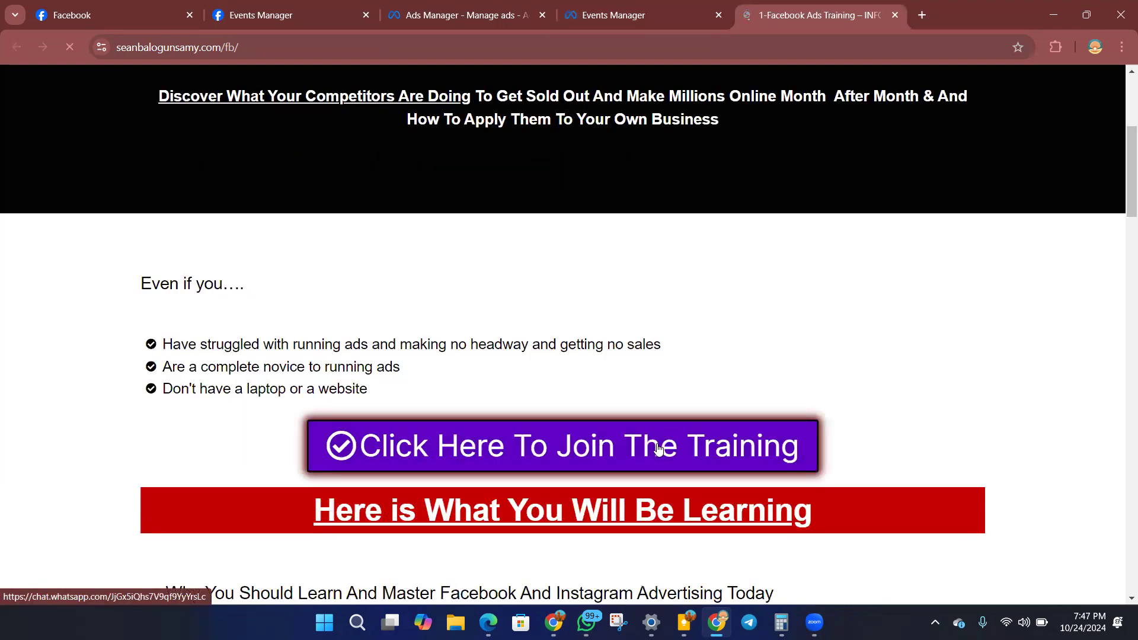
scroll(658, 449, down, 14)
scroll(661, 452, up, 6)
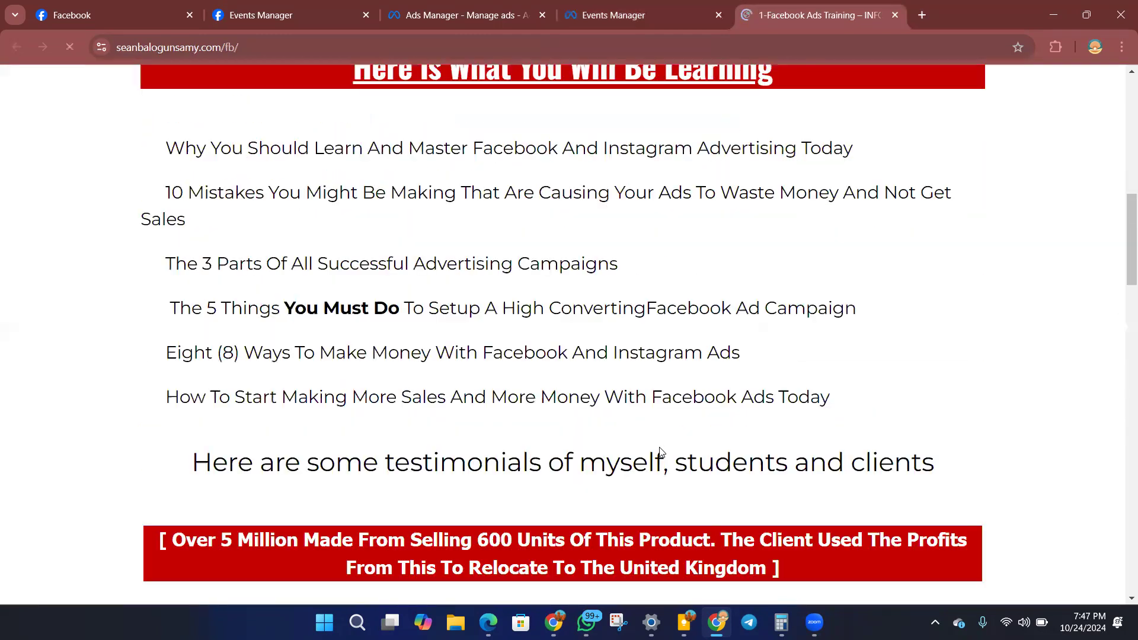
scroll(661, 452, up, 8)
scroll(661, 448, up, 3)
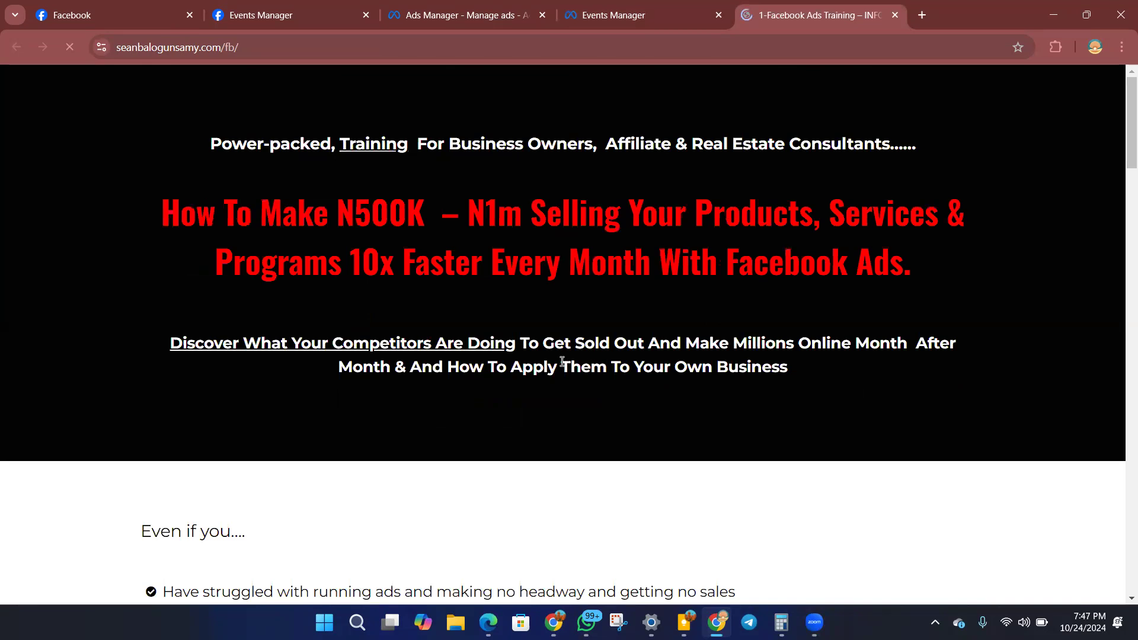
scroll(562, 363, down, 14)
scroll(486, 366, down, 20)
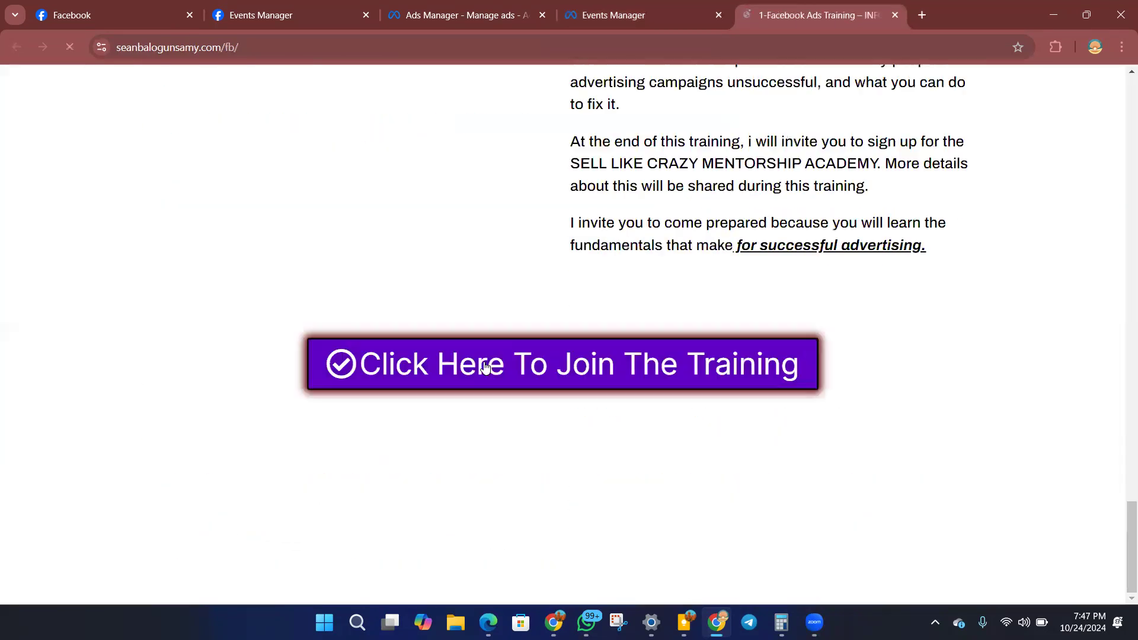
scroll(486, 366, up, 20)
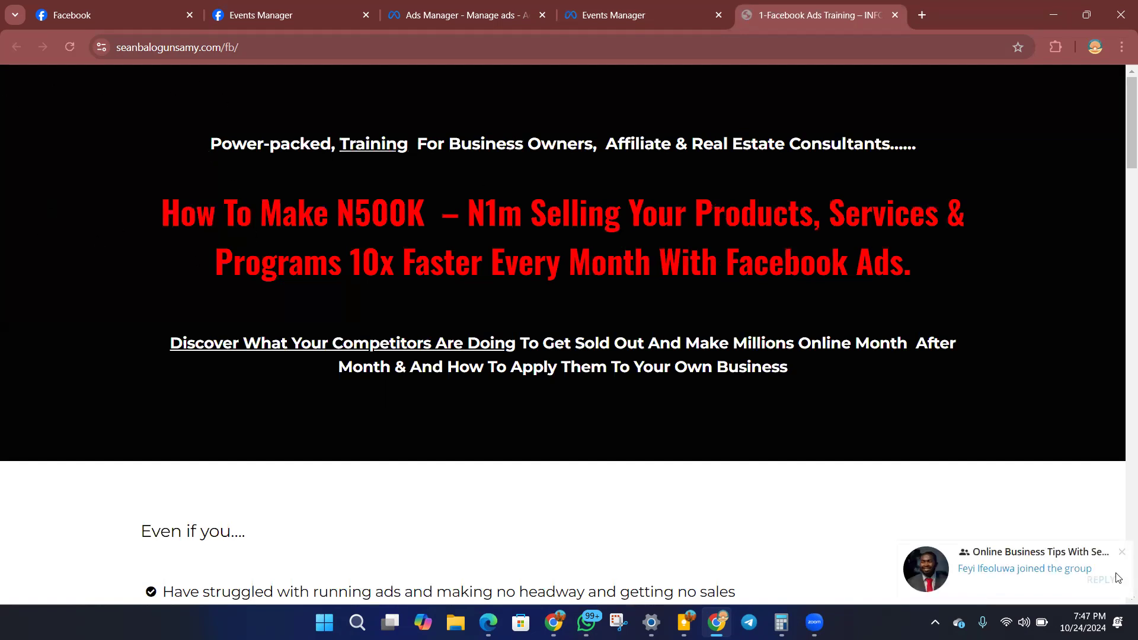
Dismiss the group notification and reload the landing page.
click(1122, 552)
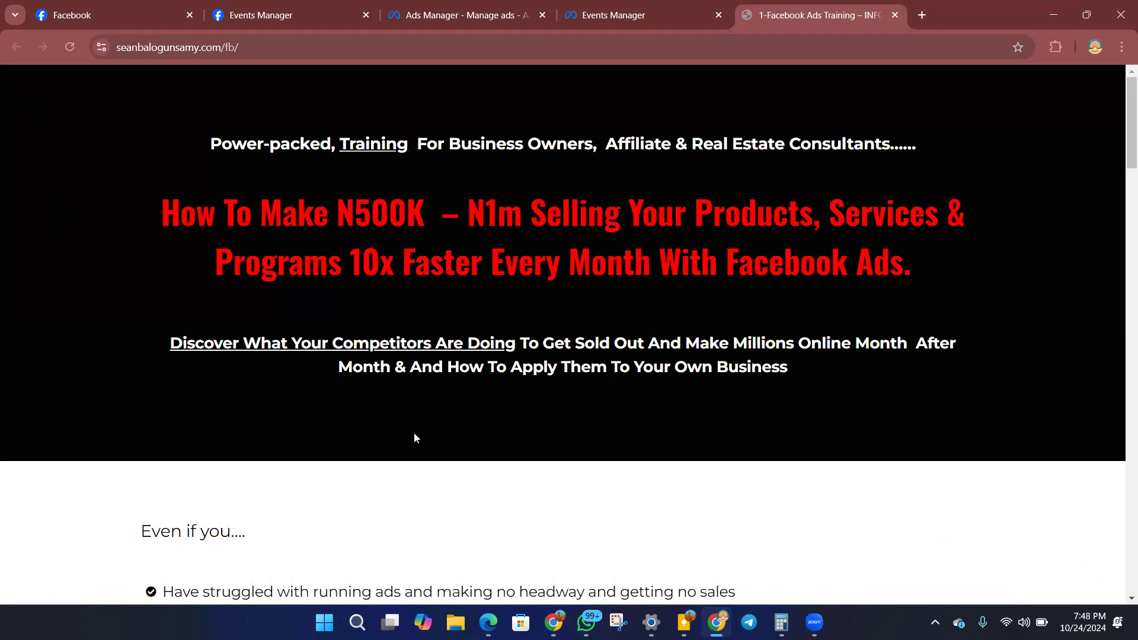
scroll(51, 90, down, 3)
scroll(65, 163, up, 3)
click(71, 49)
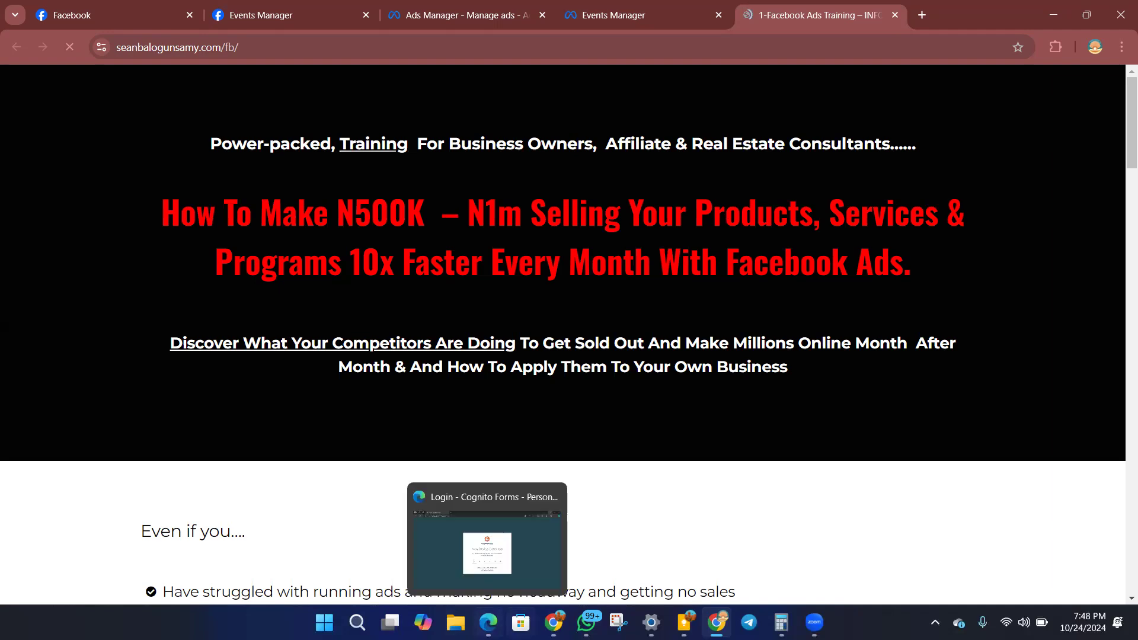
Switch to the Elementor editor, delete the second HTML widget below the Meta pixel code widget, and update the page.
key(alt+Tab)
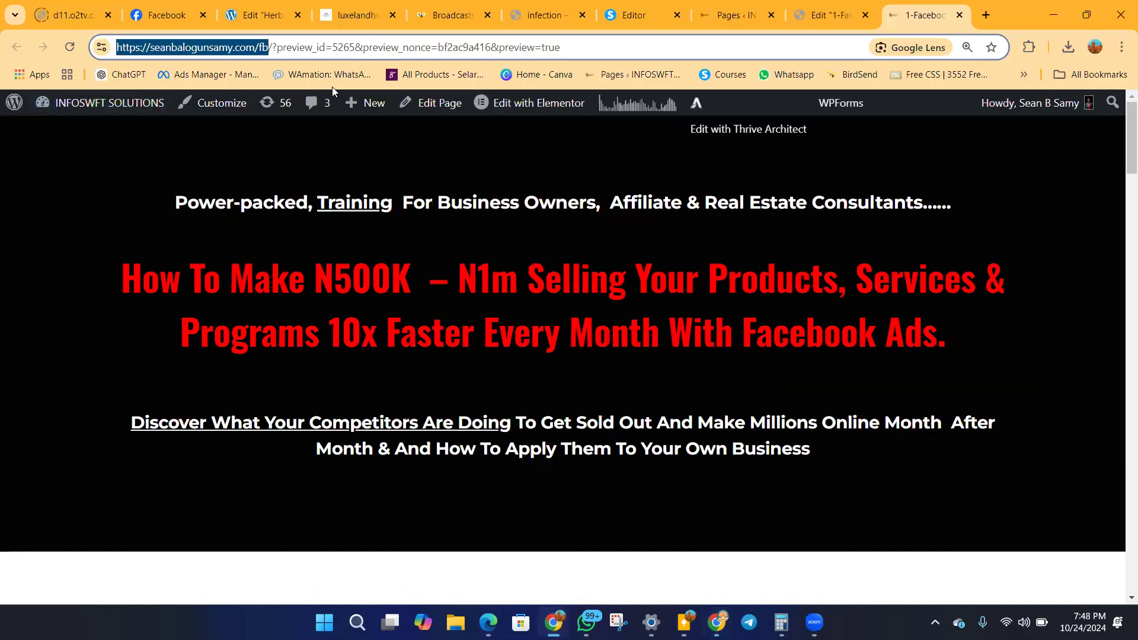
key(ctrl+shift+Tab)
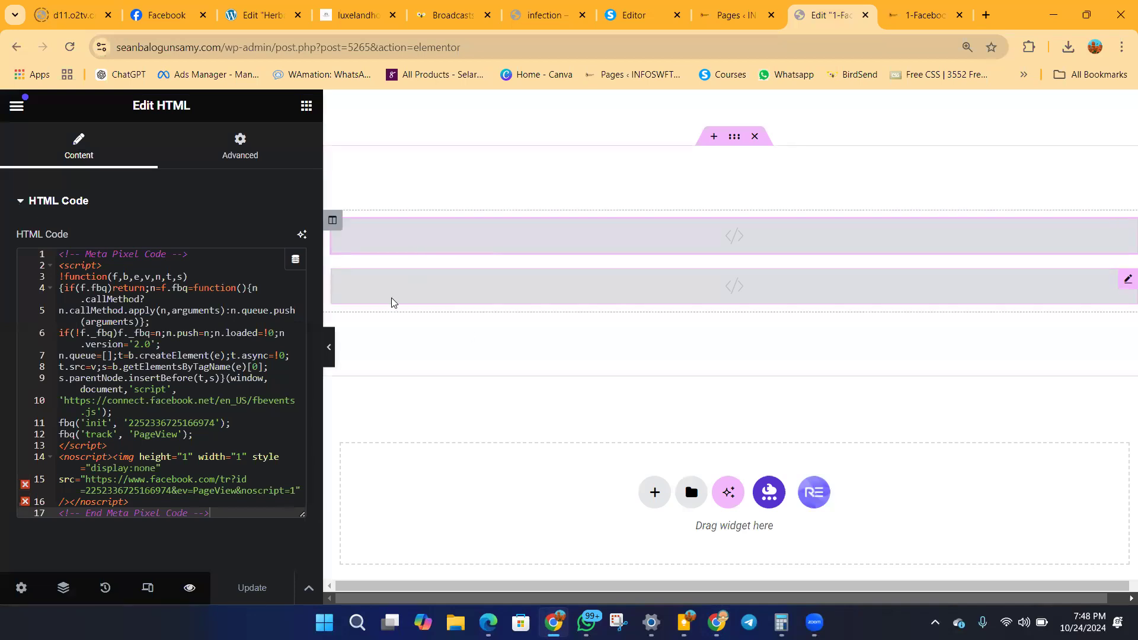
right_click(548, 289)
click(590, 584)
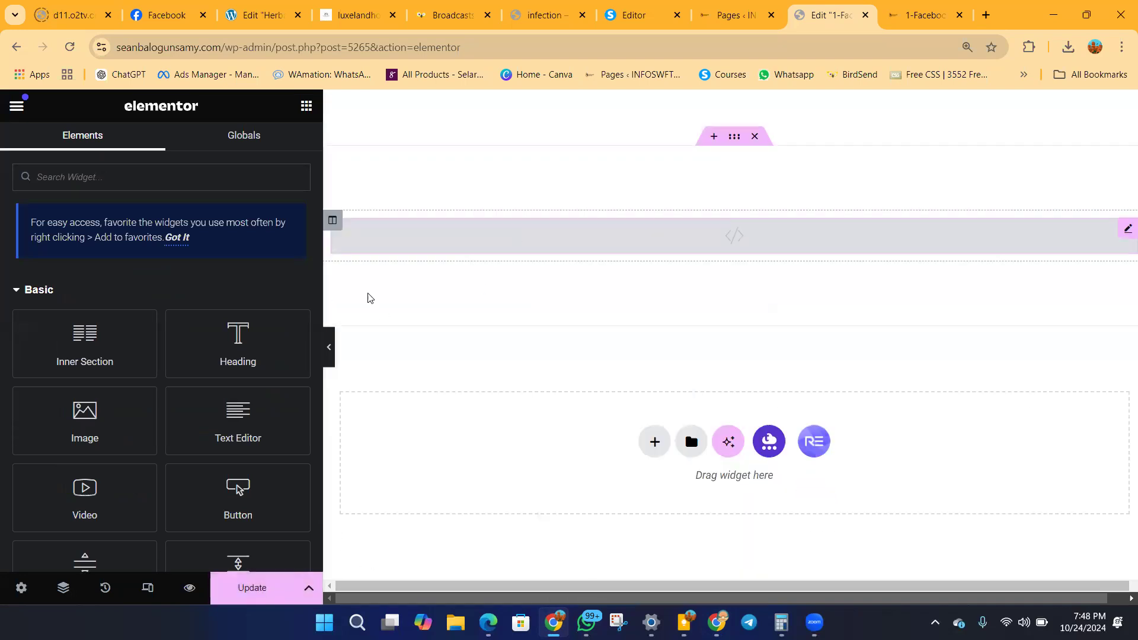
click(249, 587)
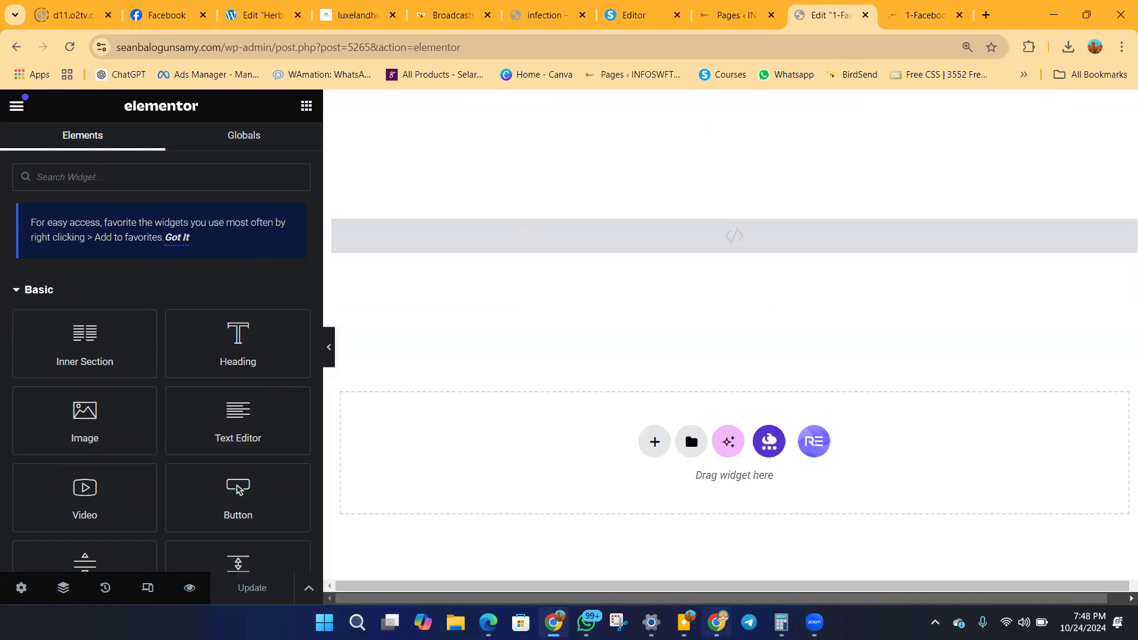
Switch back to the landing page, reload and close it, and open the website again from the event setup tool.
click(716, 626)
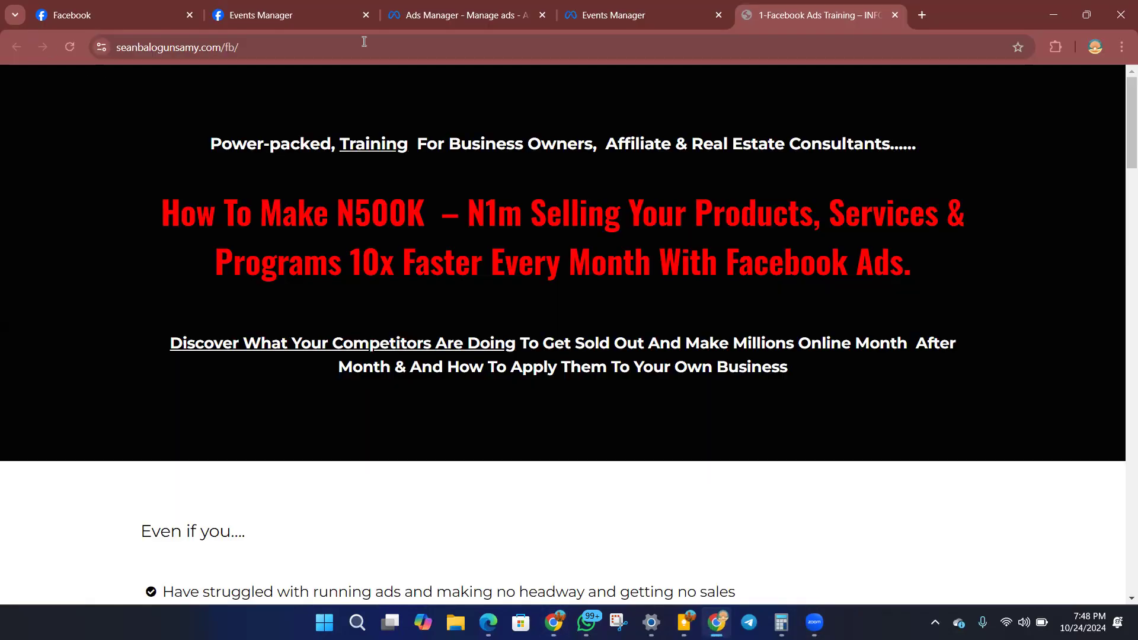
key(F5)
key(ctrl+w)
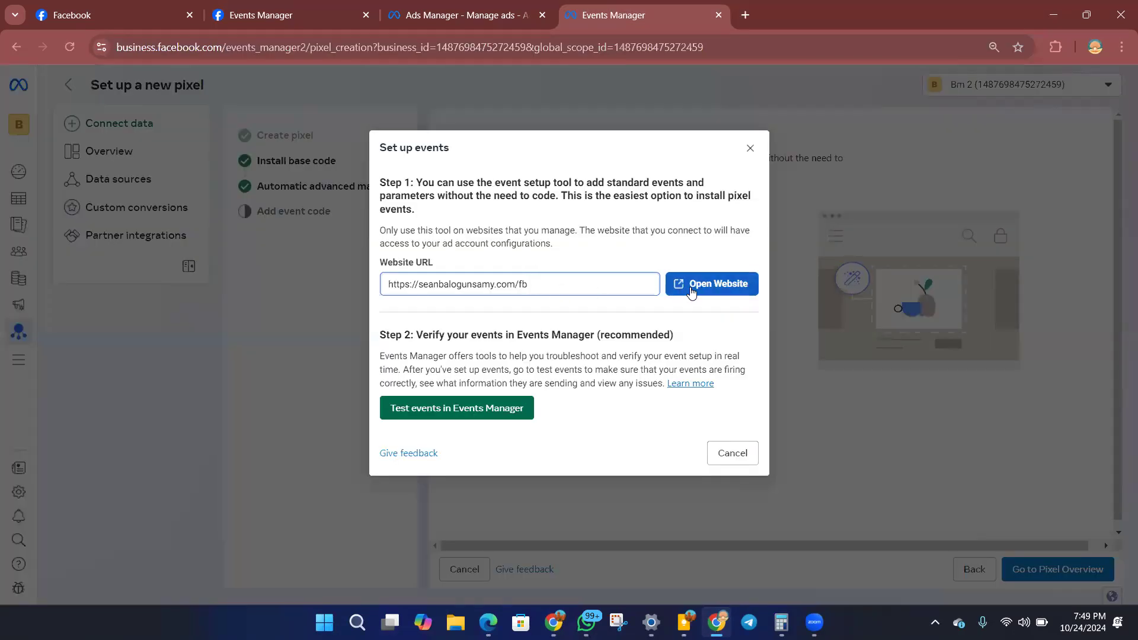
click(709, 288)
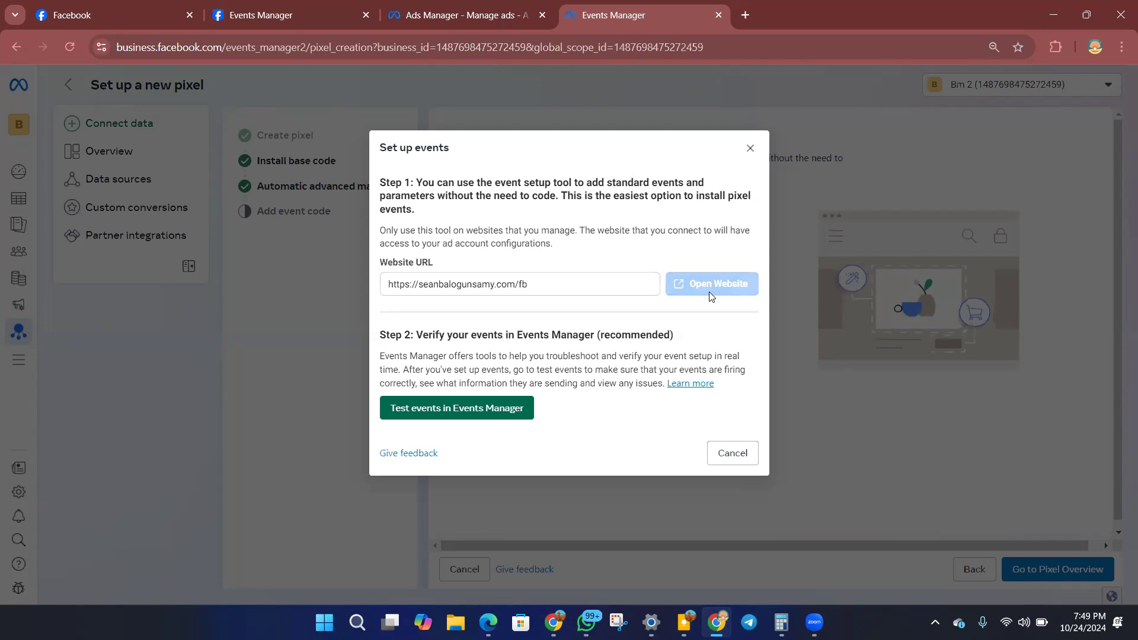
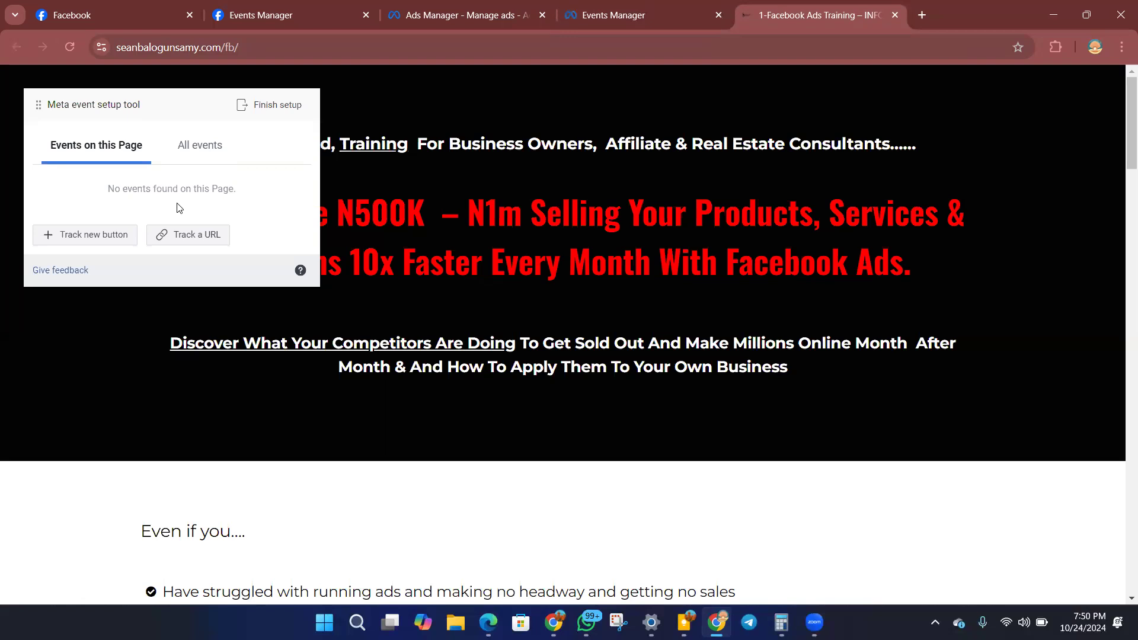
Start tracking a new button and pick the "Click Here To Join The Training" button as the event target.
scroll(364, 276, down, 3)
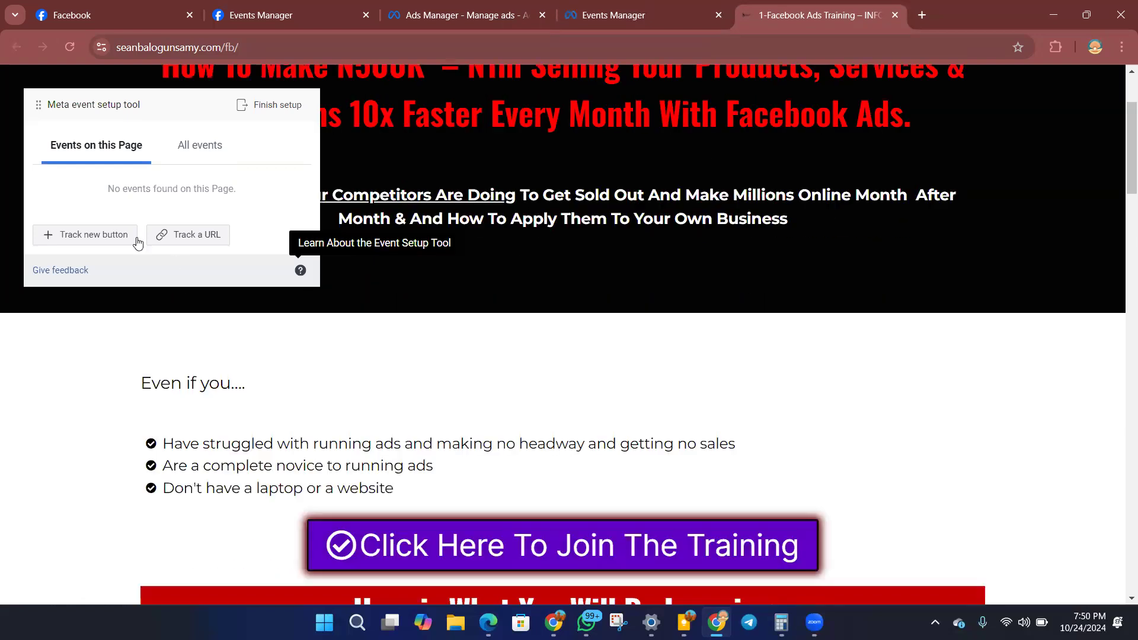
click(79, 243)
scroll(598, 425, down, 5)
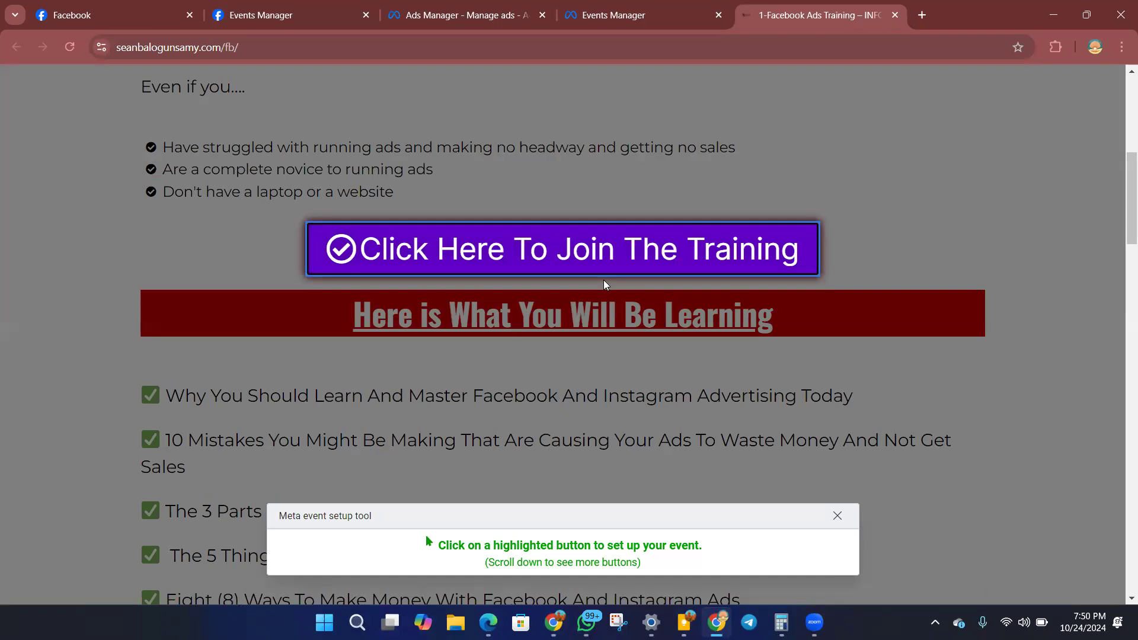
click(614, 261)
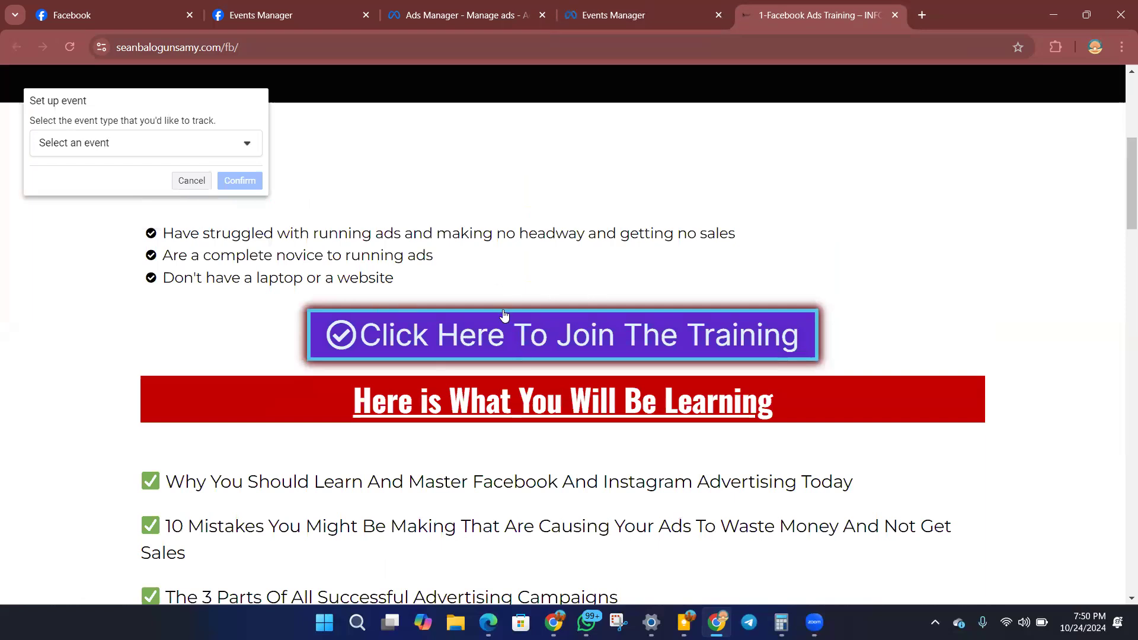
Look through the available event types and select Complete registration for the join-the-training button.
click(247, 144)
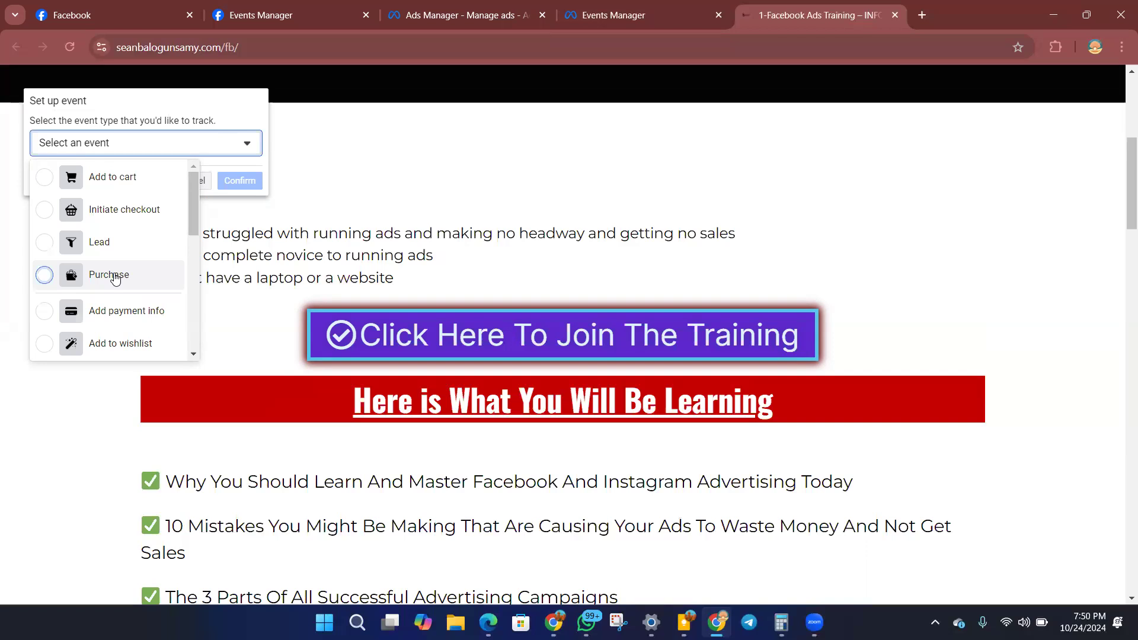
scroll(574, 212, up, 6)
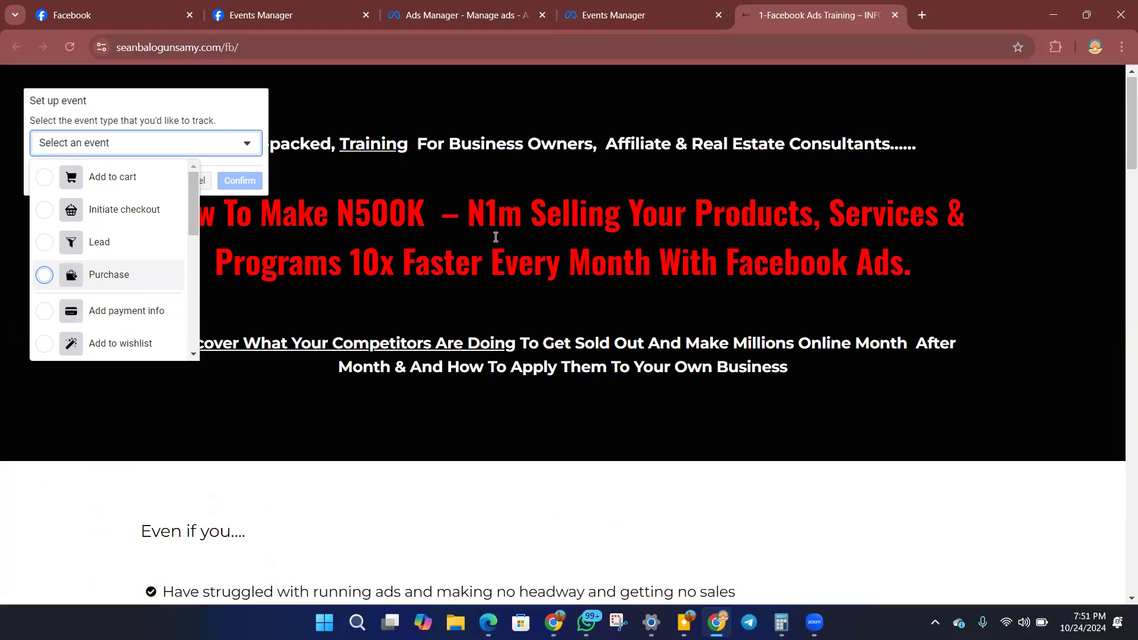
scroll(436, 274, down, 1)
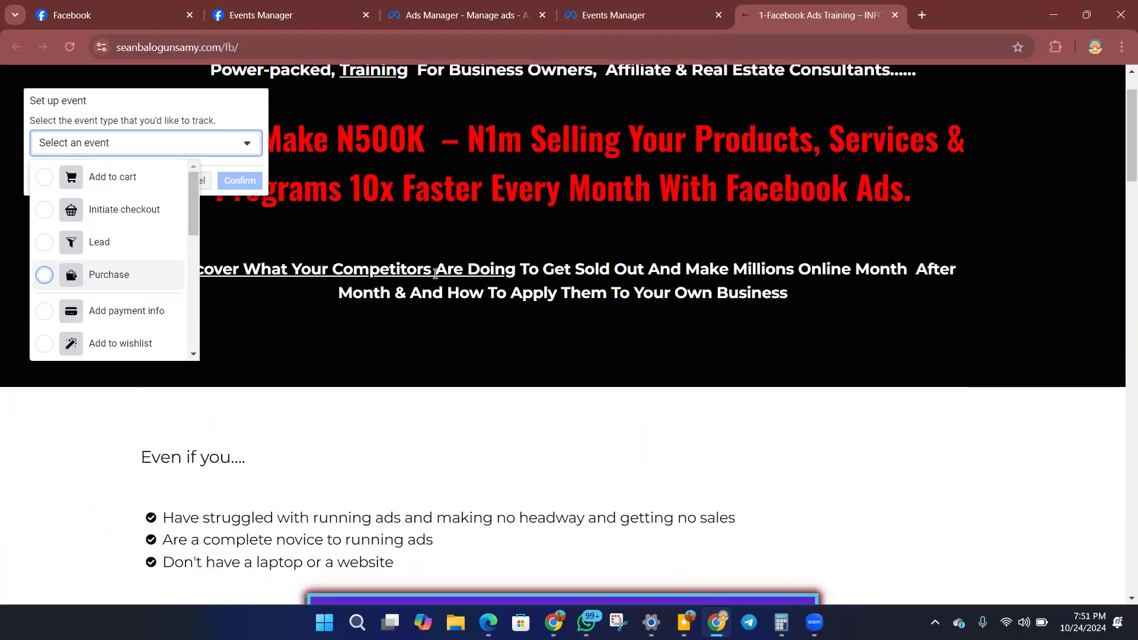
scroll(196, 237, down, 2)
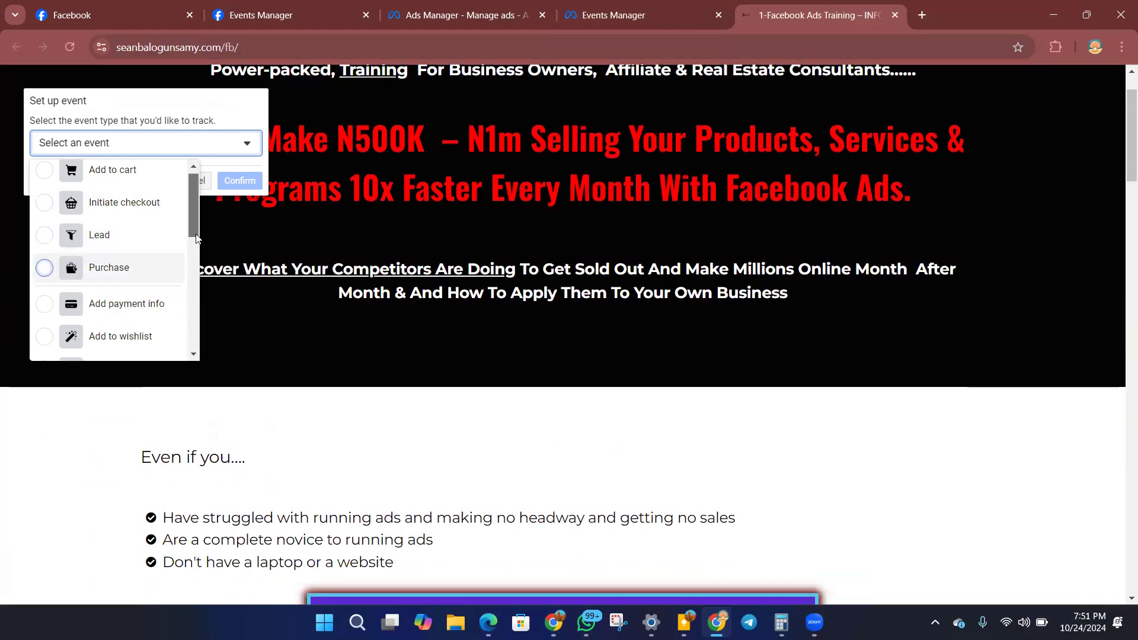
scroll(196, 237, down, 3)
click(154, 244)
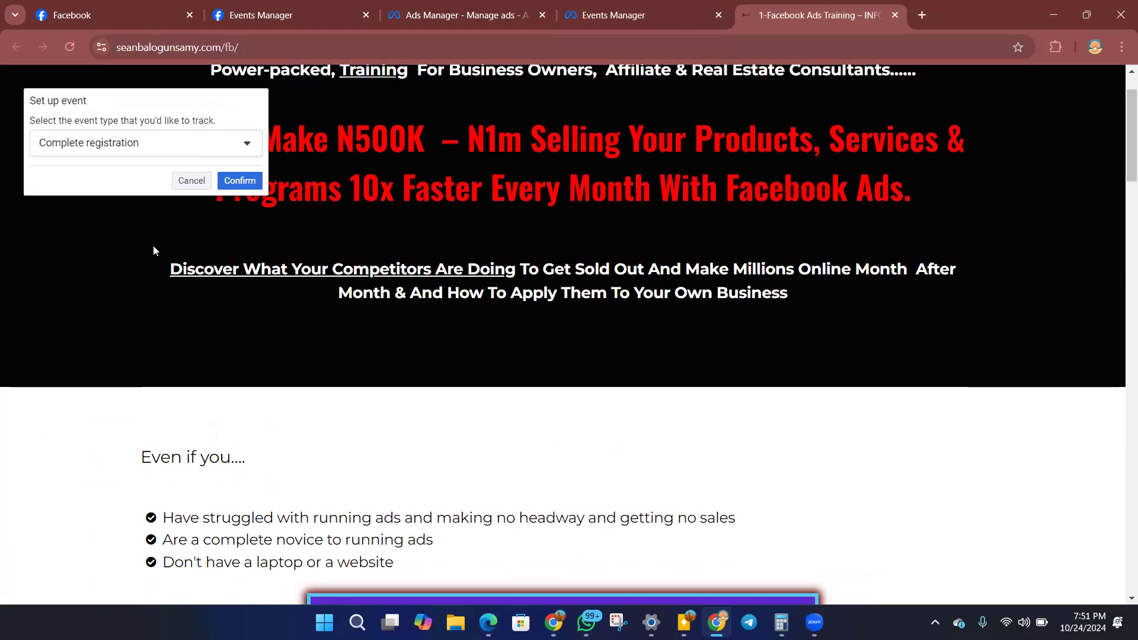
scroll(401, 397, down, 1)
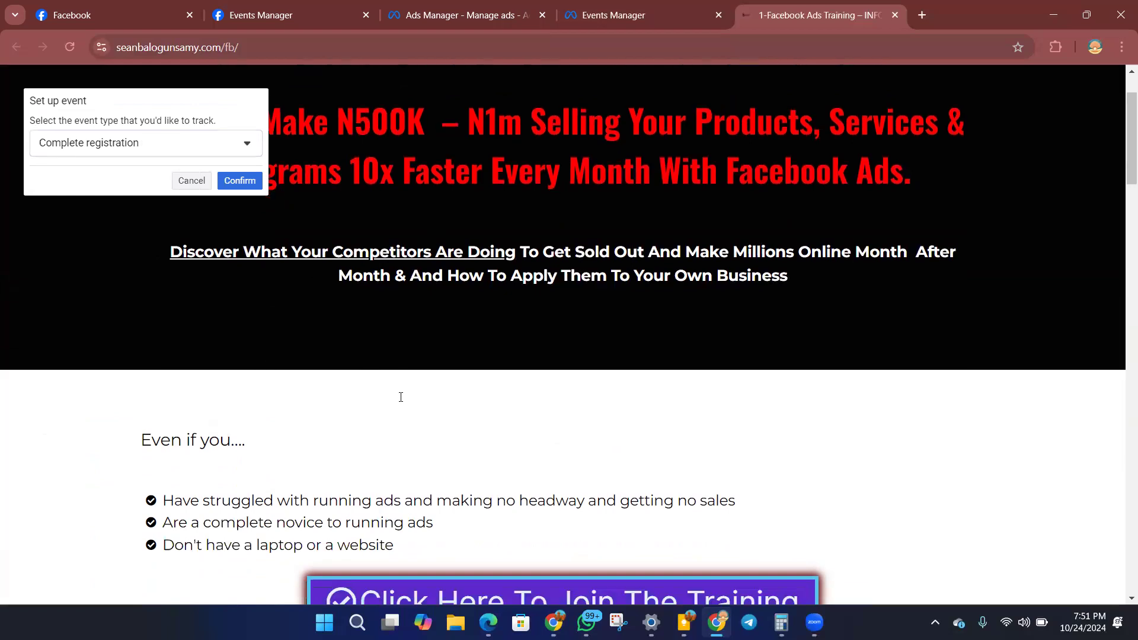
scroll(400, 397, down, 5)
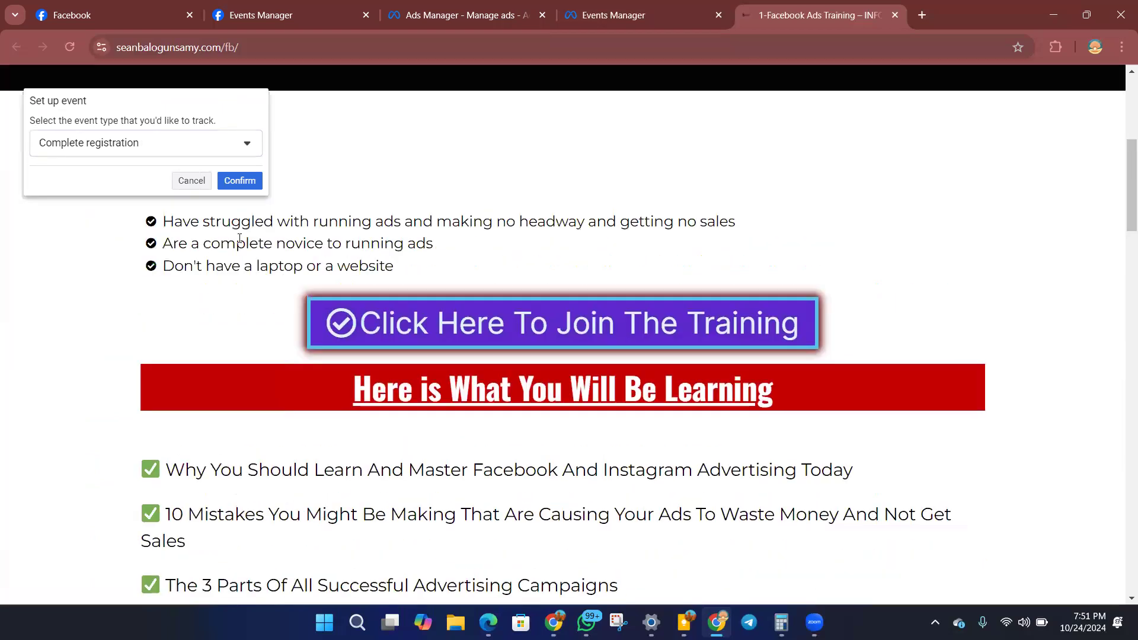
Review the rest of the event types and set the button's event type to Lead.
click(222, 145)
scroll(136, 255, down, 2)
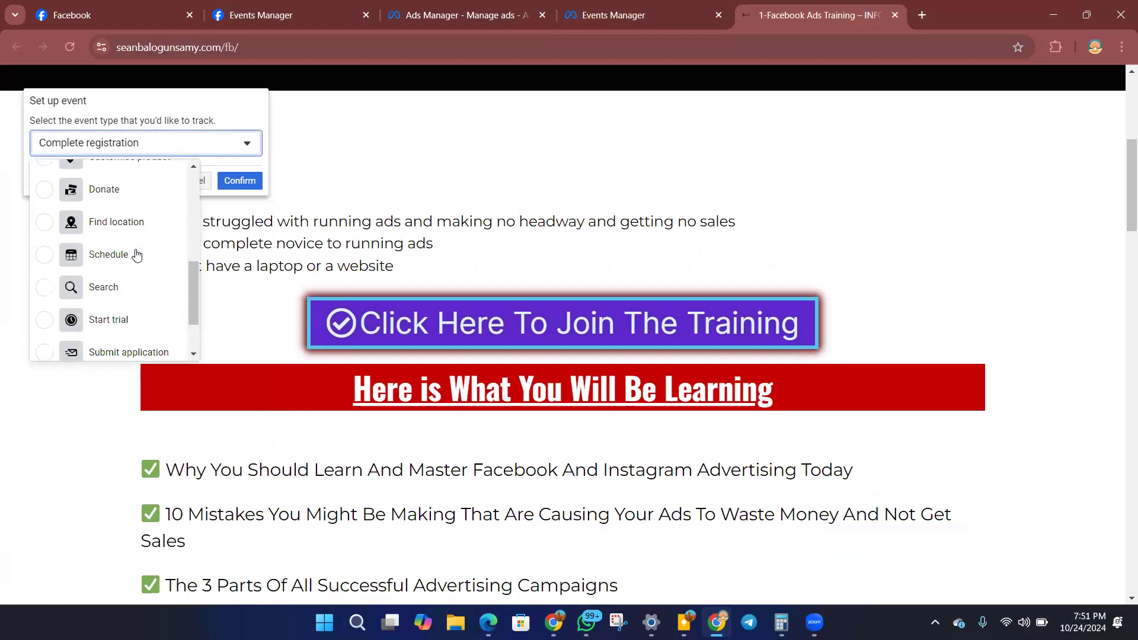
scroll(118, 276, down, 3)
scroll(112, 290, down, 1)
scroll(110, 270, up, 7)
scroll(111, 260, up, 1)
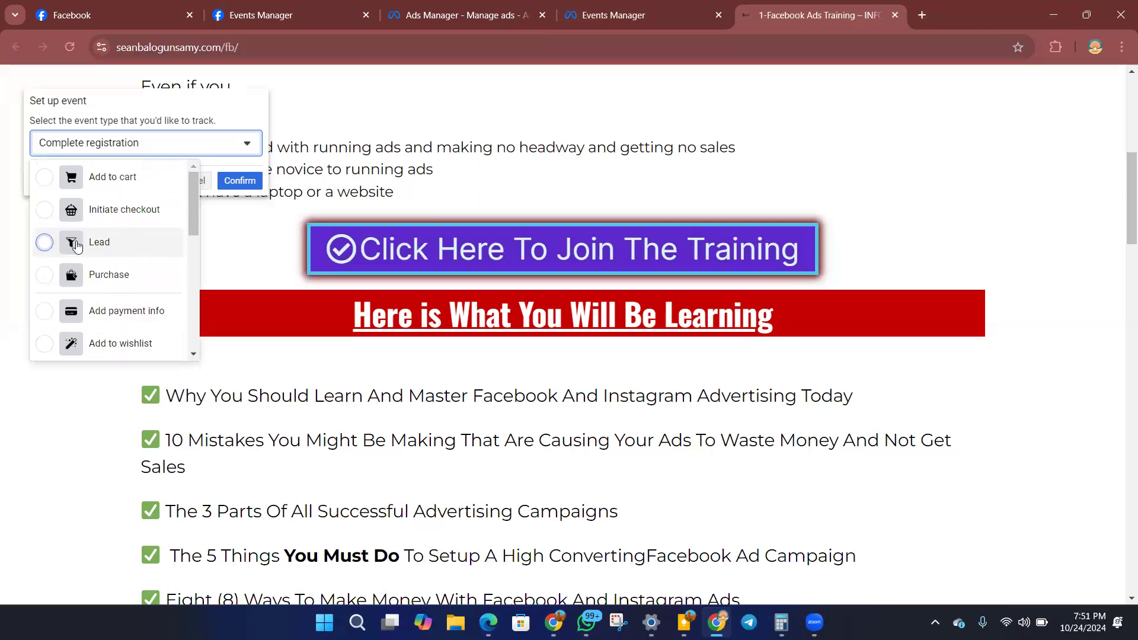
click(77, 246)
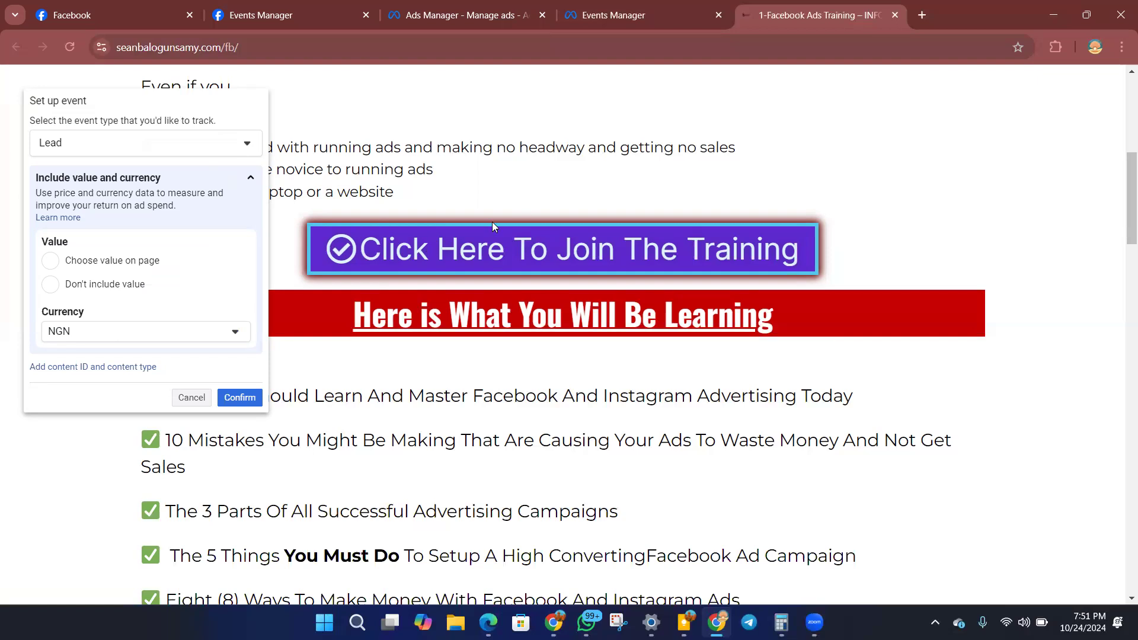
Switch to the other browser window, examine the order buttons and package prices on the systeme.io sales page, and return to the event setup.
scroll(494, 225, up, 6)
scroll(495, 233, down, 15)
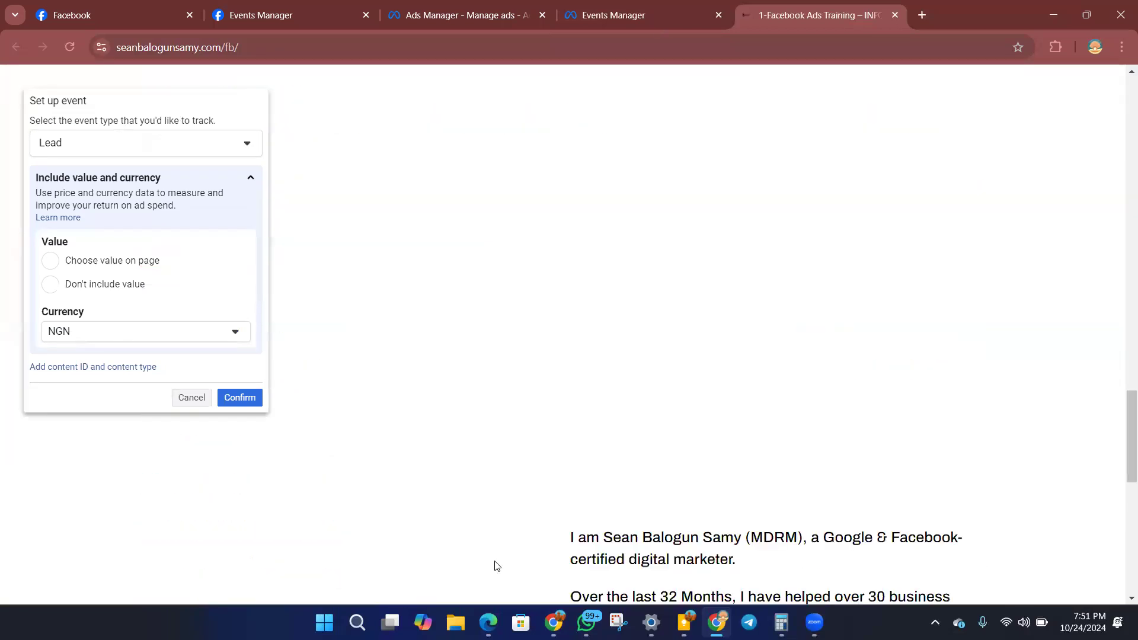
click(553, 623)
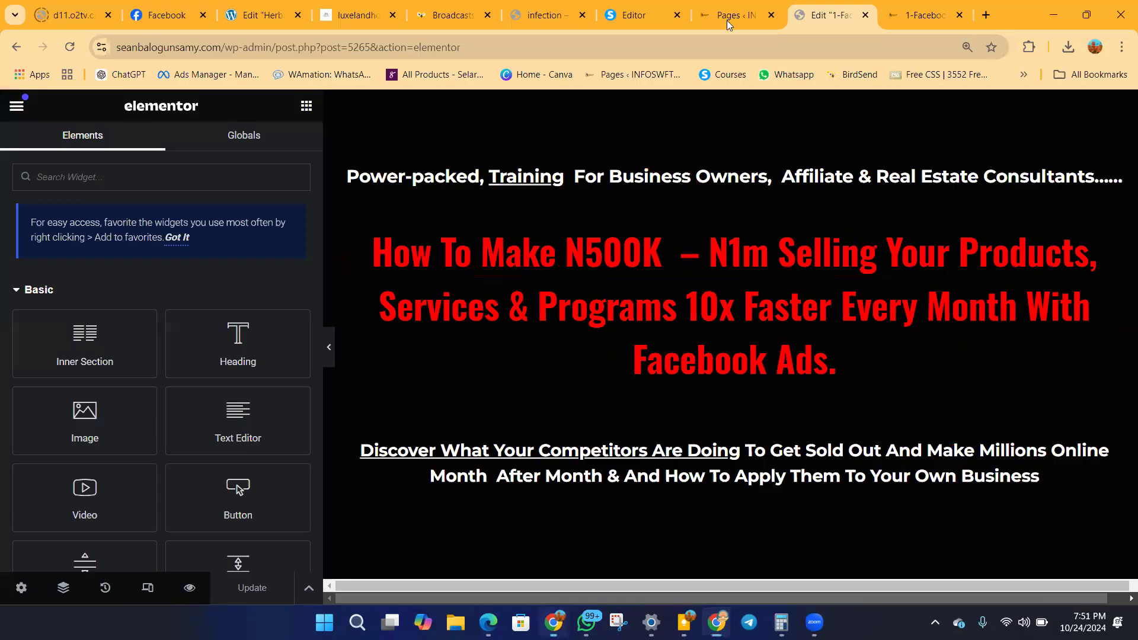
scroll(587, 378, down, 4)
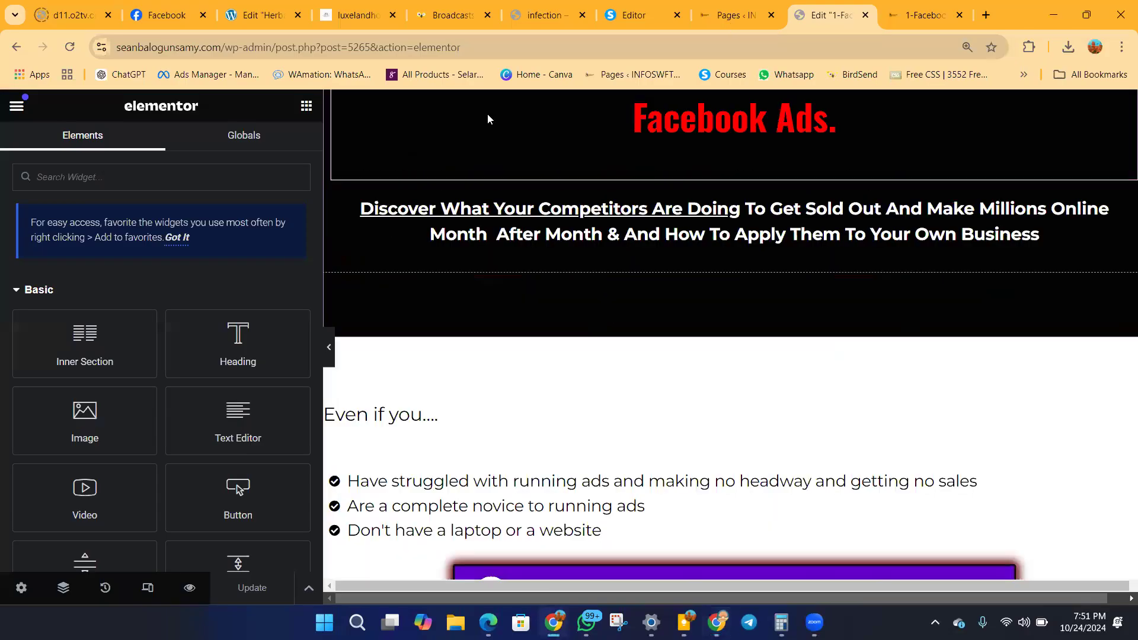
click(636, 16)
scroll(525, 299, down, 10)
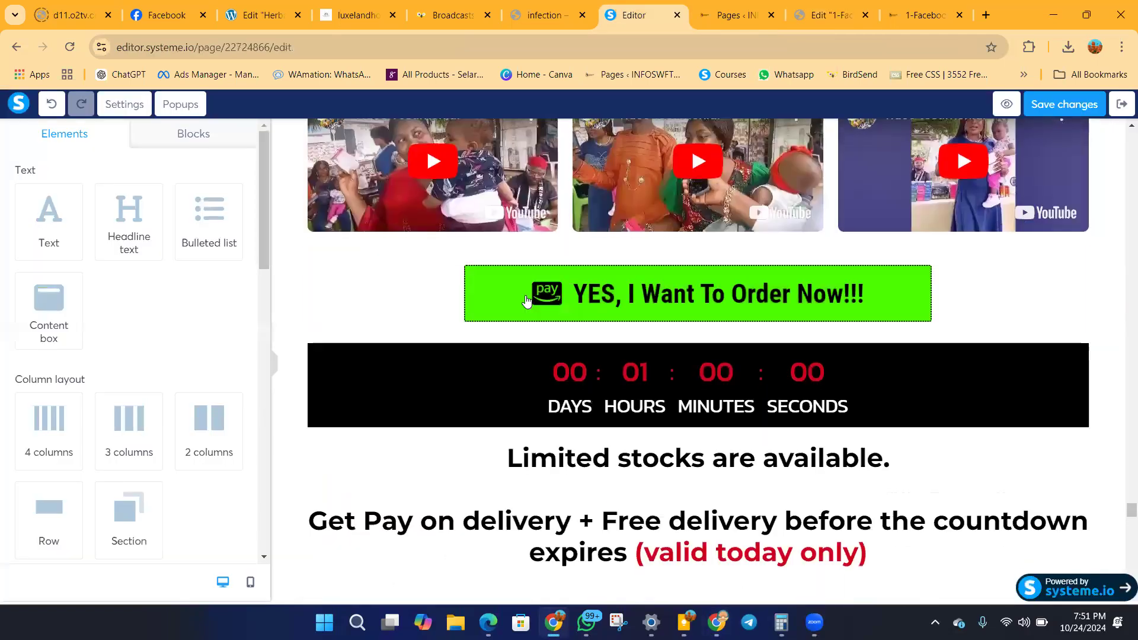
scroll(525, 299, down, 10)
scroll(681, 305, up, 4)
scroll(1019, 393, up, 2)
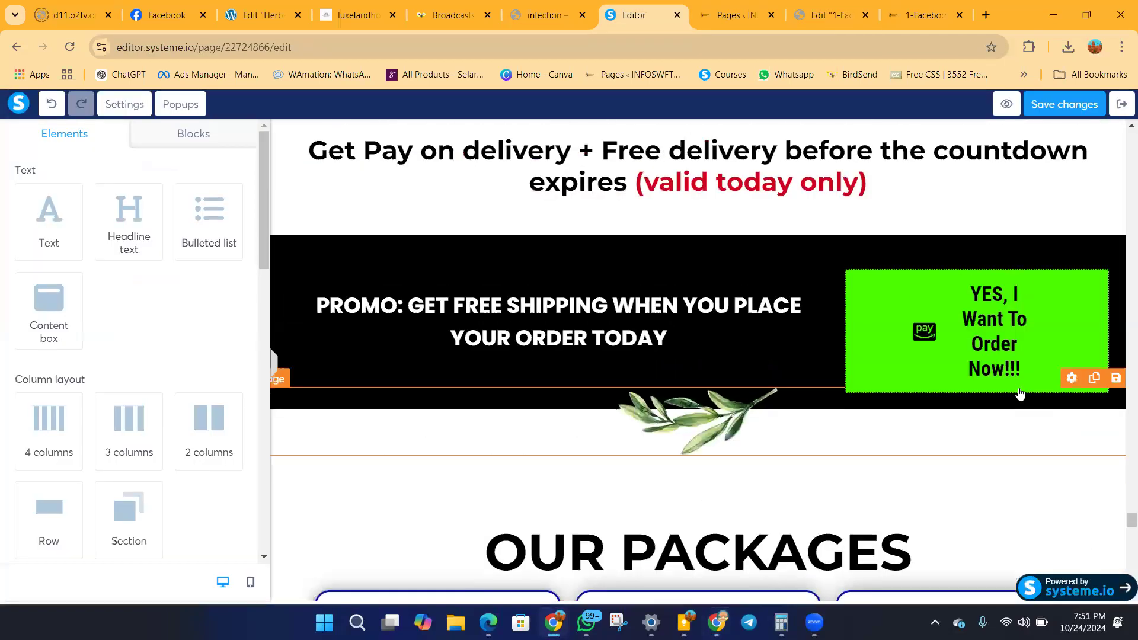
scroll(741, 309, down, 5)
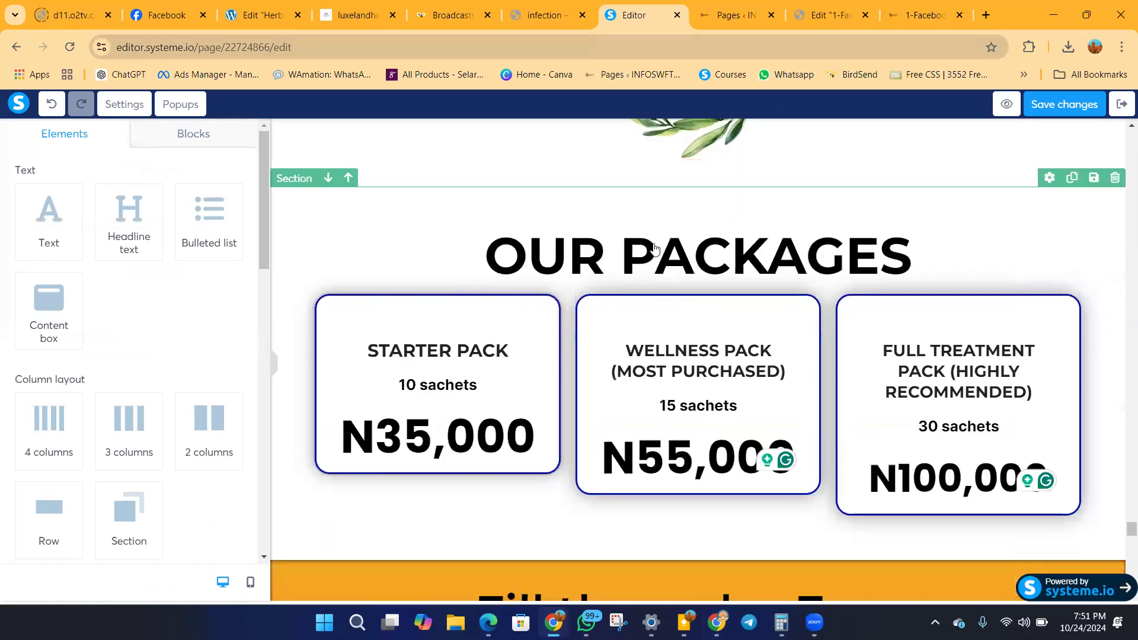
click(719, 624)
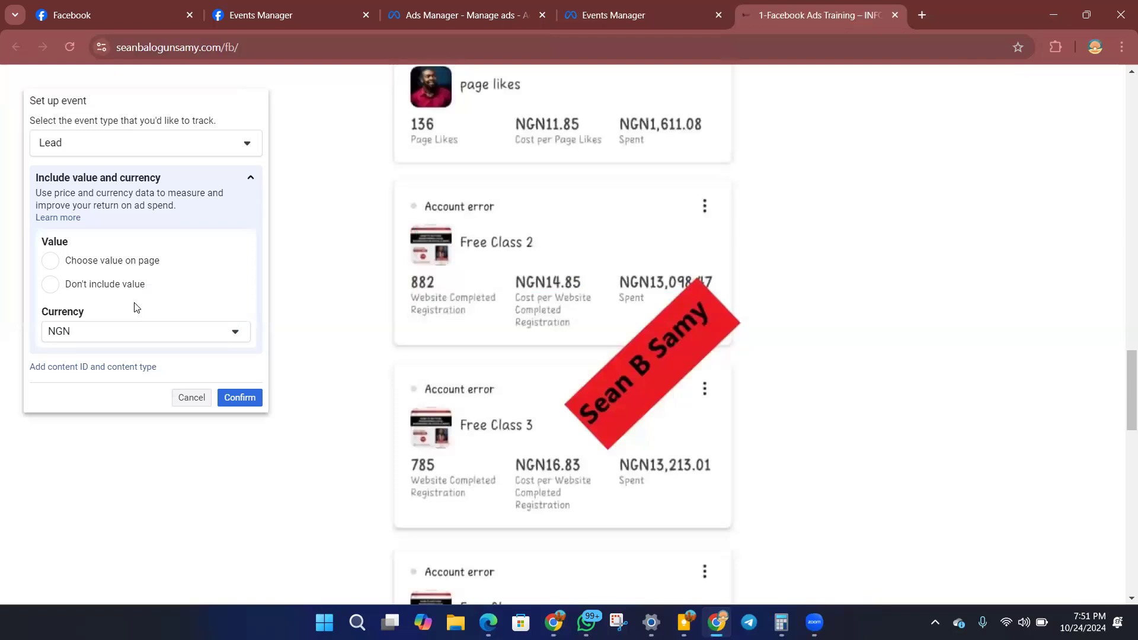
Confirm the Lead event for the join-the-training button with NGN as the currency.
scroll(552, 230, up, 15)
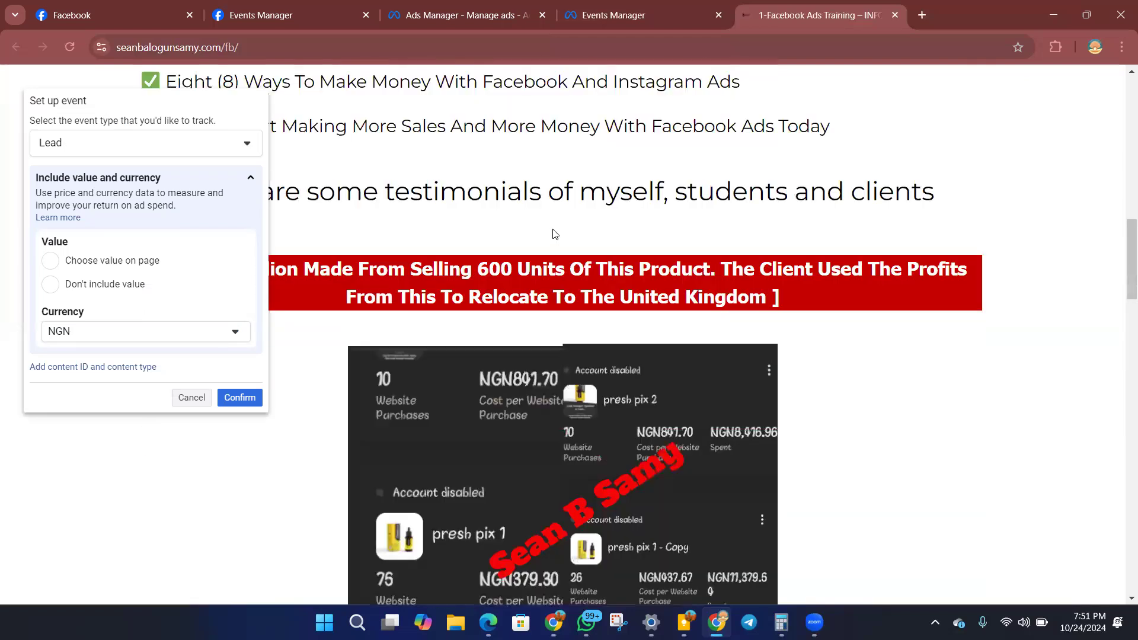
scroll(555, 329, up, 2)
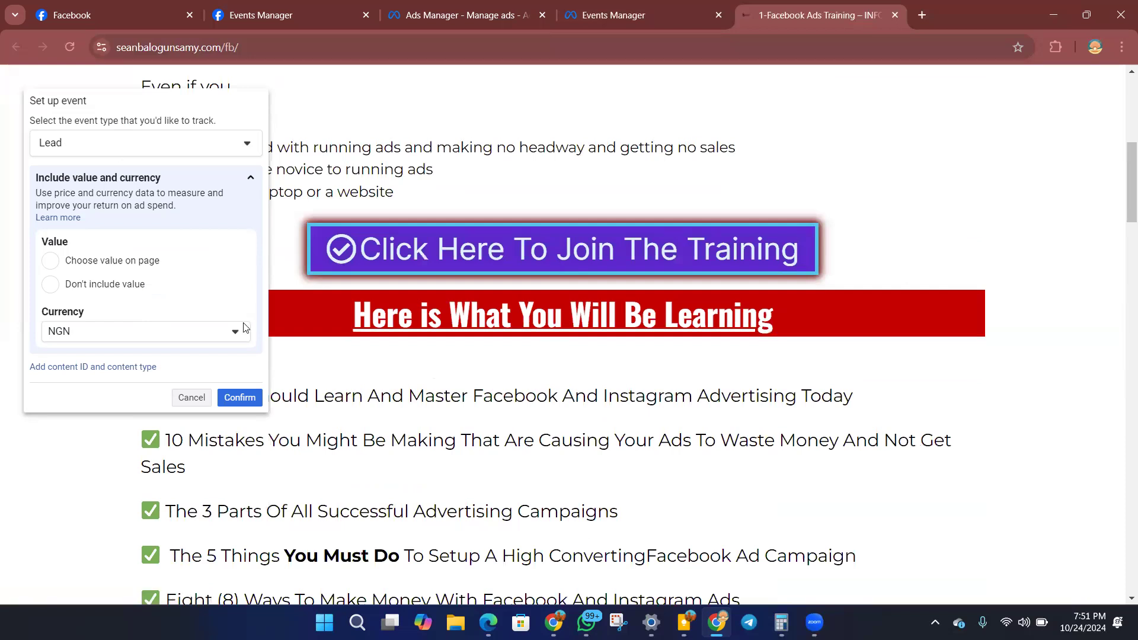
click(238, 400)
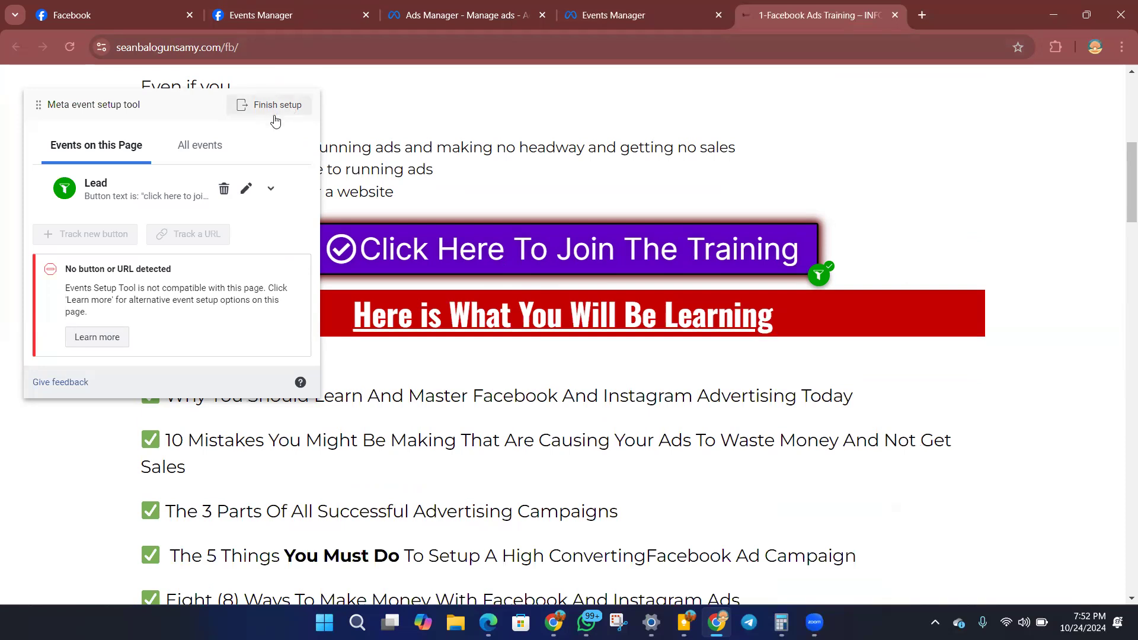
Finish the event setup and skip the feedback survey with the option not to be asked again.
click(281, 108)
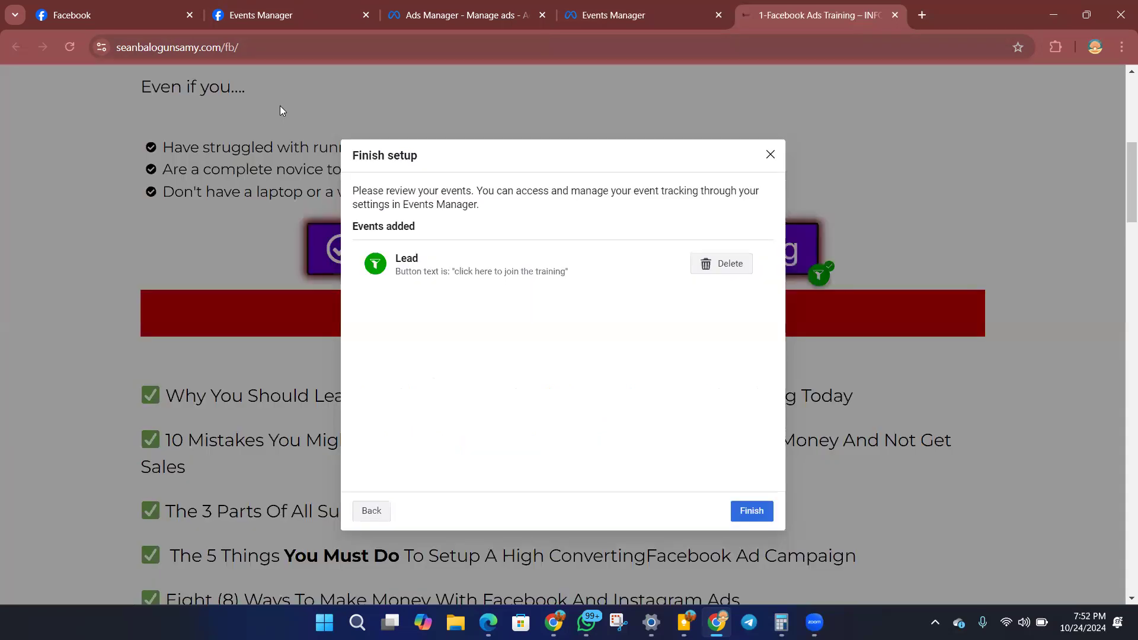
click(751, 510)
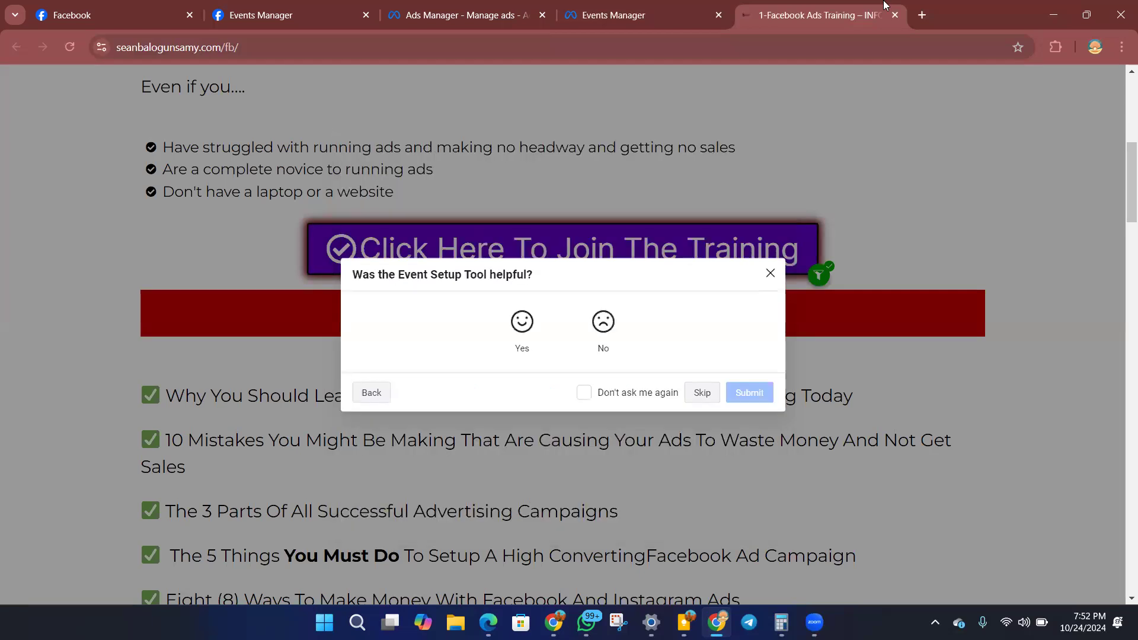
click(584, 393)
click(688, 394)
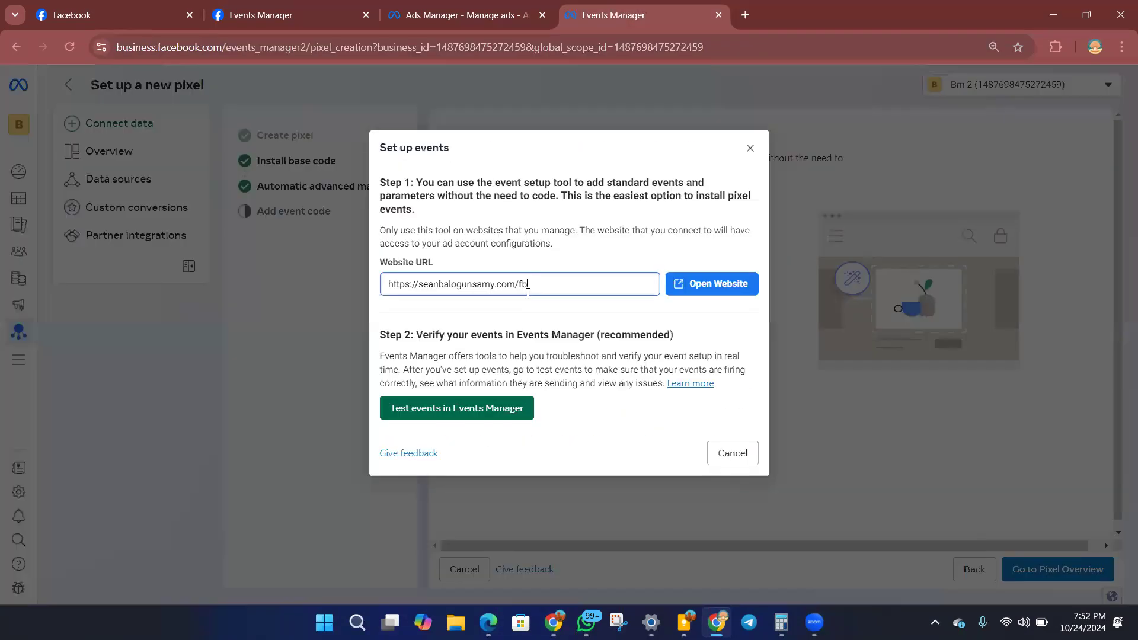
click(750, 148)
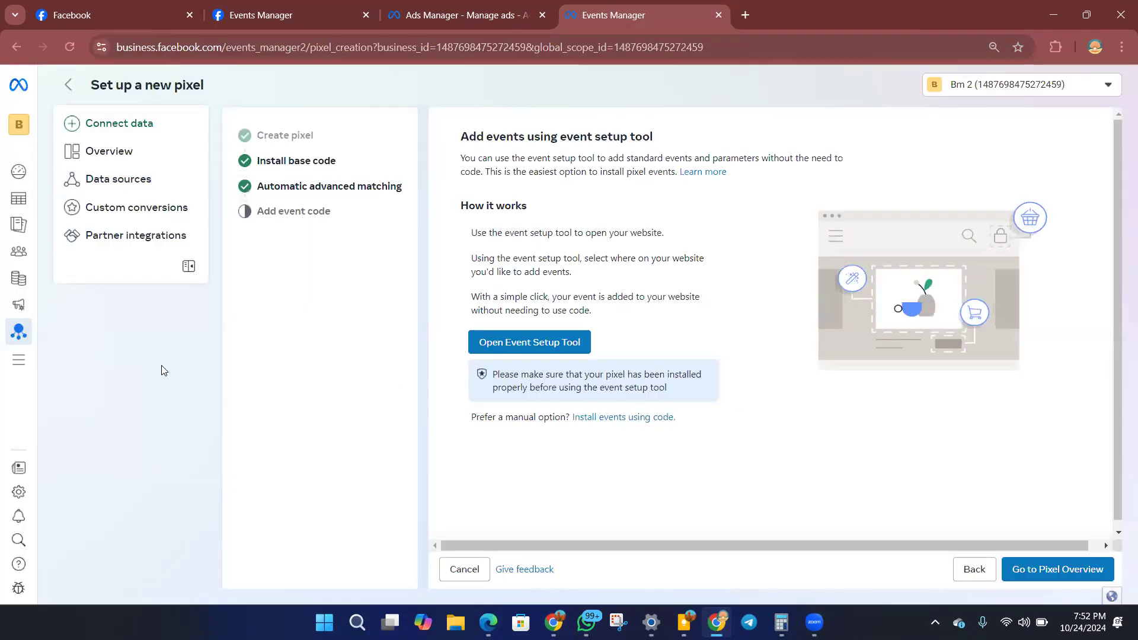
Open the Kardio dataset in the data sources and start its Meta Pixel setup with manual code installation.
click(116, 185)
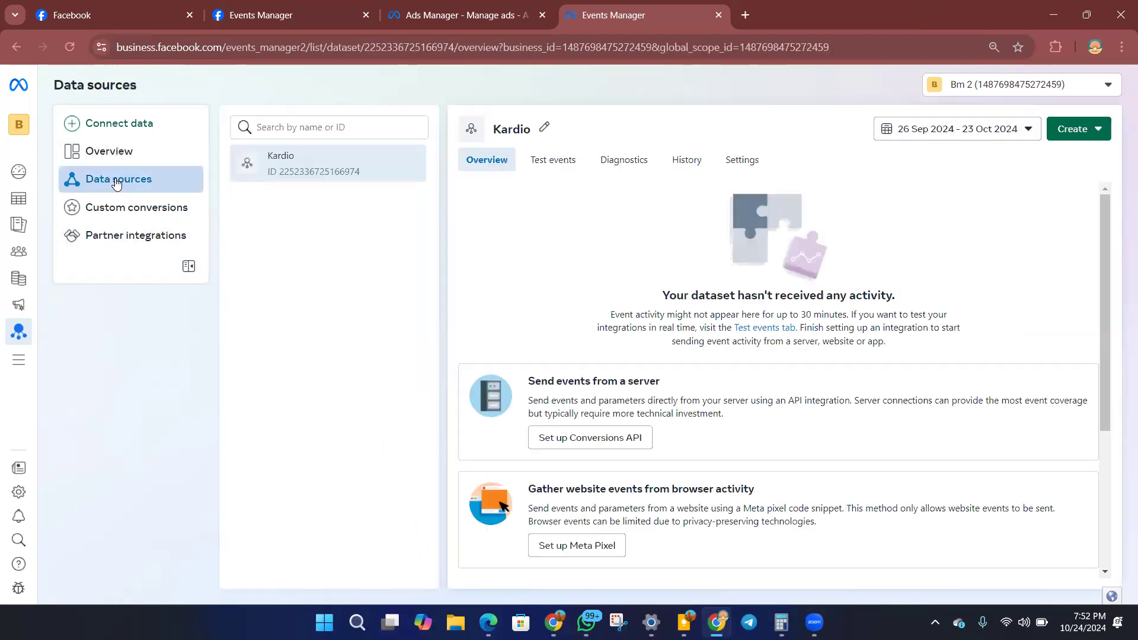
scroll(537, 249, down, 1)
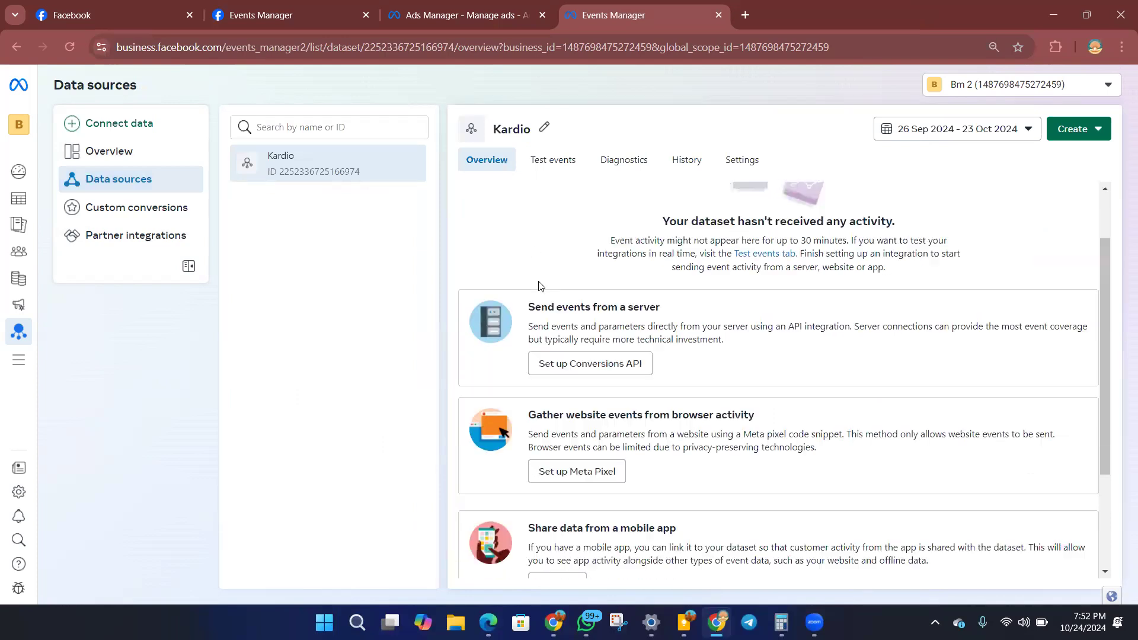
scroll(584, 403, down, 1)
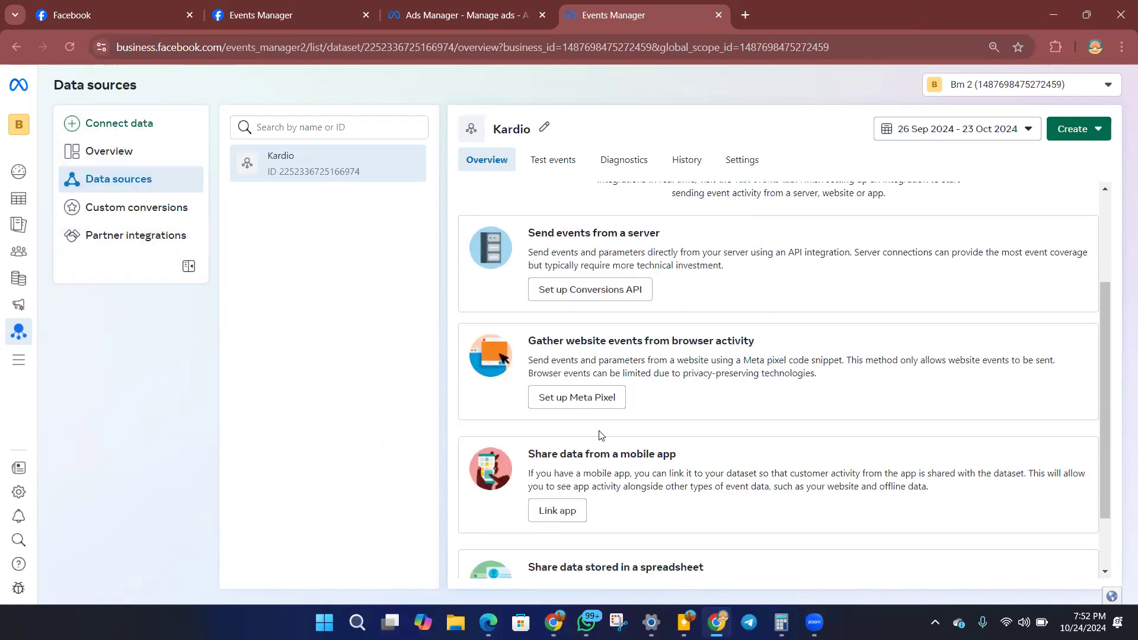
scroll(602, 379, down, 1)
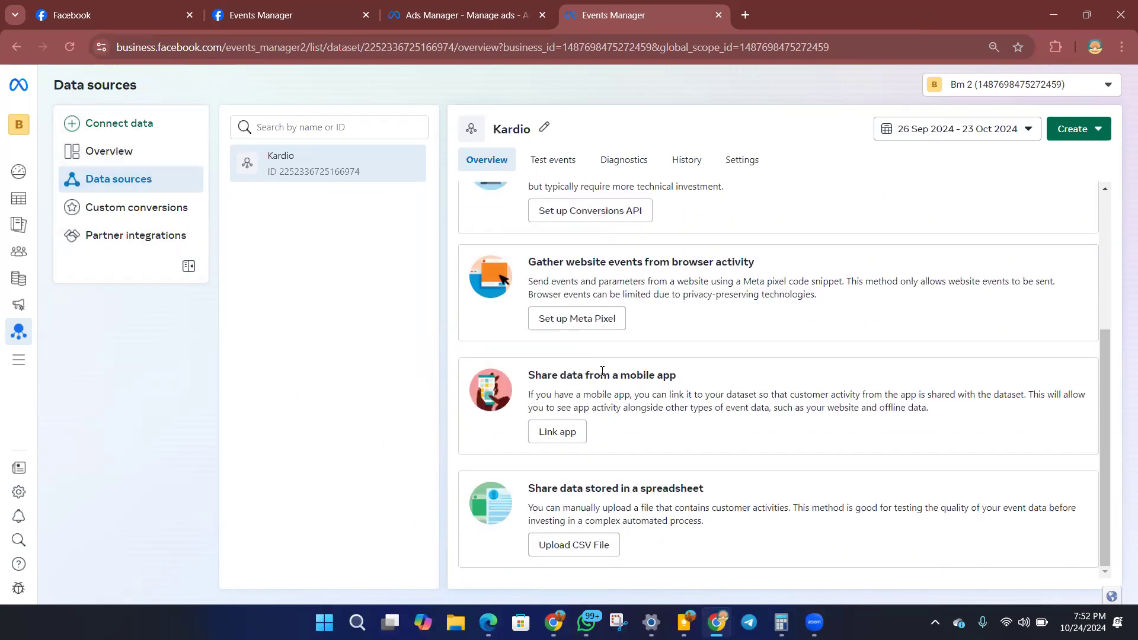
click(587, 321)
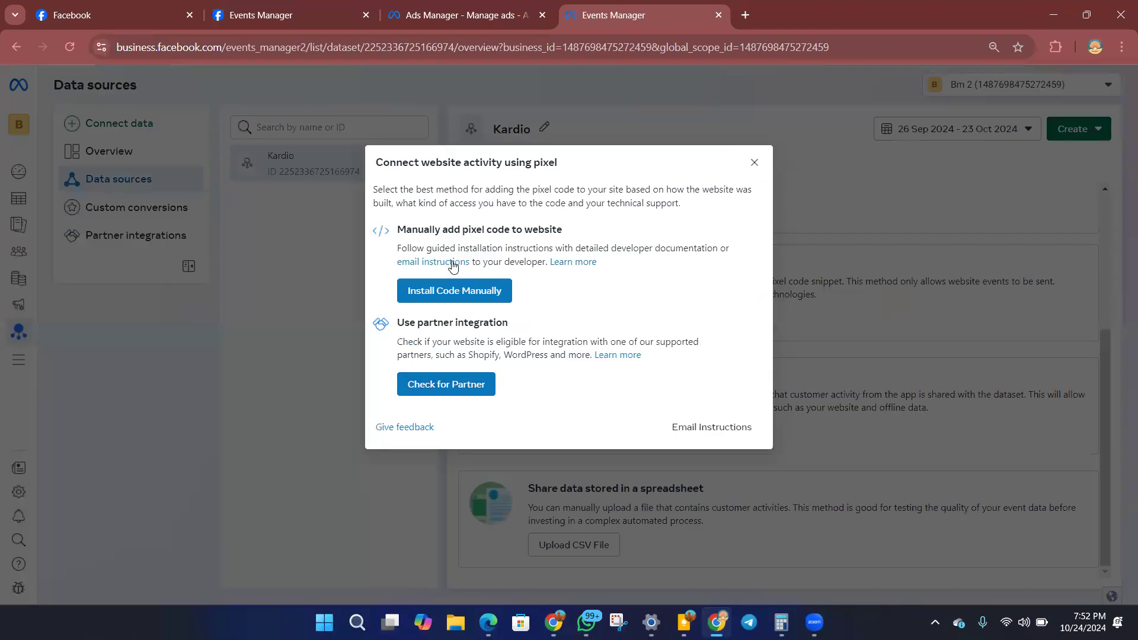
click(454, 298)
Copy the pixel base code and continue past automatic advanced matching to the event setup tool page.
click(526, 336)
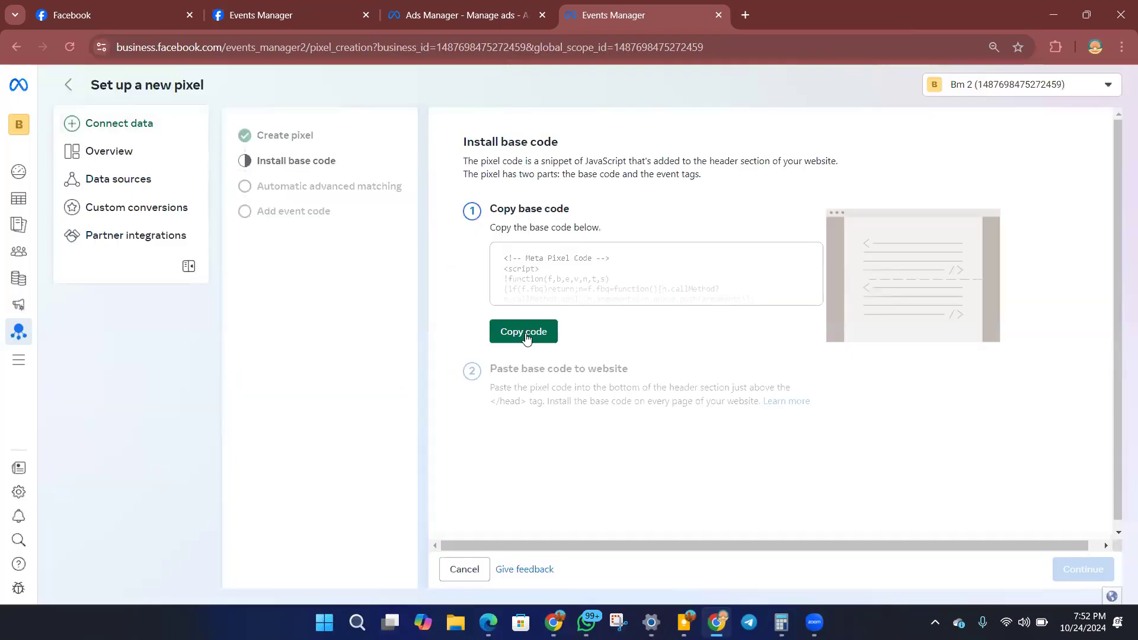
click(1062, 569)
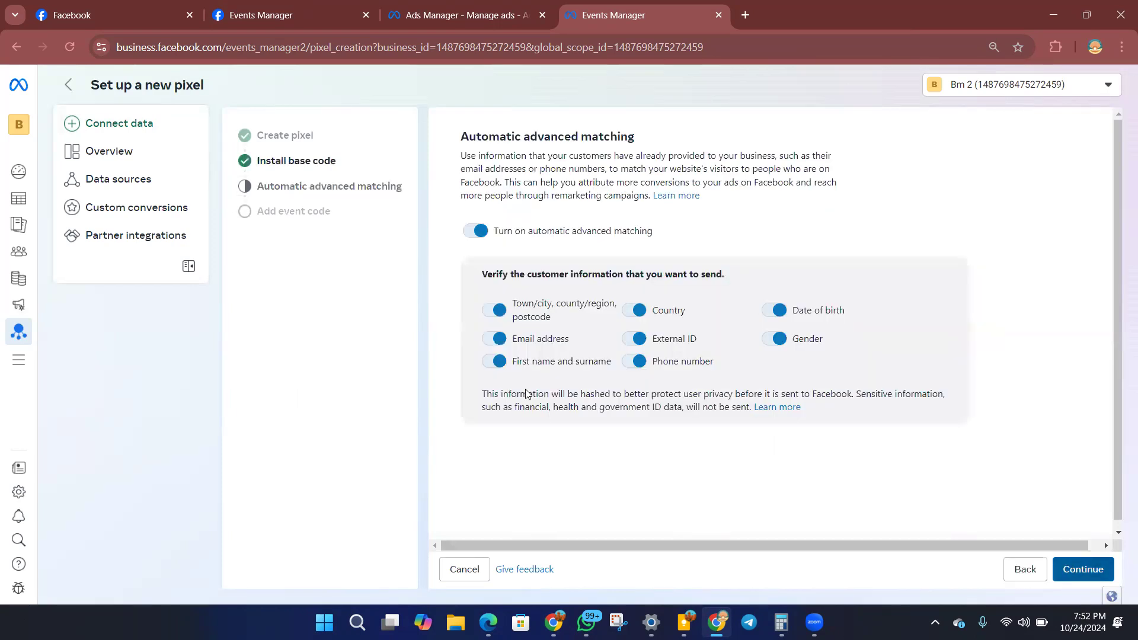
click(1078, 573)
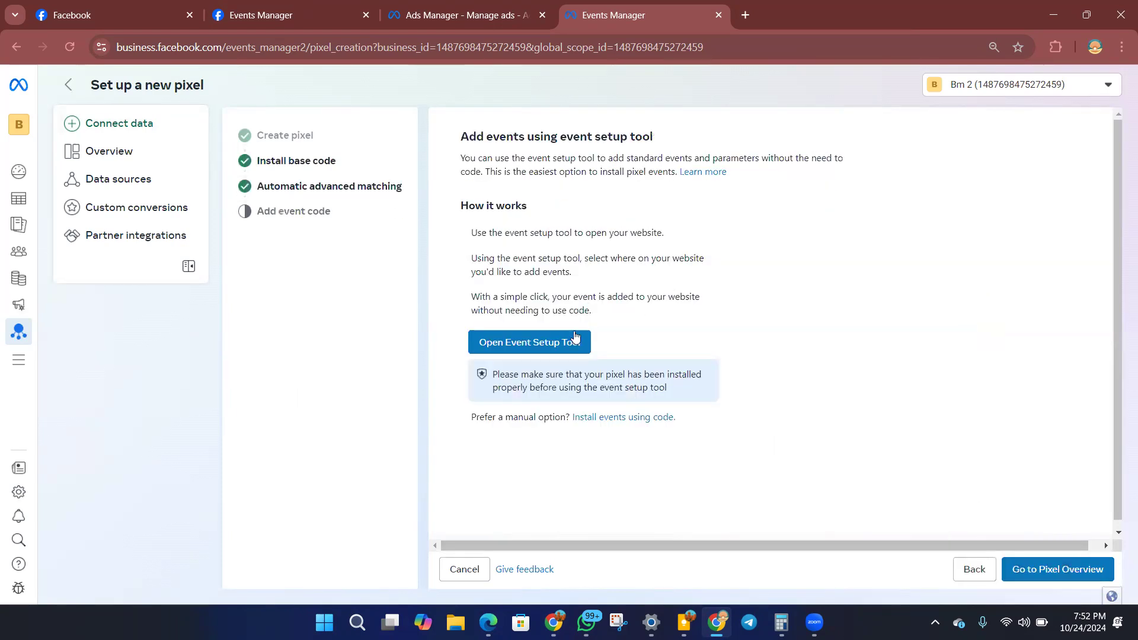
Open the event setup tool's website prompt and copy the training page's base URL ending in /fb/, without its preview parameters.
click(520, 350)
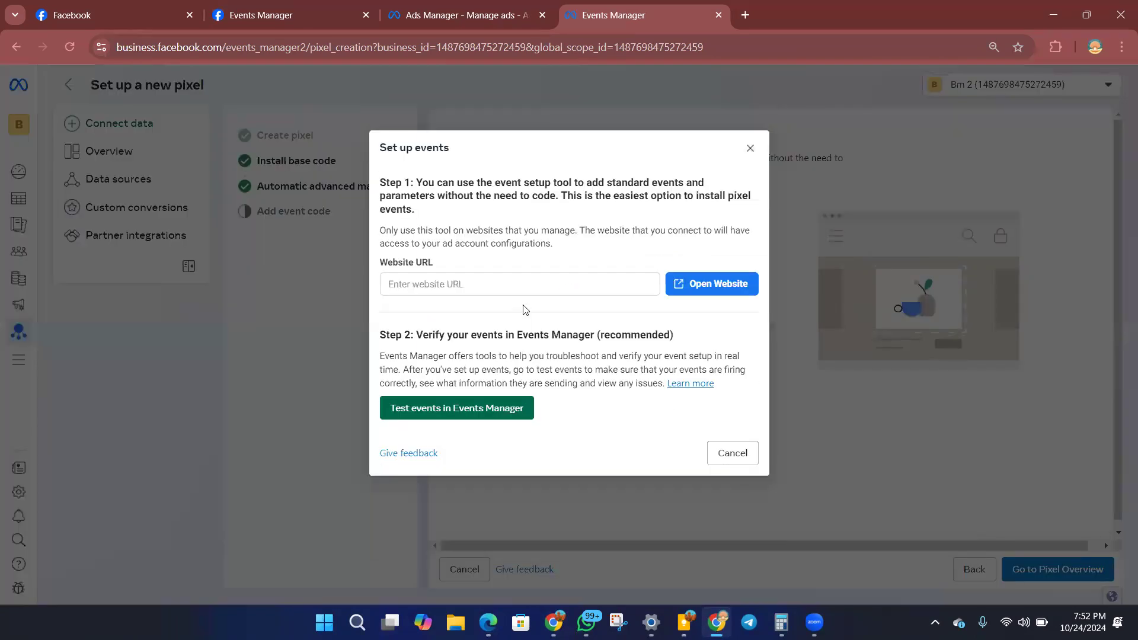
click(554, 623)
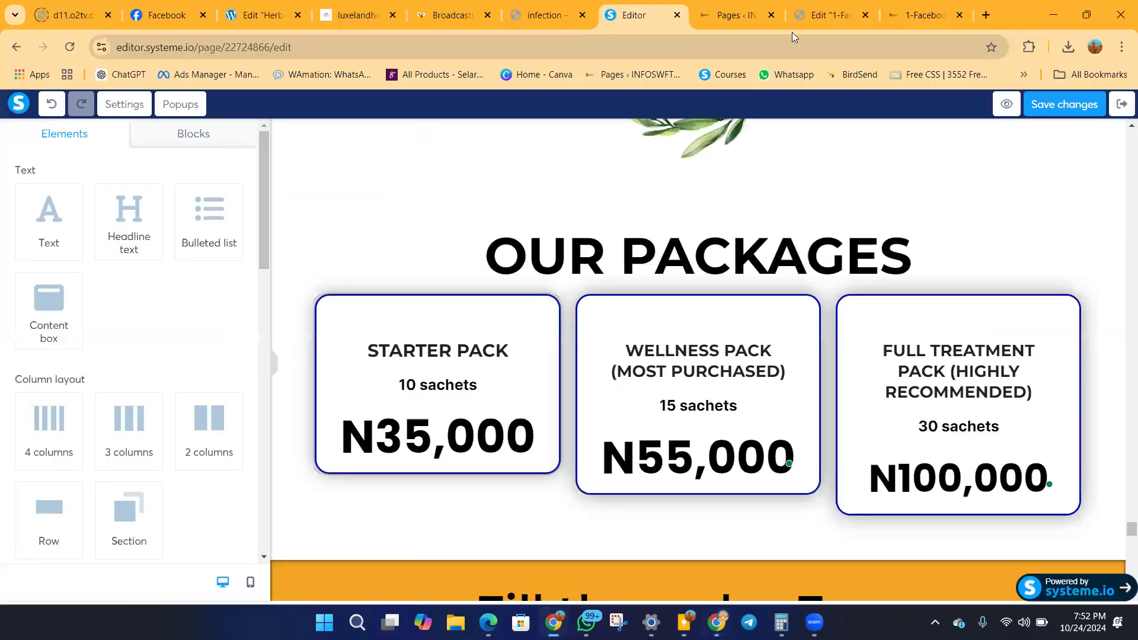
click(918, 17)
drag(239, 49, 143, 61)
right_click(153, 56)
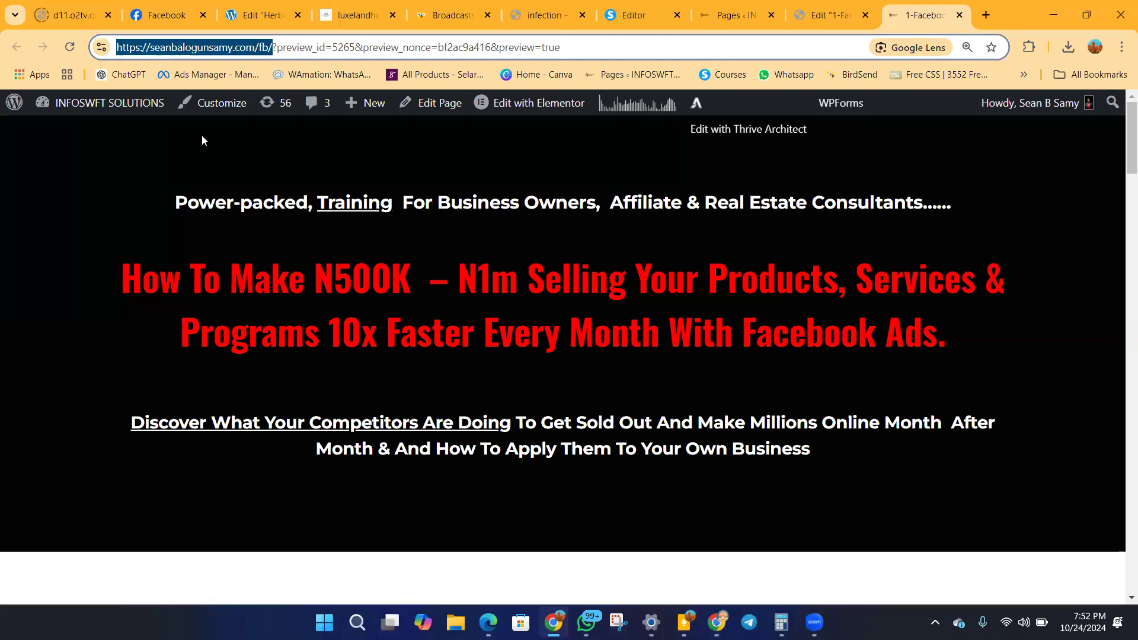
click(217, 198)
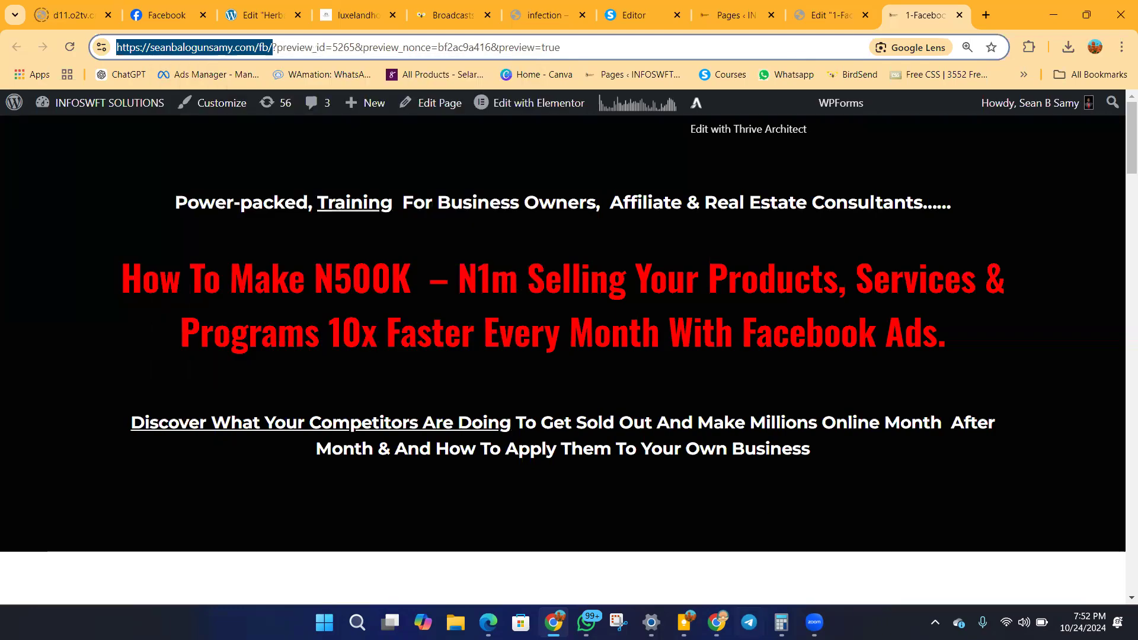
Paste the training page's address as the website URL and open the site with the event setup tool.
click(716, 623)
click(479, 284)
right_click(469, 282)
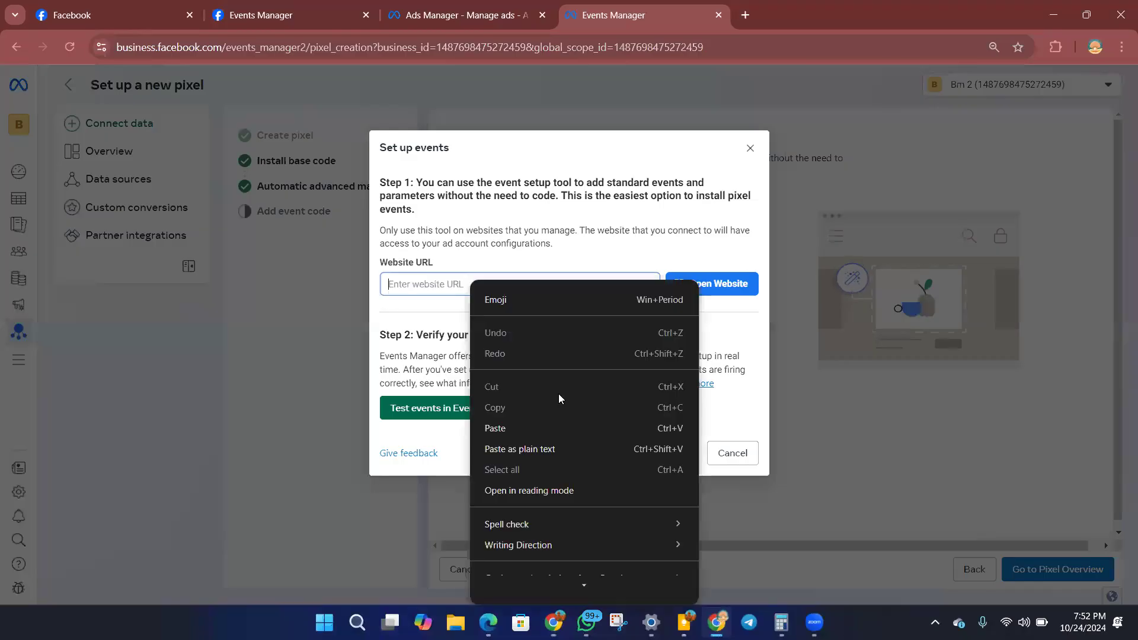
click(512, 428)
click(700, 285)
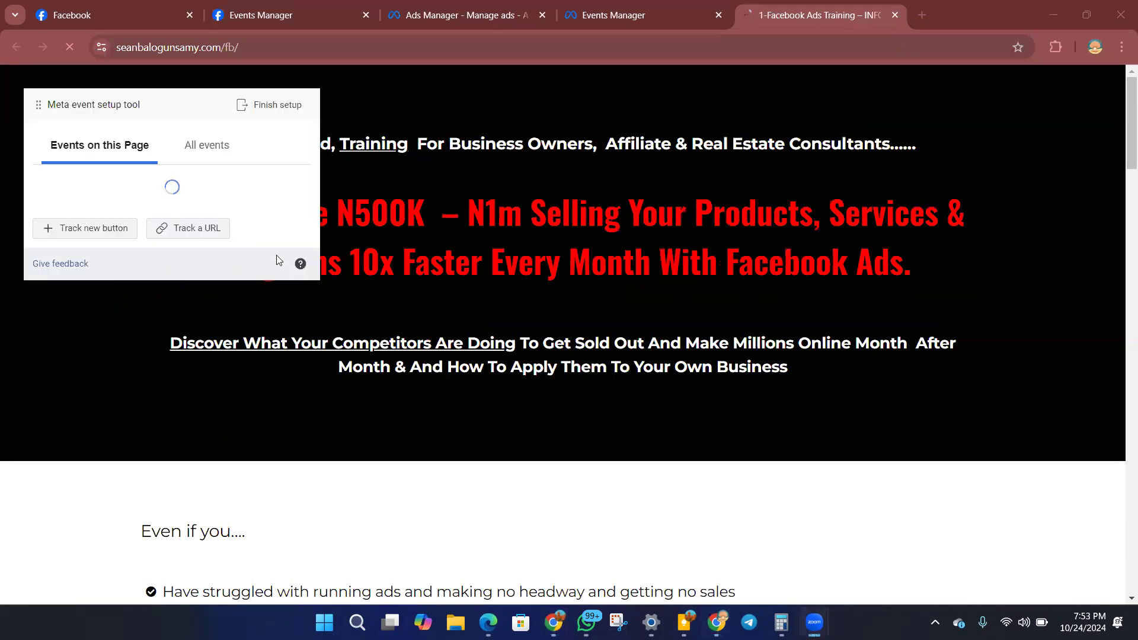
click(1063, 330)
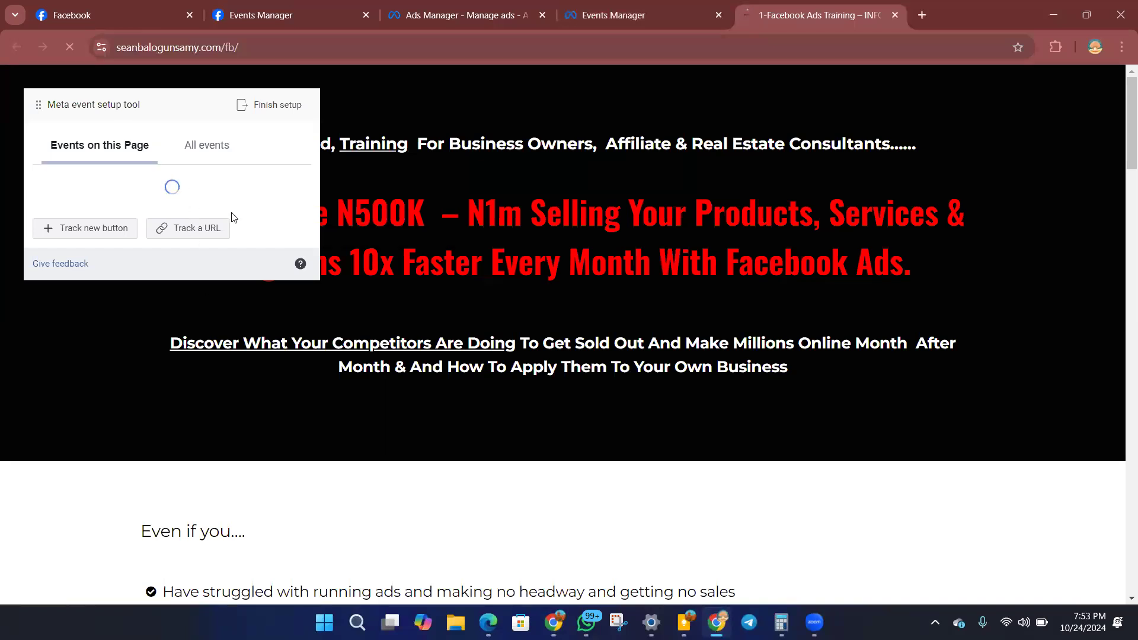
Examine the existing Lead event on the join-the-training button at a larger page zoom.
scroll(246, 278, down, 5)
scroll(316, 281, down, 3)
scroll(317, 281, up, 3)
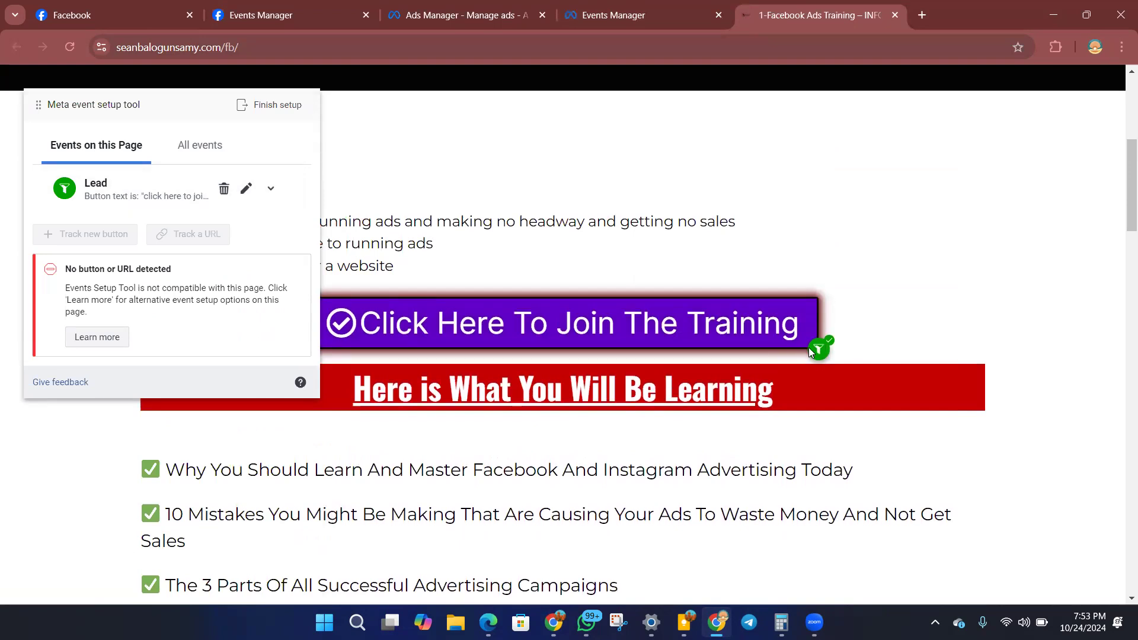
click(1122, 48)
click(1081, 377)
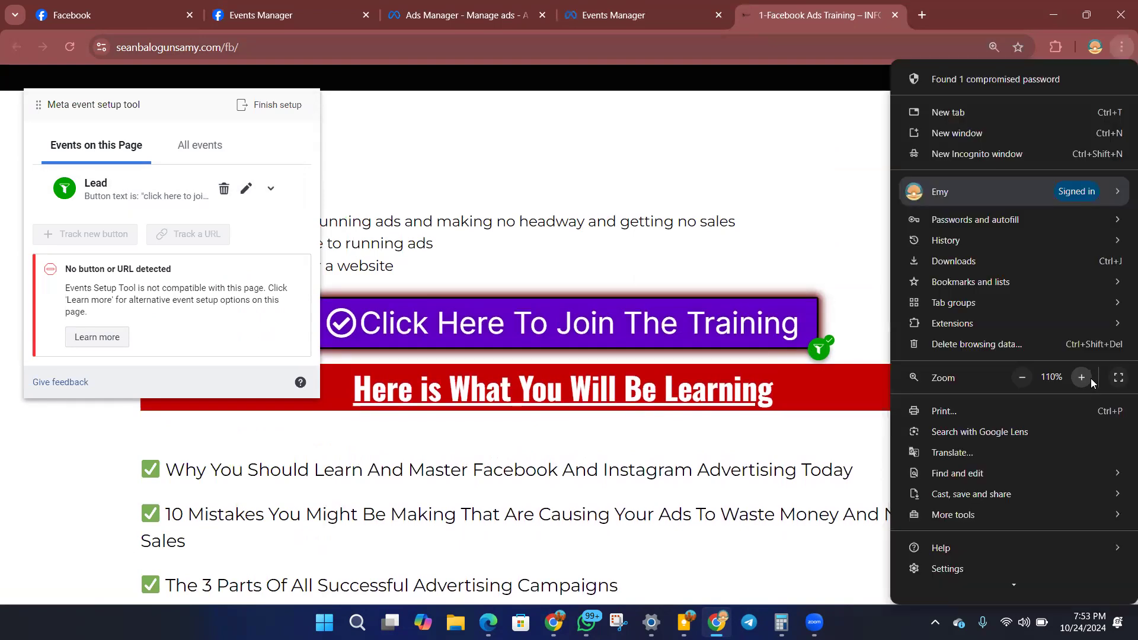
click(1081, 378)
click(883, 422)
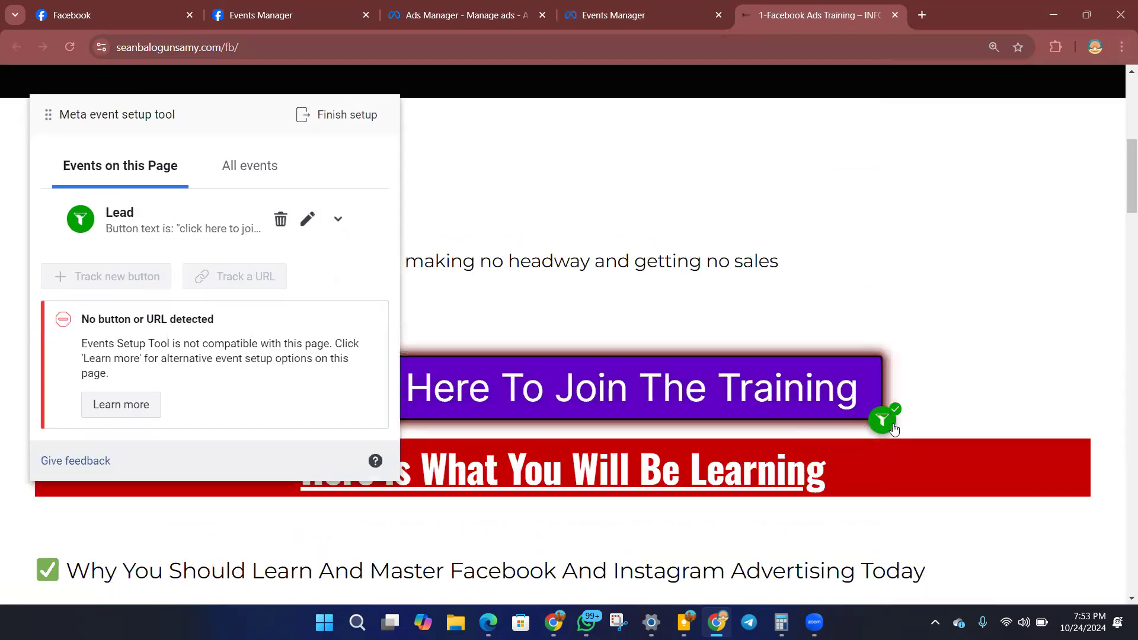
Finish the event setup without adding events and close the Set up events dialog.
click(355, 116)
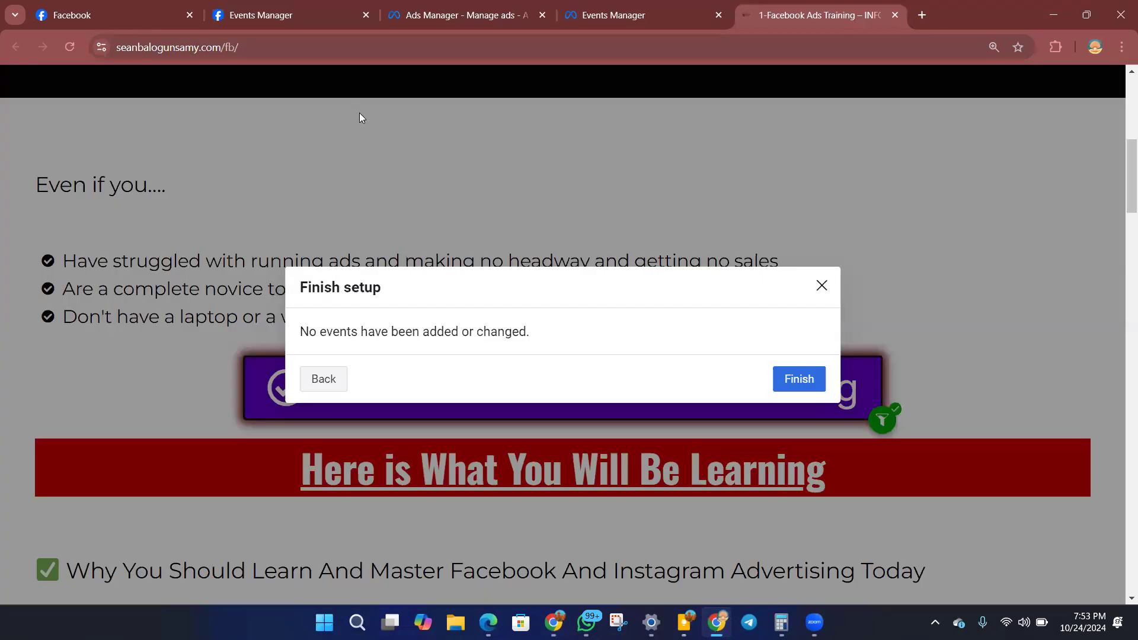
click(819, 382)
click(740, 409)
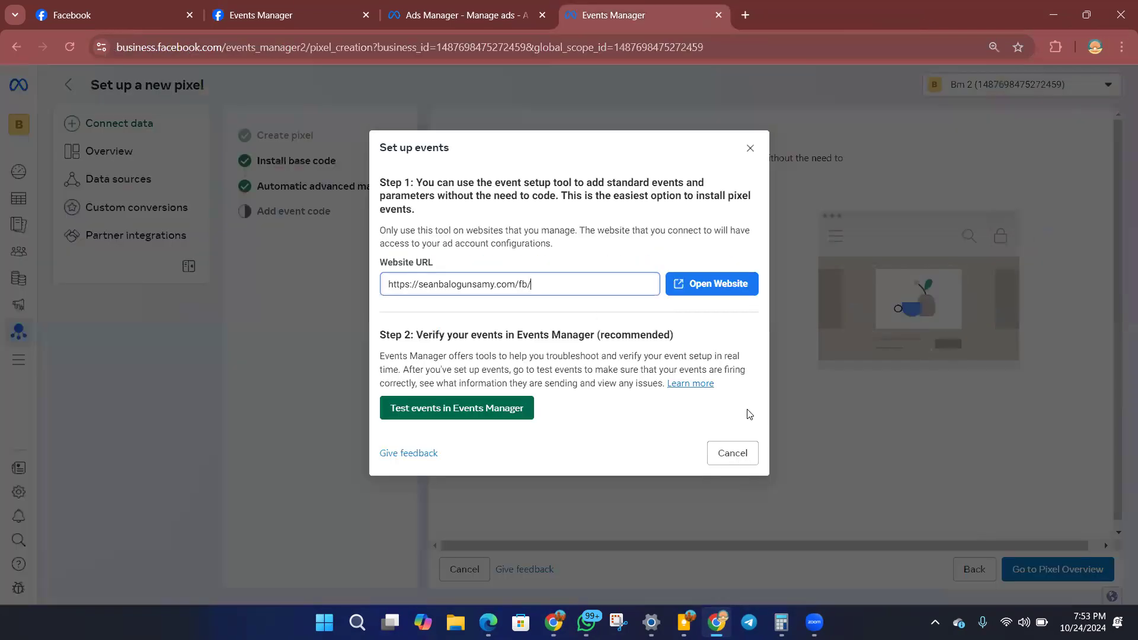
click(750, 148)
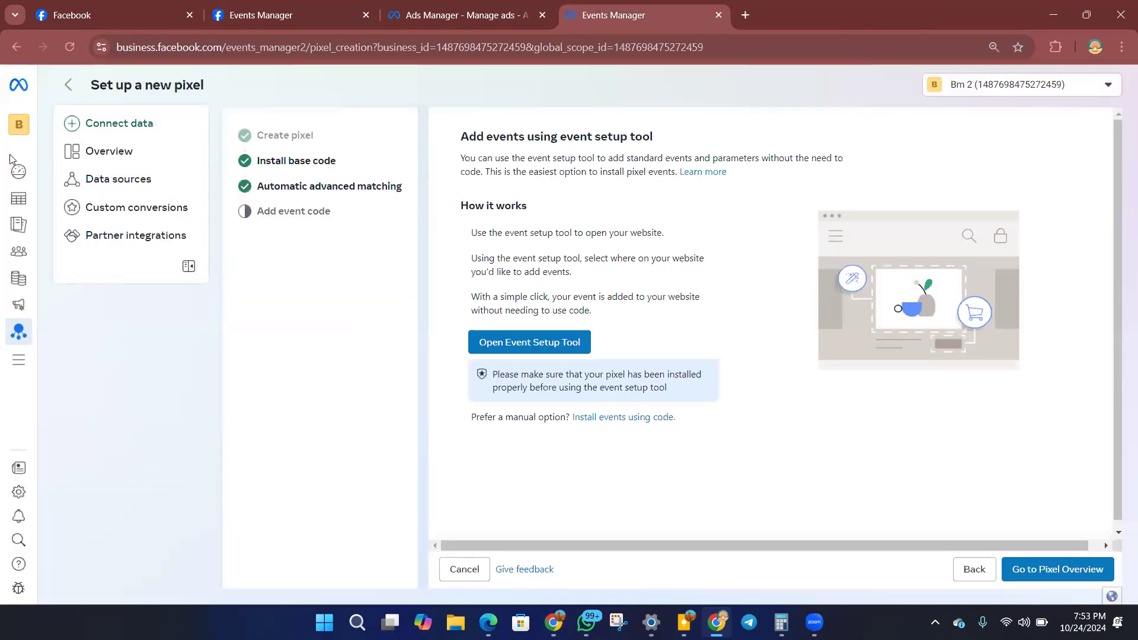
Go to the Campaigns page of Ads Manager and return from there to the Events Manager overview.
mouse_move(18, 267)
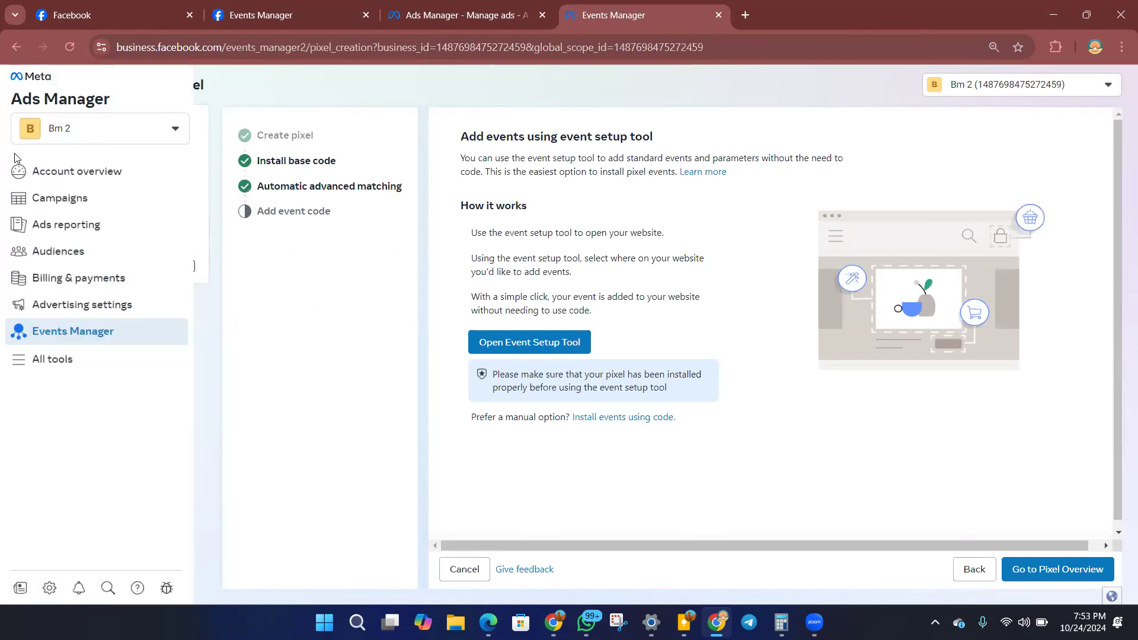
click(57, 207)
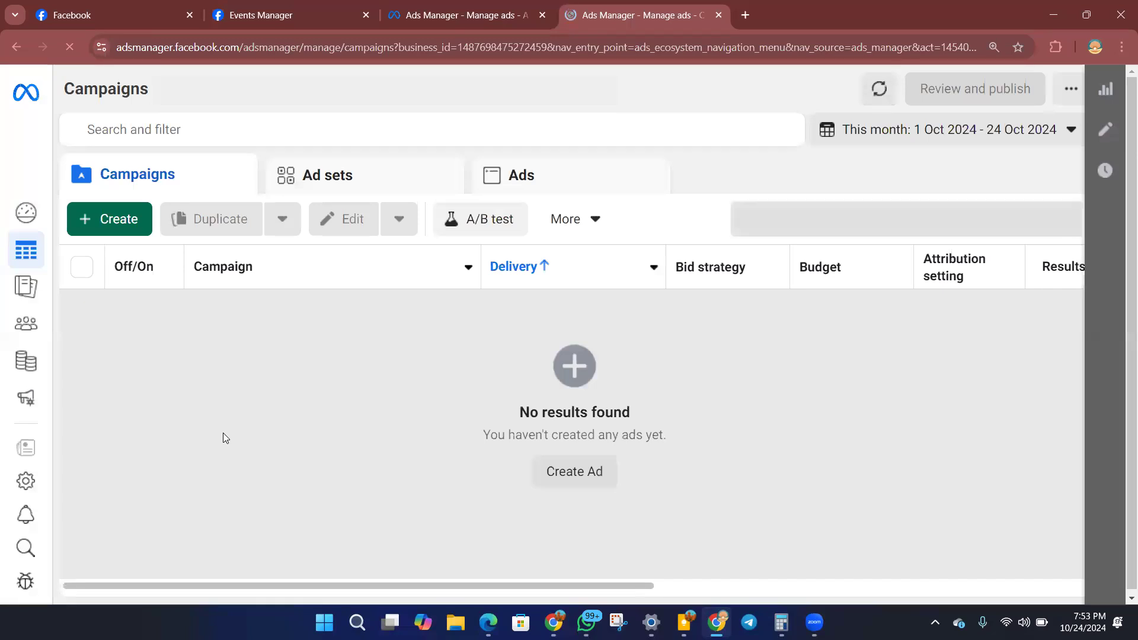
mouse_move(3, 228)
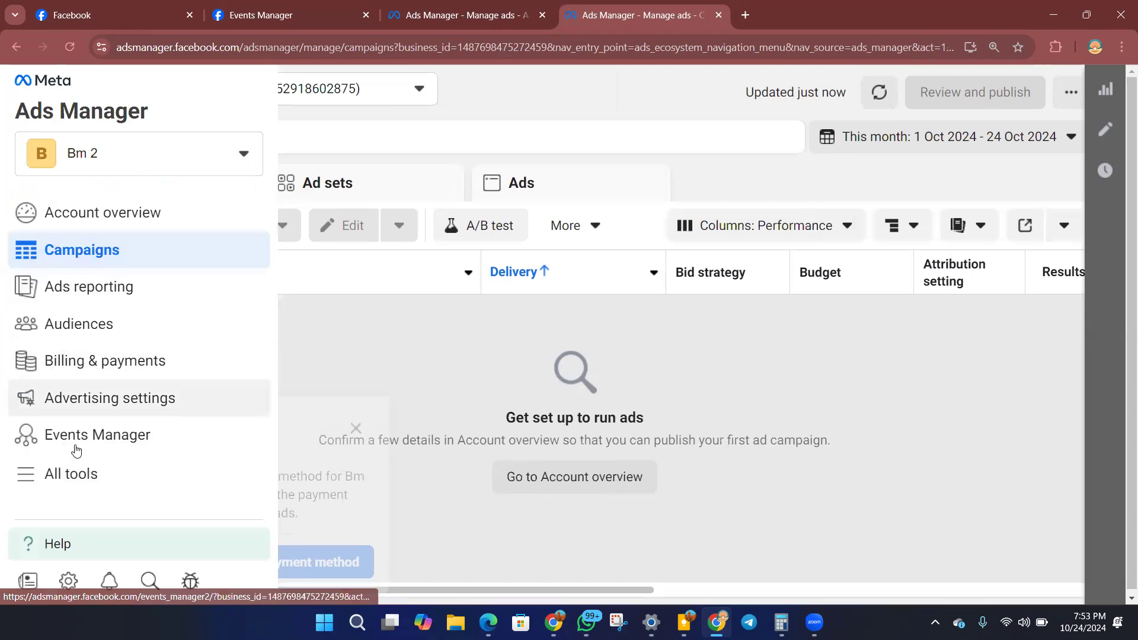
click(97, 439)
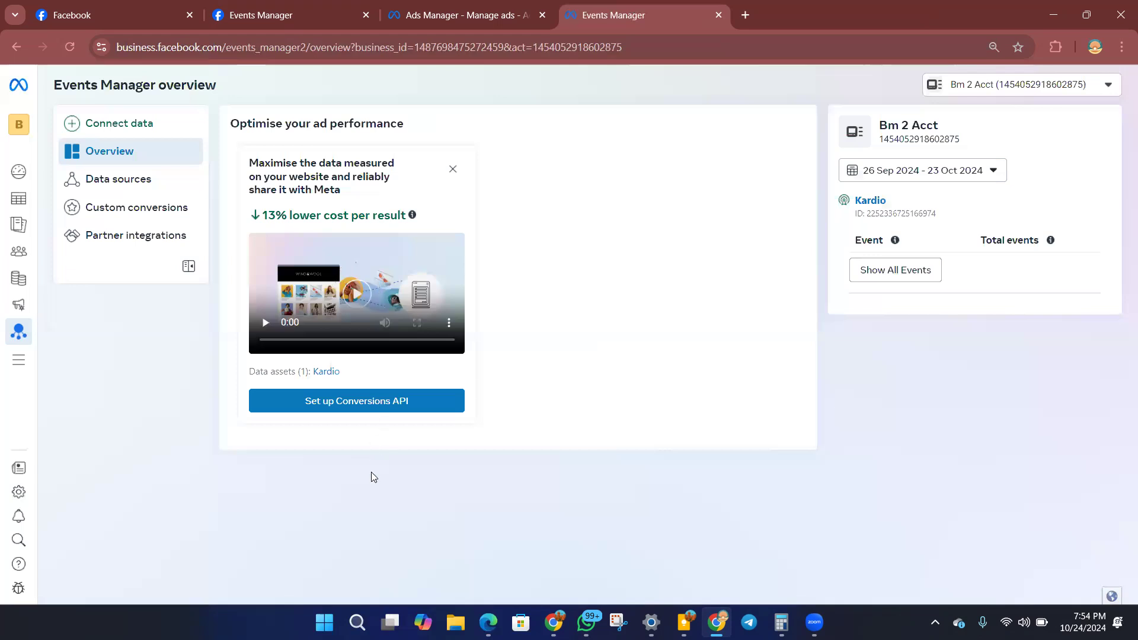
Ignore the Conversions API recommendation task and open the Kardio dataset in the data sources.
click(453, 169)
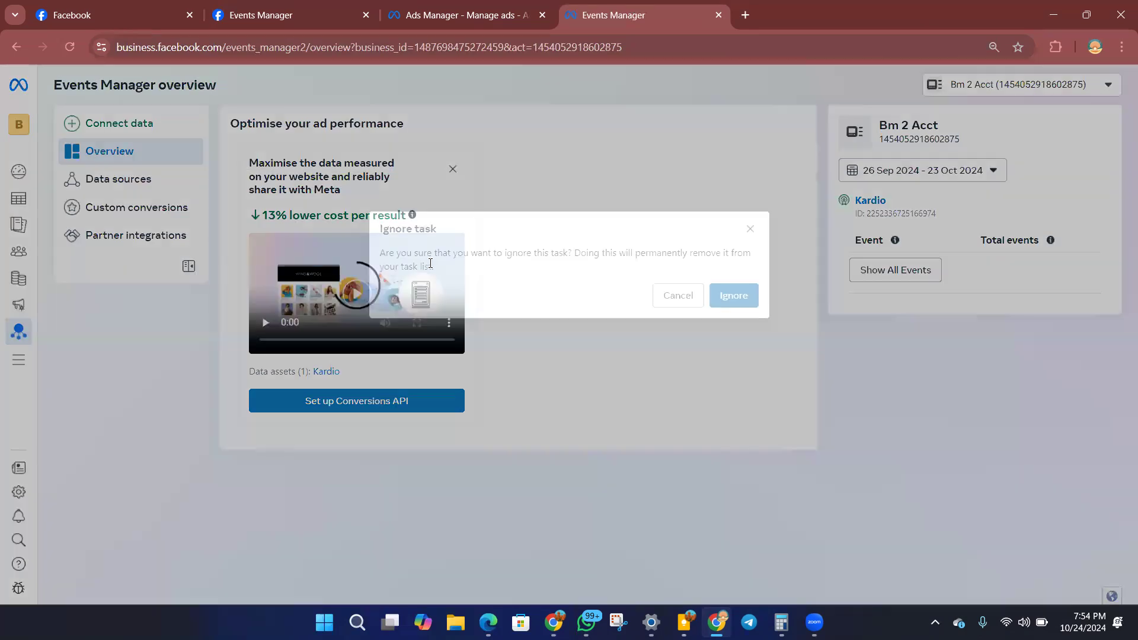
click(723, 300)
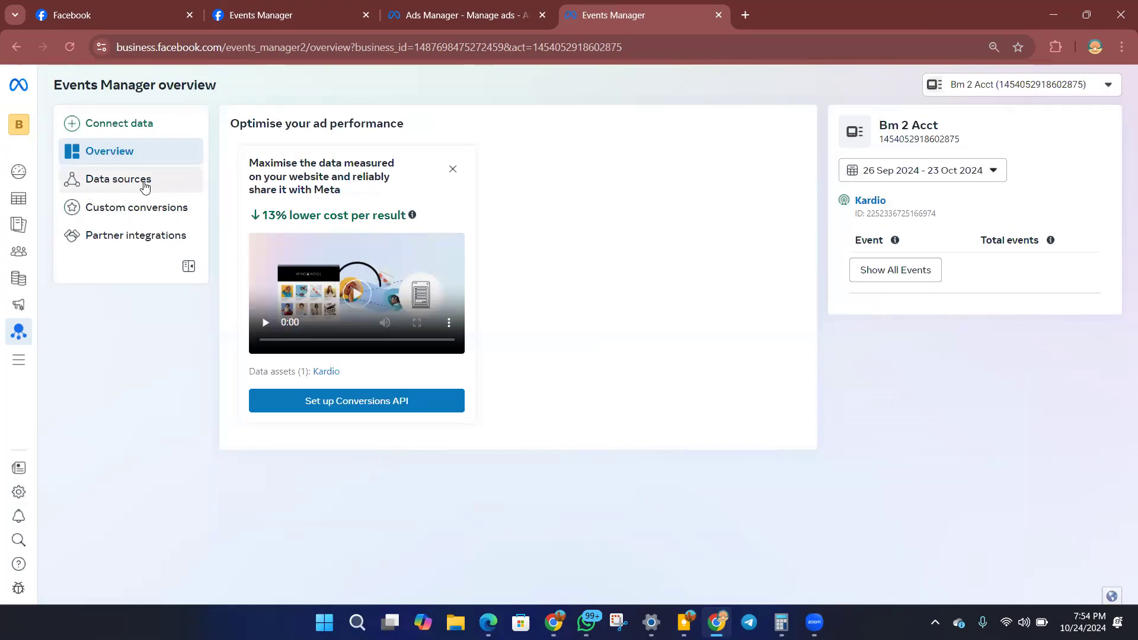
click(146, 187)
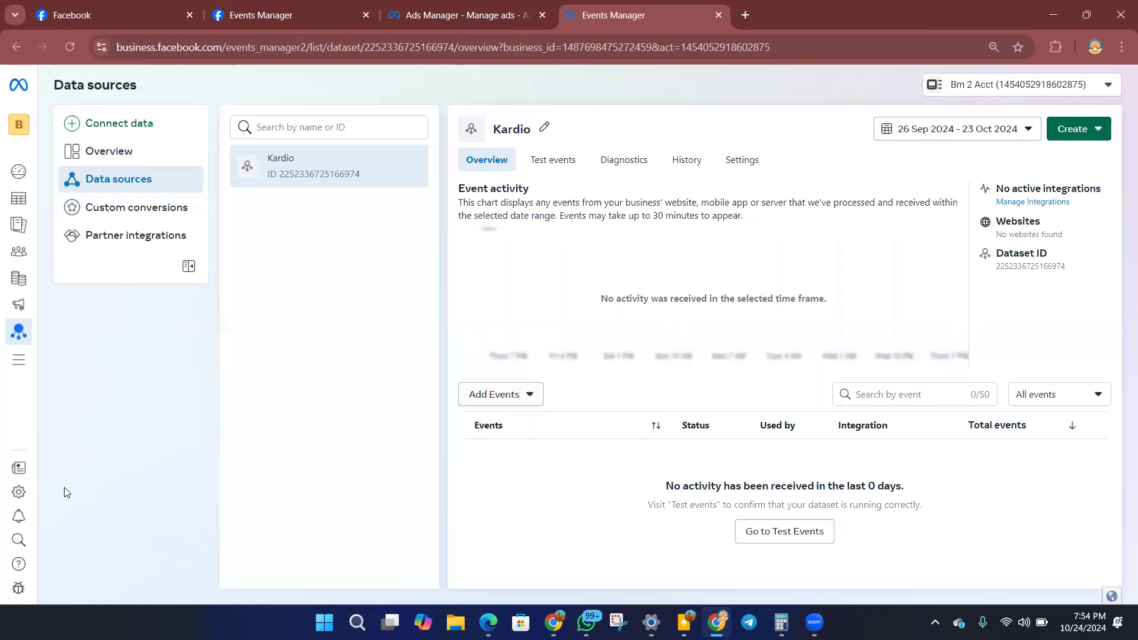
Switch to the Elementor page editor and check the pixel base code in the HTML widget against the Kardio dataset in Events Manager.
click(553, 622)
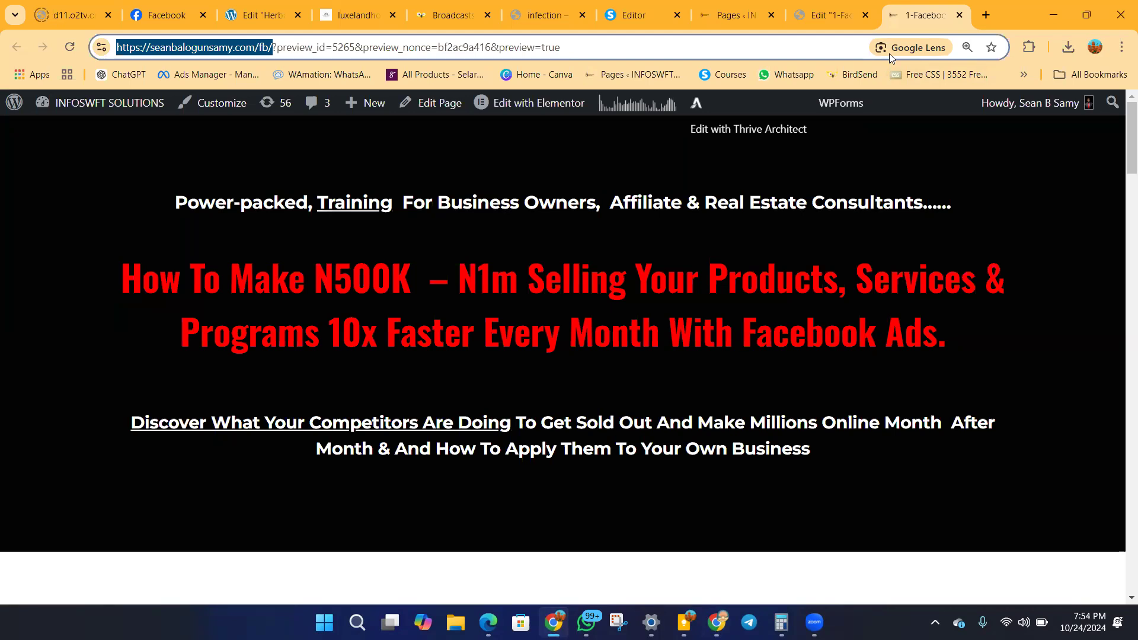
click(830, 16)
scroll(569, 366, down, 13)
scroll(587, 362, down, 10)
scroll(603, 351, down, 10)
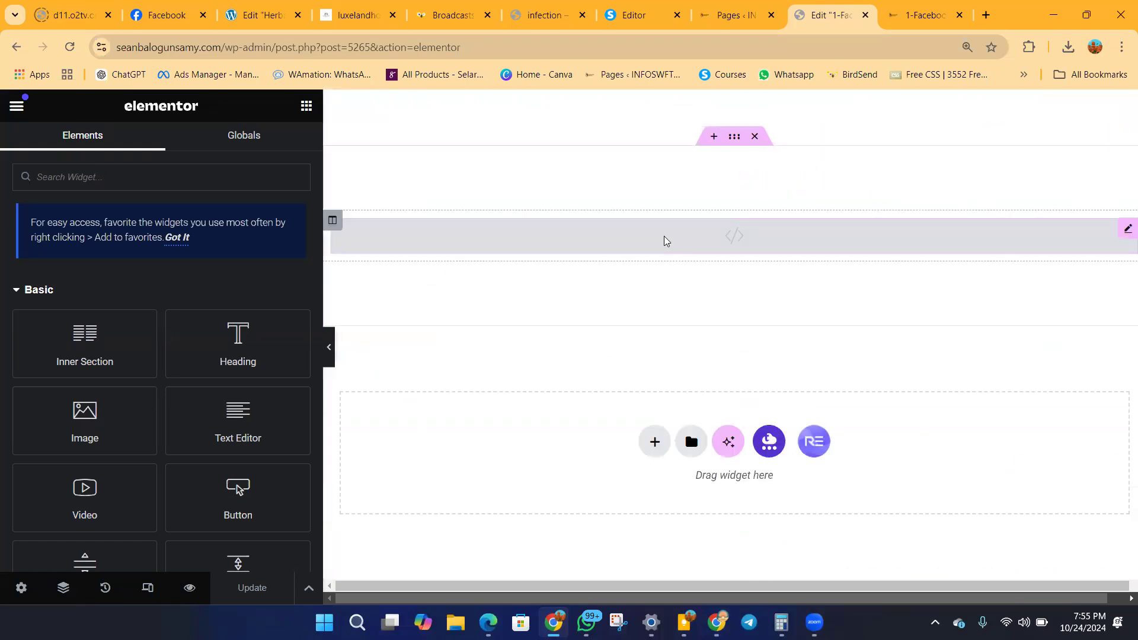
click(667, 240)
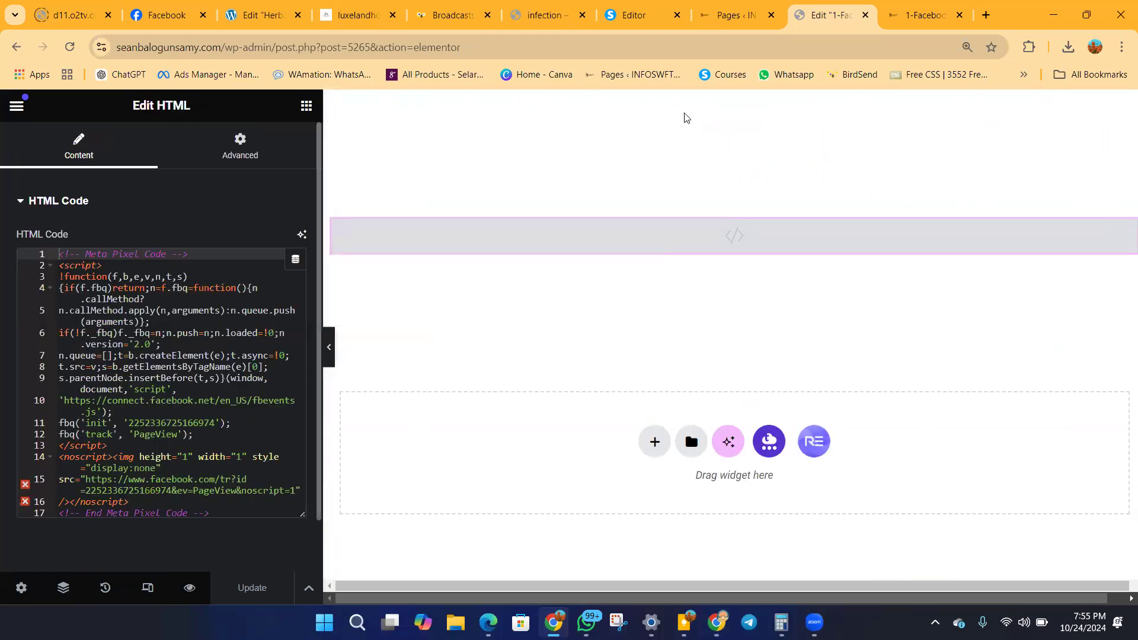
click(717, 622)
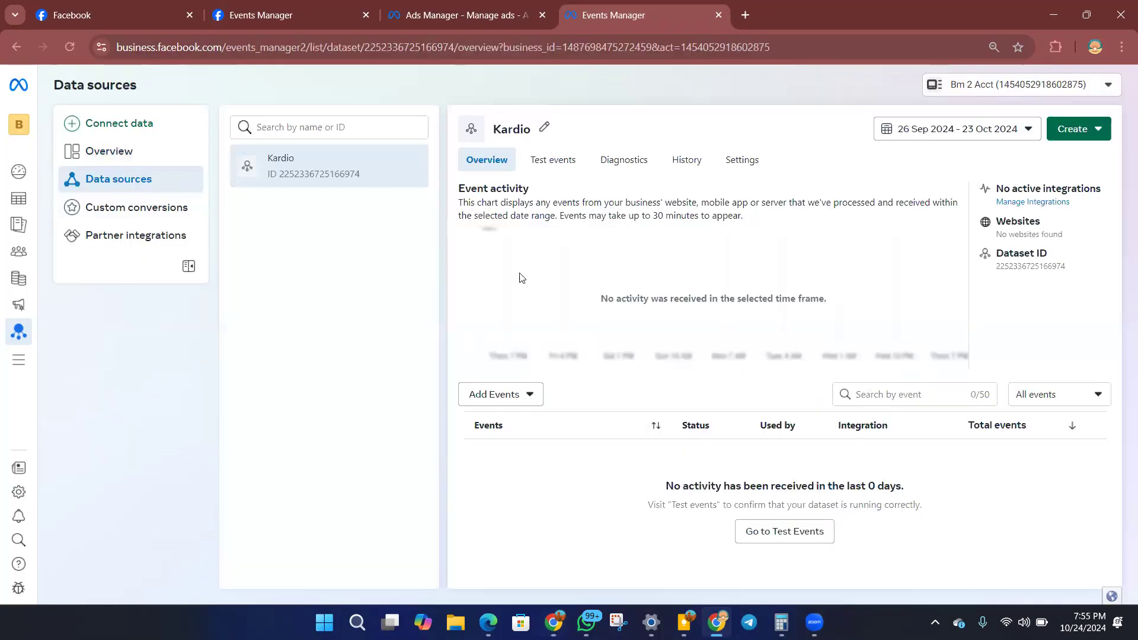
click(553, 622)
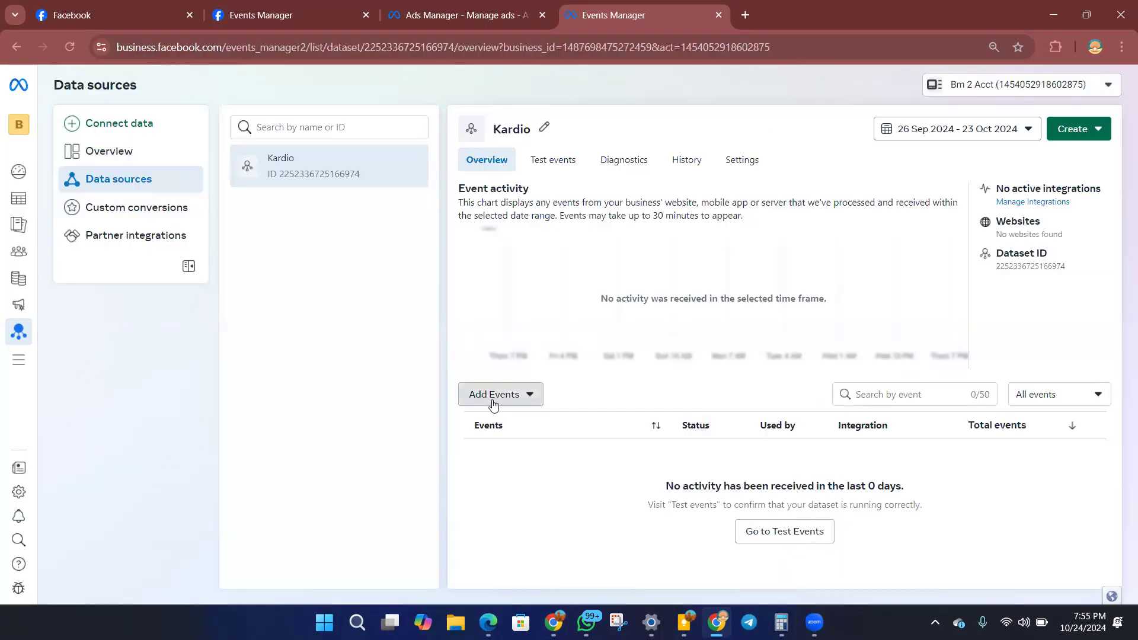
click(492, 400)
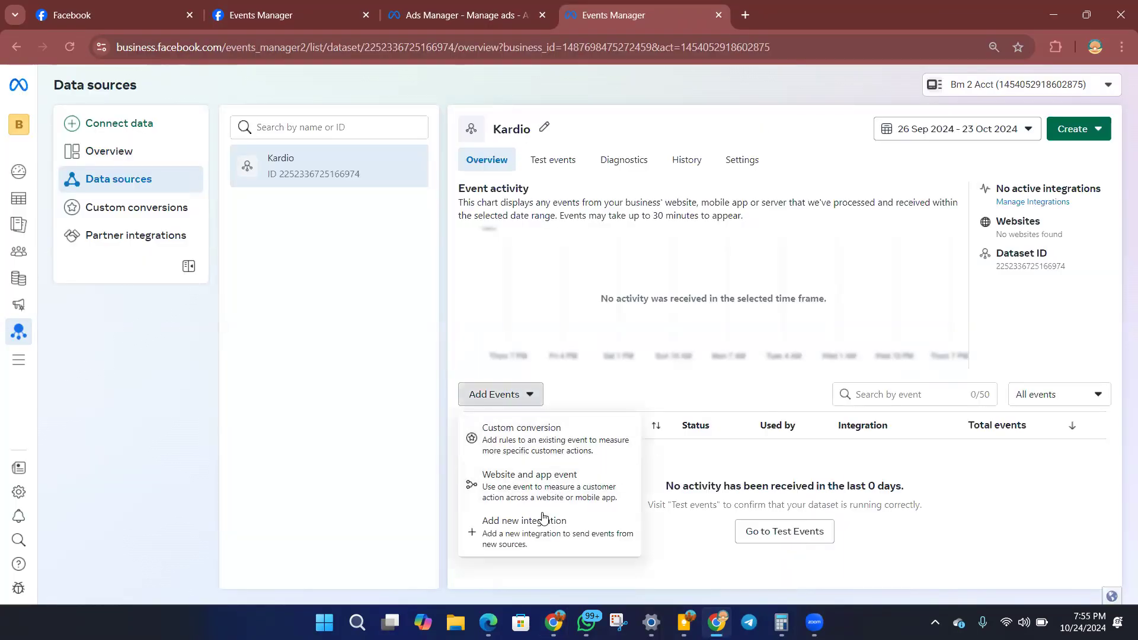
click(538, 493)
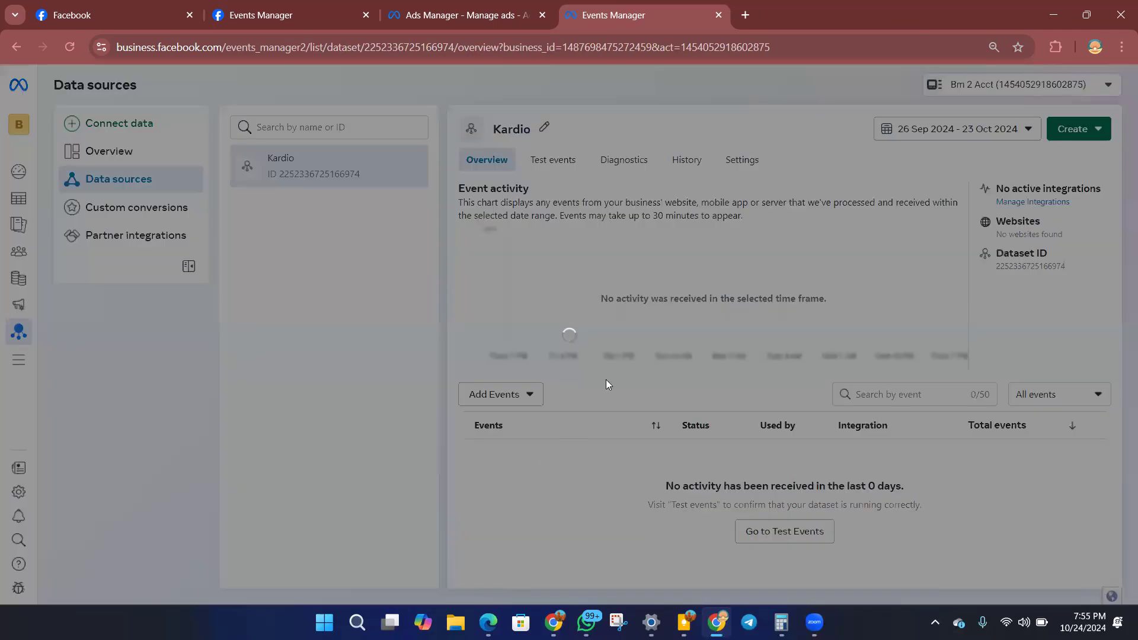
click(750, 143)
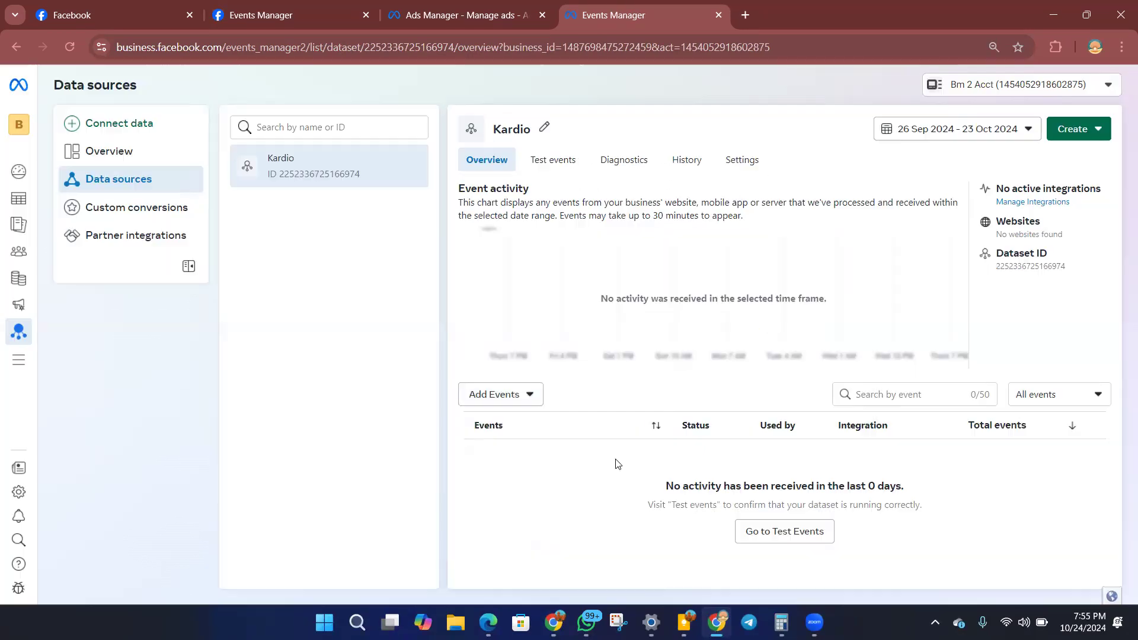
click(504, 395)
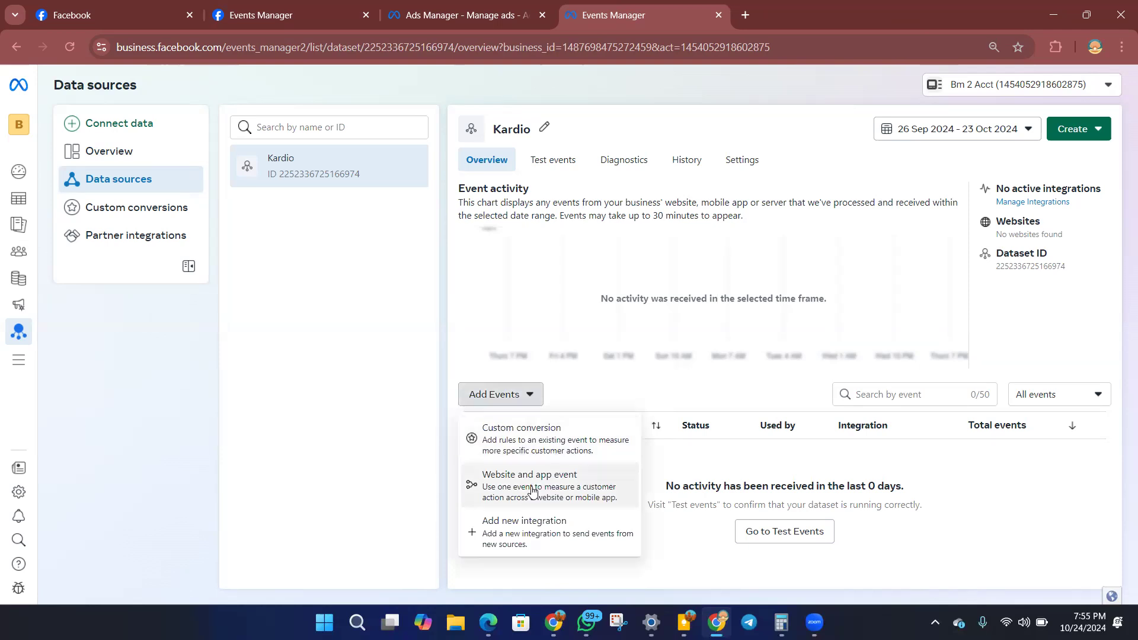
click(546, 541)
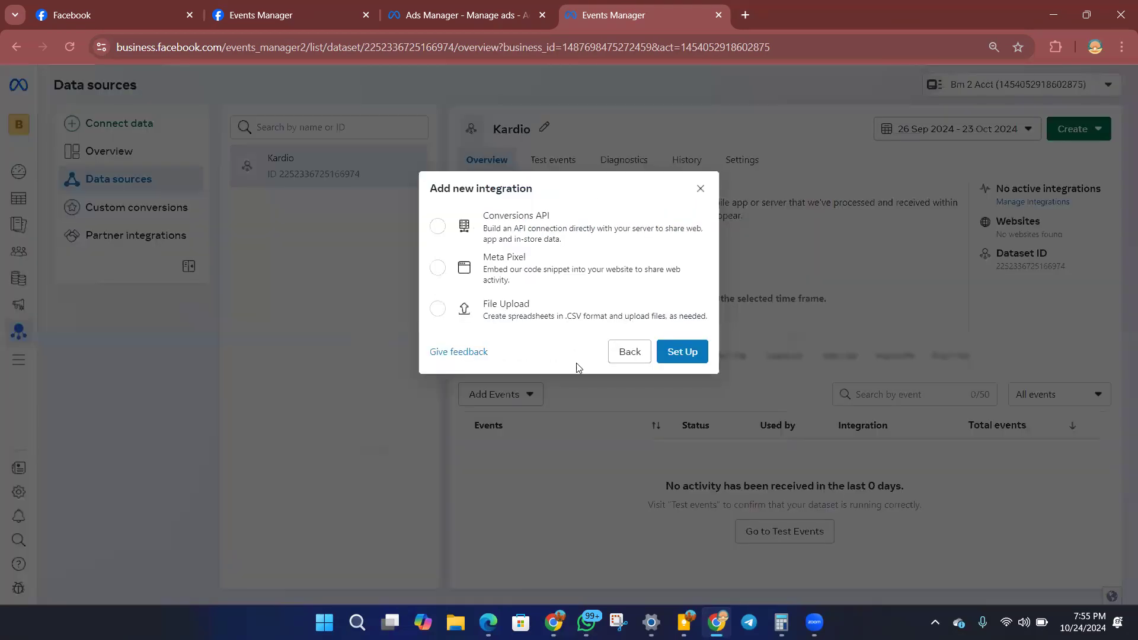
click(497, 276)
click(681, 352)
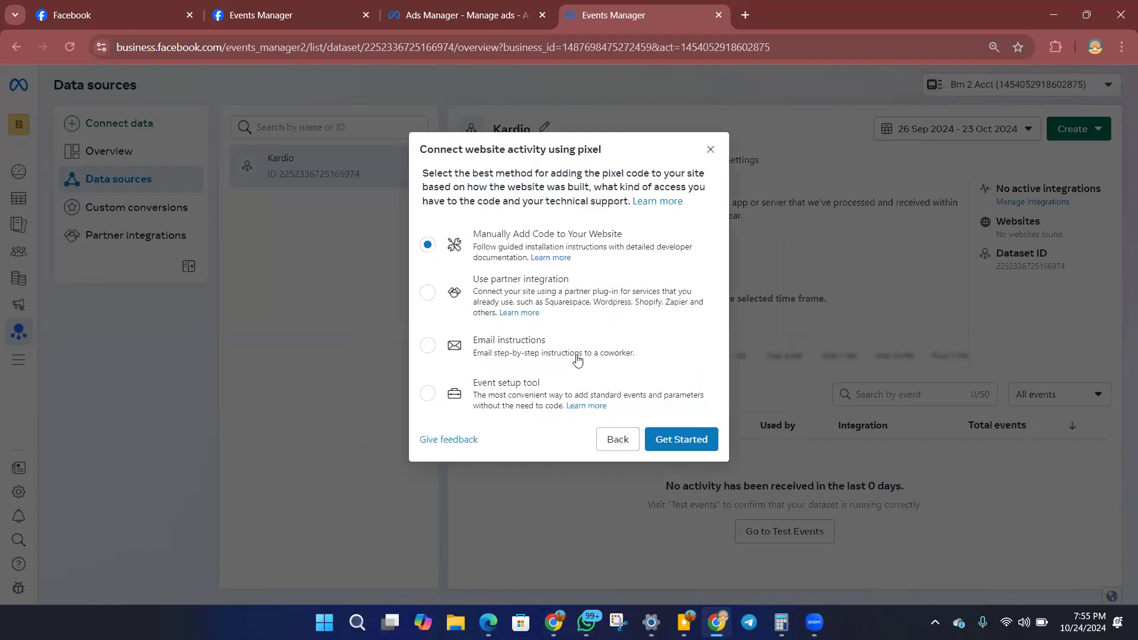
click(692, 456)
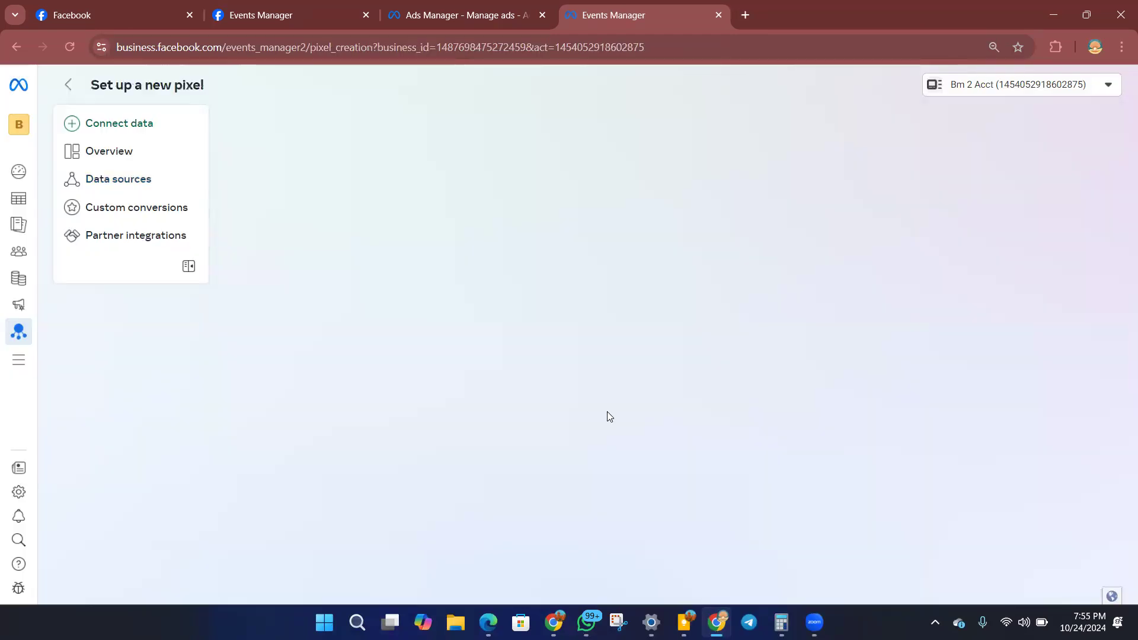
click(69, 84)
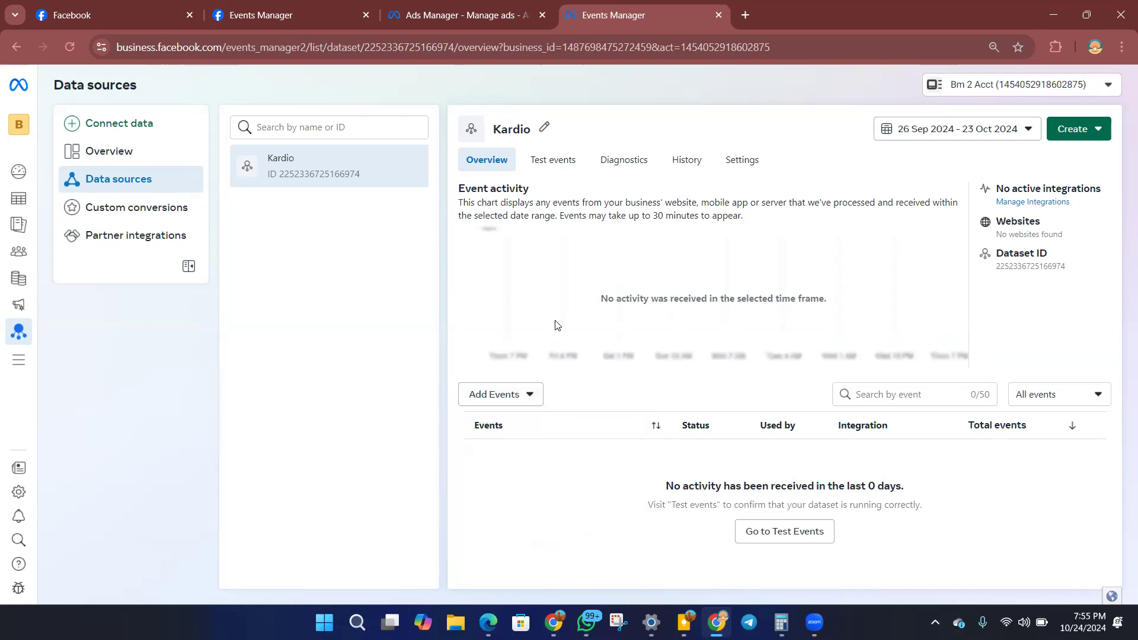
Walk through the Kardio dataset's Meta Pixel integration with the Event setup tool up to the website URL entry, and close the dialog.
click(531, 395)
click(522, 533)
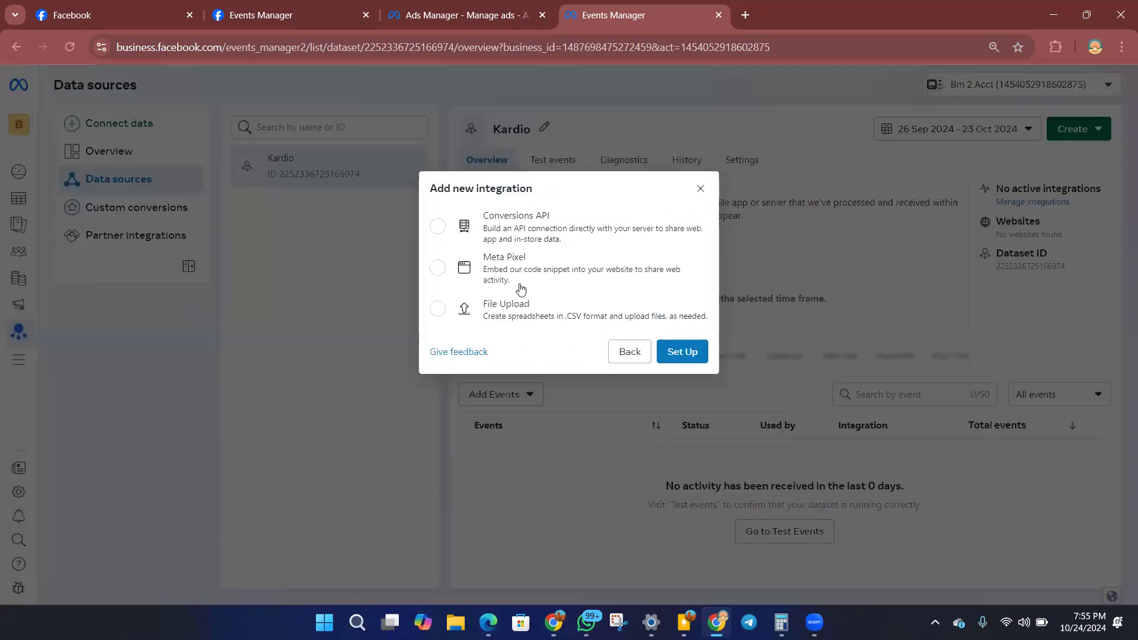
click(439, 268)
click(667, 351)
click(574, 413)
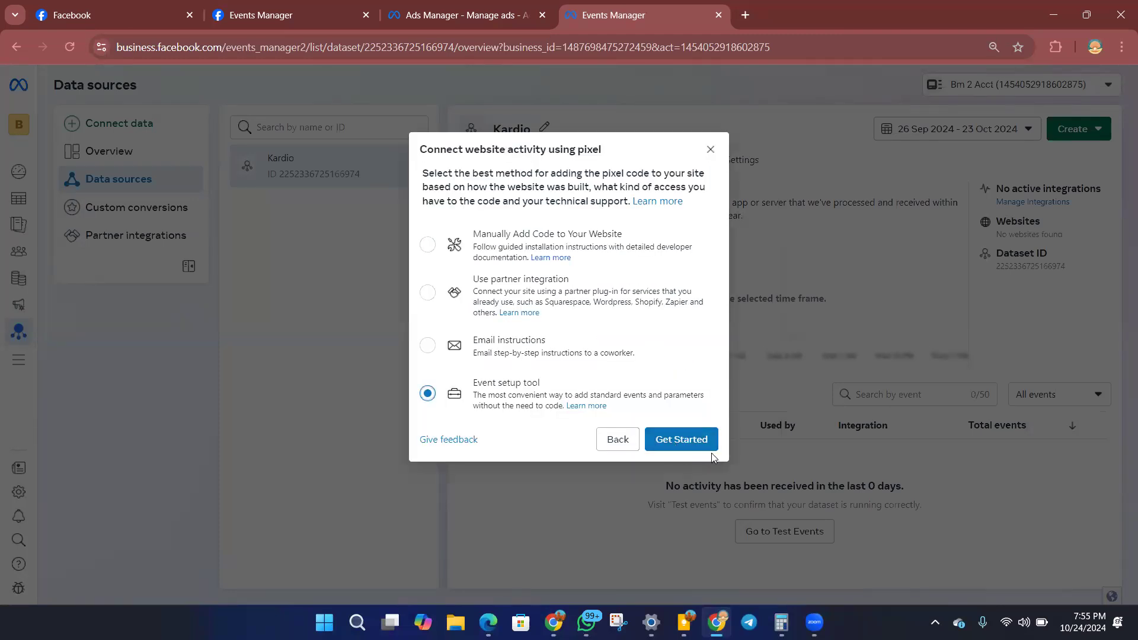
click(699, 444)
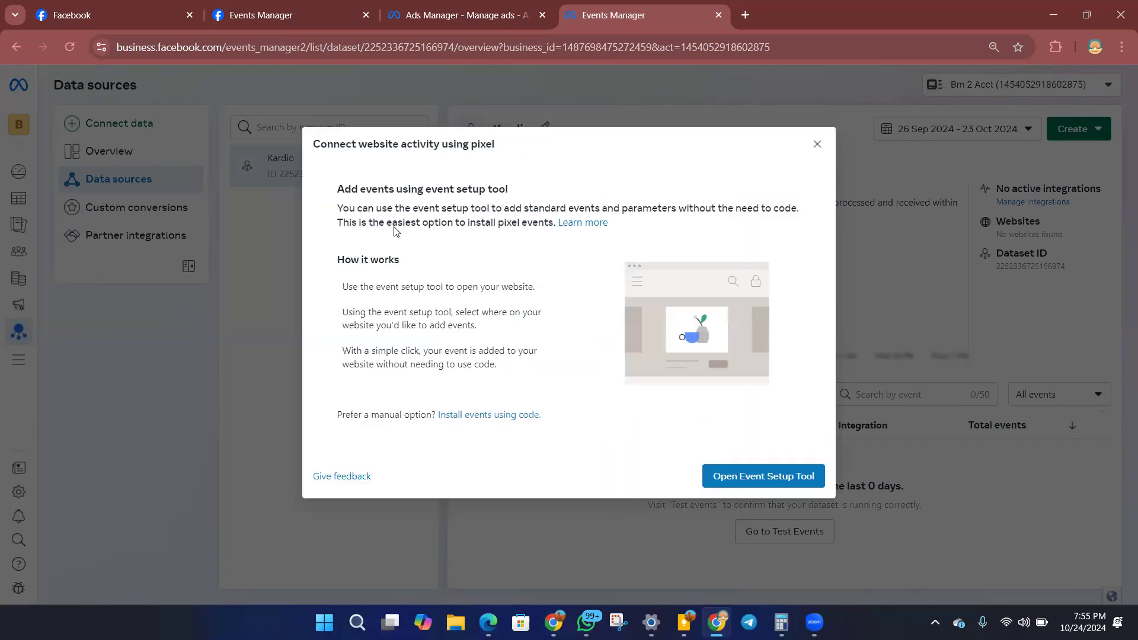
click(746, 478)
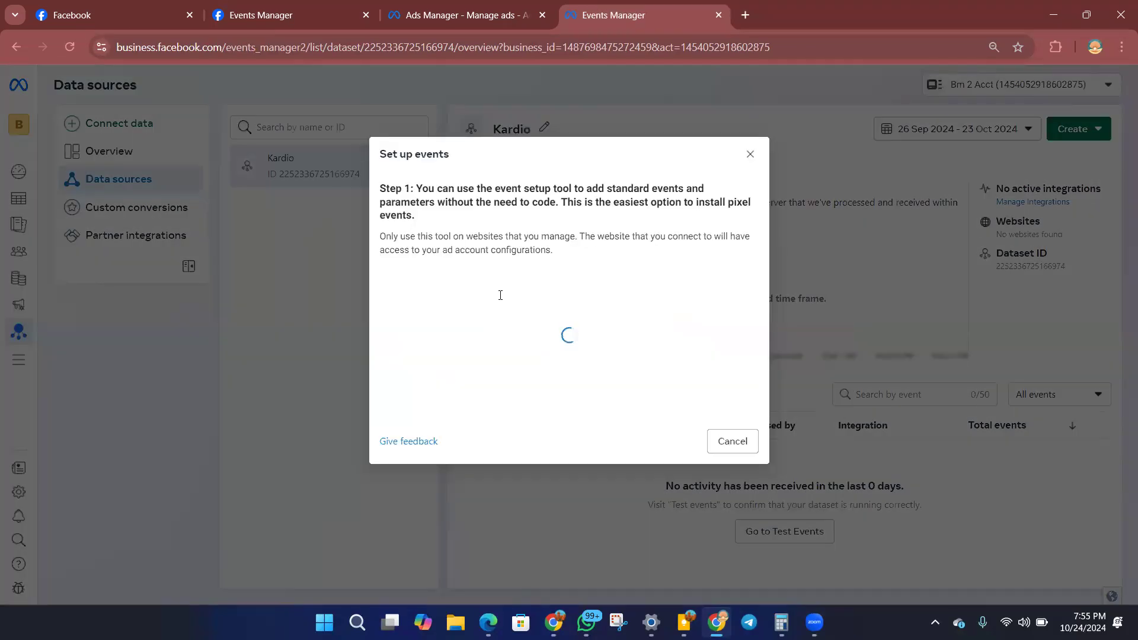
click(456, 285)
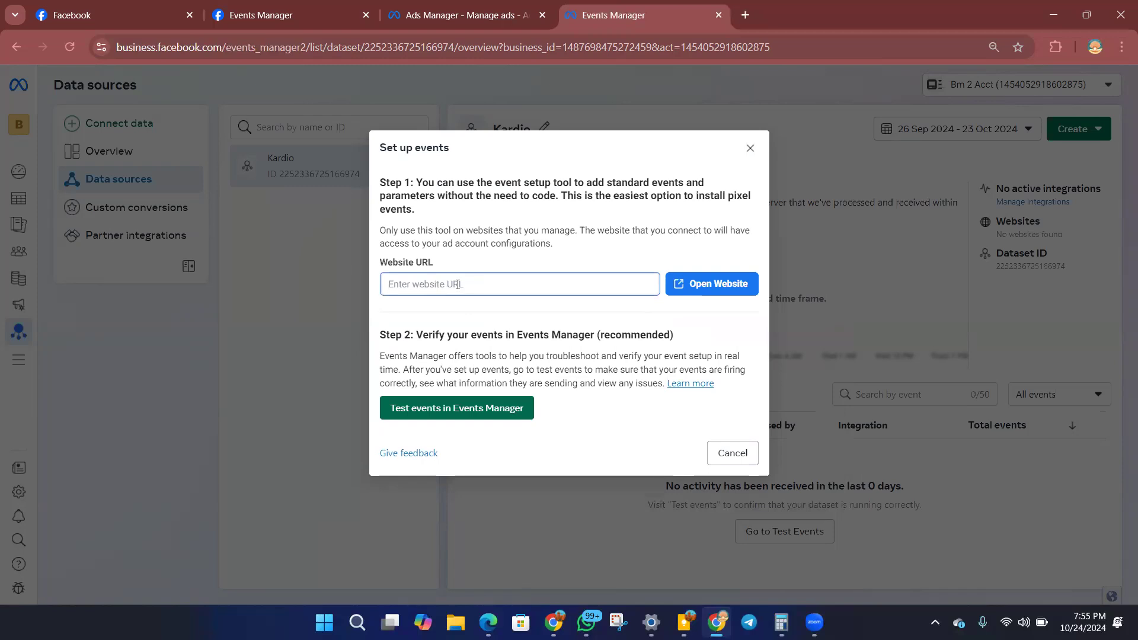
click(750, 149)
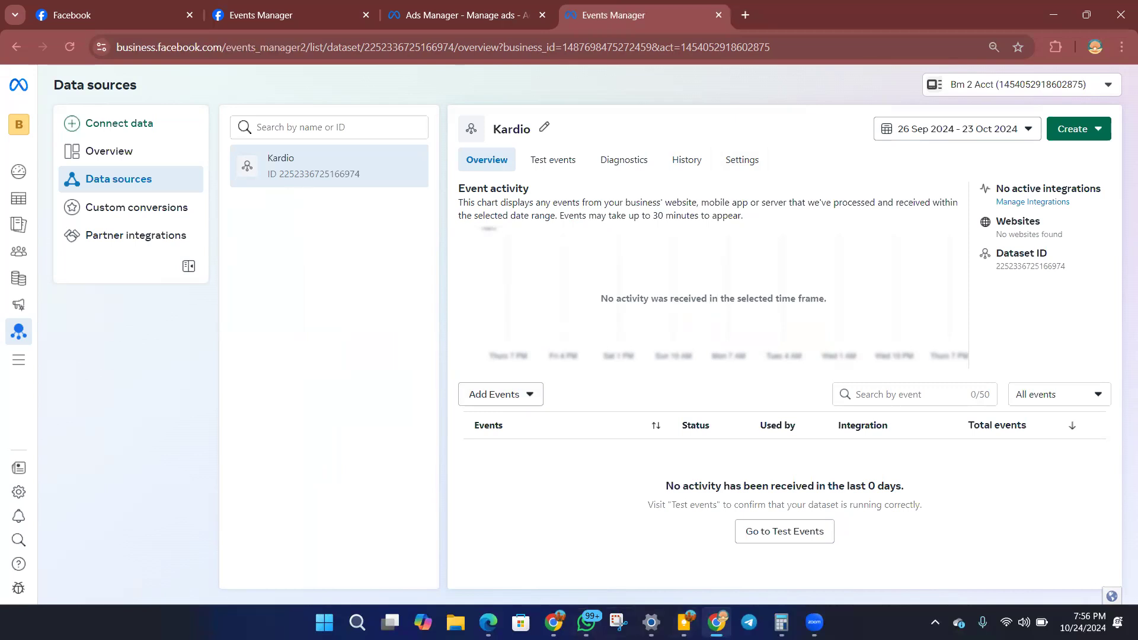
Switch to the systeme.io page editor and examine the sales page's packages, order form heading and countdown promo sections.
mouse_move(586, 623)
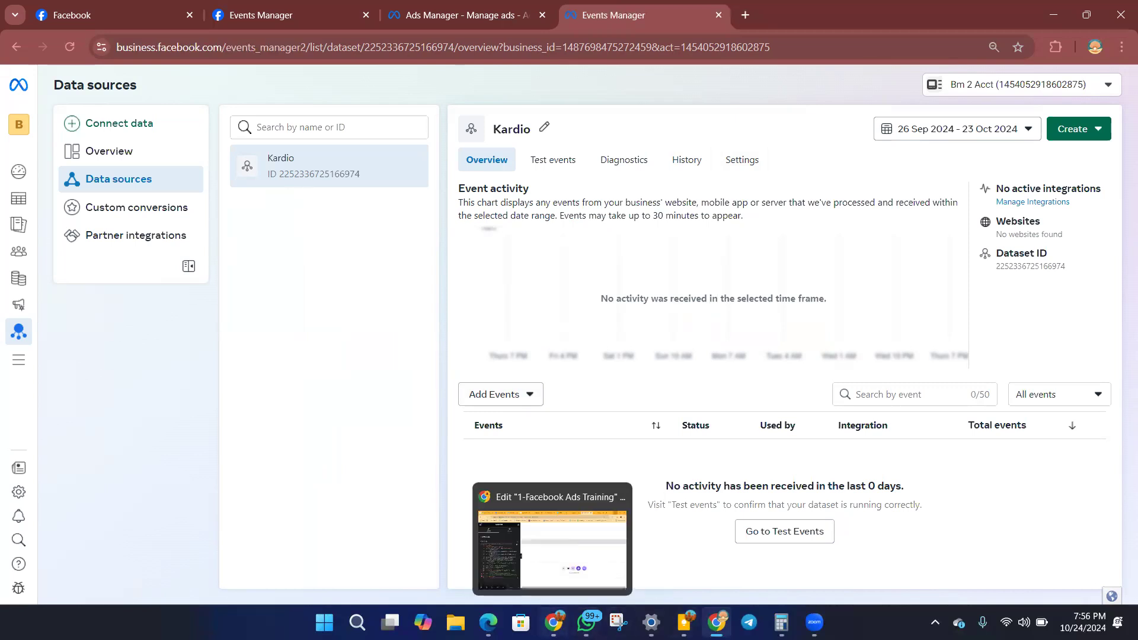
click(553, 546)
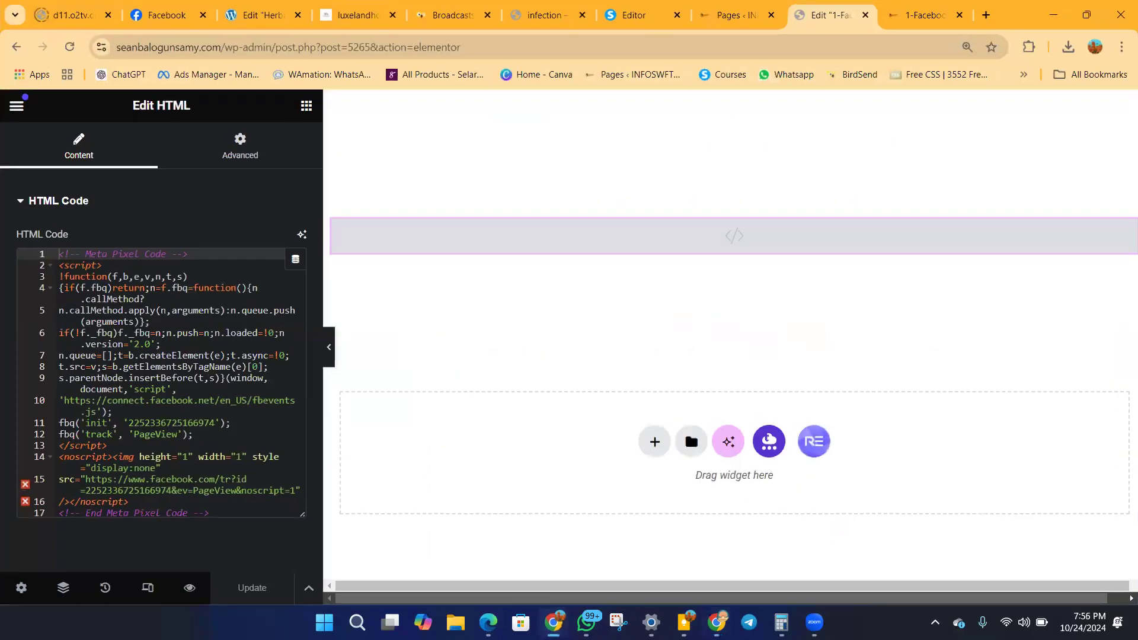
click(630, 16)
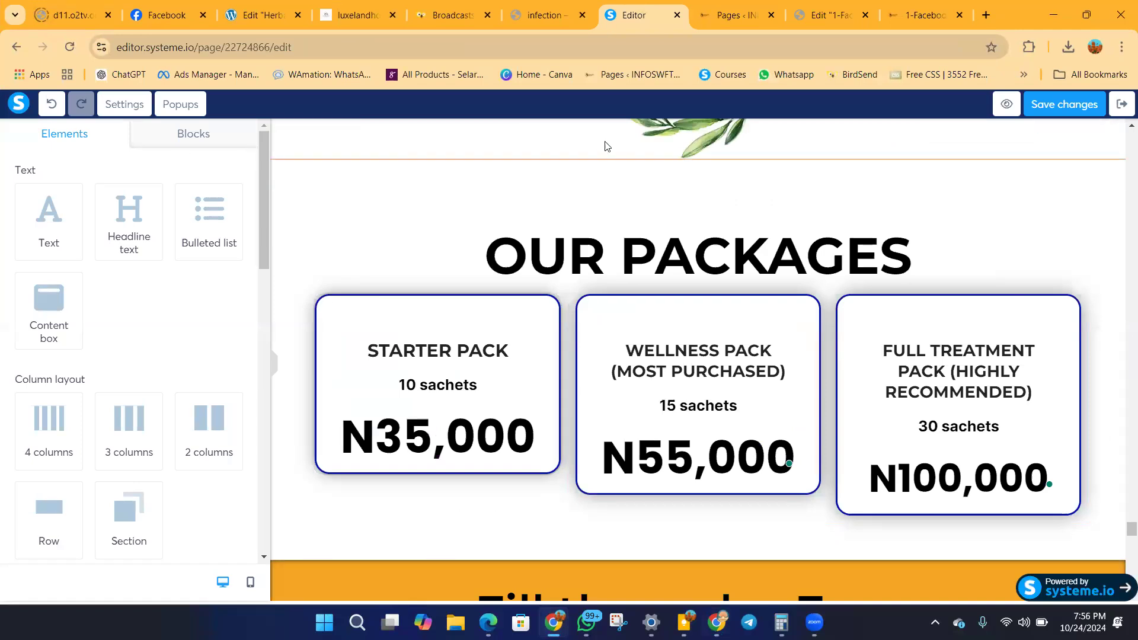
scroll(614, 307, down, 3)
scroll(650, 325, down, 3)
scroll(650, 324, up, 14)
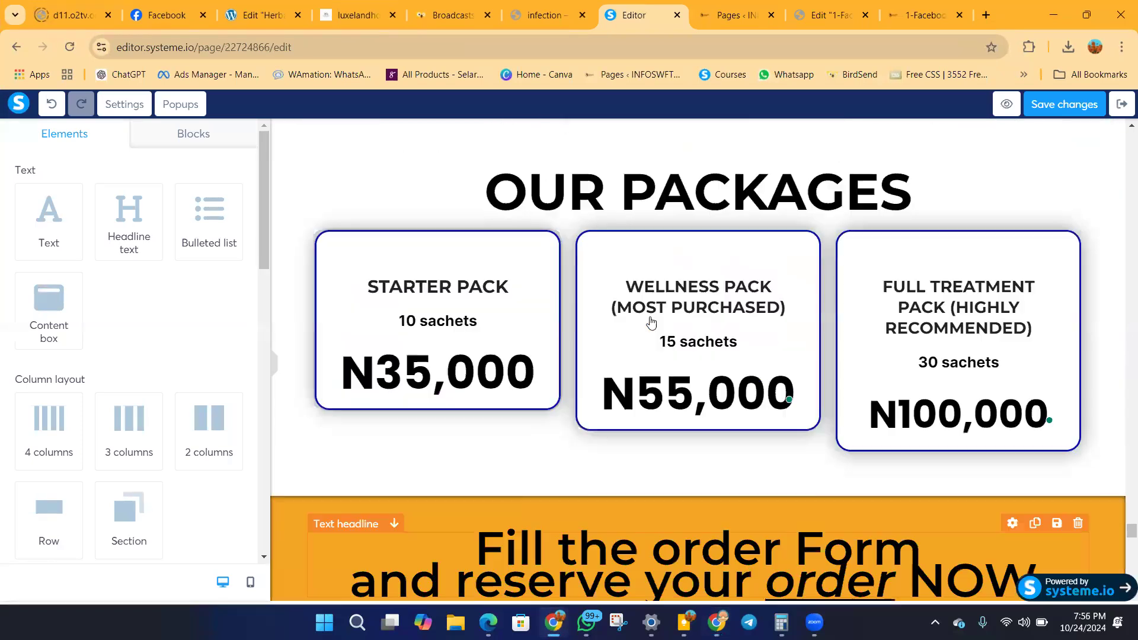
scroll(629, 265, down, 11)
scroll(629, 263, up, 3)
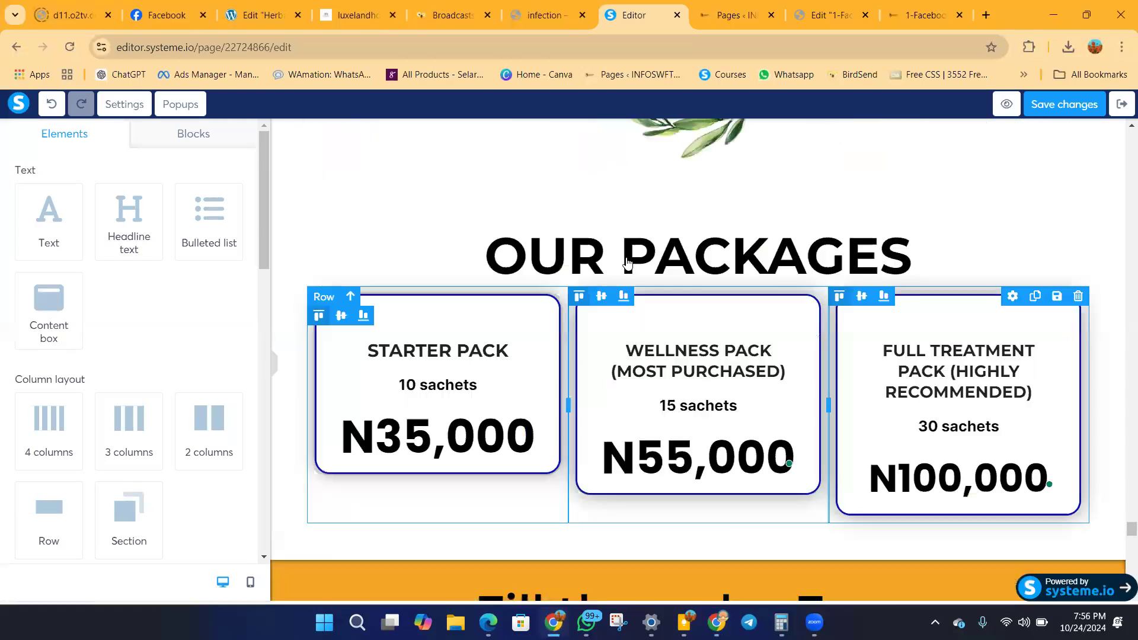
scroll(628, 263, up, 6)
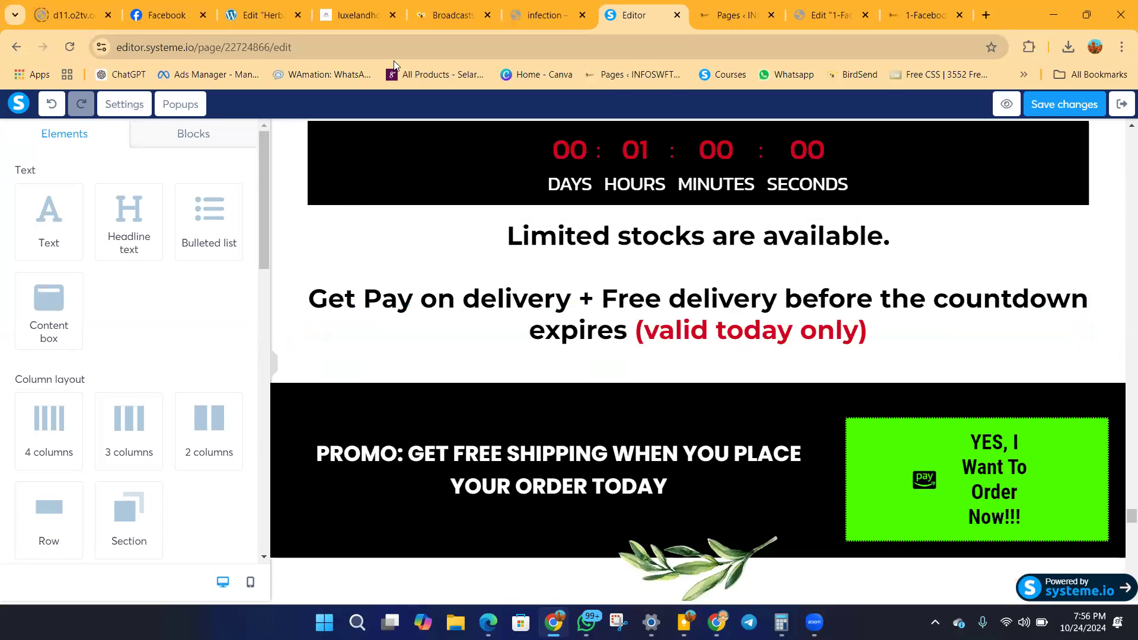
Preview the sales page, dismiss the preview notice and look through its content down to the EPI-W user testimonials.
click(1007, 103)
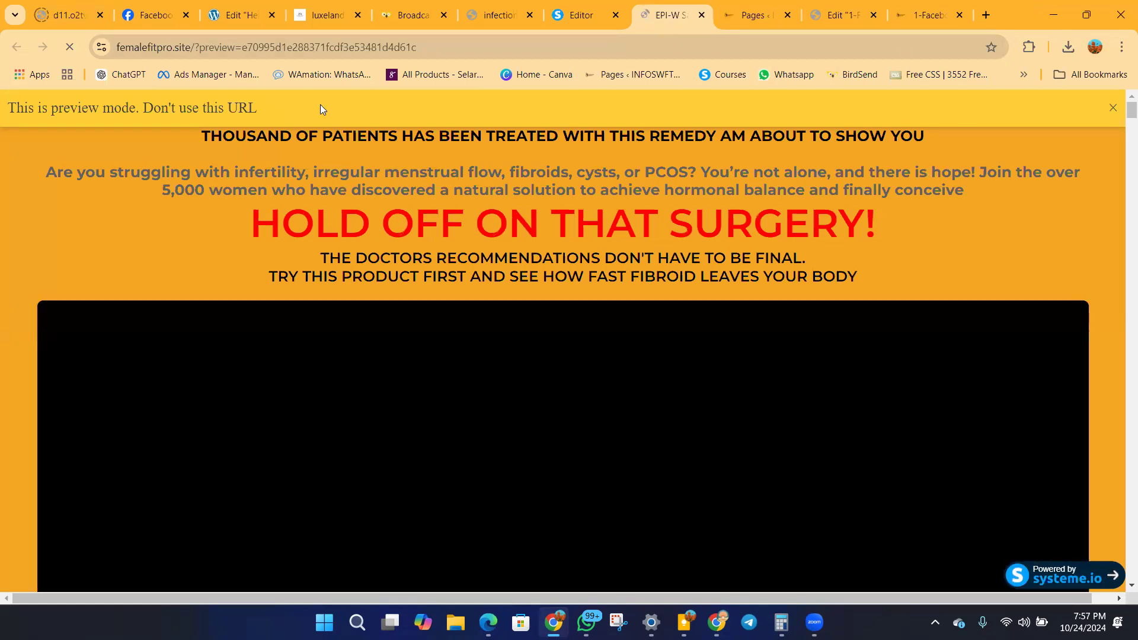
click(1112, 107)
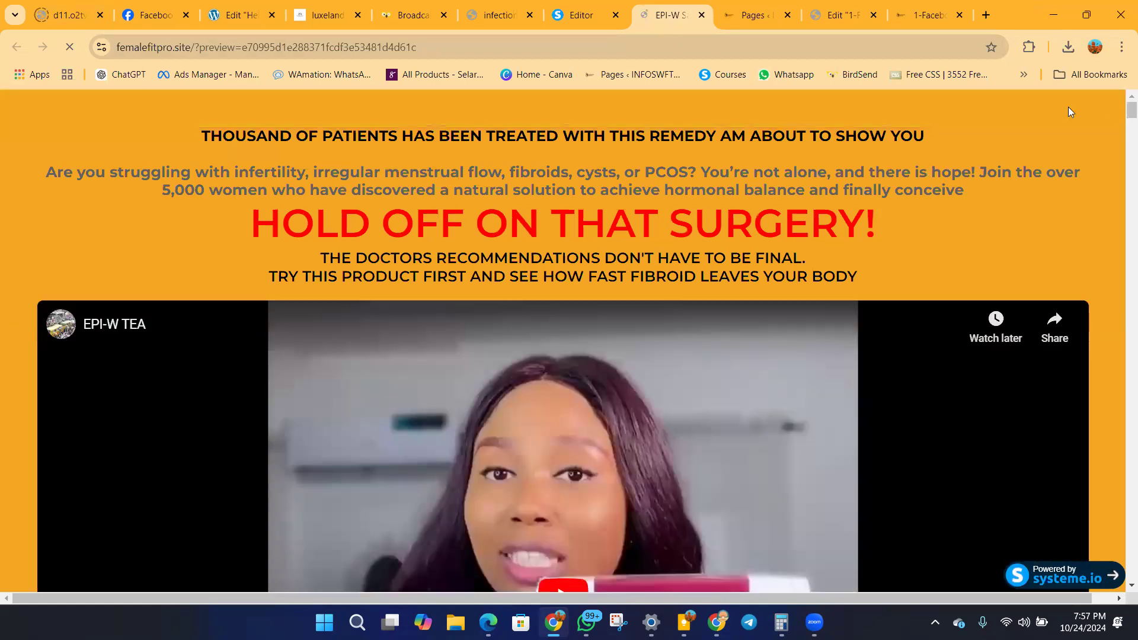
scroll(407, 205, down, 8)
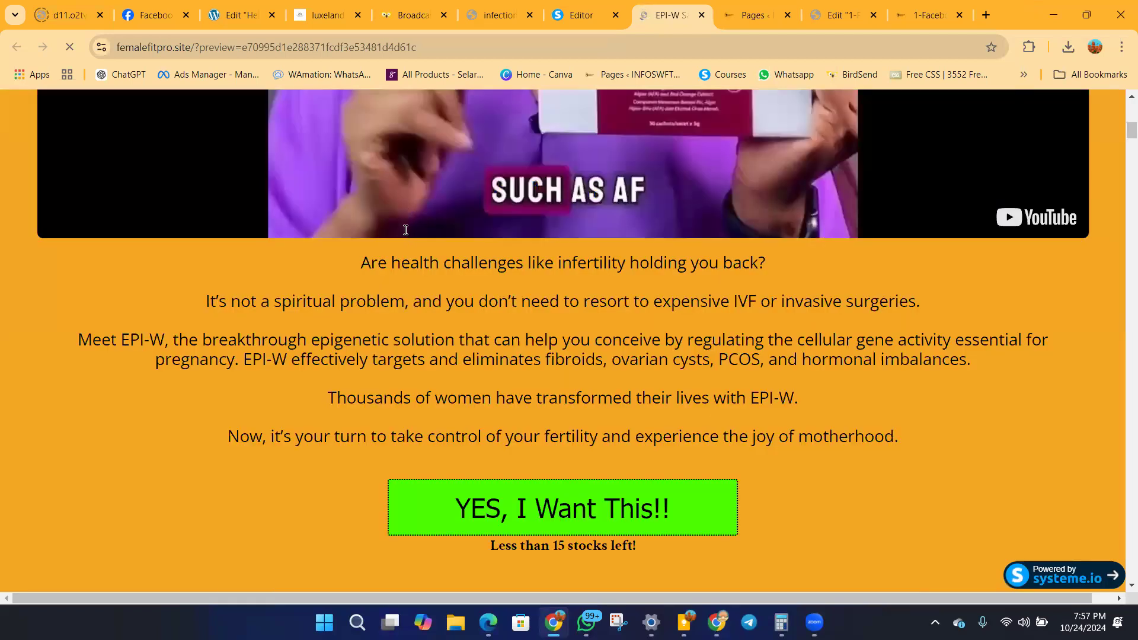
scroll(406, 232, down, 10)
scroll(409, 233, down, 10)
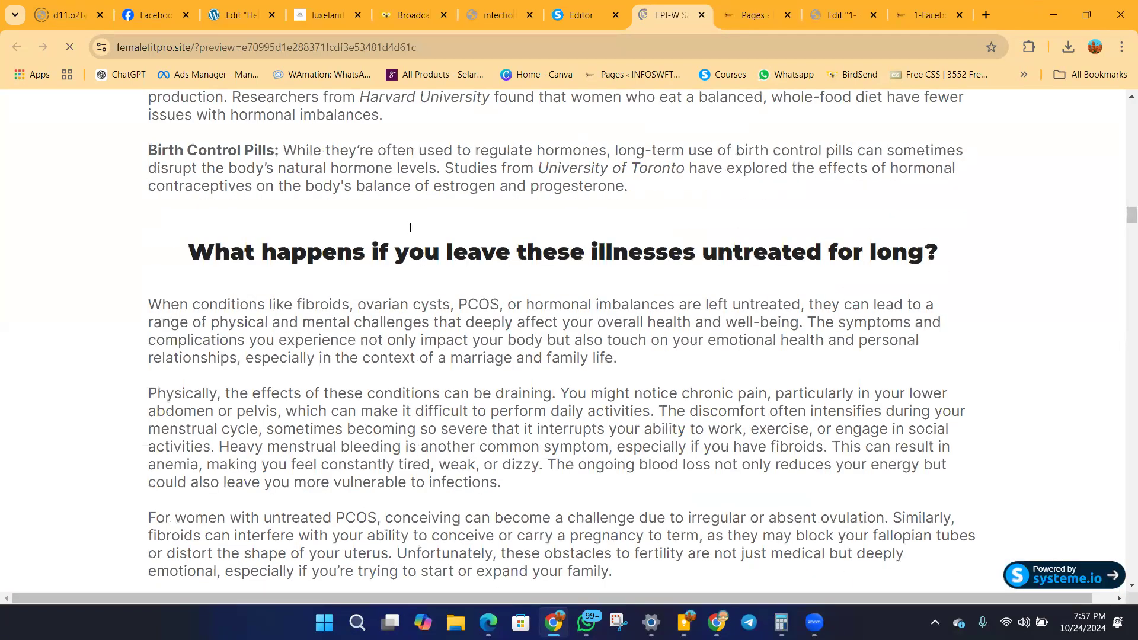
scroll(410, 231, down, 10)
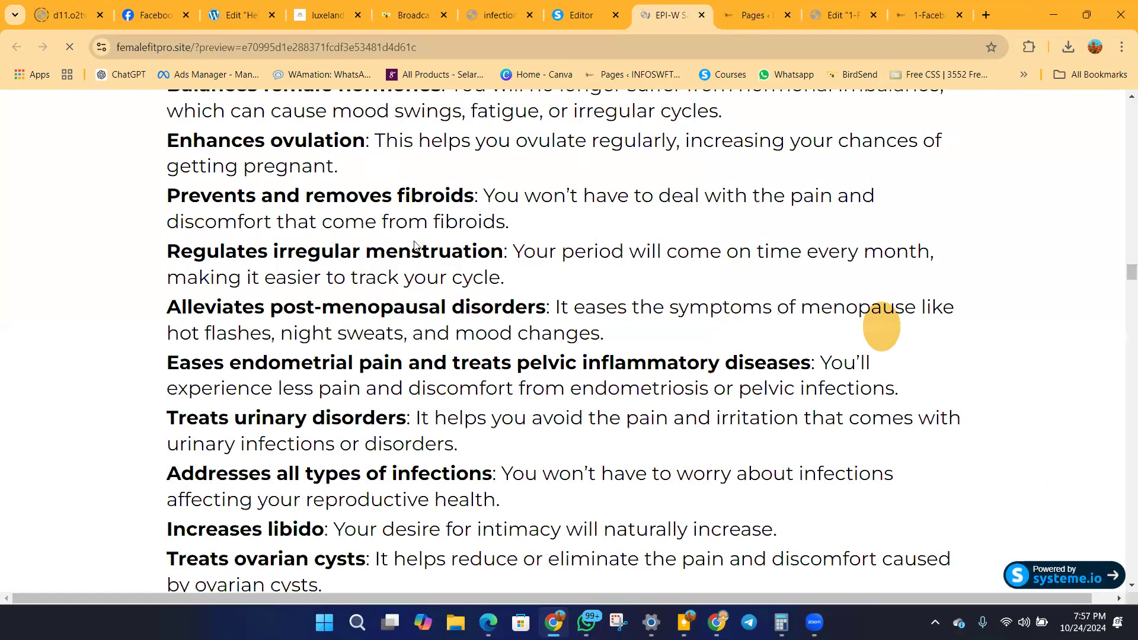
scroll(415, 243, down, 10)
scroll(418, 245, down, 10)
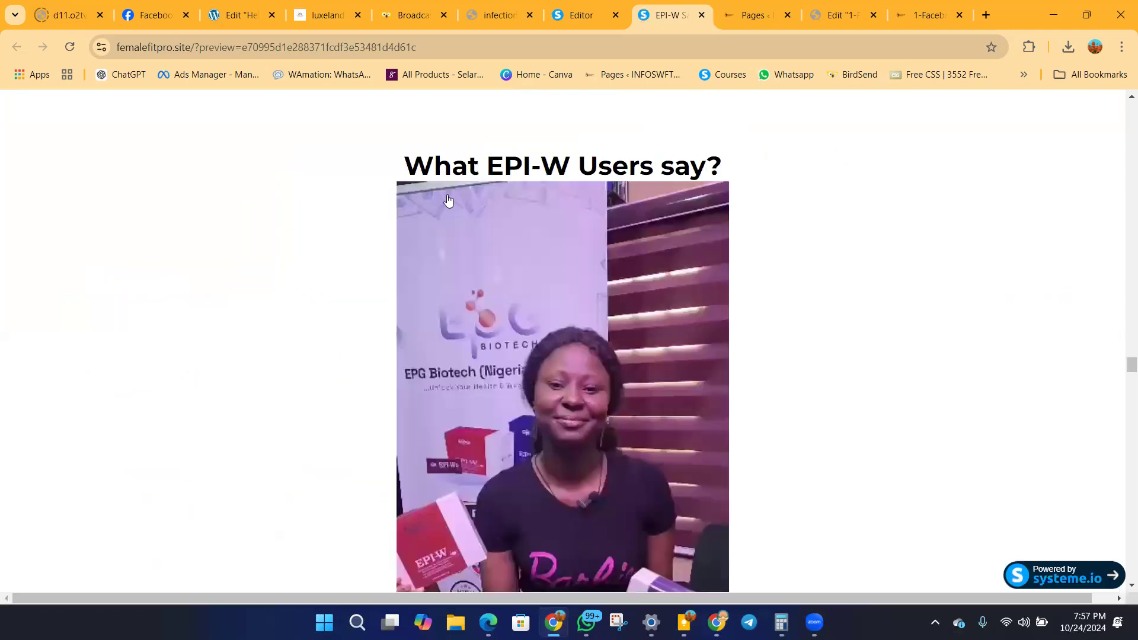
scroll(418, 245, up, 4)
Follow the page's order link to the order form and examine its contact fields, package options and submit button.
click(604, 236)
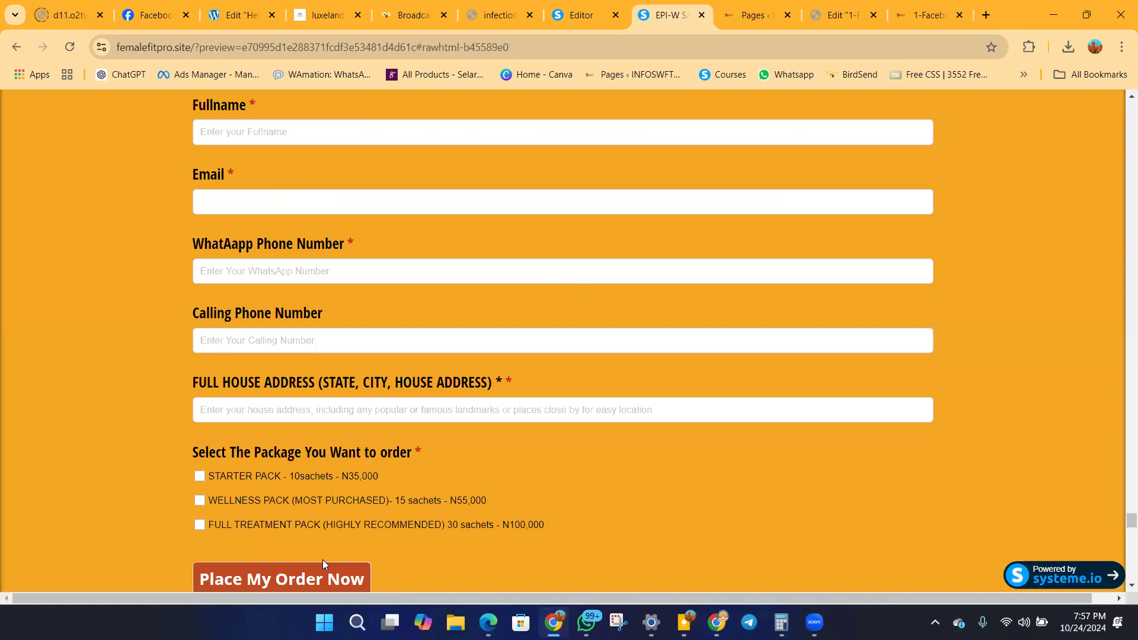
scroll(323, 560, down, 2)
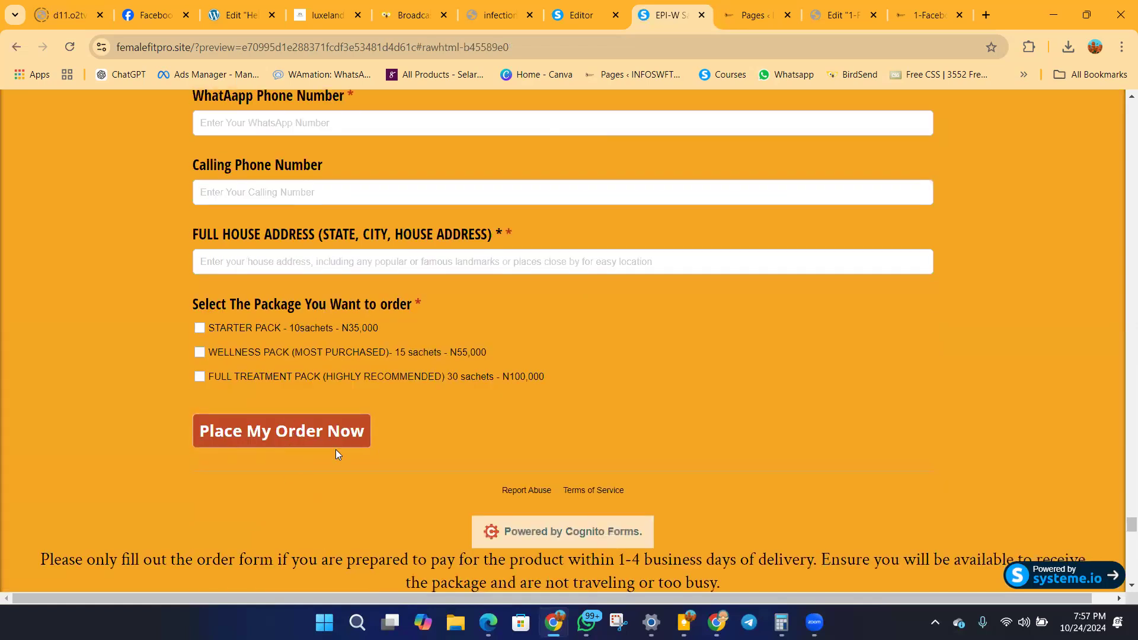
scroll(258, 374, down, 2)
scroll(261, 381, up, 6)
scroll(263, 380, up, 4)
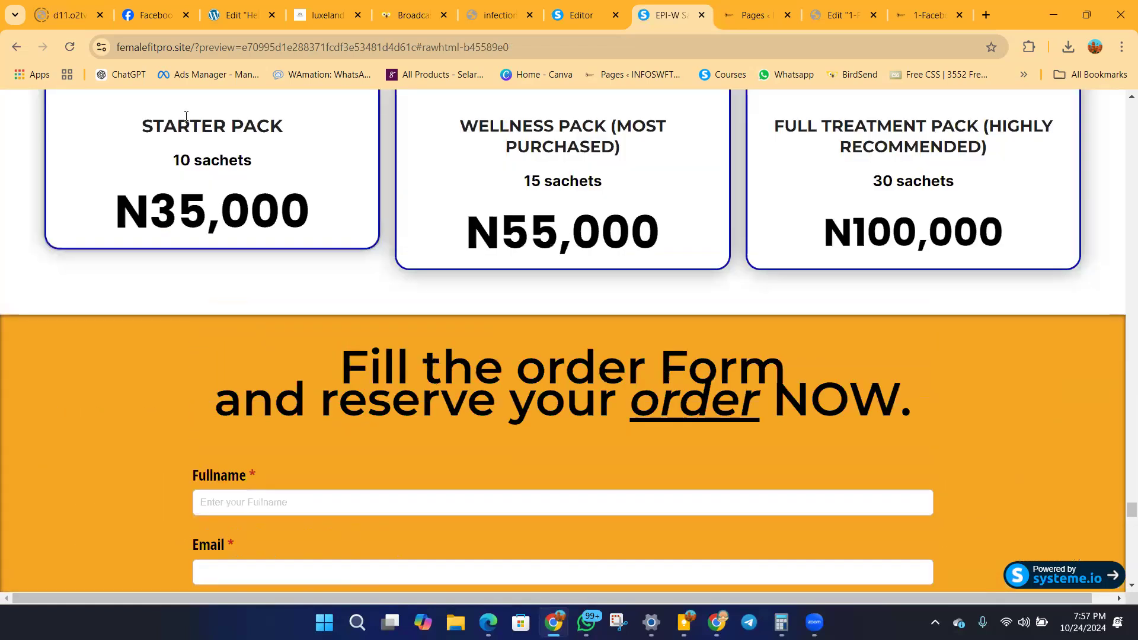
Remove the preview parameters from the page address and load femalefitpro.site.
drag(198, 50, 1122, 5)
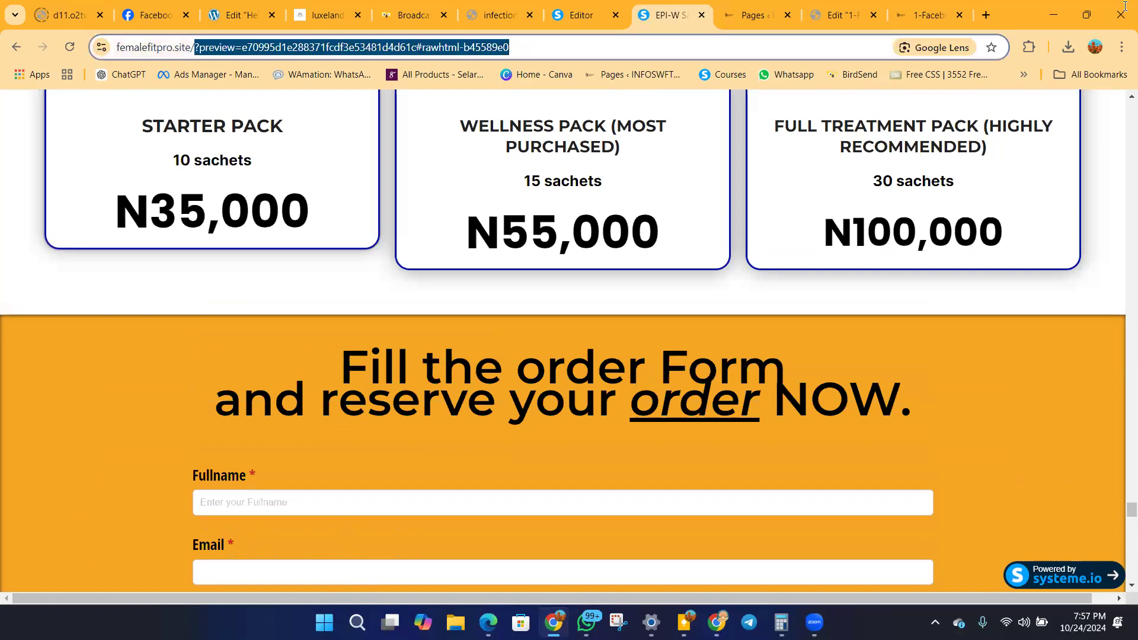
key(BackSpace)
key(Return)
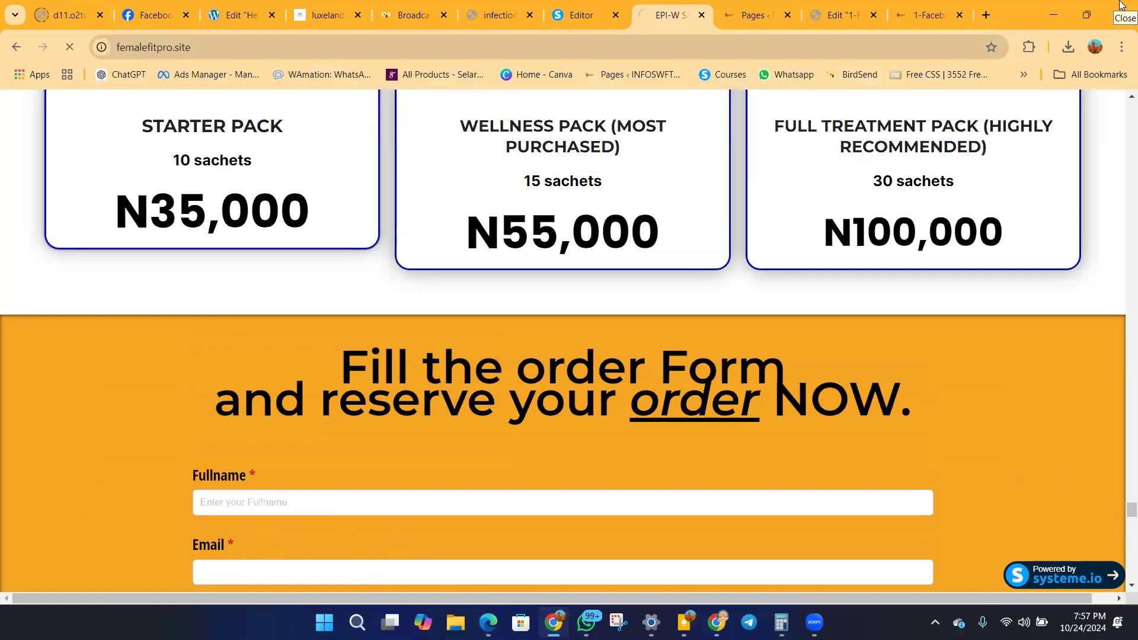
Return to the systeme.io page editor, find the Raw HTML element and look over the page for a place to insert it.
click(585, 23)
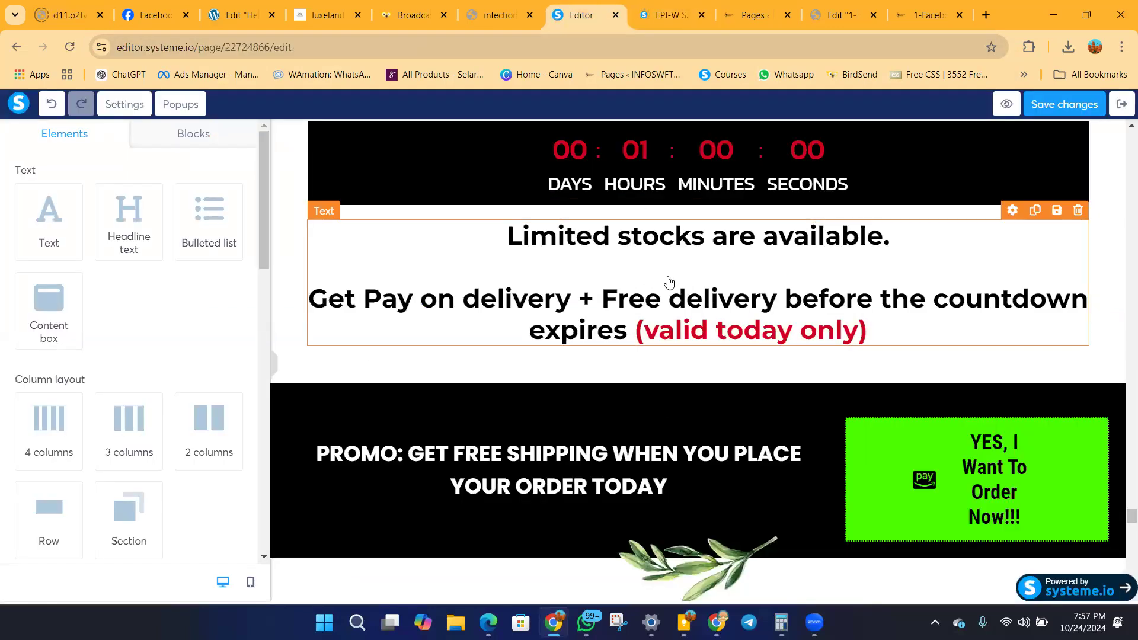
scroll(164, 233, down, 15)
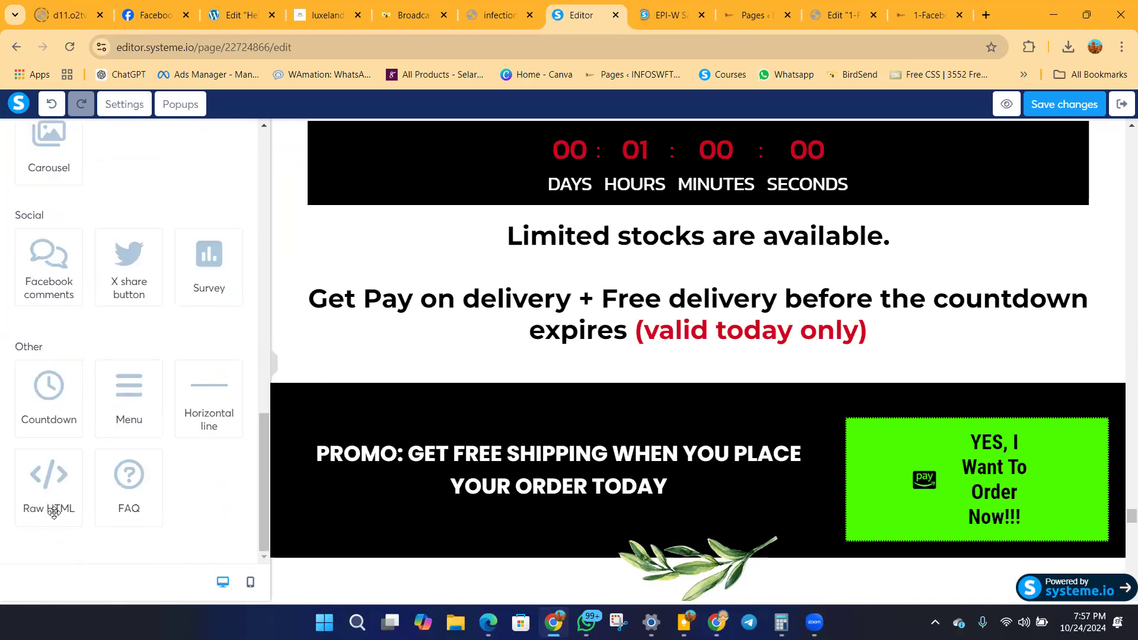
scroll(132, 177, up, 15)
scroll(130, 197, down, 15)
scroll(957, 253, down, 7)
scroll(955, 252, up, 10)
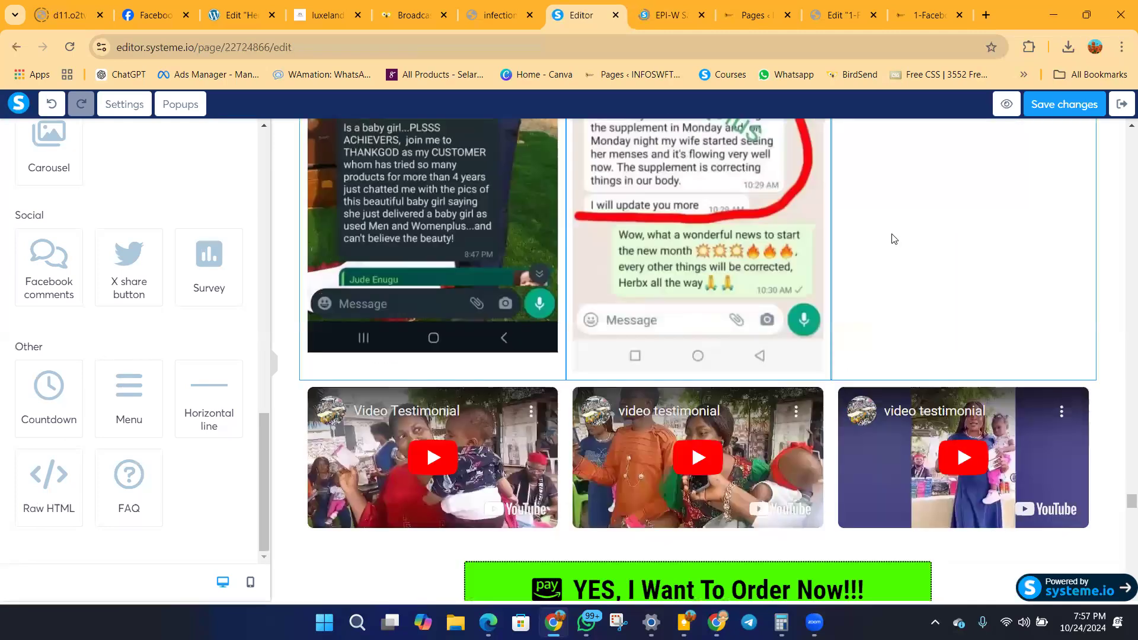
scroll(883, 234, up, 9)
scroll(1120, 494, down, 5)
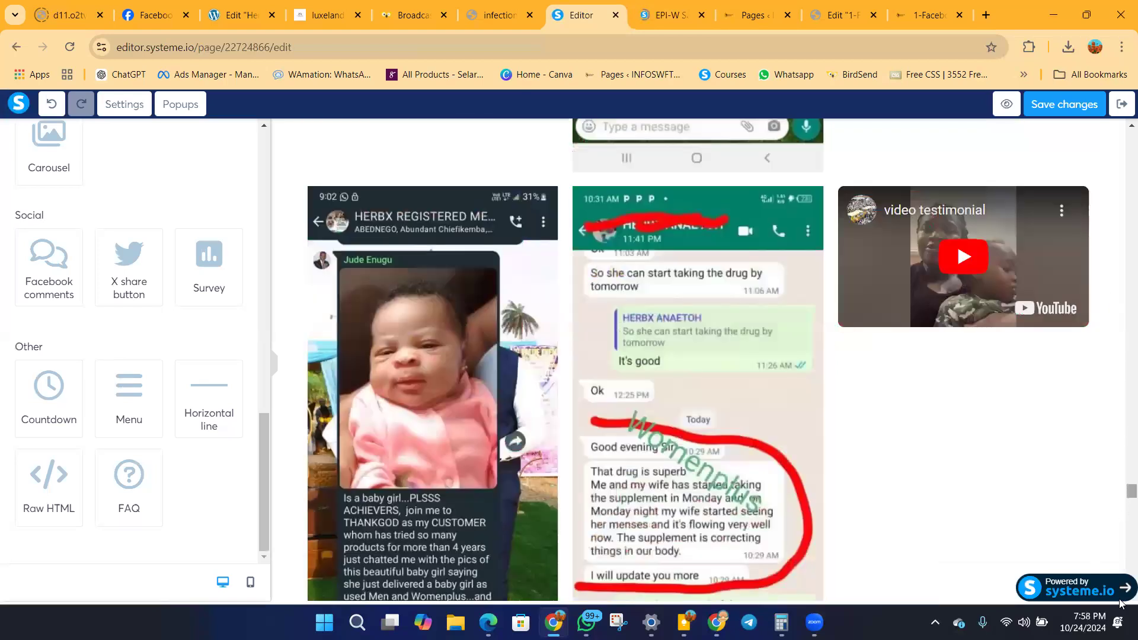
scroll(1121, 603, down, 10)
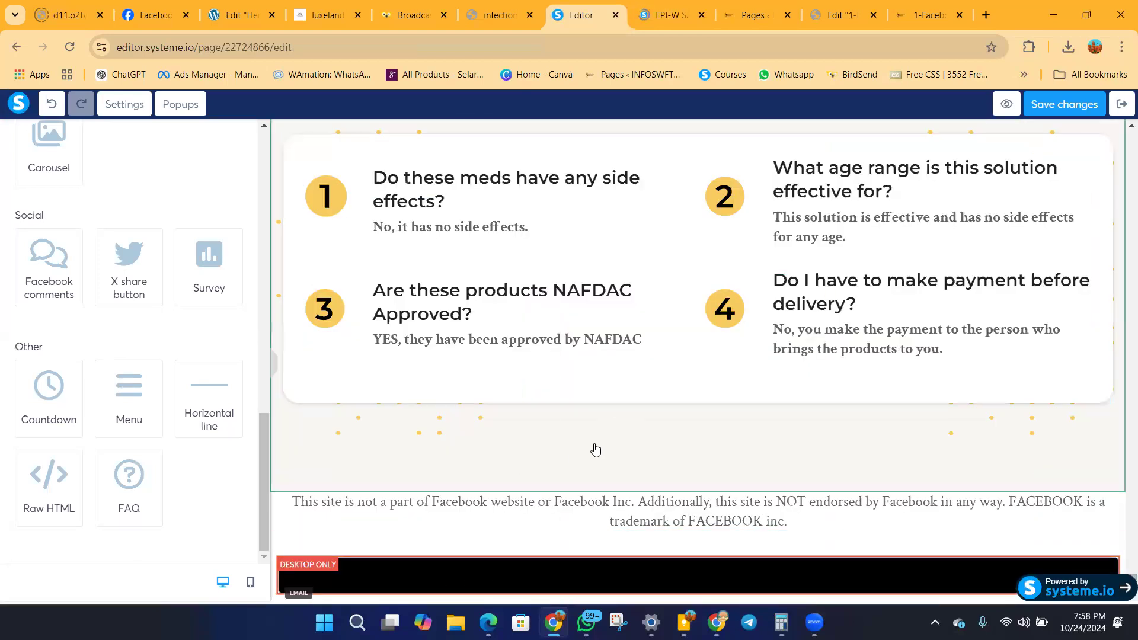
scroll(1121, 594, up, 1)
drag(1120, 577, 1120, 121)
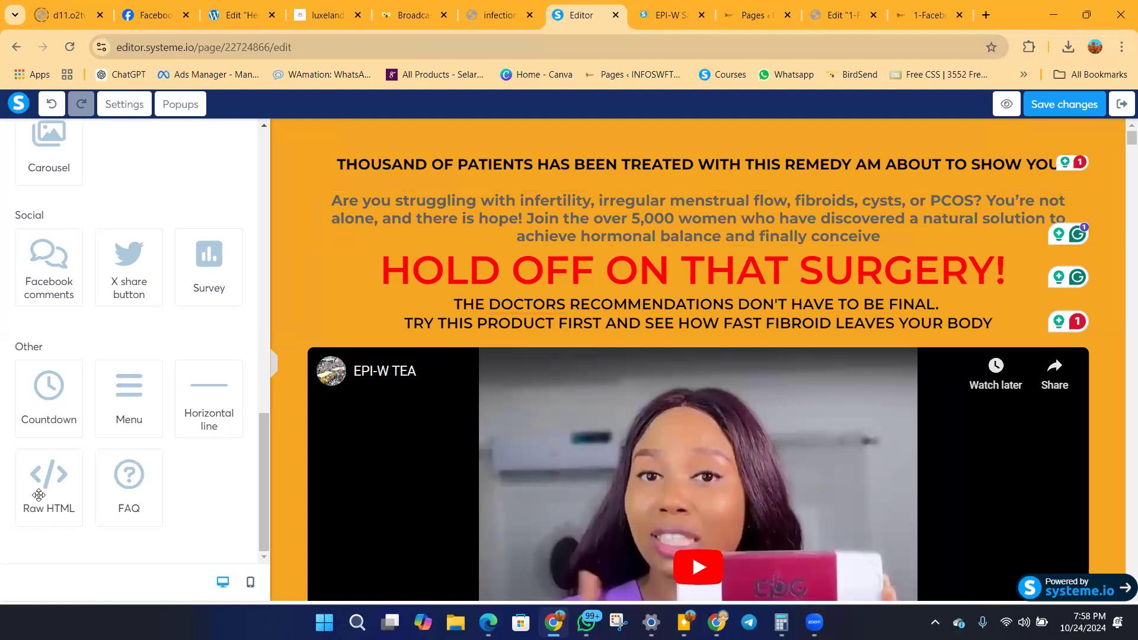
Insert a Raw HTML element between the FAQ section and the Facebook disclaimer near the end of the page, and select it.
drag(41, 492, 139, 429)
scroll(1121, 284, down, 20)
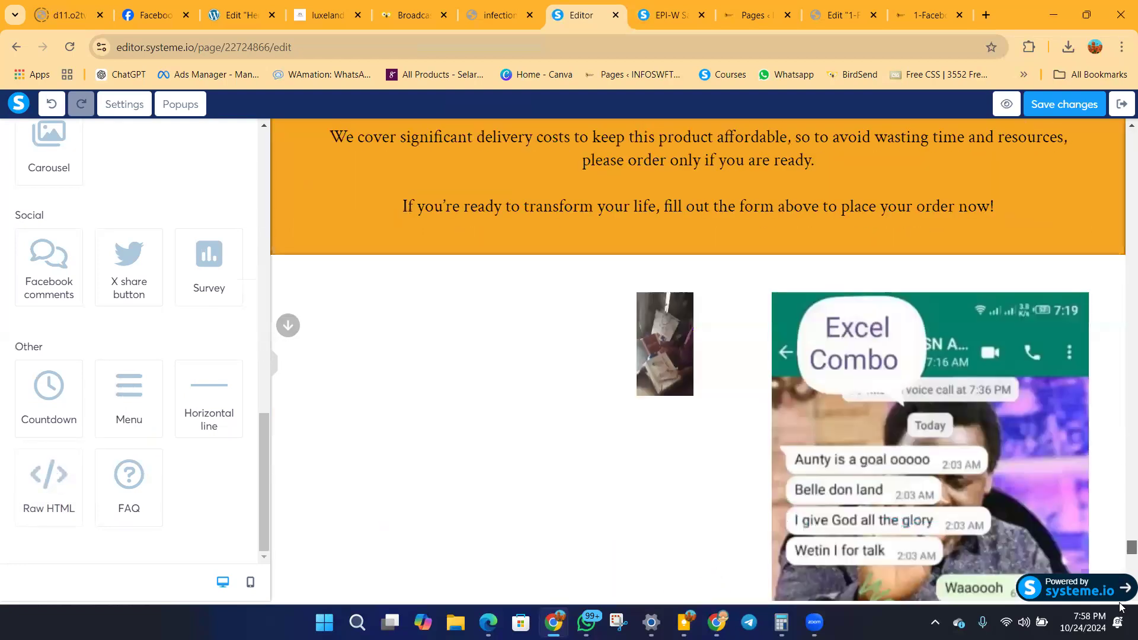
drag(42, 494, 589, 481)
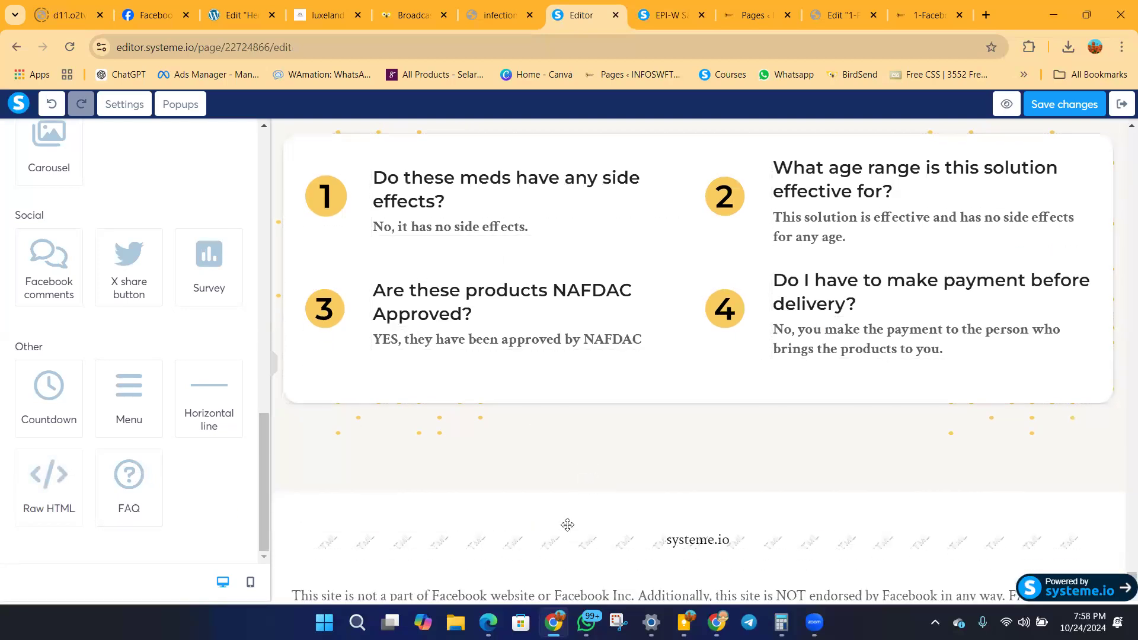
click(598, 549)
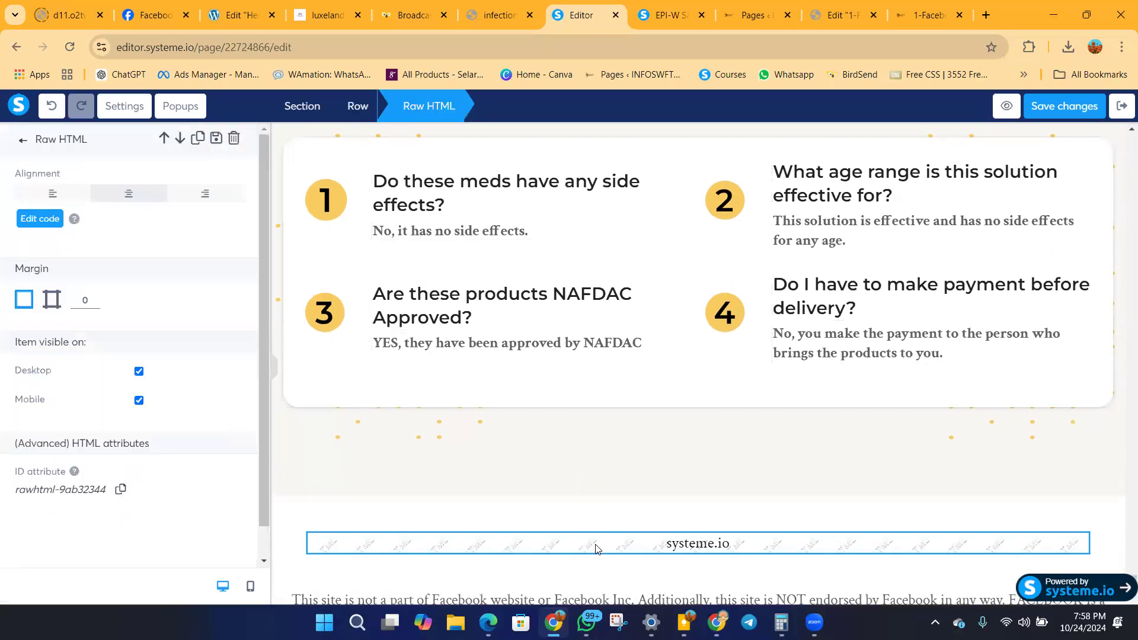
Open the Raw HTML element's code for editing and switch to the Kardio pixel in Meta Events Manager.
click(46, 225)
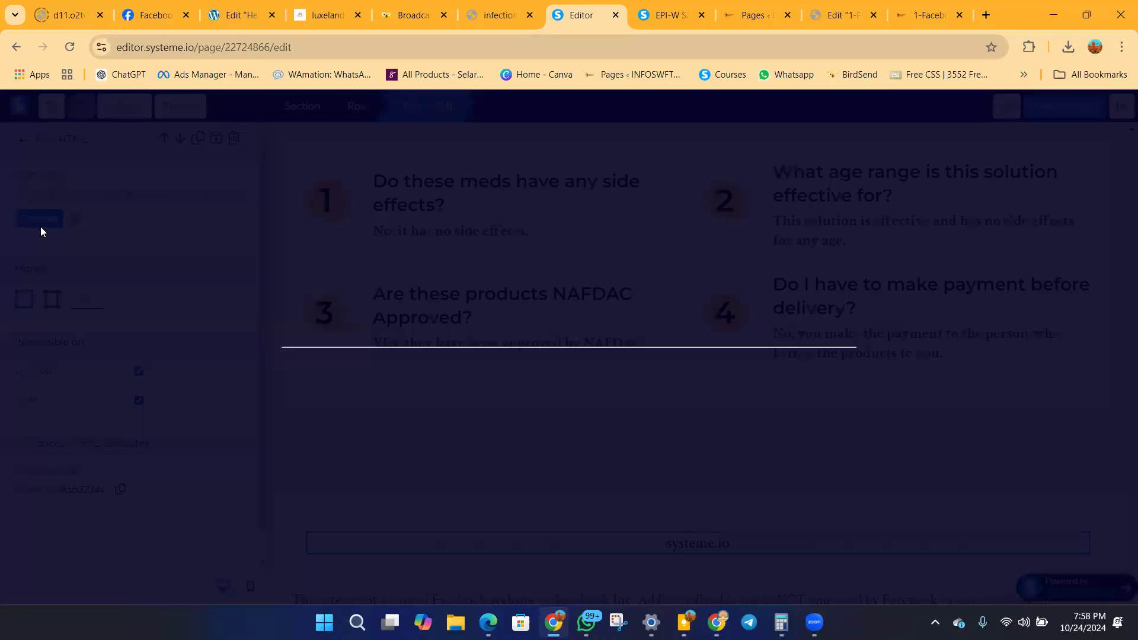
click(434, 202)
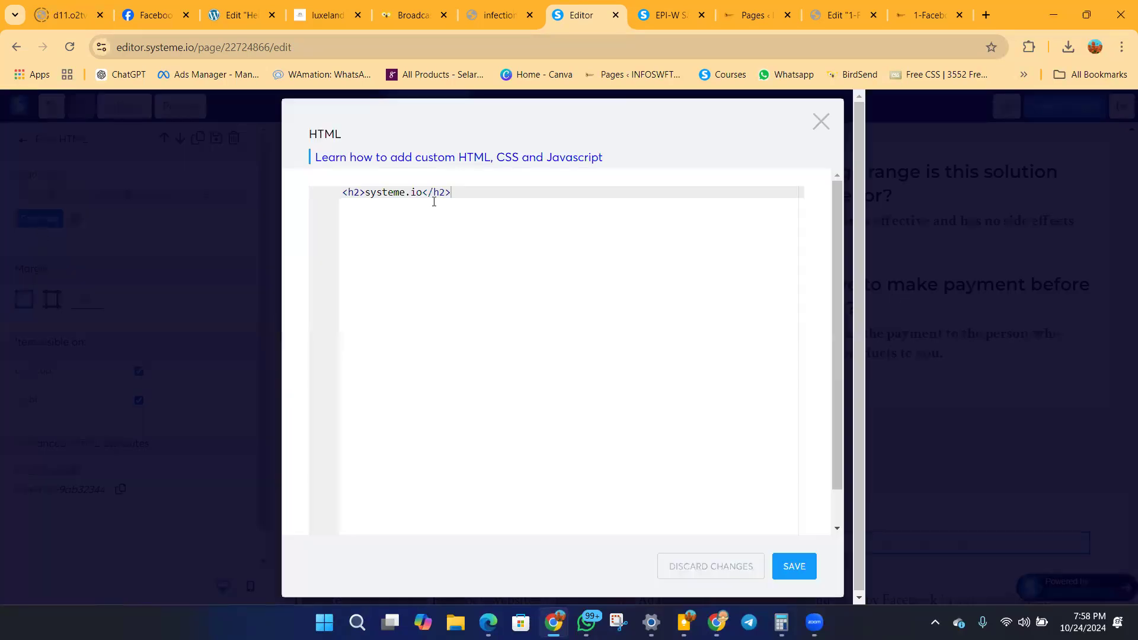
click(716, 622)
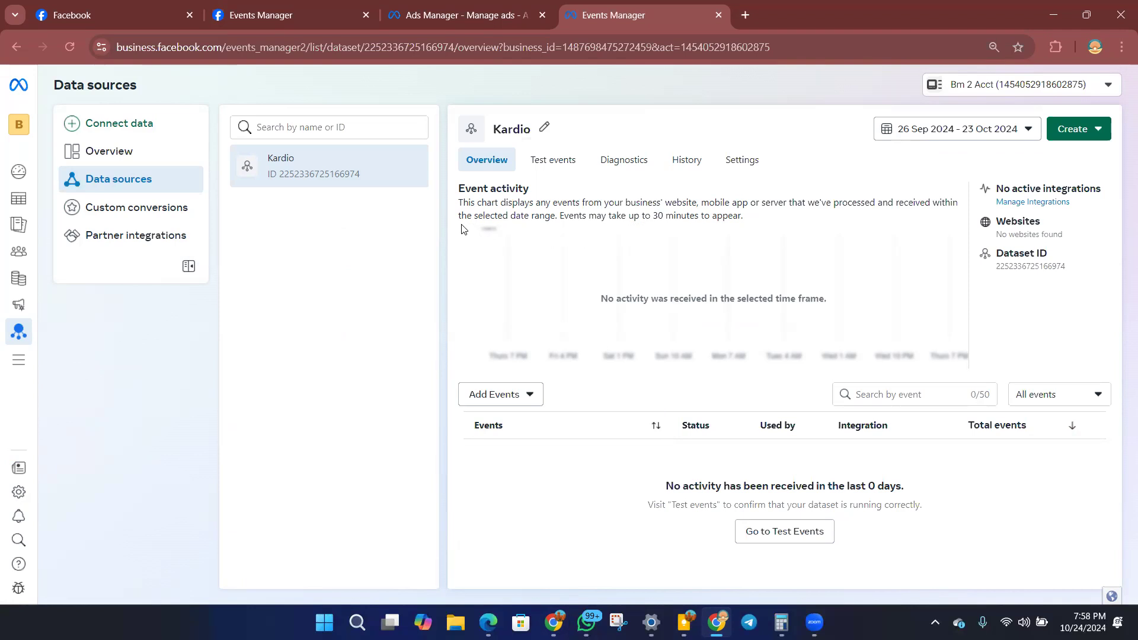
click(519, 396)
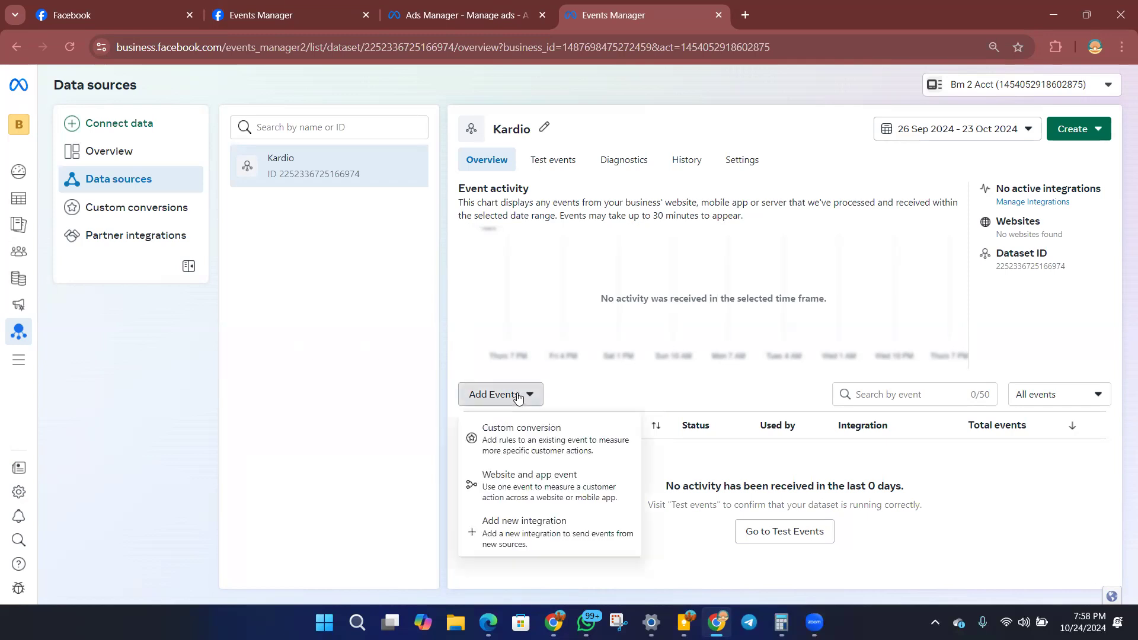
click(505, 526)
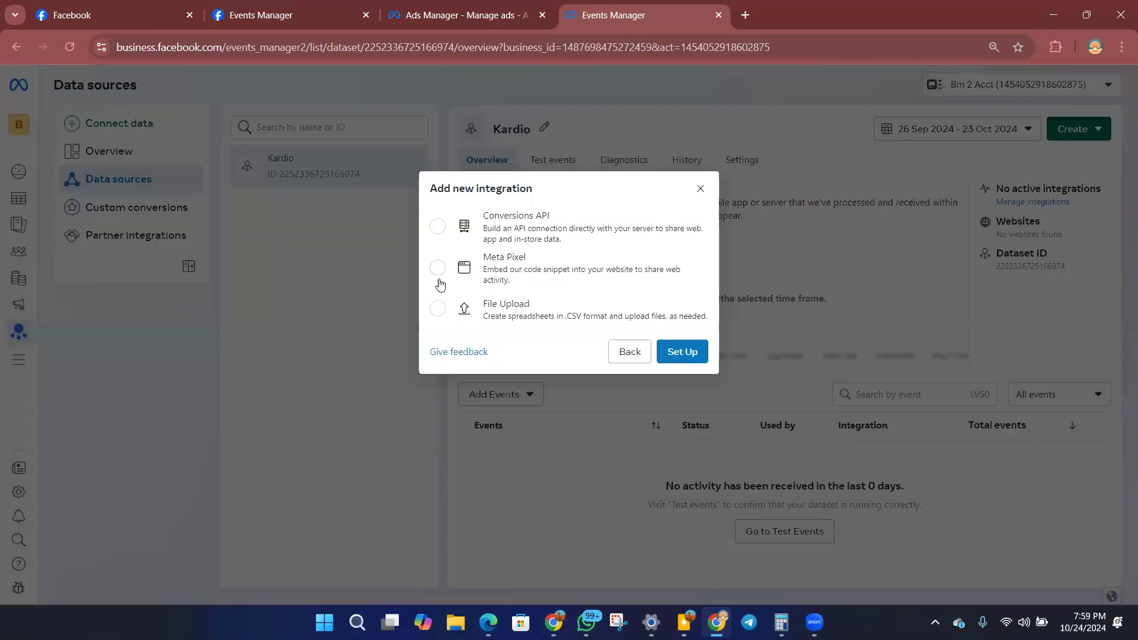
click(437, 267)
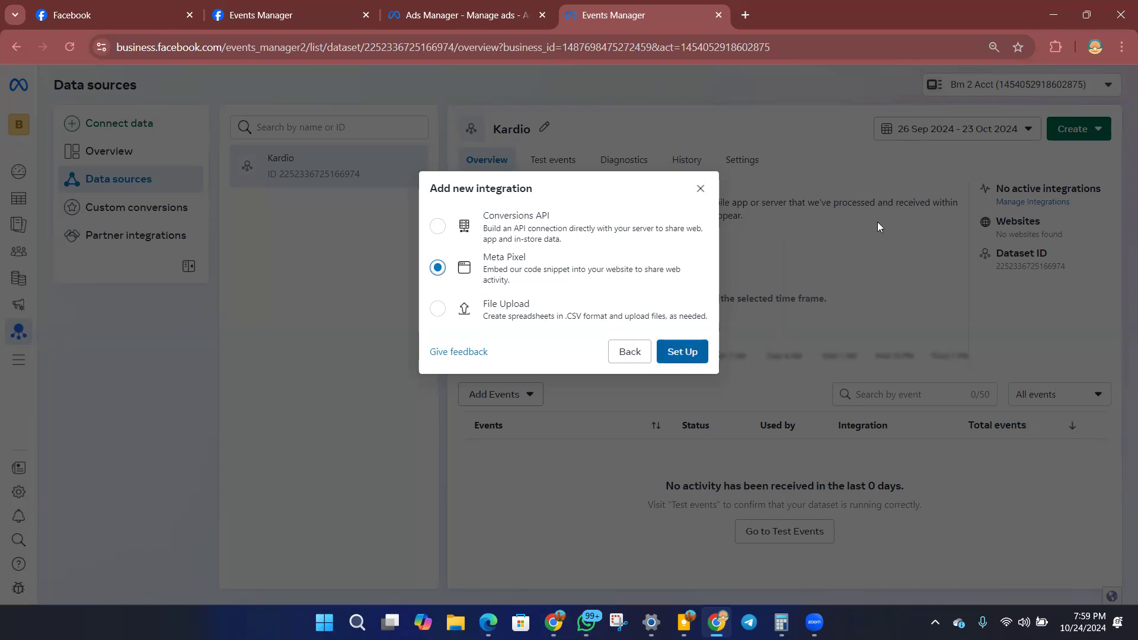
click(1122, 47)
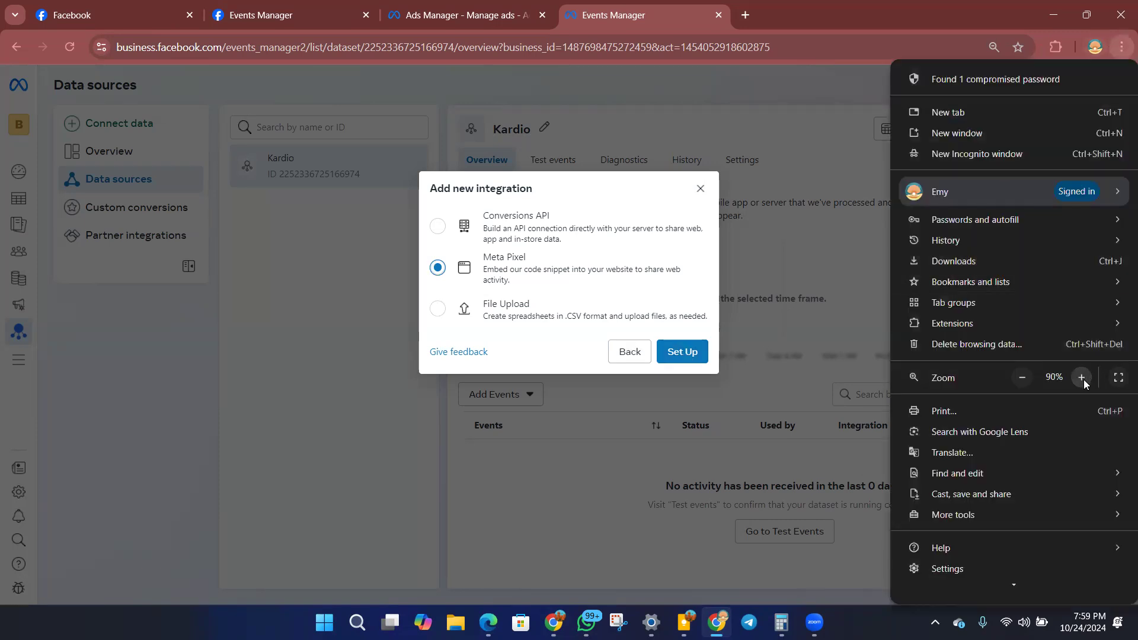
click(1082, 377)
click(1081, 377)
click(1081, 377)
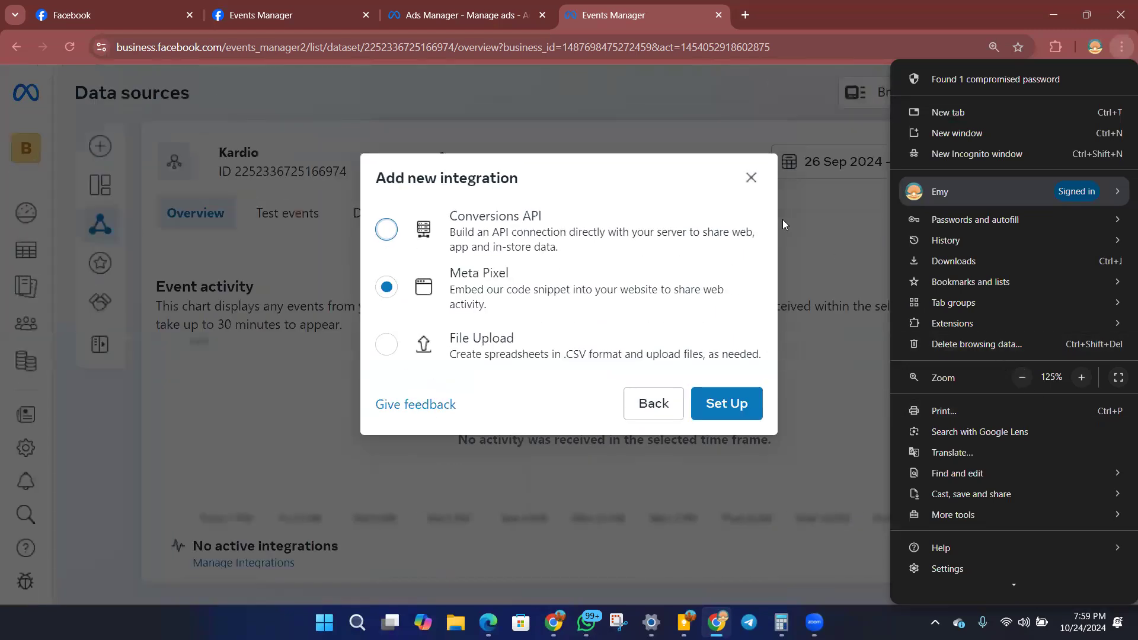
click(1017, 381)
click(737, 186)
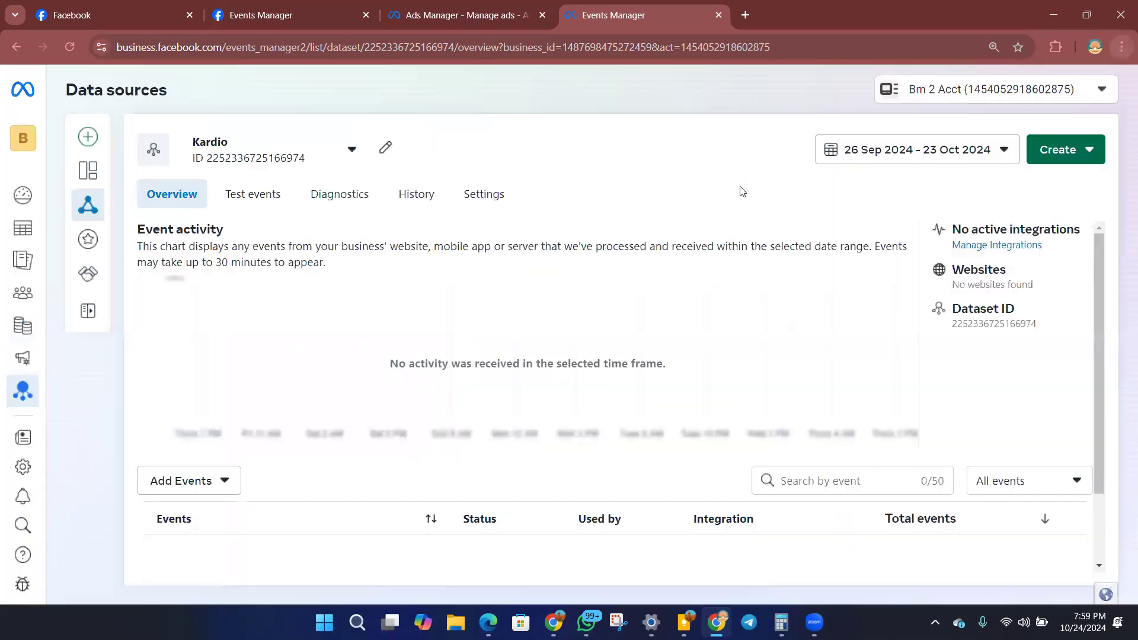
Add a Meta Pixel integration to the Kardio dataset, choosing to add the code to the website manually.
scroll(356, 379, down, 2)
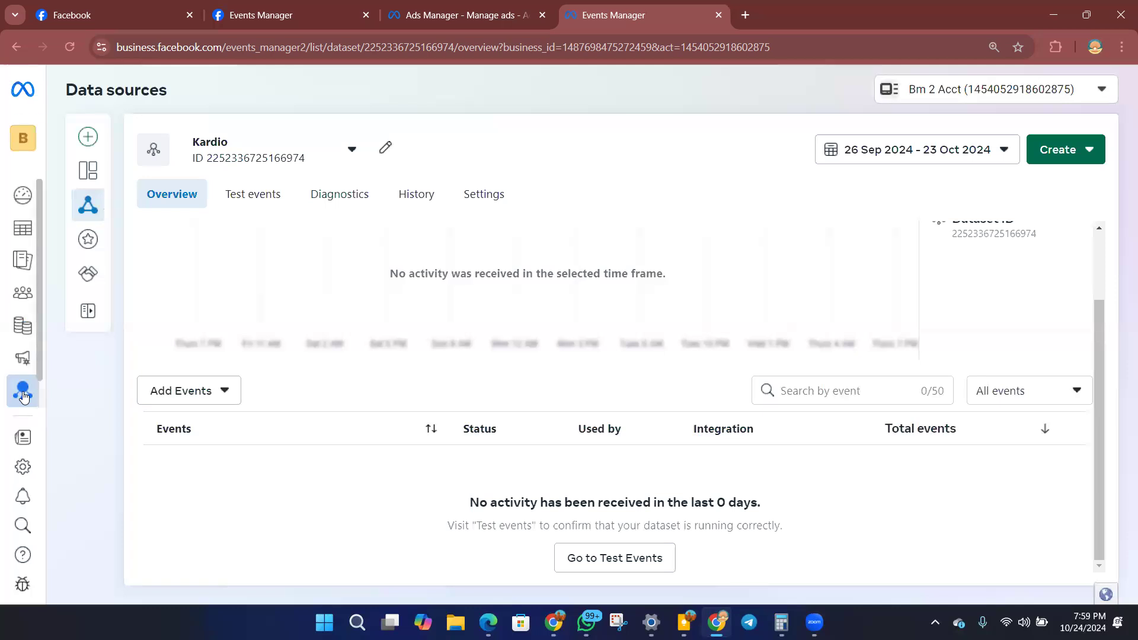
mouse_move(23, 397)
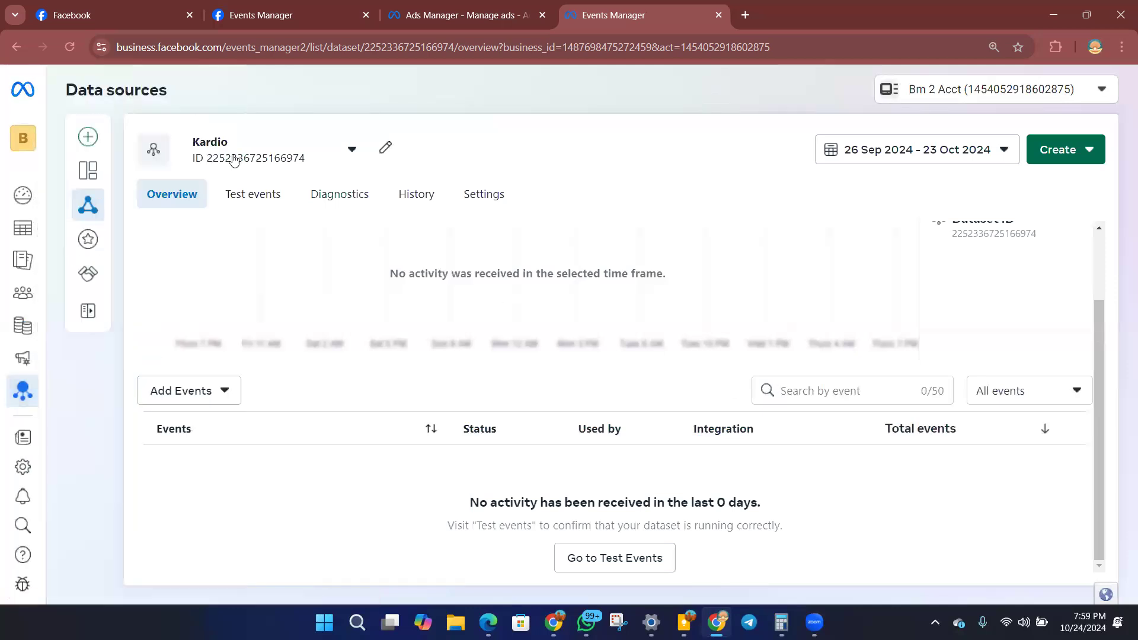
click(207, 396)
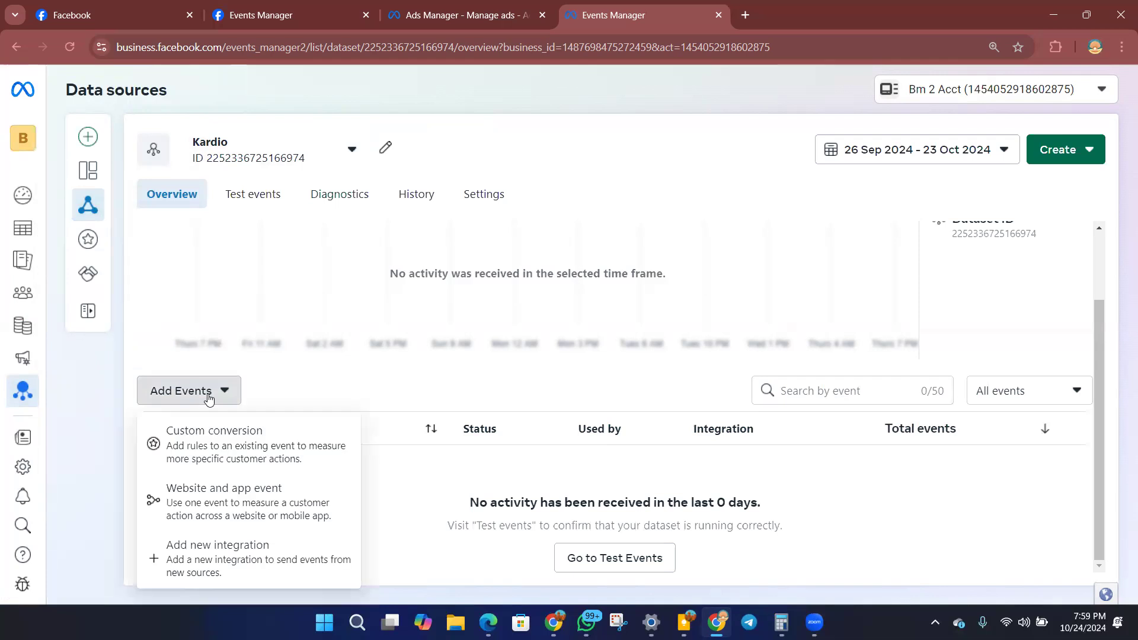
click(230, 567)
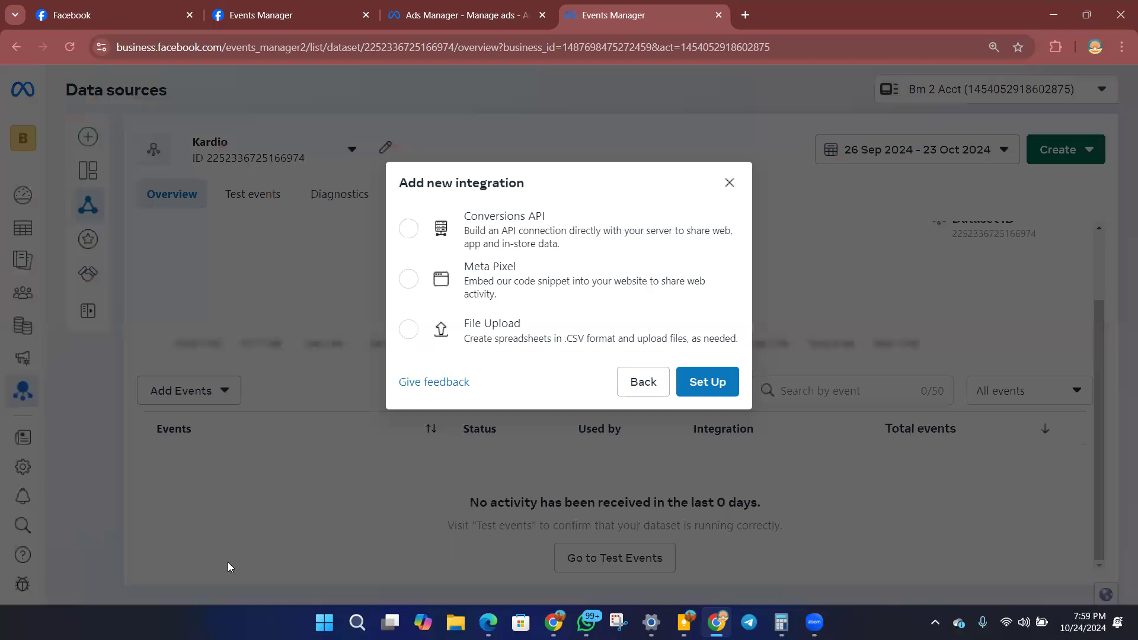
click(408, 279)
click(714, 389)
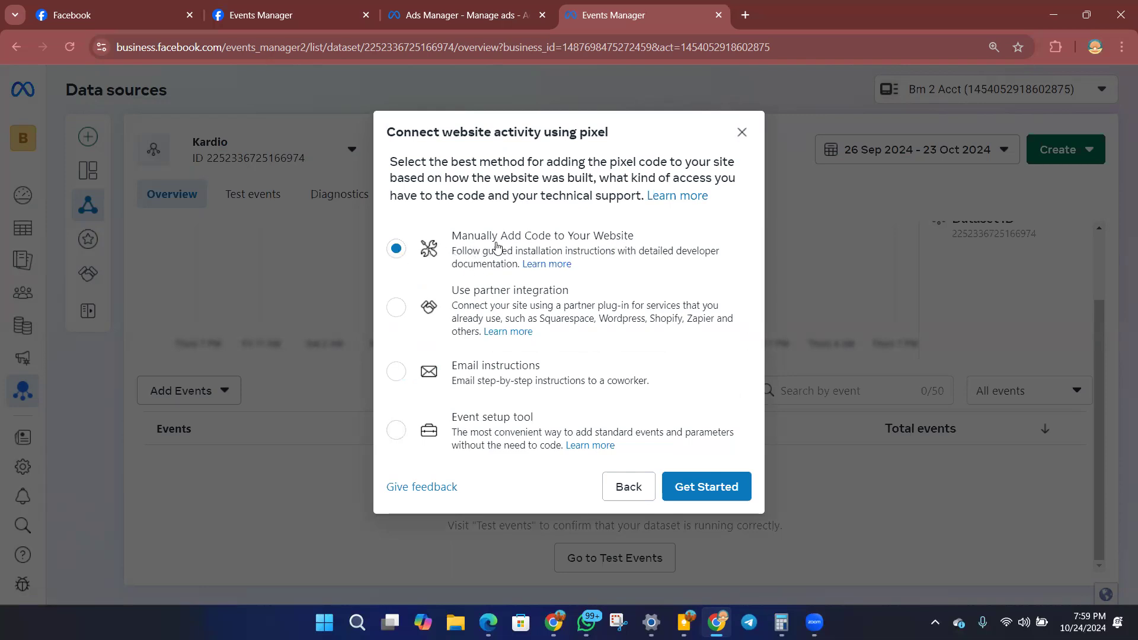
click(703, 492)
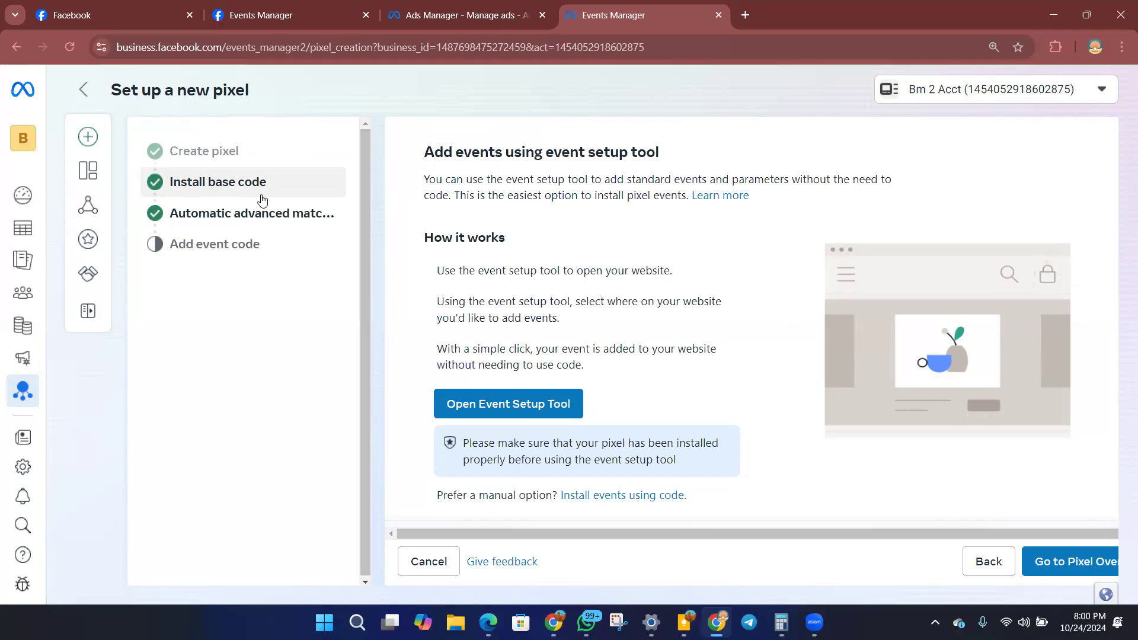
Replace the Raw HTML element's placeholder code in systeme.io with the Kardio pixel's base code and save the page.
click(216, 184)
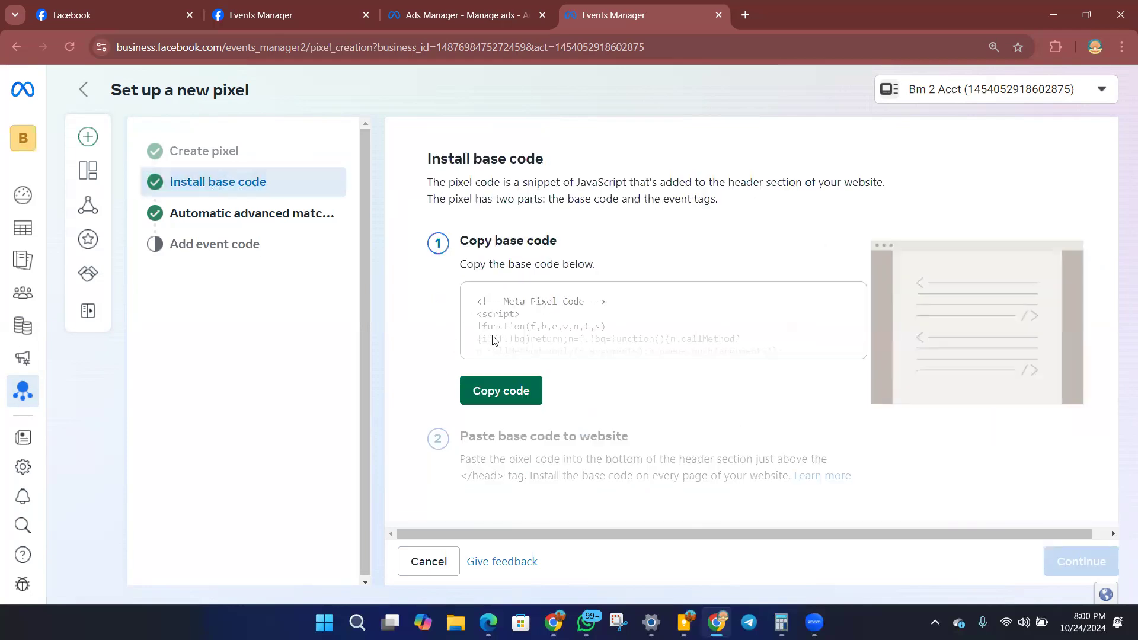
click(511, 395)
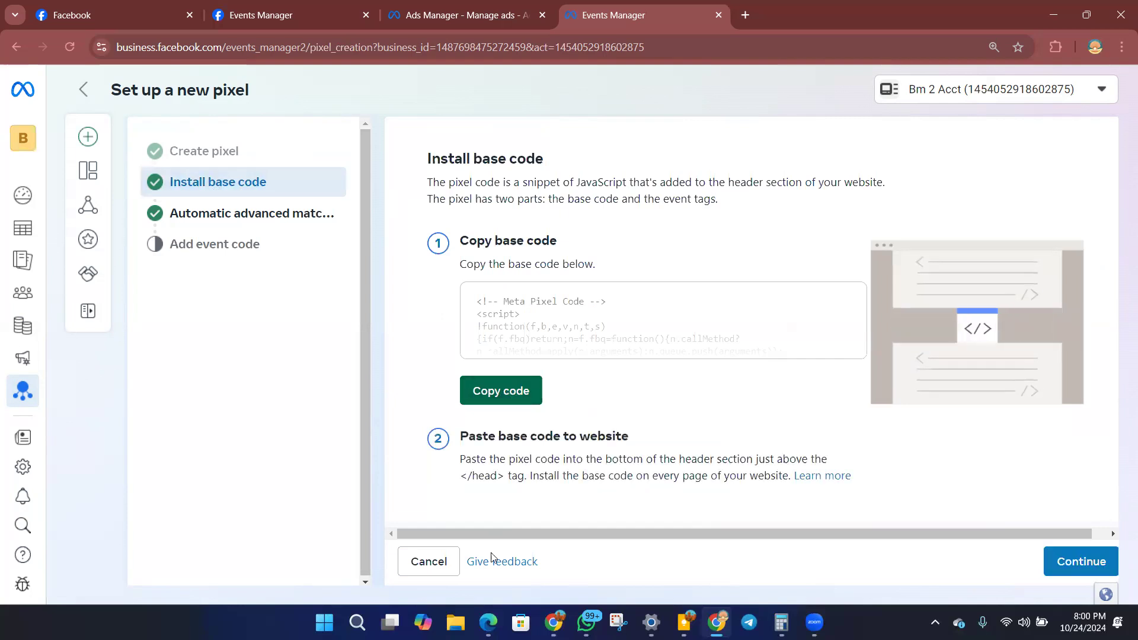
click(555, 623)
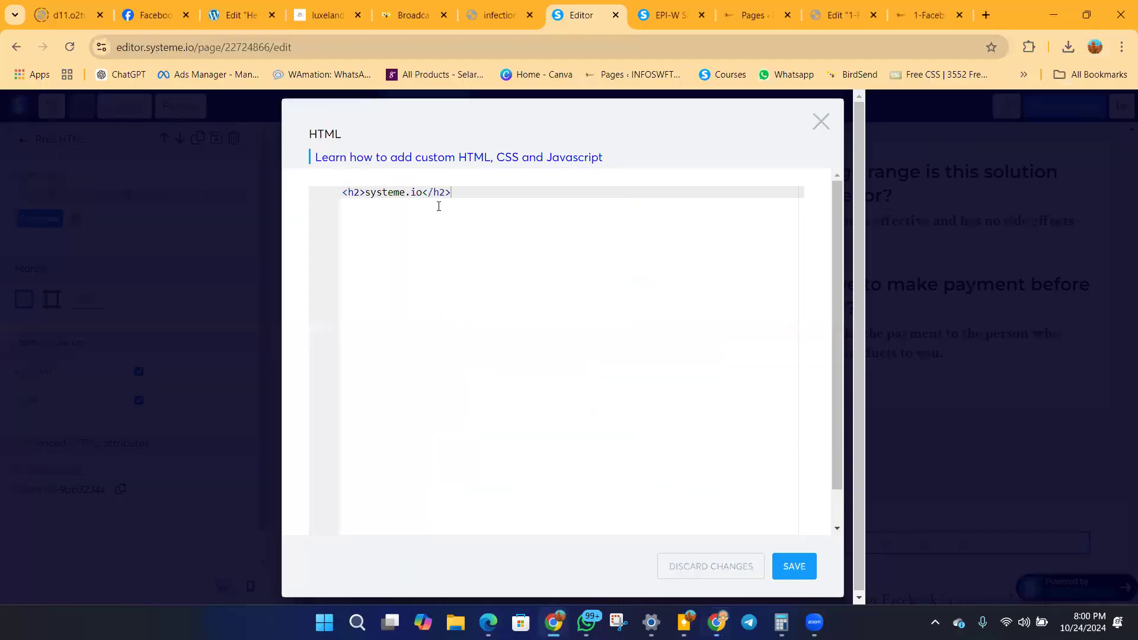
drag(446, 194, 341, 194)
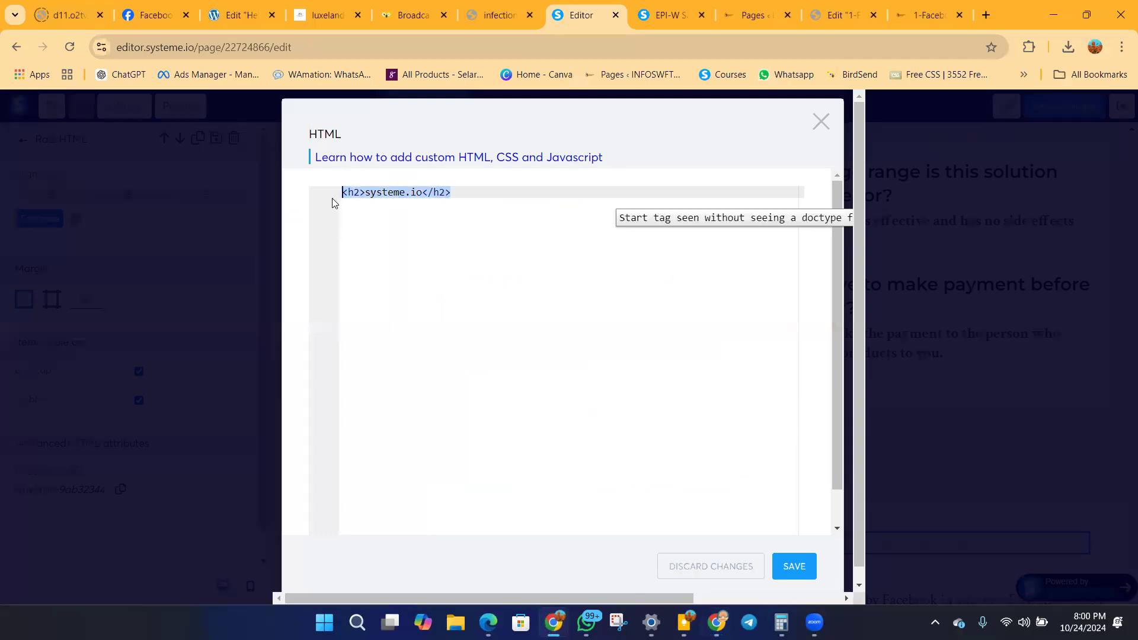
key(ctrl+v)
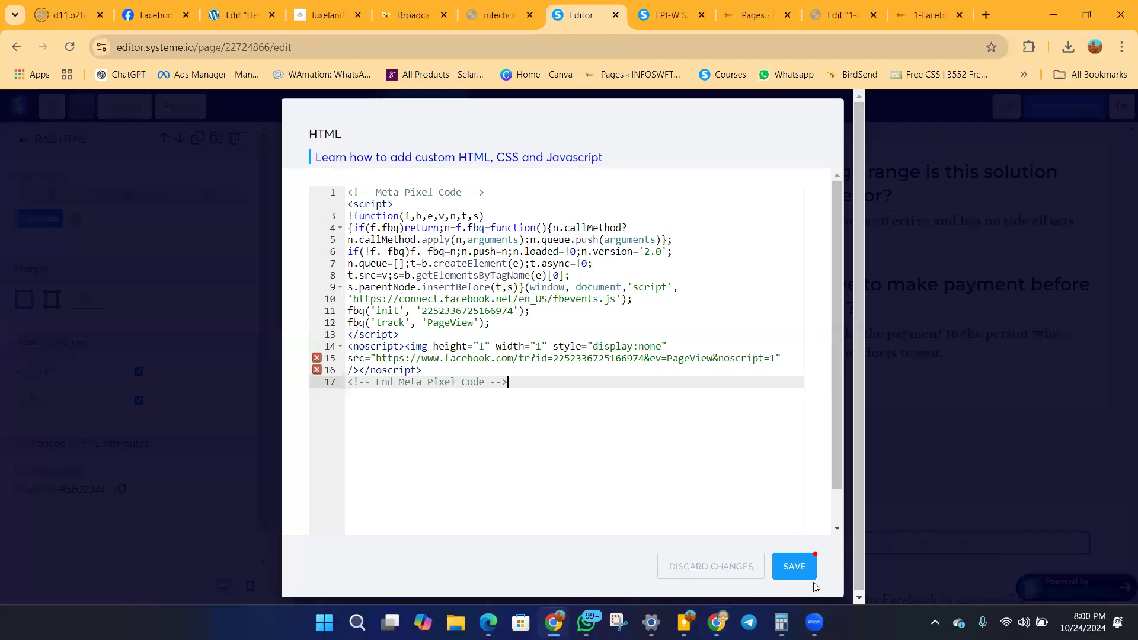
click(798, 569)
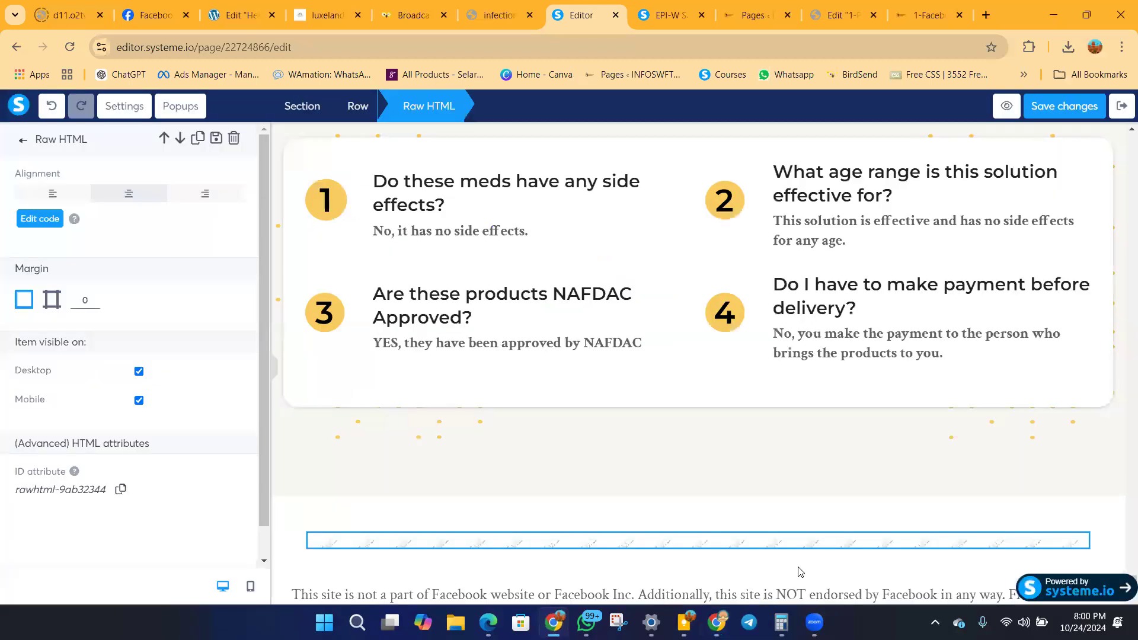
click(1051, 112)
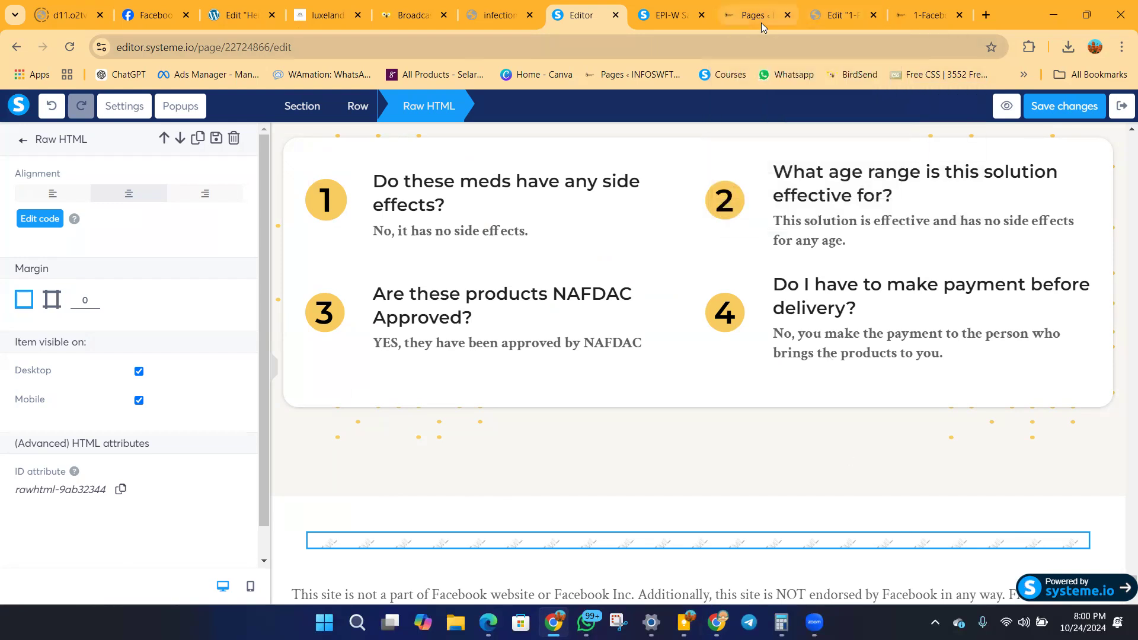
Copy the web address of the live femalefitpro.site sales page.
click(668, 23)
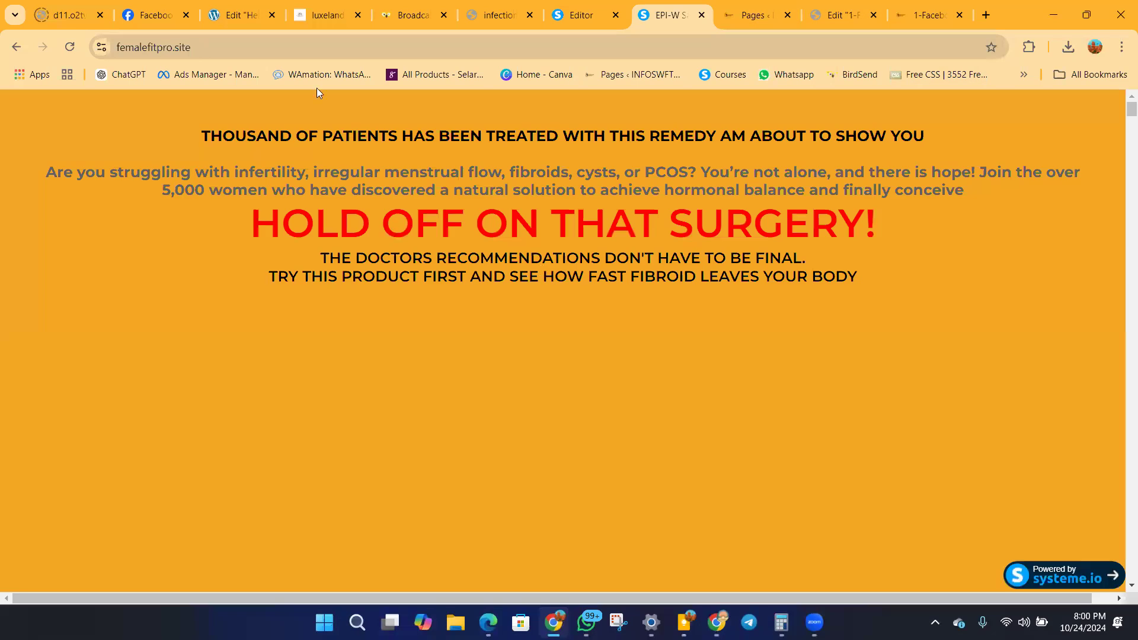
click(167, 48)
right_click(168, 48)
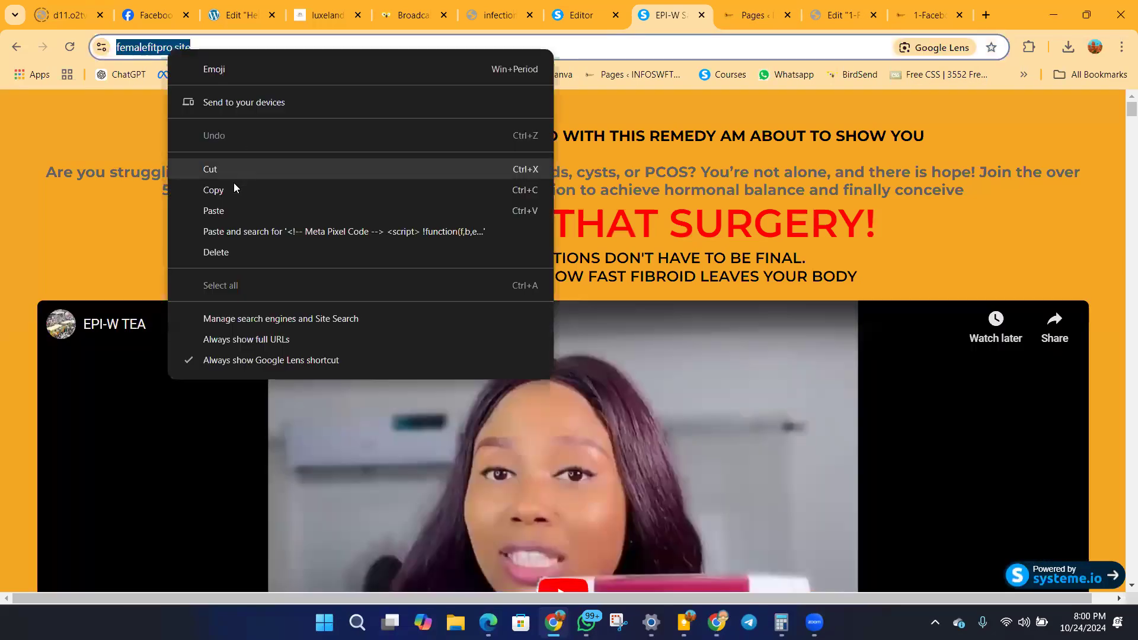
click(235, 189)
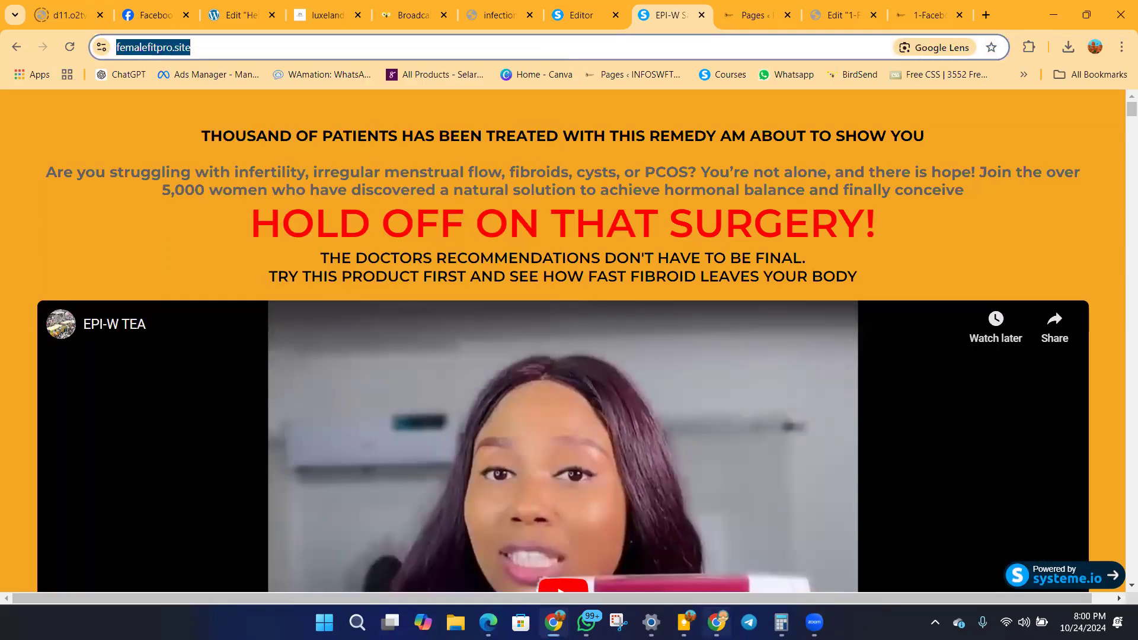
click(718, 623)
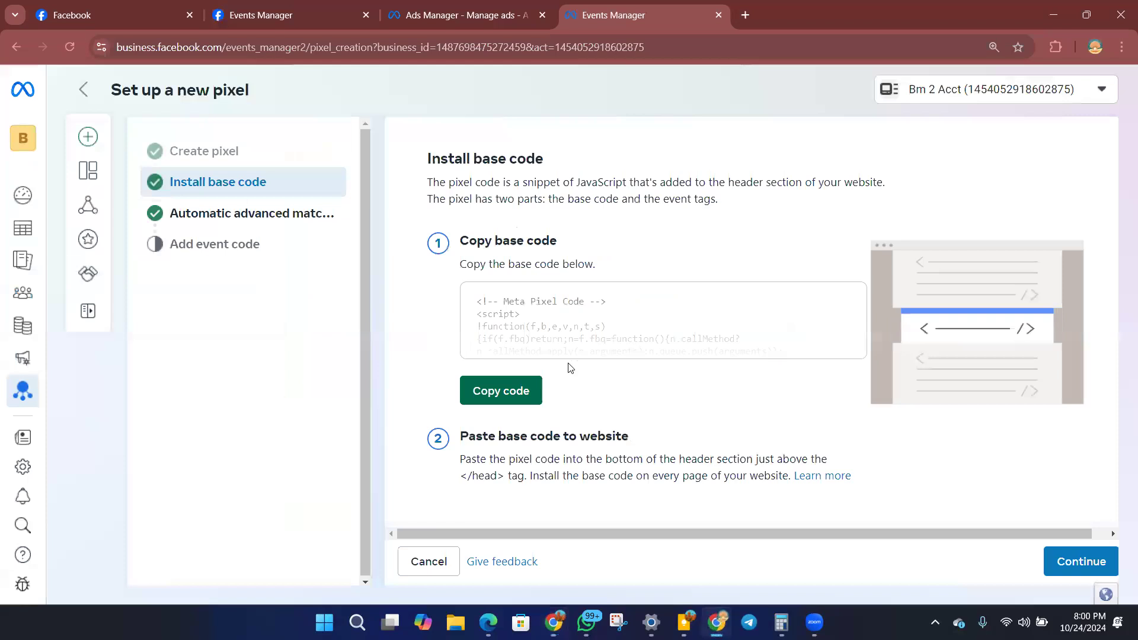
click(1077, 567)
click(1078, 567)
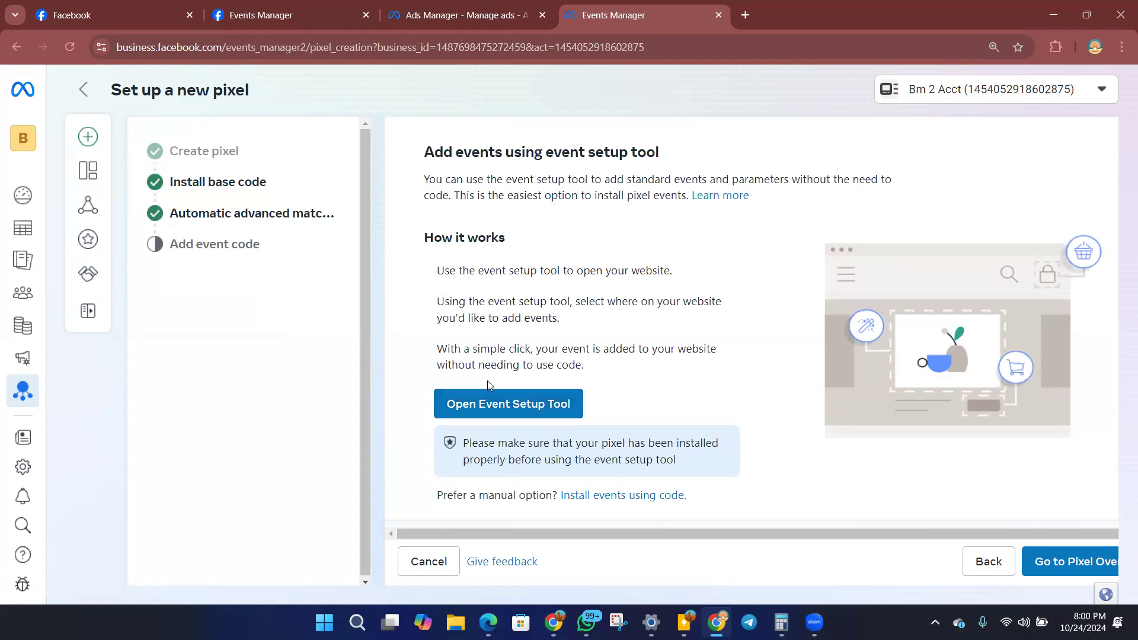
click(492, 410)
click(467, 293)
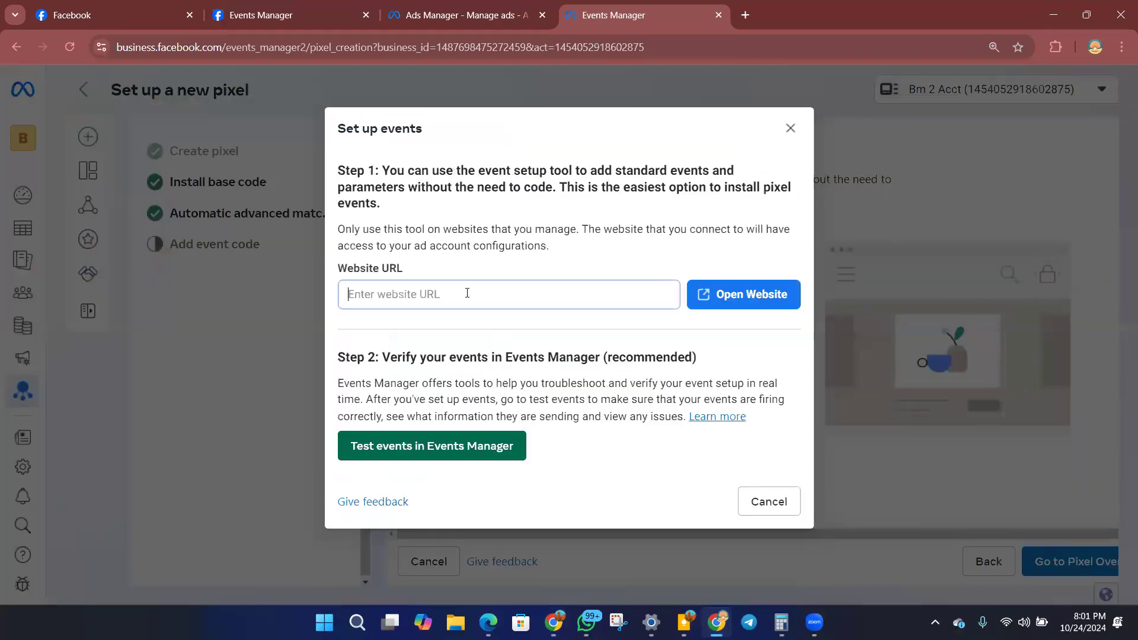
right_click(467, 293)
click(525, 463)
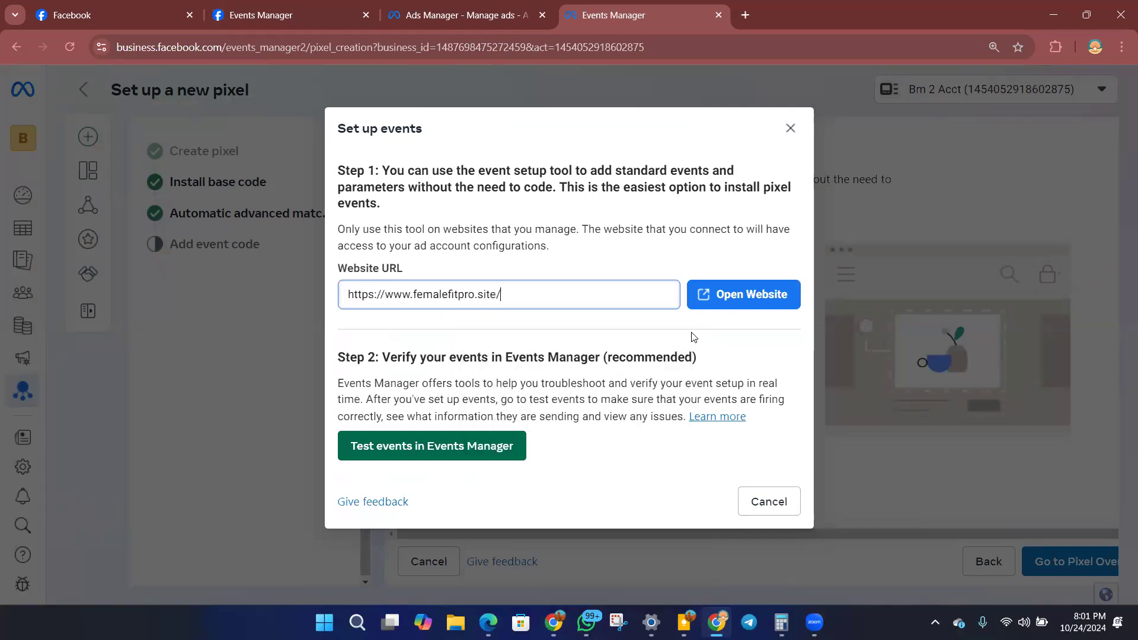
click(725, 295)
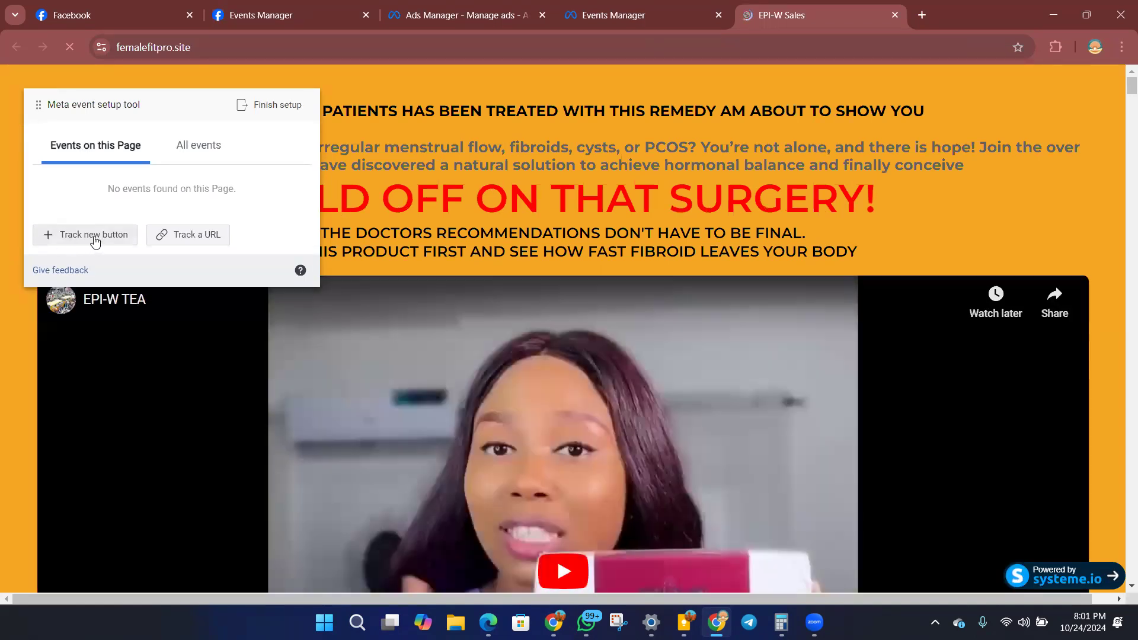
Look through the live sales page for its package prices, order button and order form fields.
scroll(1055, 166, down, 5)
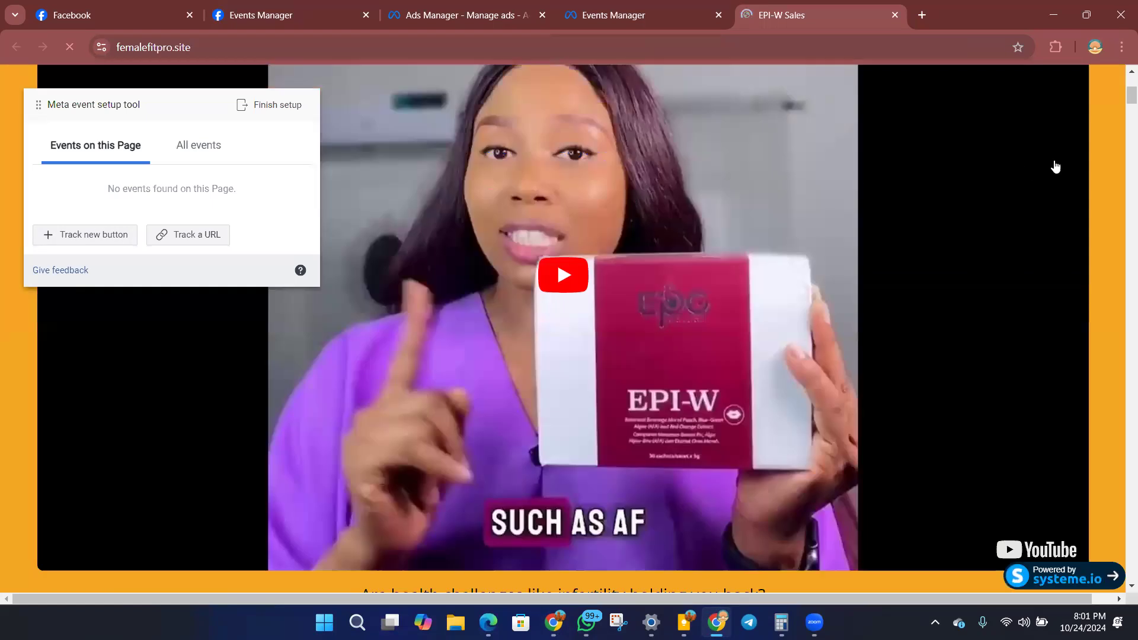
drag(1122, 98, 1119, 565)
scroll(673, 258, up, 4)
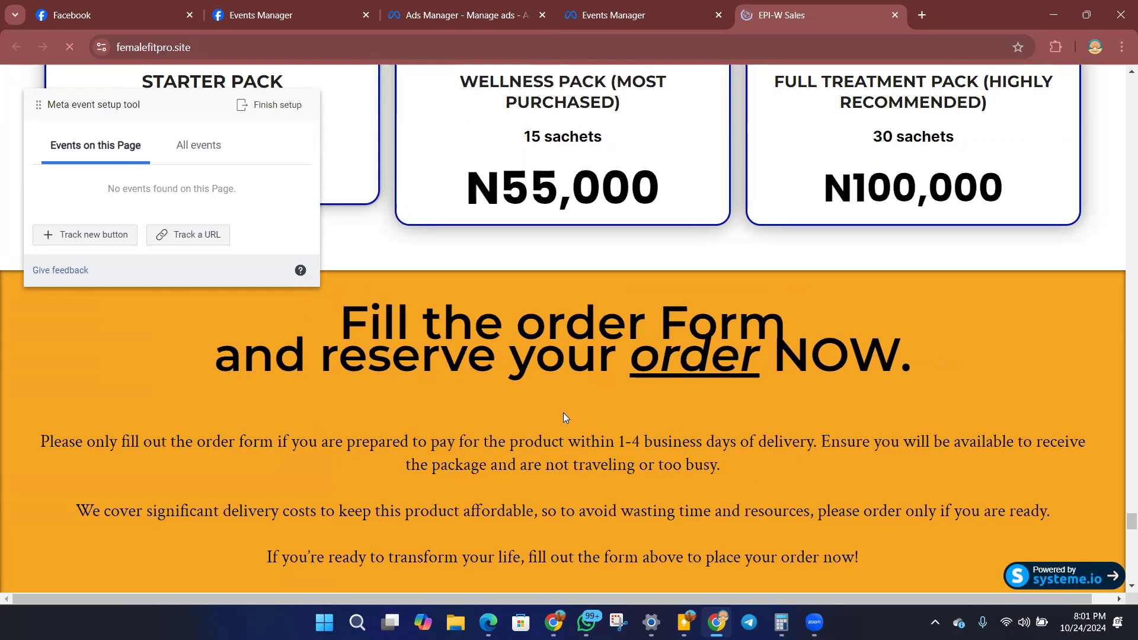
scroll(641, 417, down, 10)
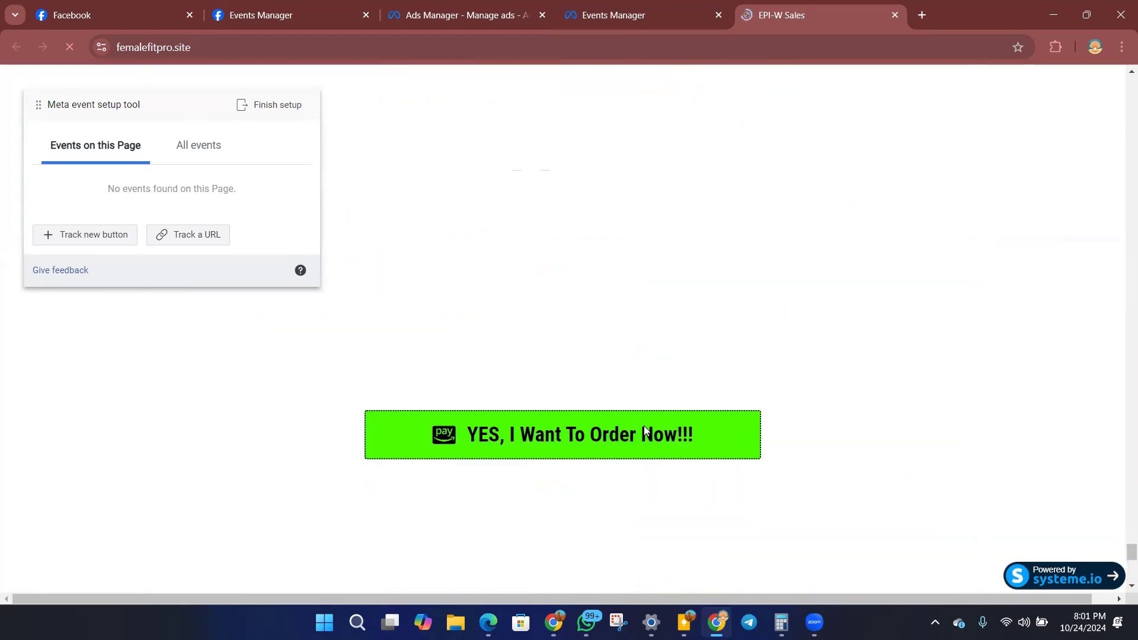
scroll(643, 436, up, 9)
scroll(606, 517, down, 2)
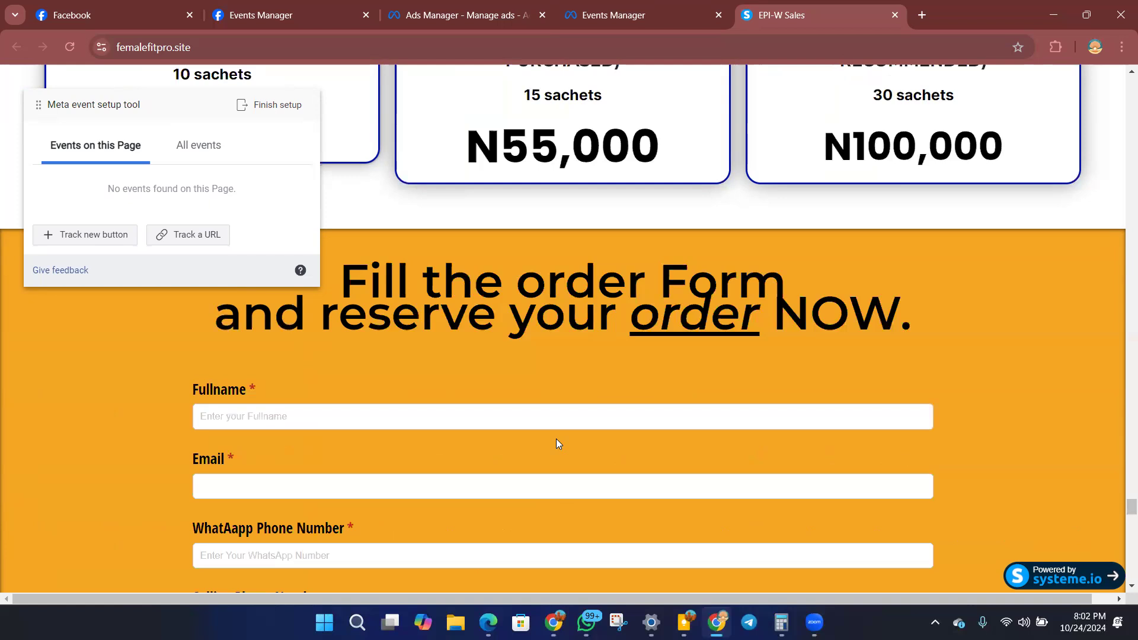
scroll(483, 346, down, 12)
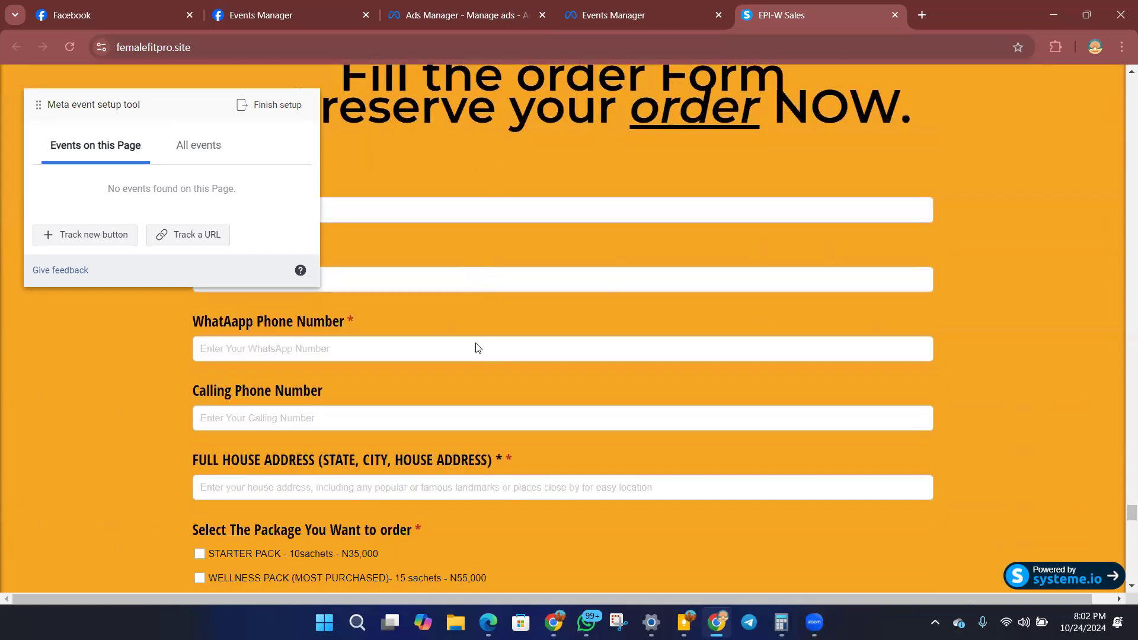
Try to place an order with the form empty, and fill in its full name and e-mail fields with dummy details.
scroll(355, 296, up, 4)
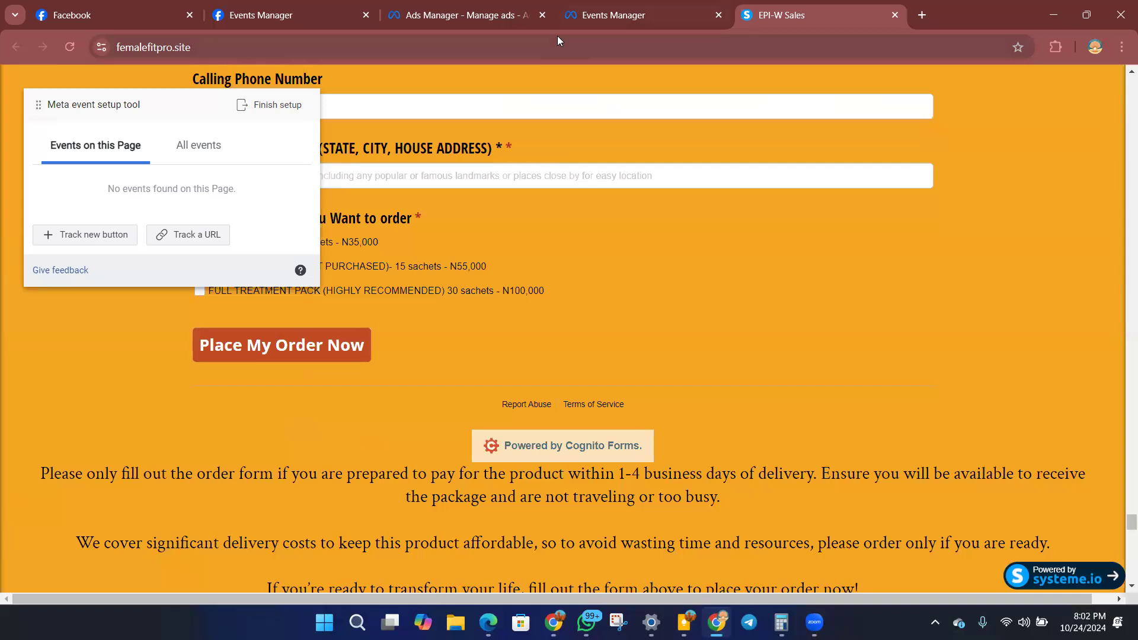
click(313, 348)
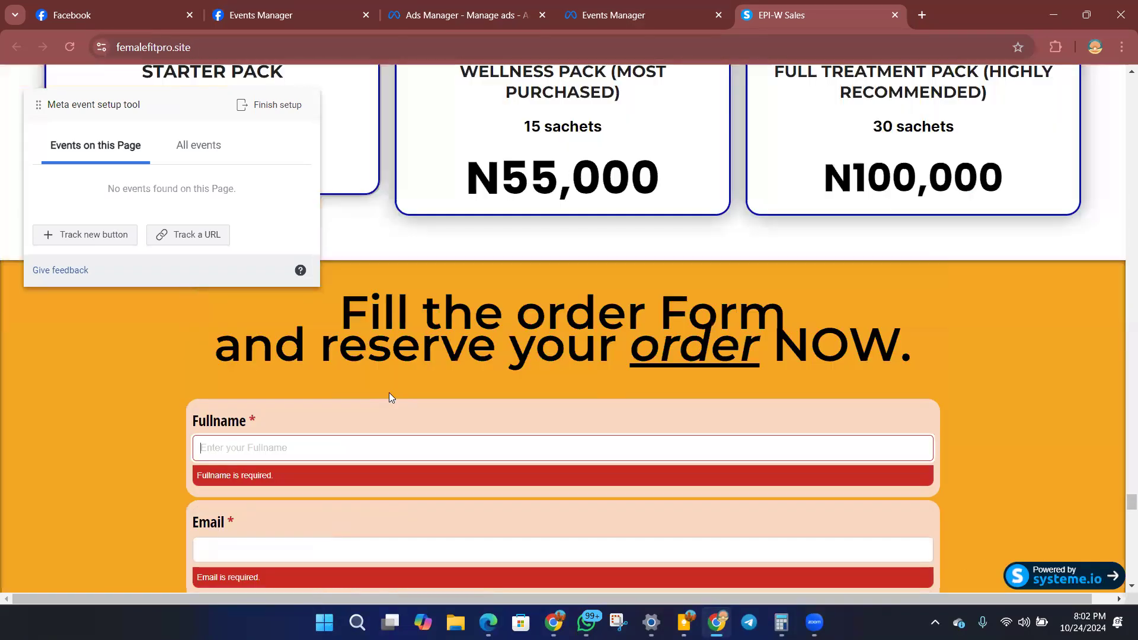
click(364, 452)
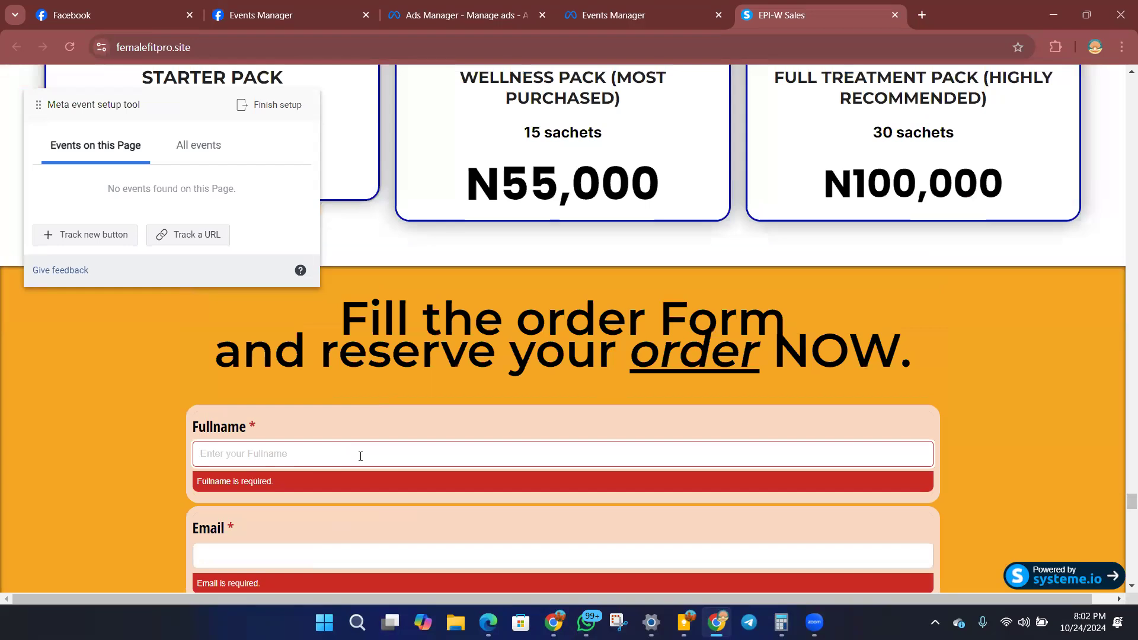
text(sdfghj)
scroll(118, 376, down, 2)
click(223, 408)
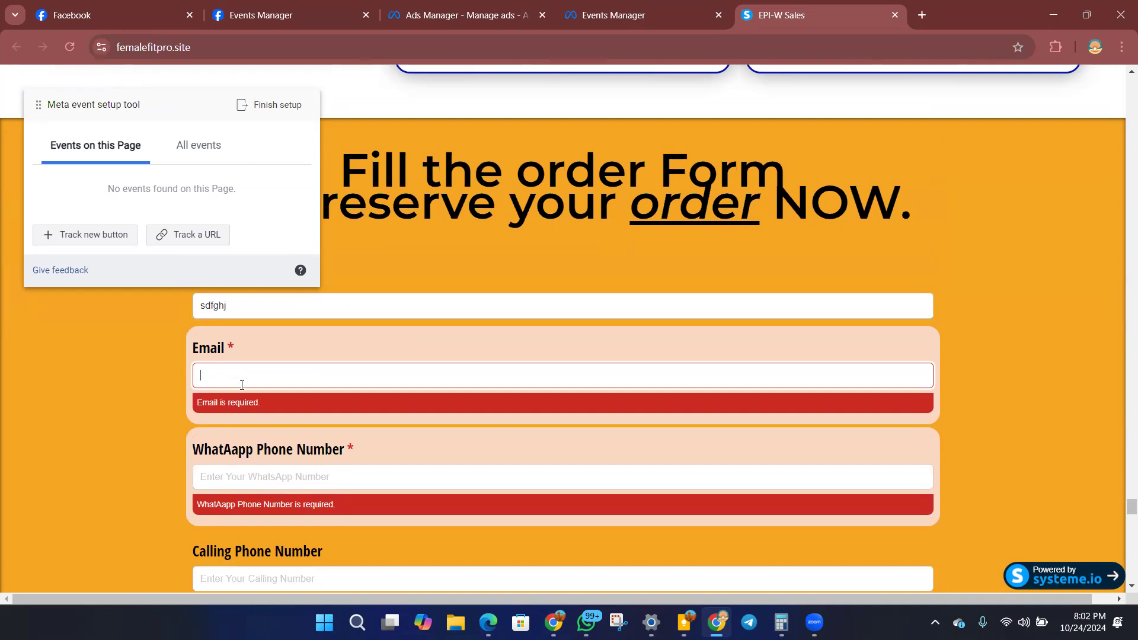
Fill in the order form's WhatsApp number, calling number and address from saved details, and choose the STARTER PACK.
scroll(243, 421, down, 1)
click(239, 409)
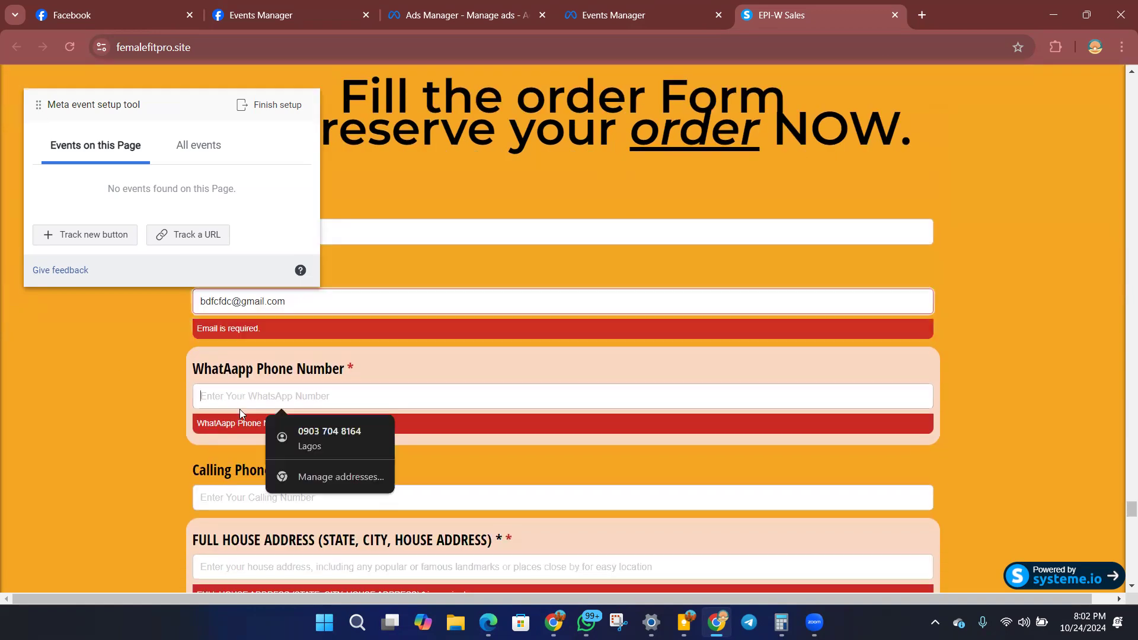
click(297, 446)
click(235, 448)
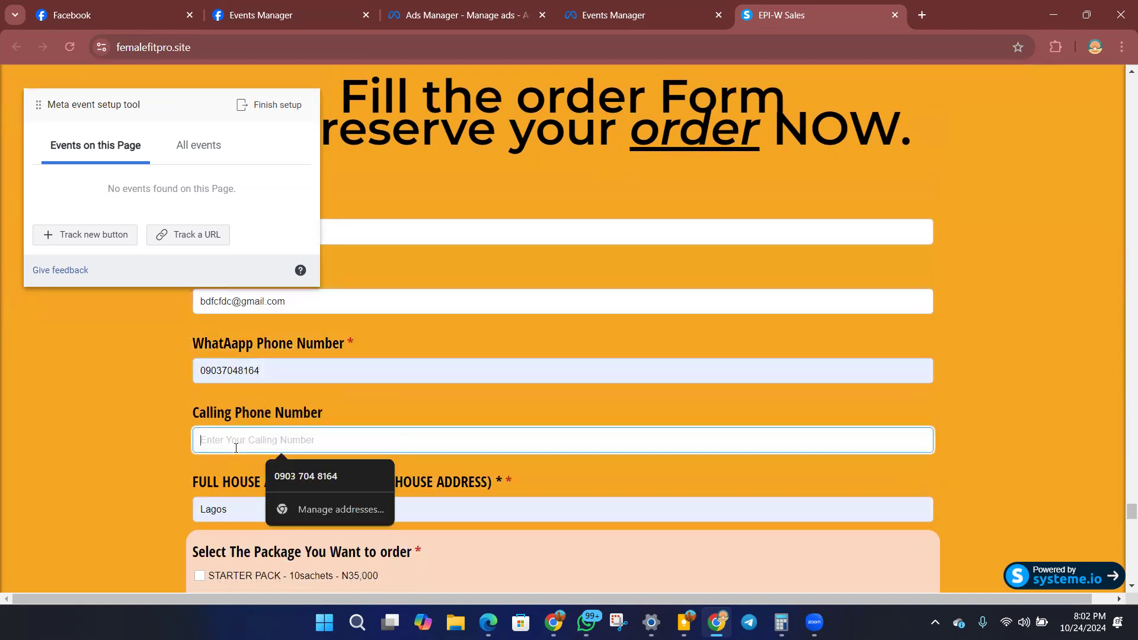
click(319, 482)
scroll(217, 439, down, 2)
click(200, 428)
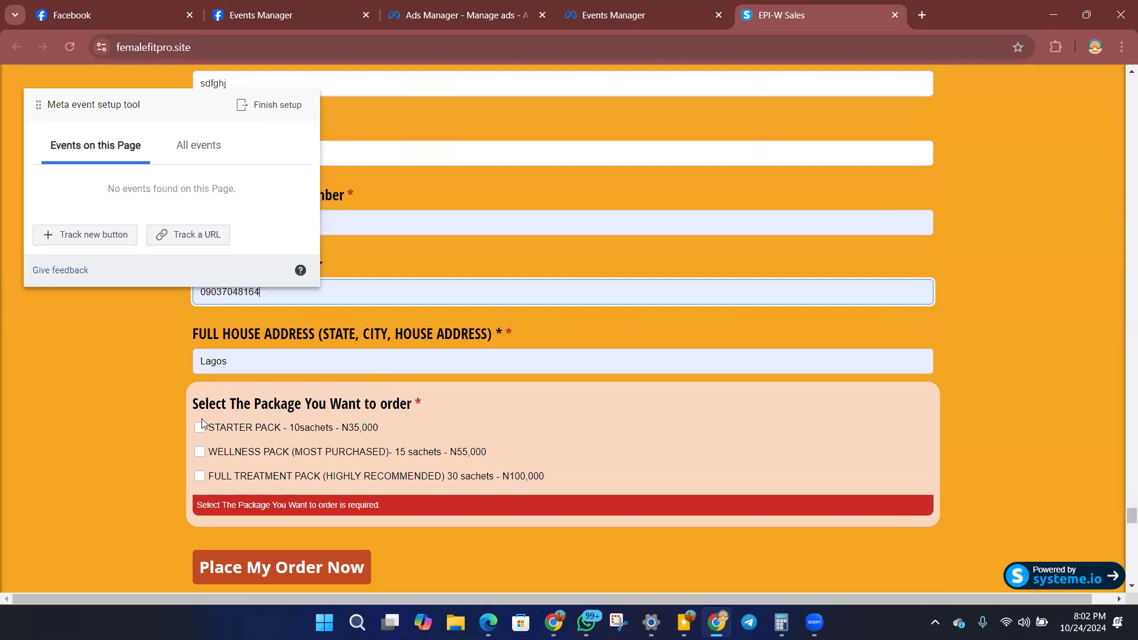
scroll(296, 469, down, 1)
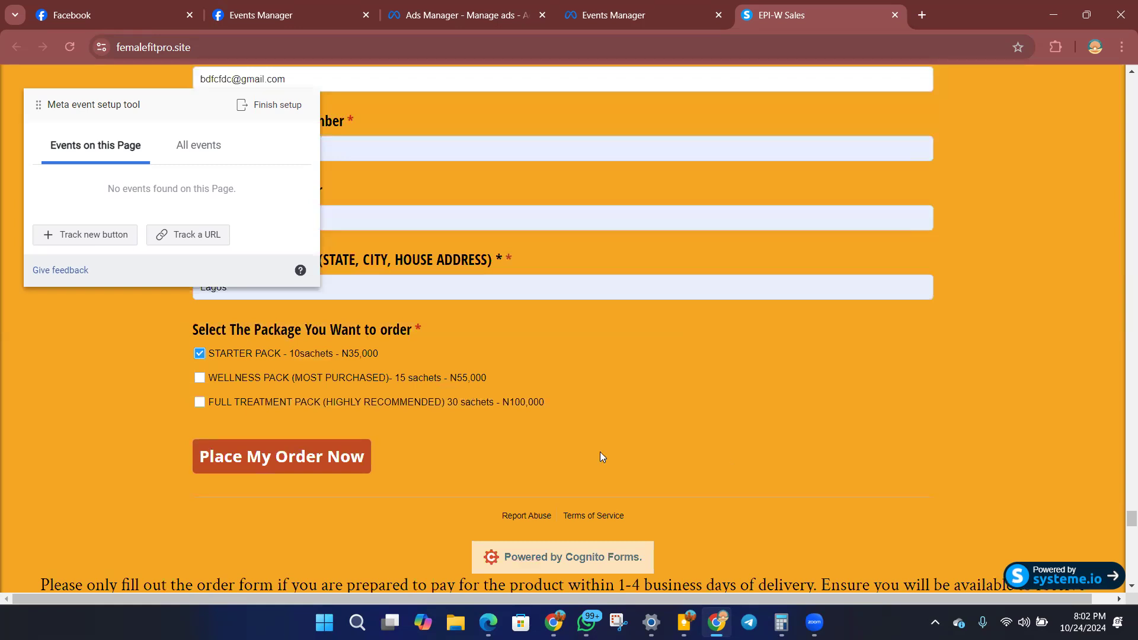
Submit the completed order form, decline opening the WhatsApp application and return to the sales page.
click(325, 470)
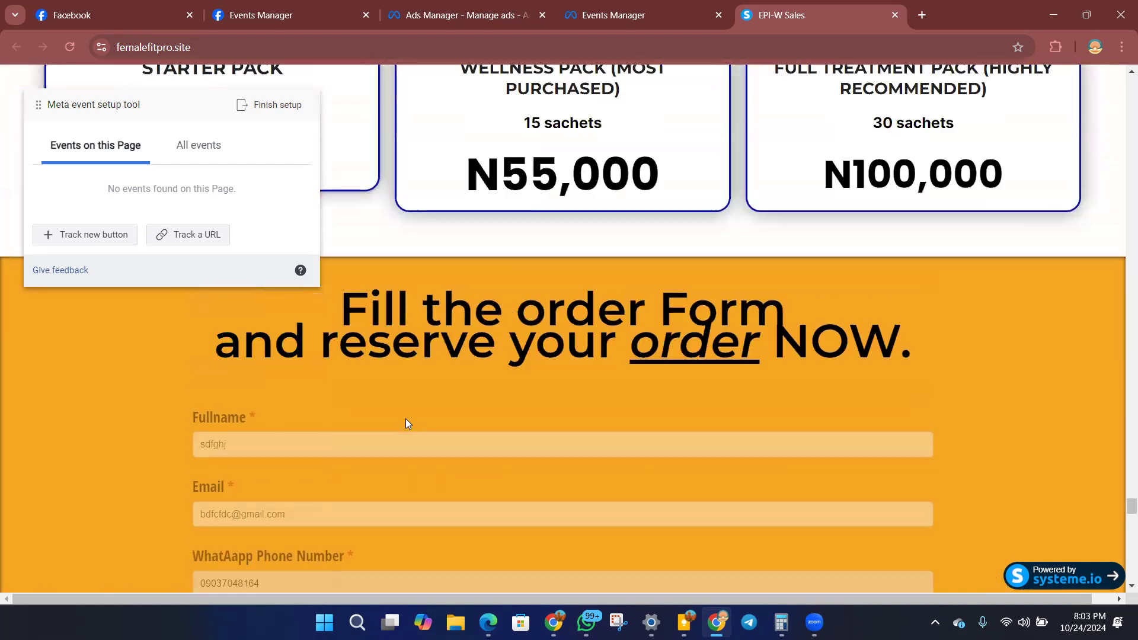
scroll(304, 415, down, 3)
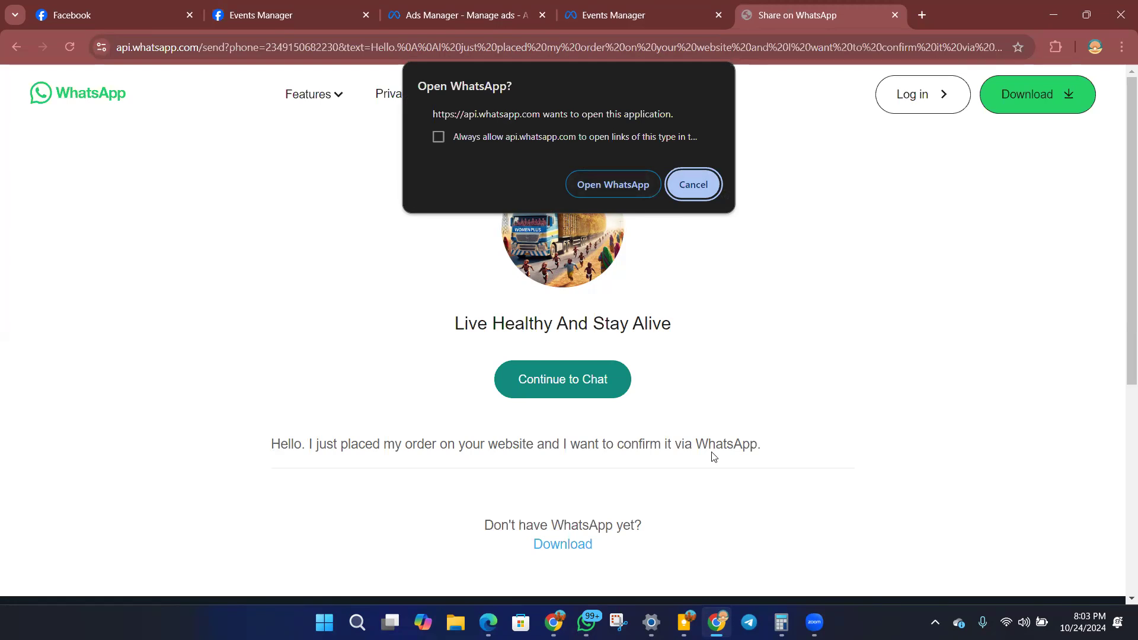
click(708, 189)
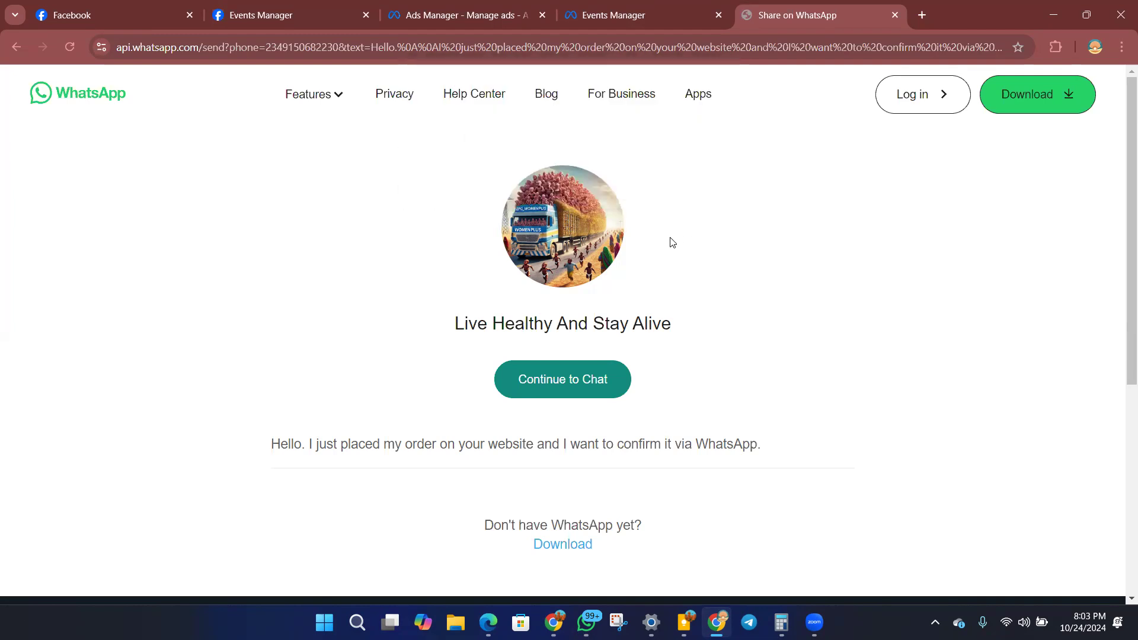
click(14, 47)
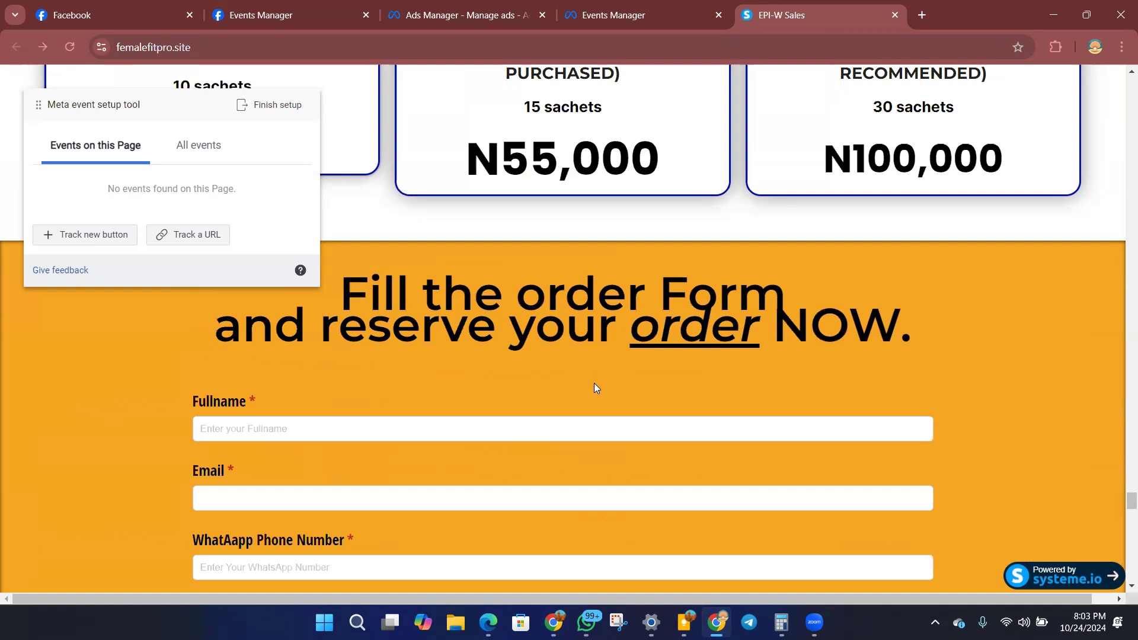
Track the order form's Place My Order Now button as a Purchase event with the Meta event setup tool.
scroll(483, 374, down, 7)
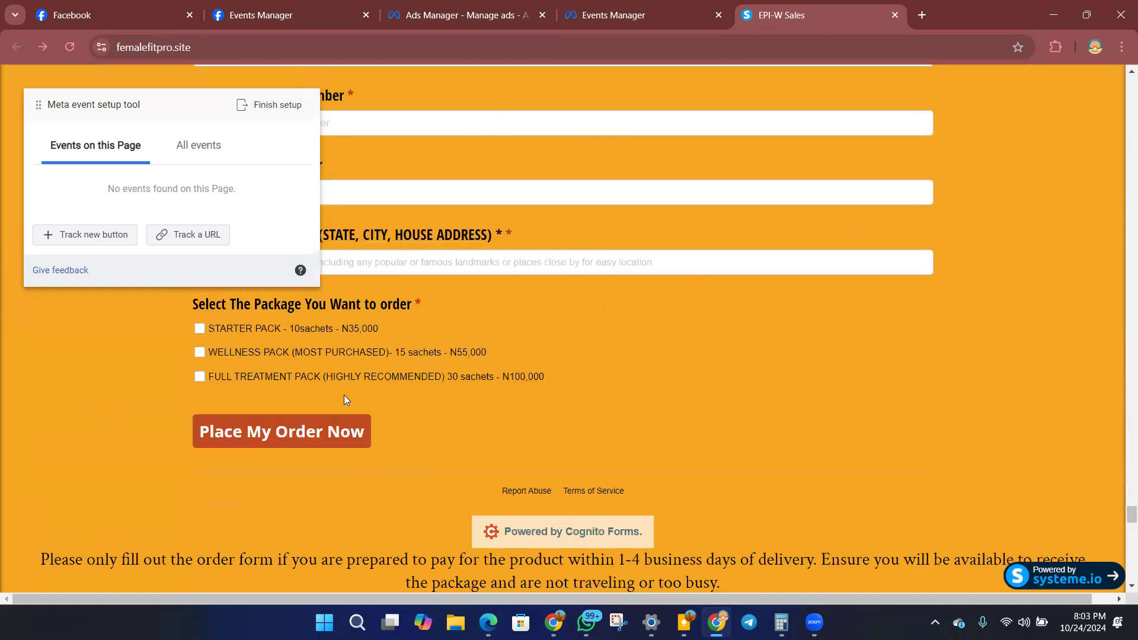
click(77, 238)
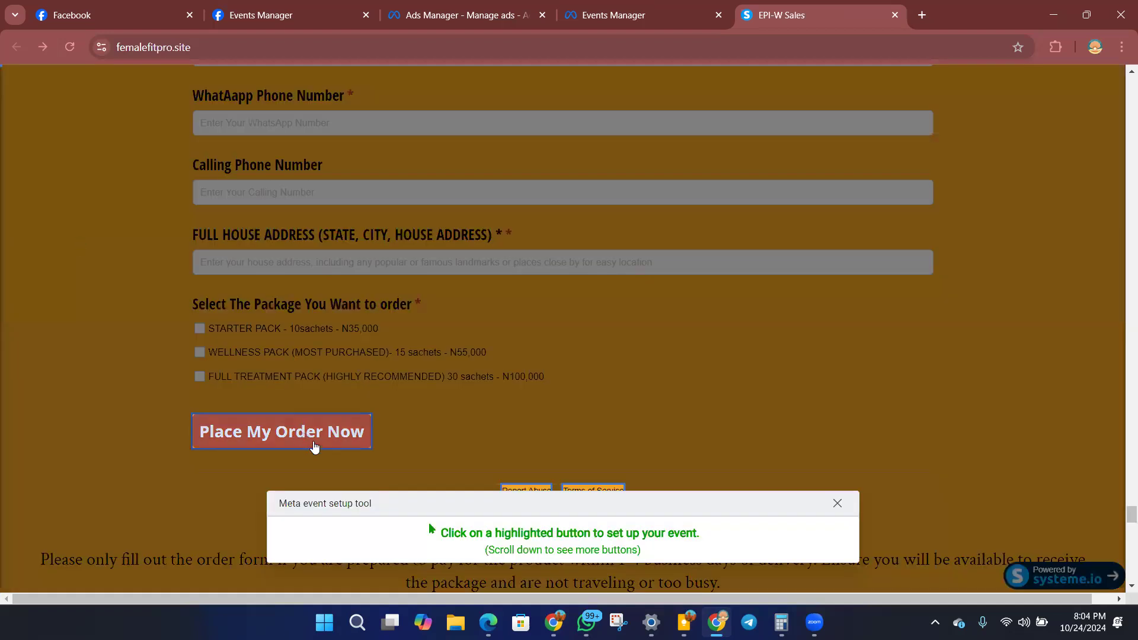
scroll(701, 193, up, 15)
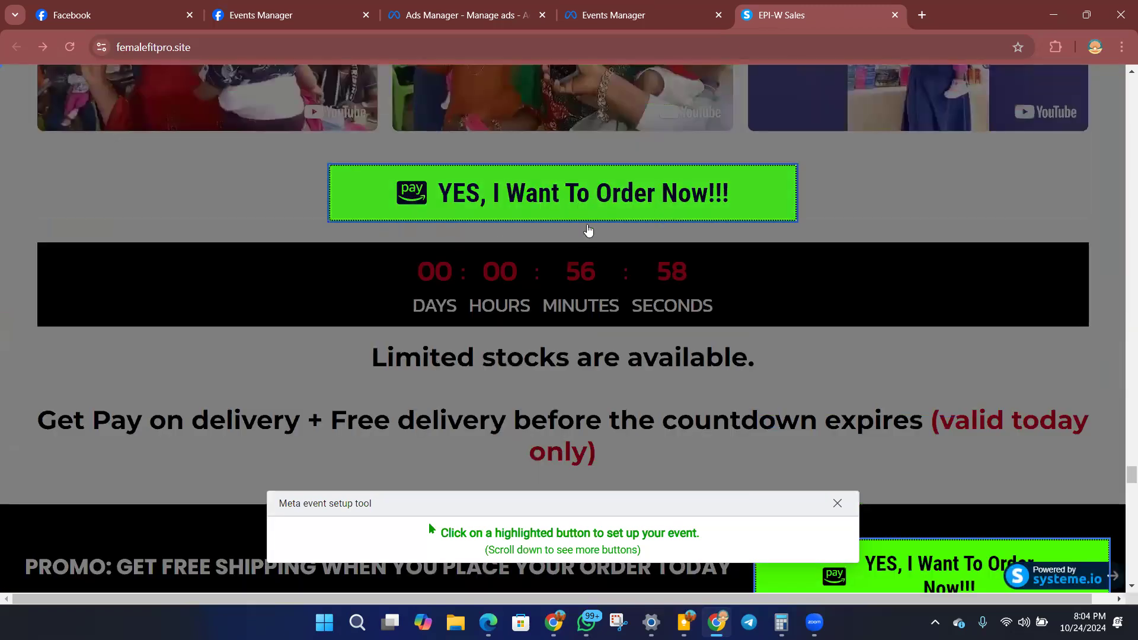
scroll(310, 293, down, 15)
scroll(314, 312, down, 4)
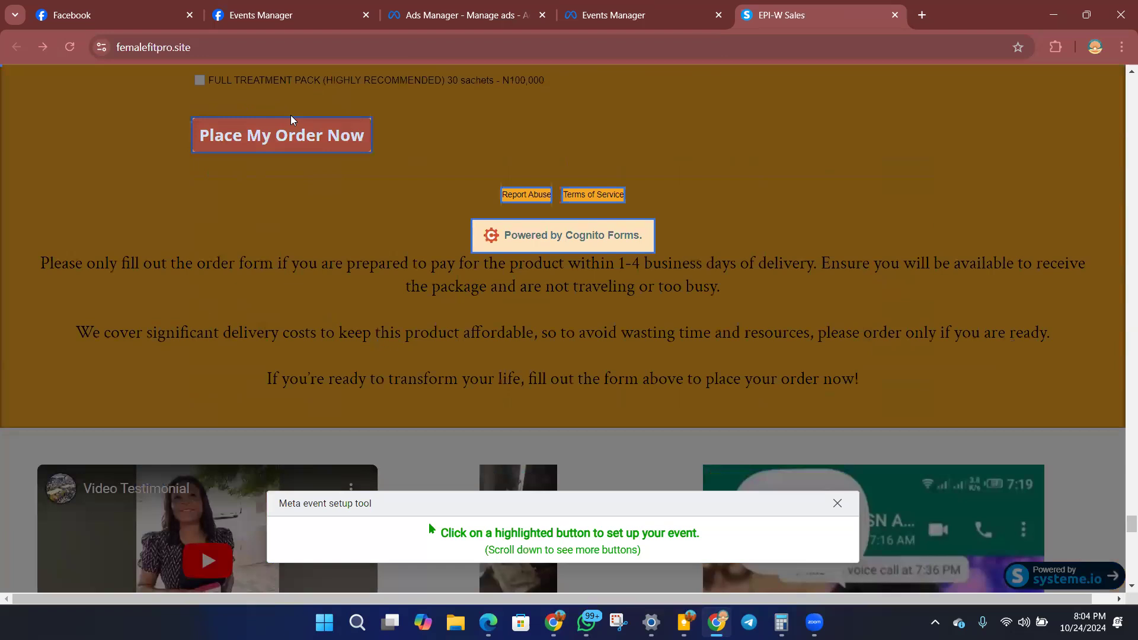
click(295, 146)
scroll(240, 147, up, 3)
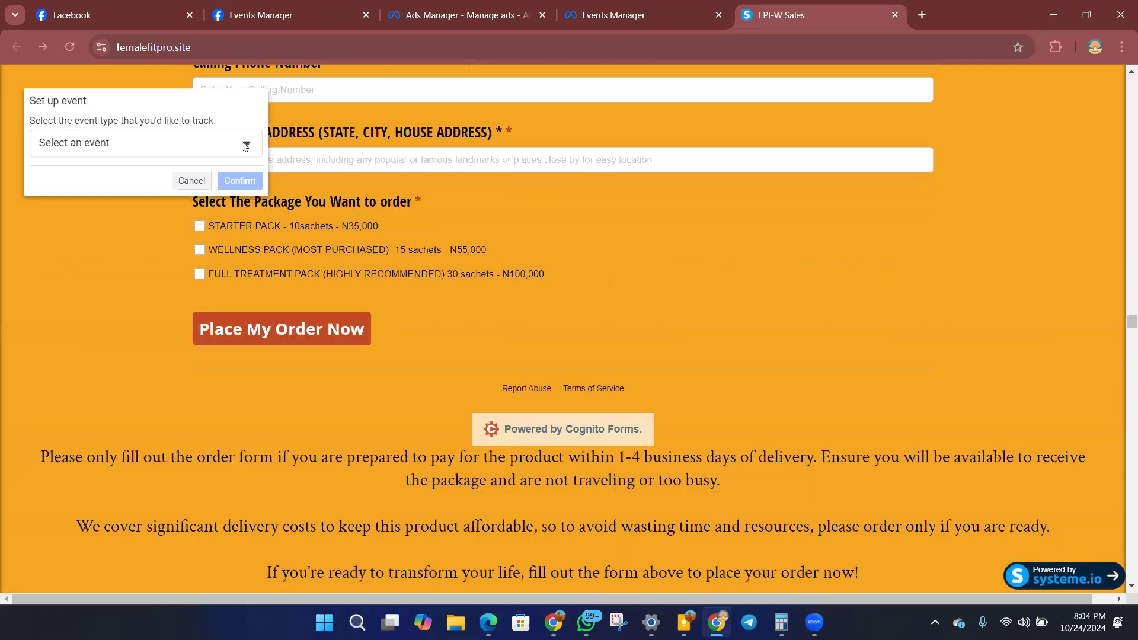
click(69, 152)
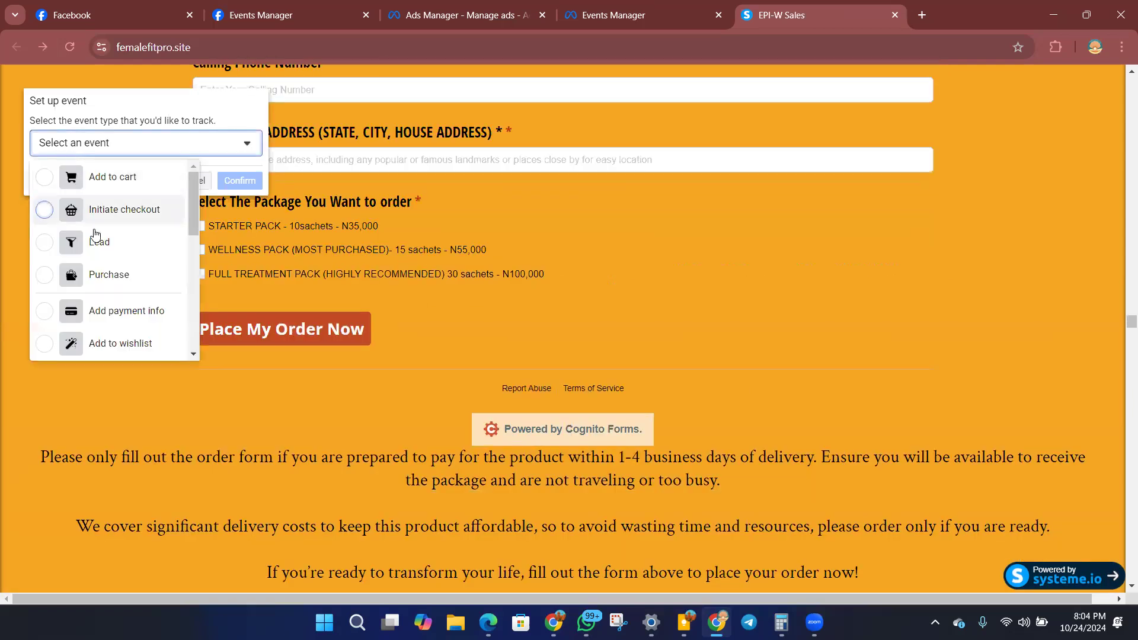
click(115, 276)
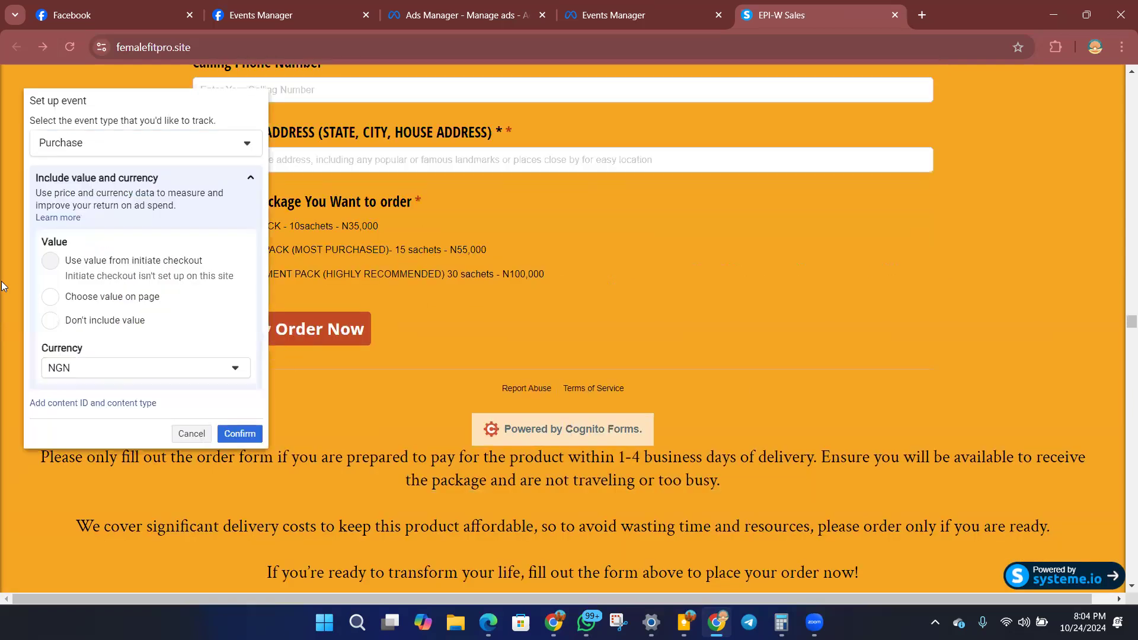
Take the Purchase event's value from the STARTER PACK N35,000 price on the page, keep the currency as NGN and confirm the event.
scroll(418, 333, up, 3)
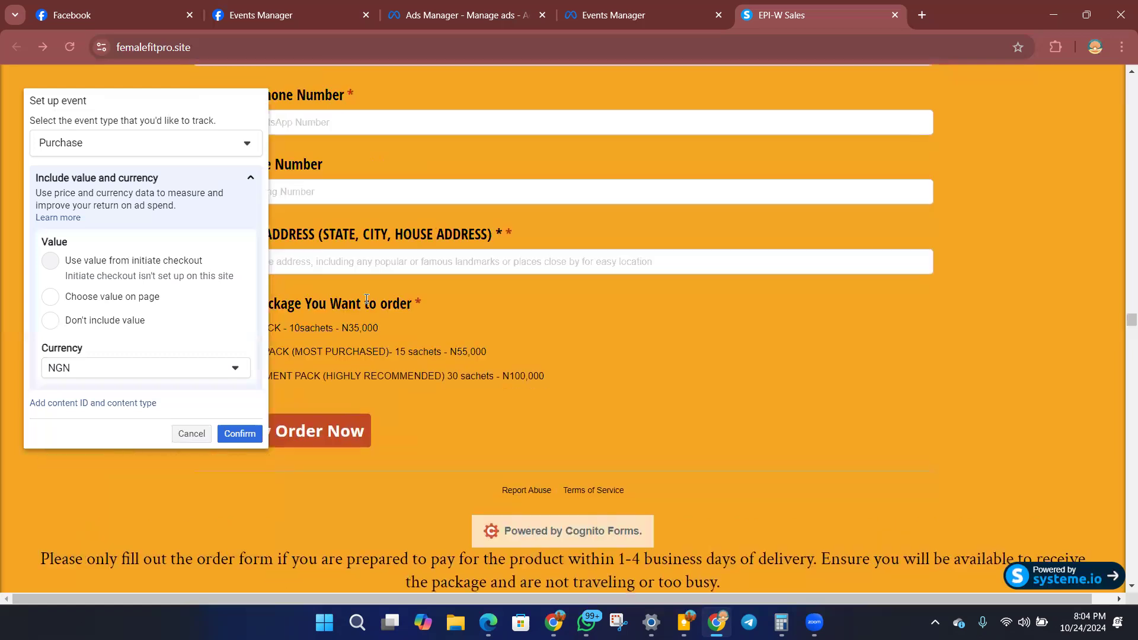
scroll(404, 393, up, 1)
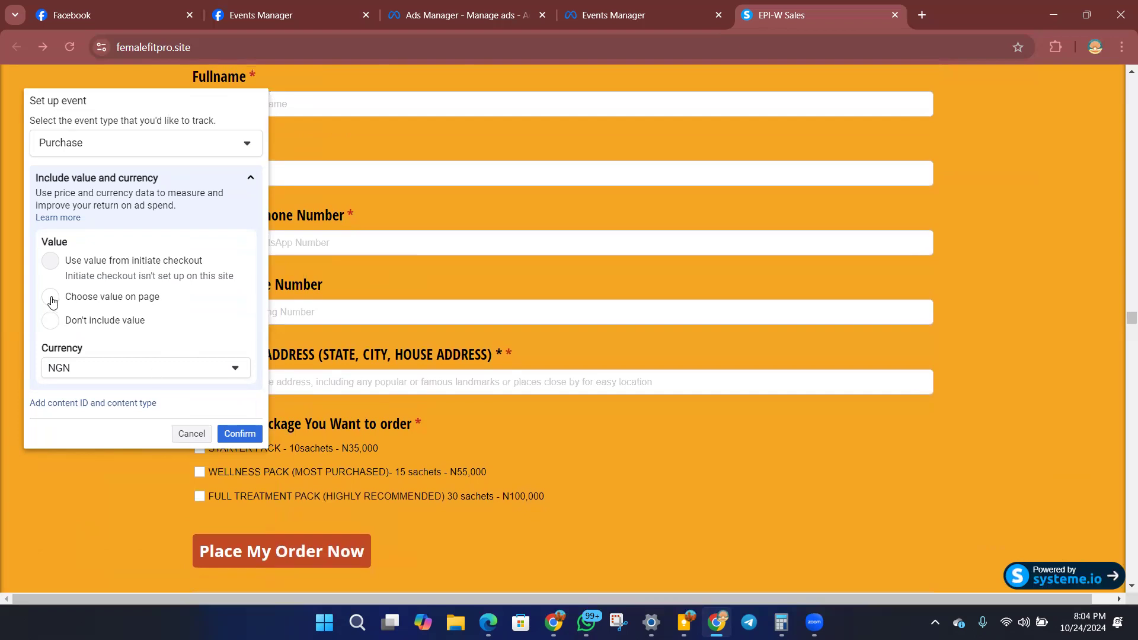
click(131, 372)
scroll(119, 440, up, 3)
scroll(119, 451, down, 3)
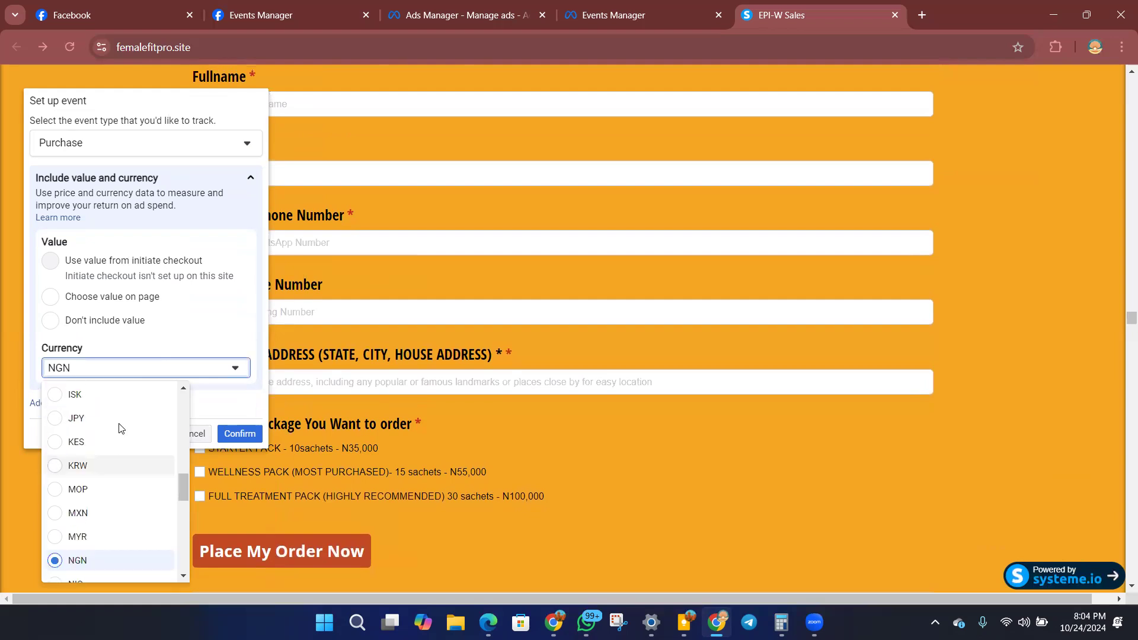
click(207, 230)
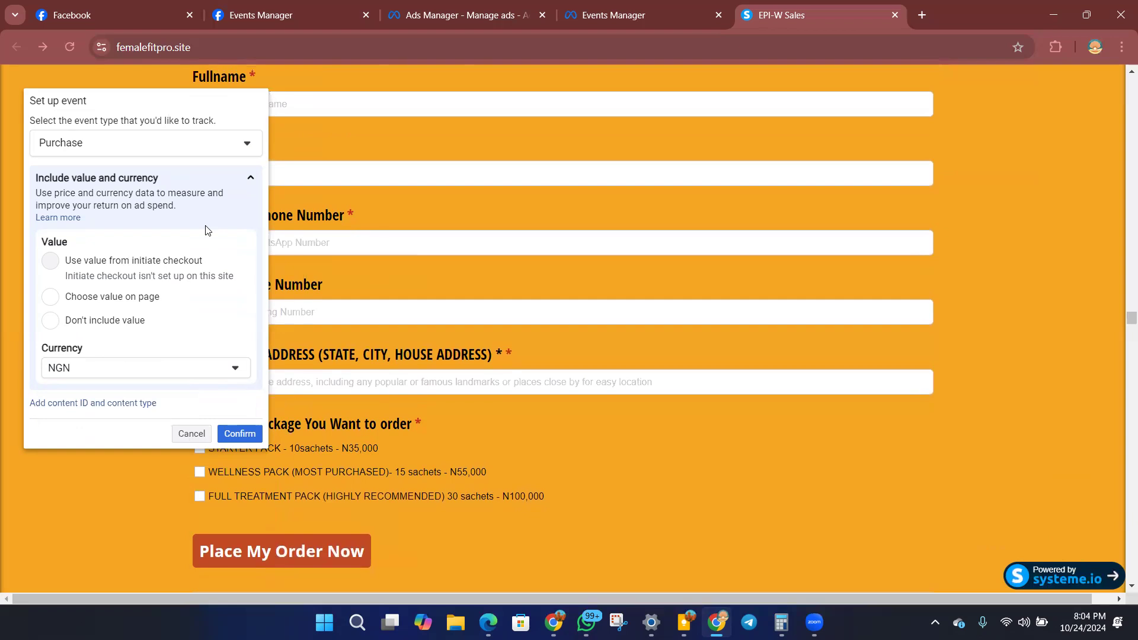
click(53, 299)
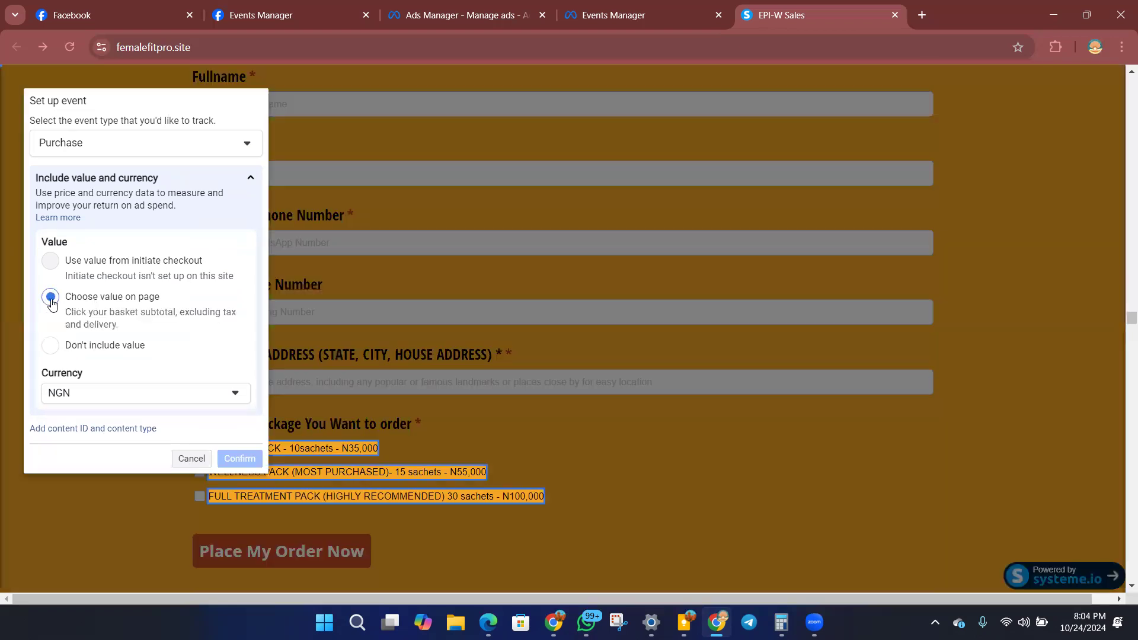
click(359, 453)
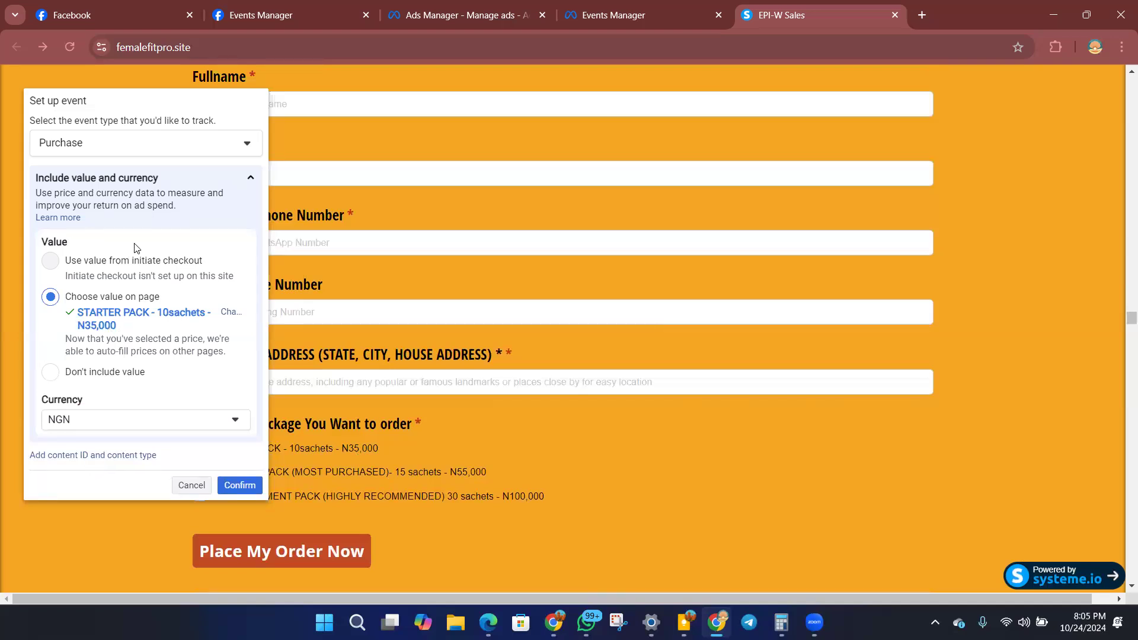
click(242, 486)
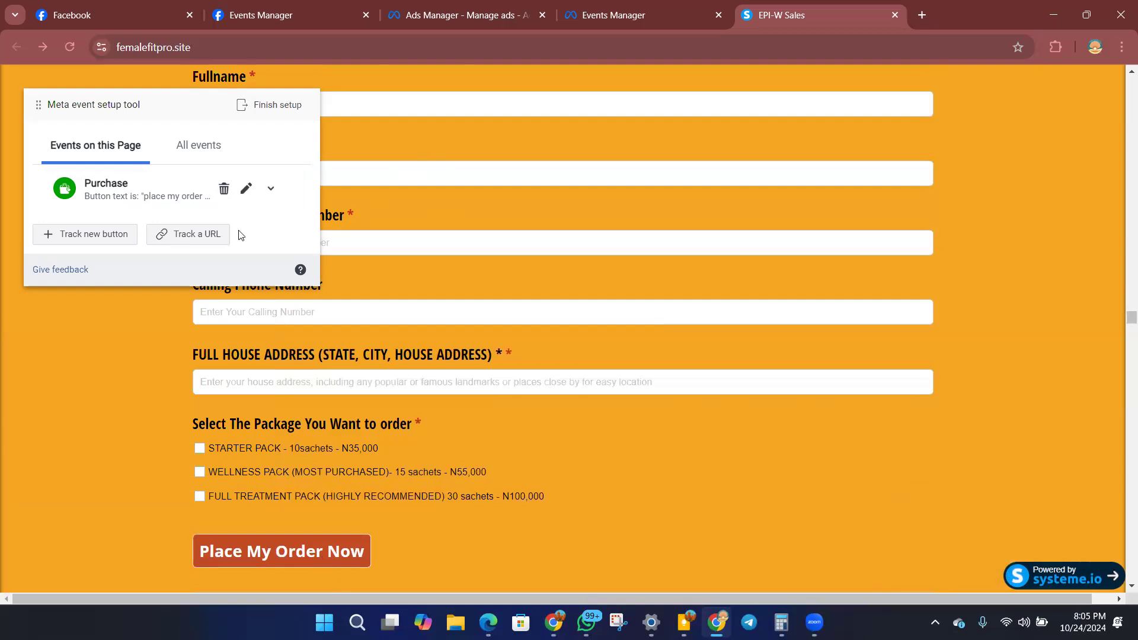
Finish the event setup with the Purchase event and close the event setup tool.
click(259, 107)
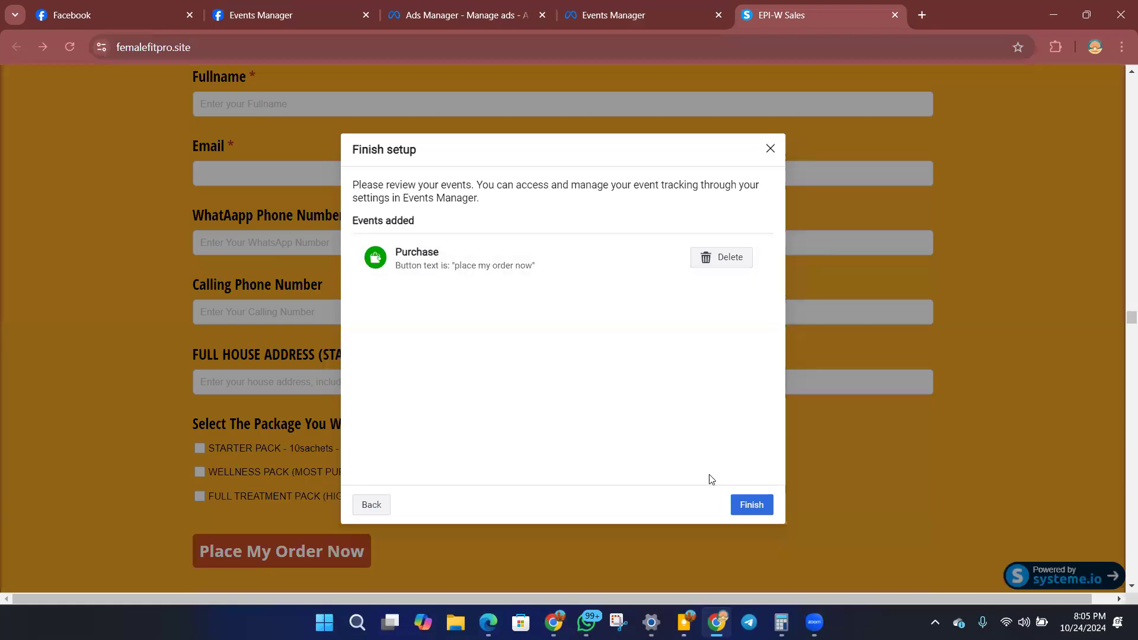
click(754, 506)
click(651, 389)
click(704, 389)
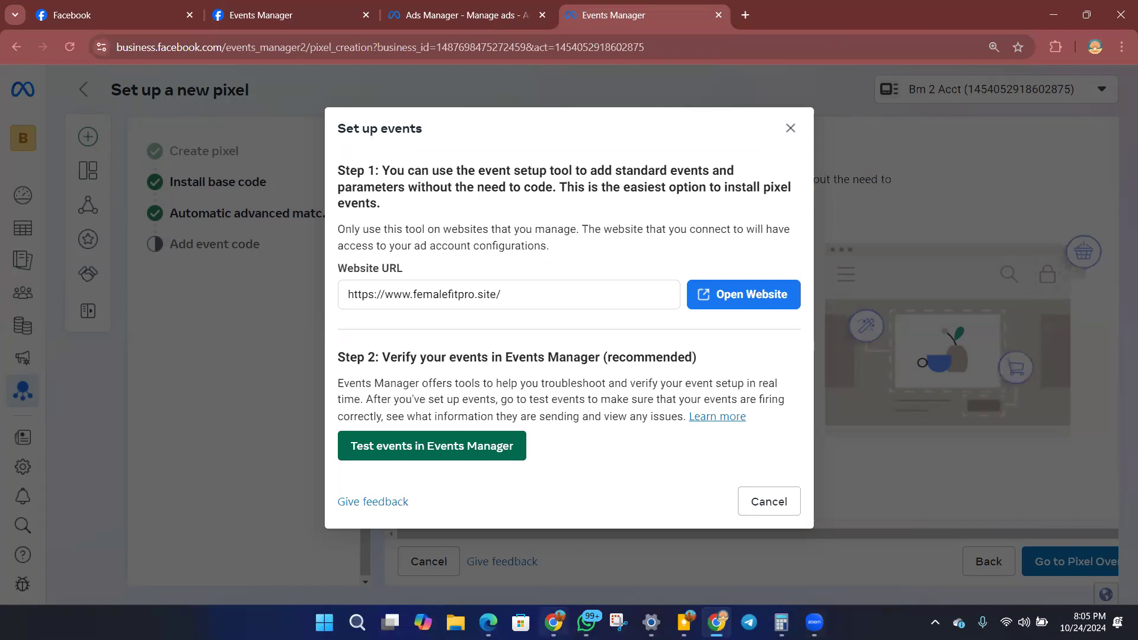
Check the Raw HTML element in the systeme.io editor, and close the Set up events dialog in Events Manager.
click(554, 623)
click(797, 48)
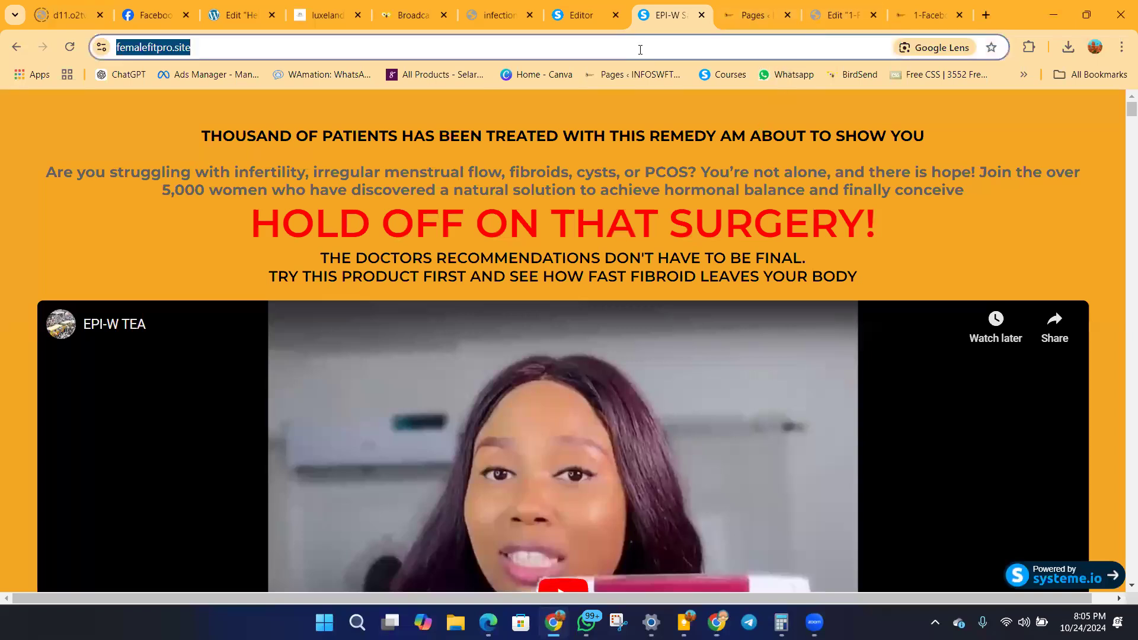
click(587, 18)
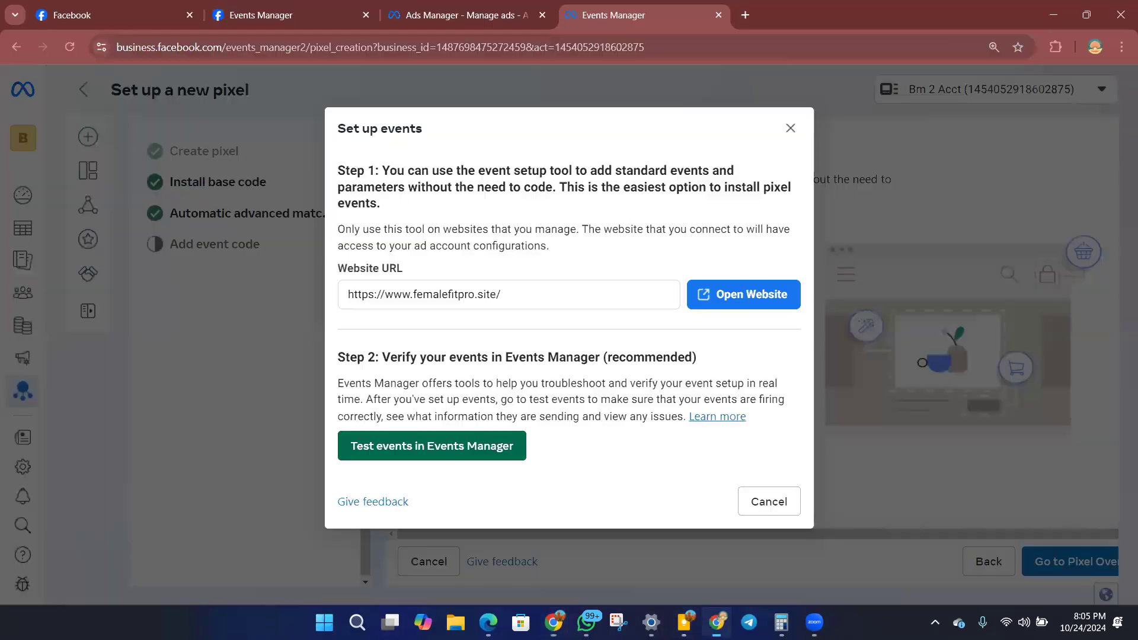
click(717, 622)
click(791, 128)
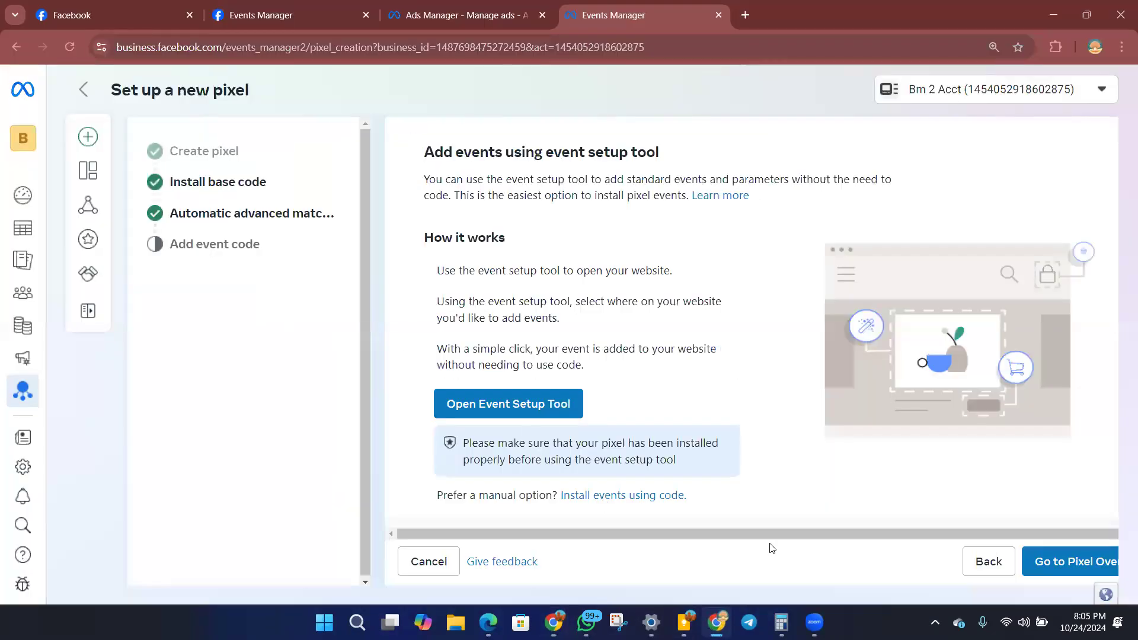
Switch to the systeme.io editor and delete the section containing the Raw HTML element above the Facebook disclaimer.
key(alt+Tab)
right_click(1029, 546)
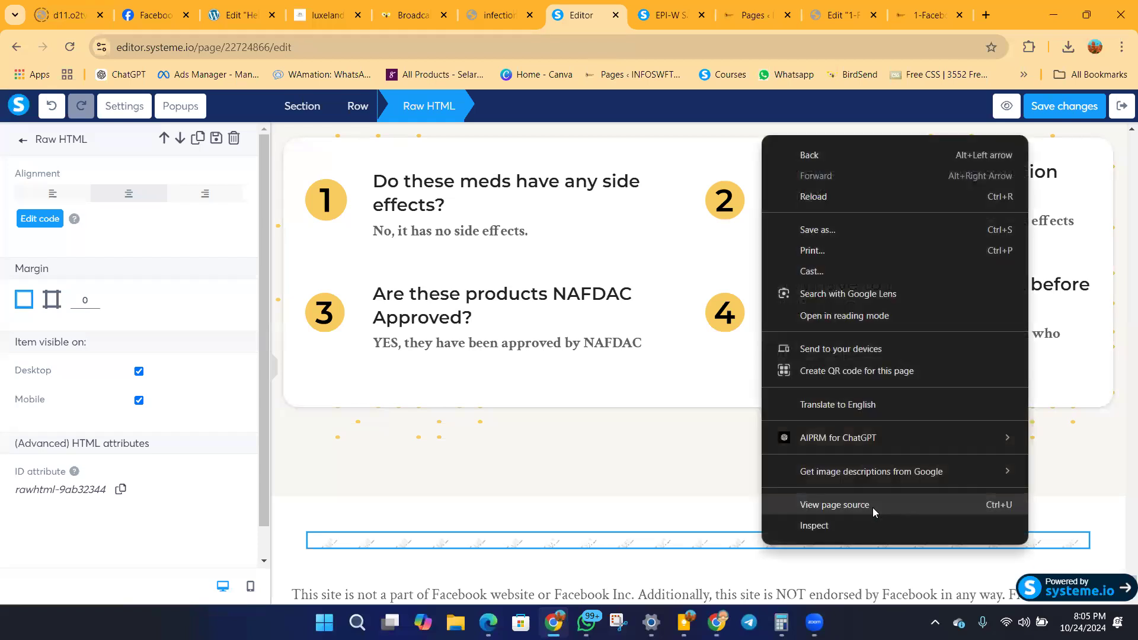
click(754, 531)
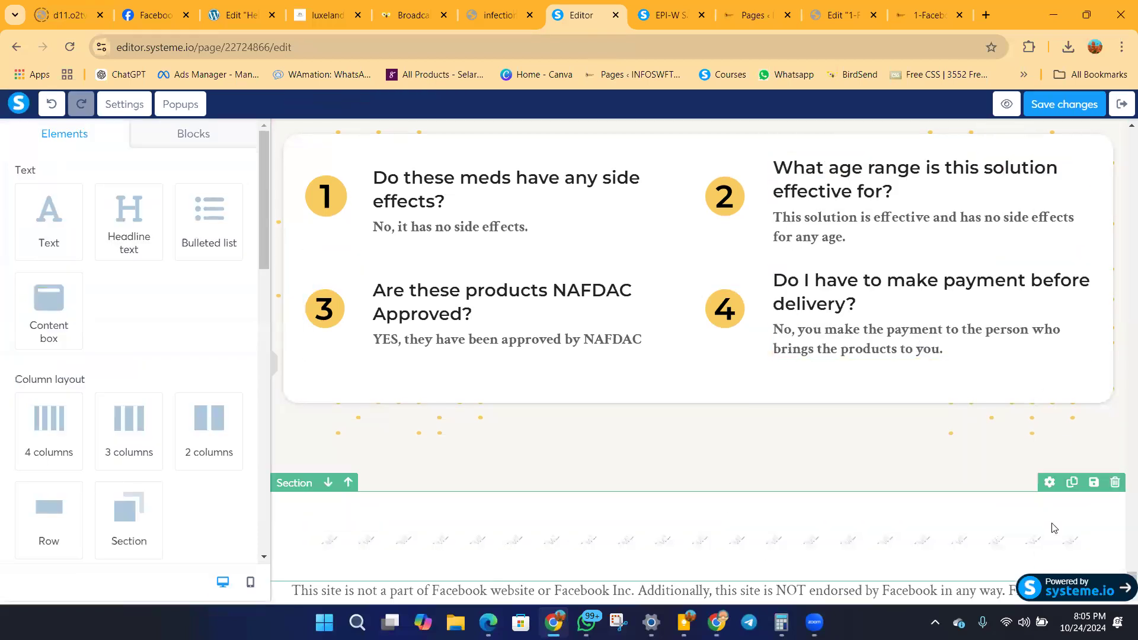
click(1115, 486)
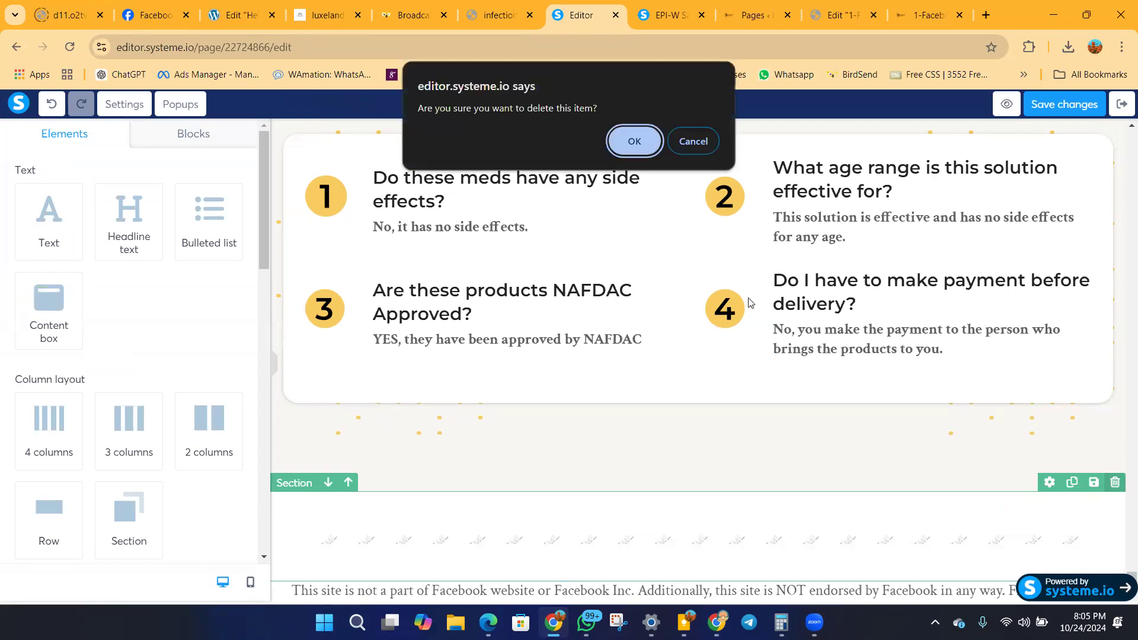
click(646, 146)
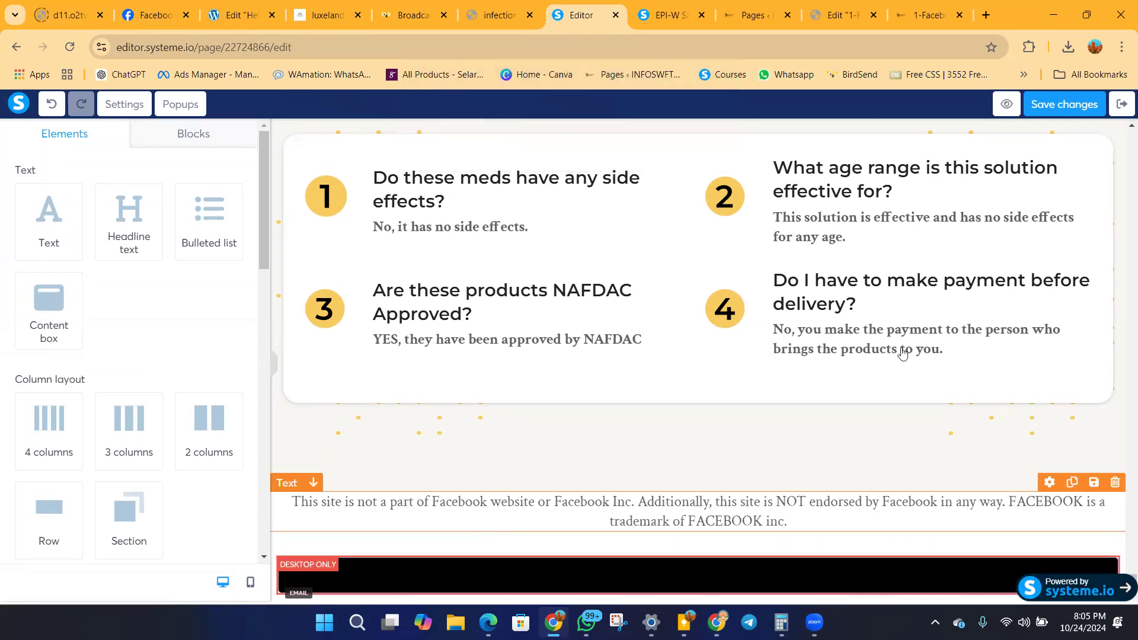
Save the page changes and check the Meta pixel code in the Raw HTML element above the Frequently Asked Question section.
click(1057, 107)
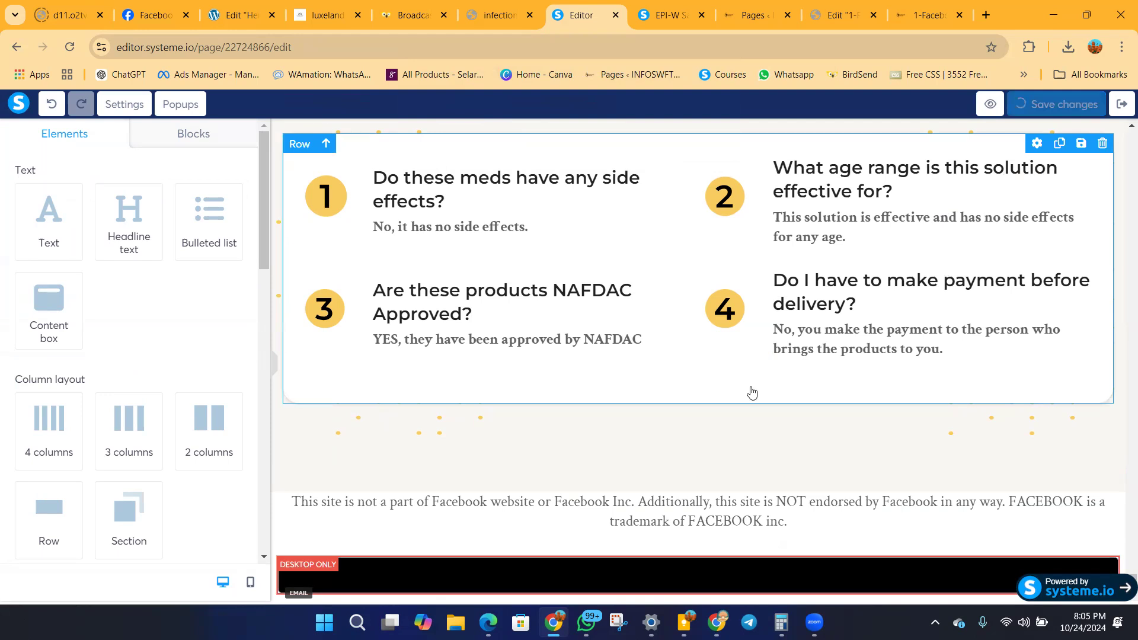
scroll(750, 393, up, 5)
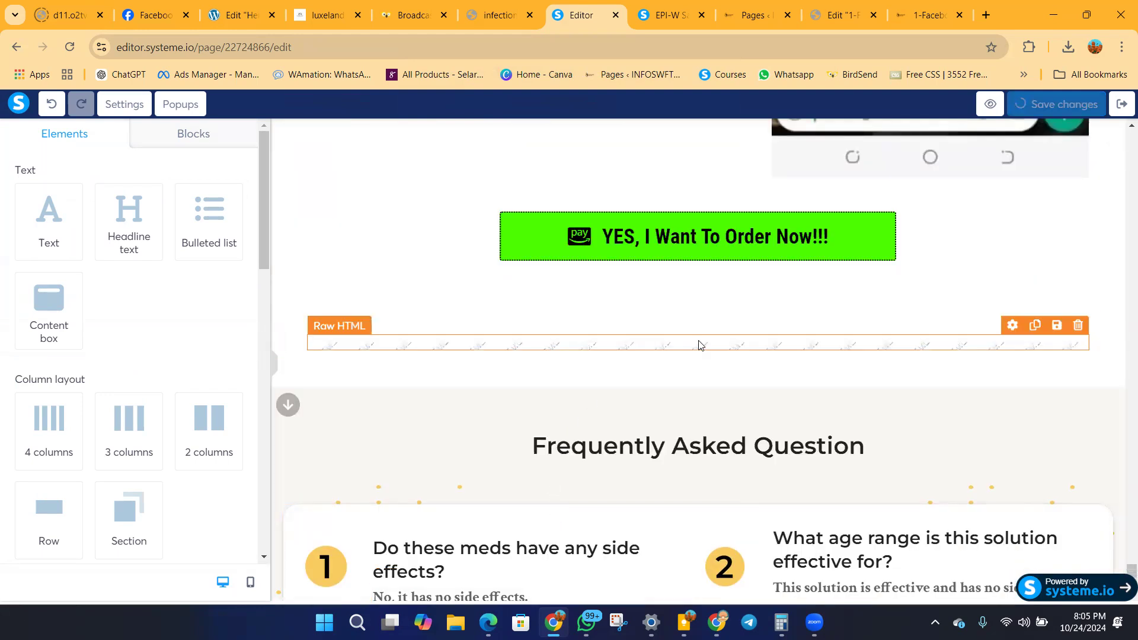
click(443, 348)
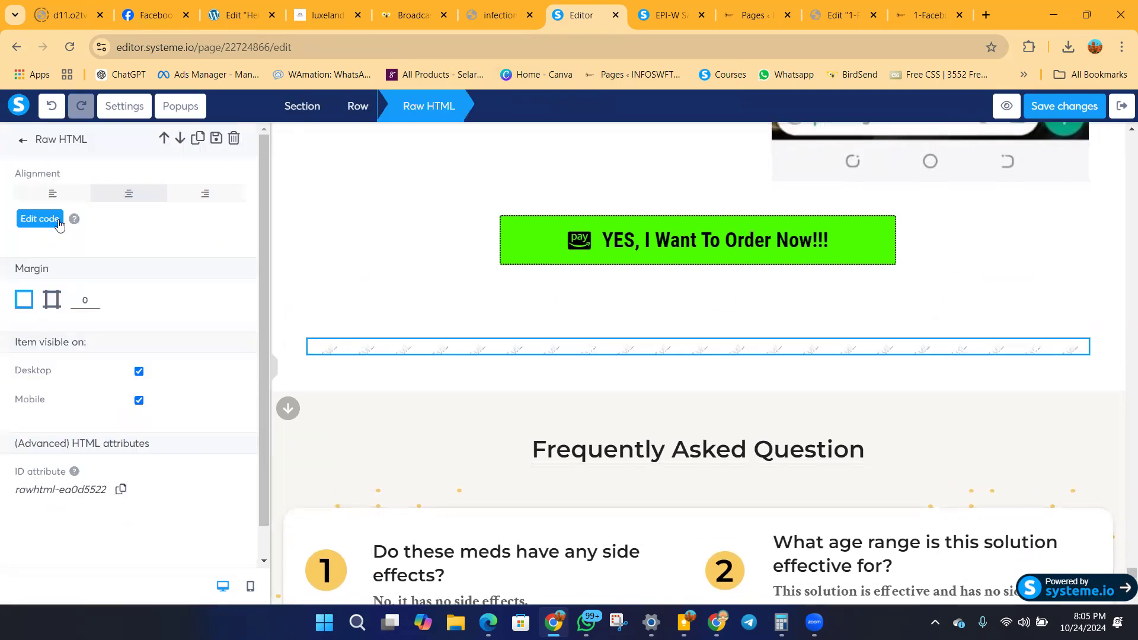
click(52, 219)
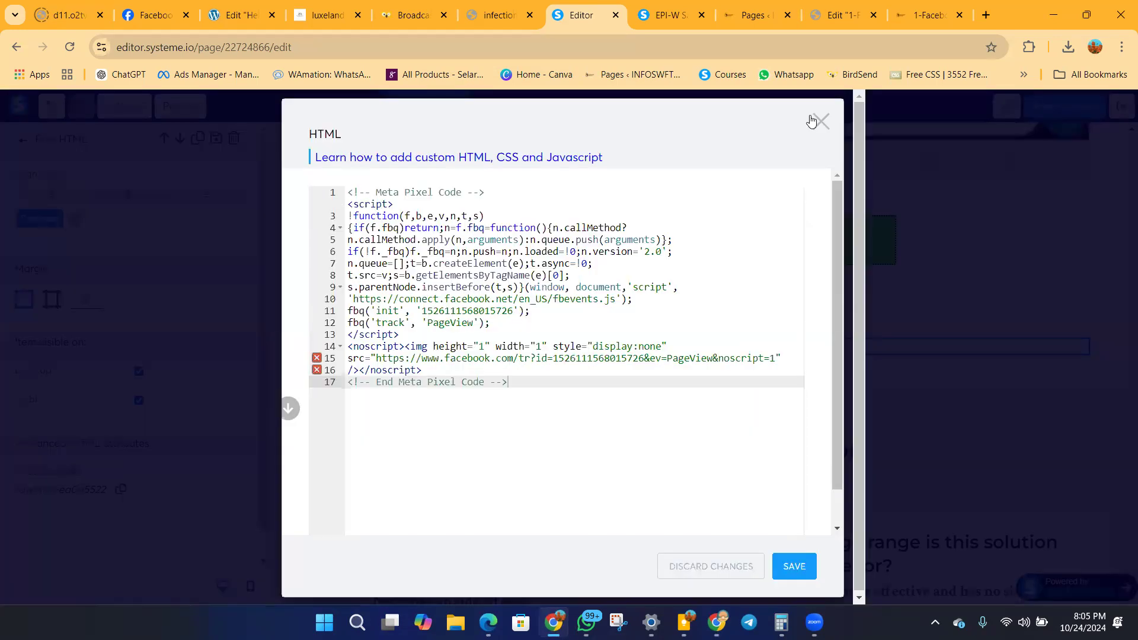
click(820, 121)
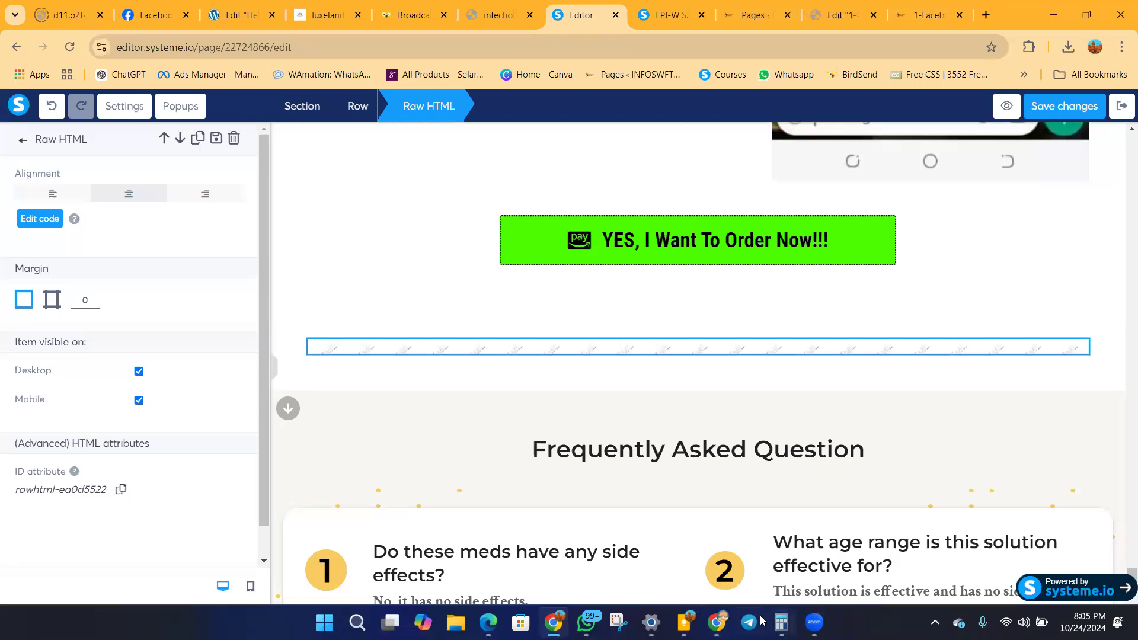
Switch to Events Manager and open the event setup tool's Set up events dialog, ready at the Website URL field.
click(717, 623)
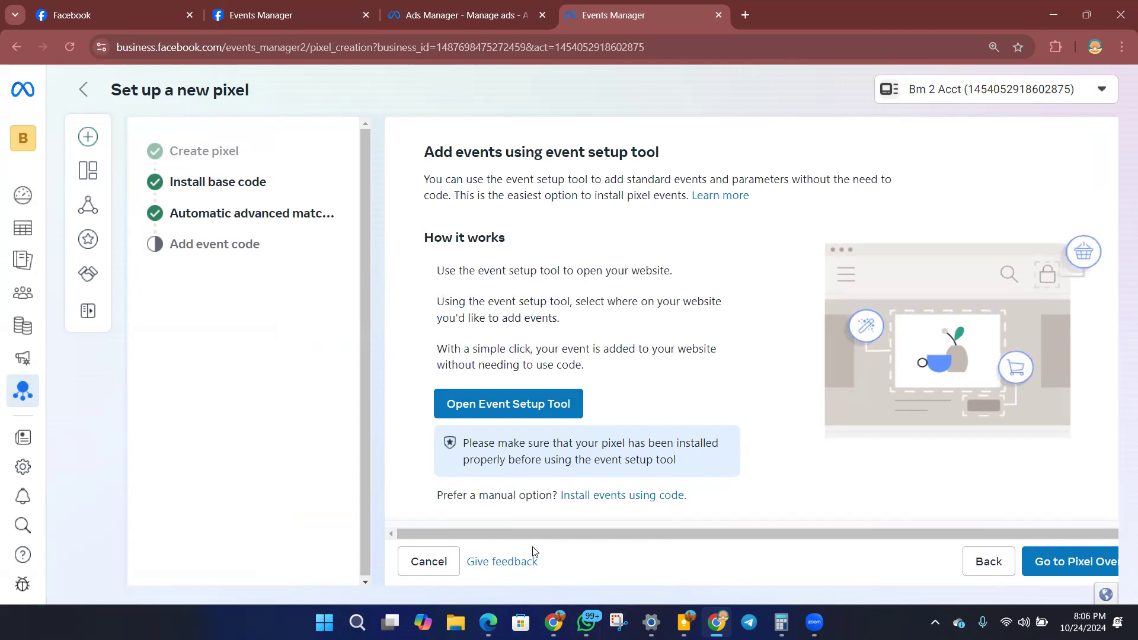
click(483, 409)
click(391, 292)
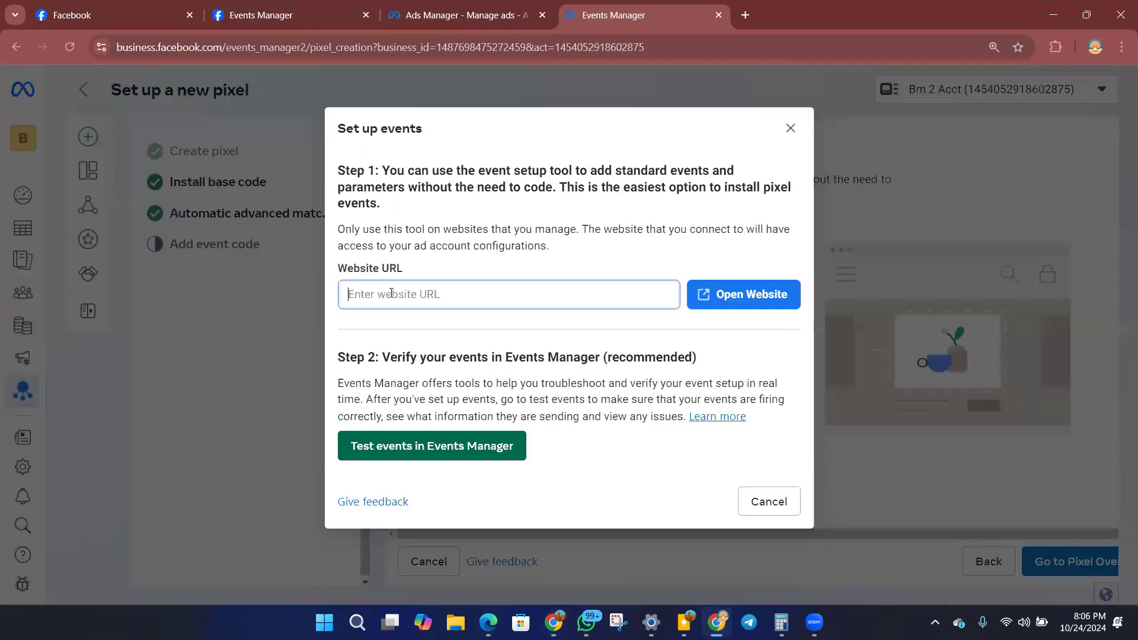